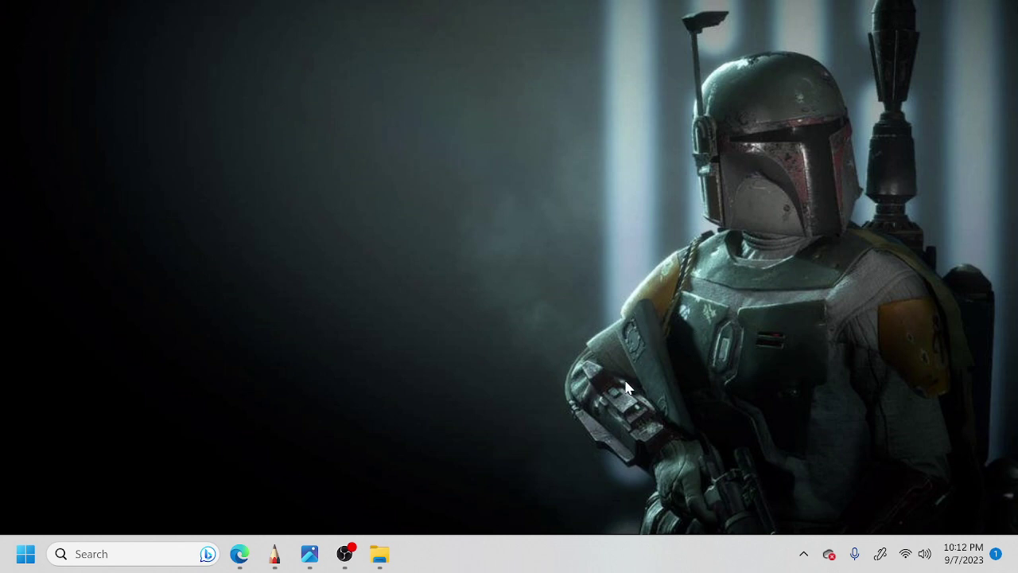
Step: Switch to Autodesk SketchBook and fit the blank canvas into the view for drawing
click(284, 547)
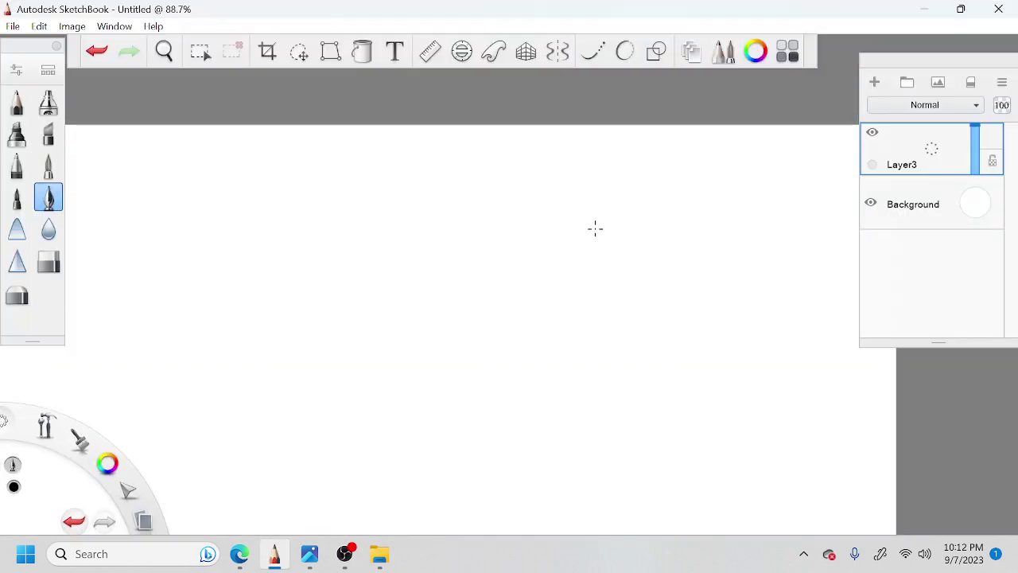
key(space)
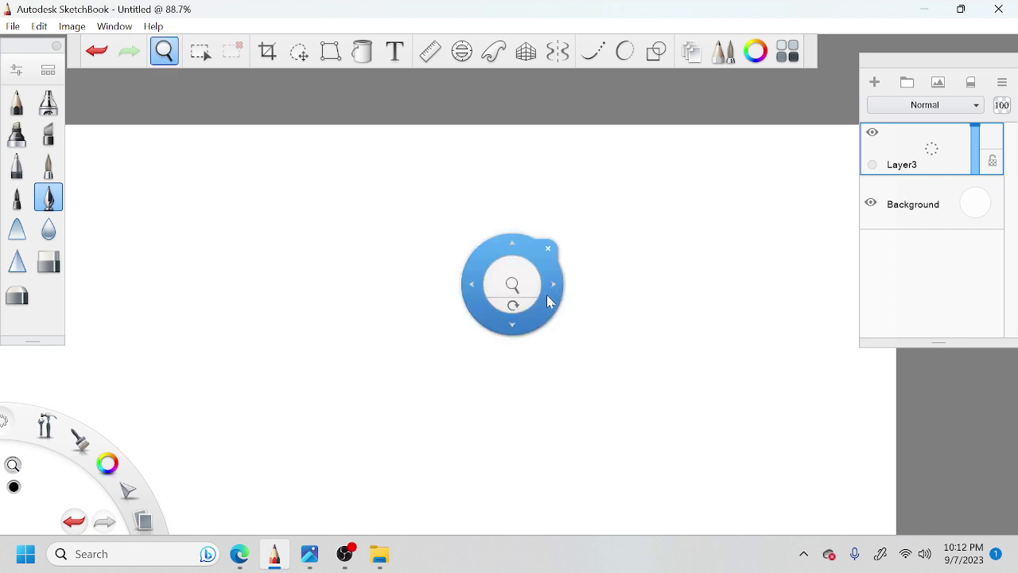
drag(548, 300, 577, 246)
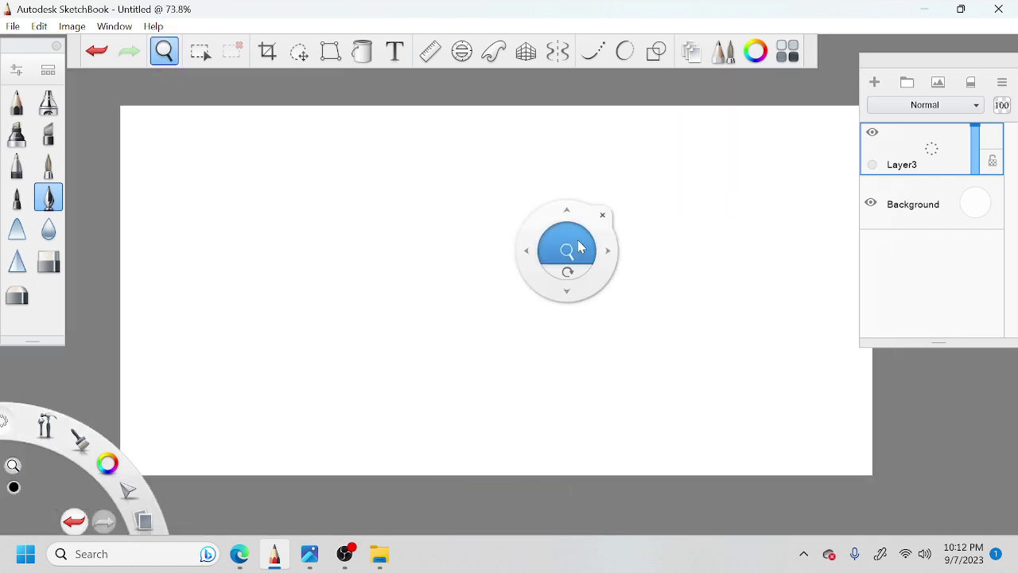
drag(726, 355, 720, 348)
drag(637, 316, 642, 329)
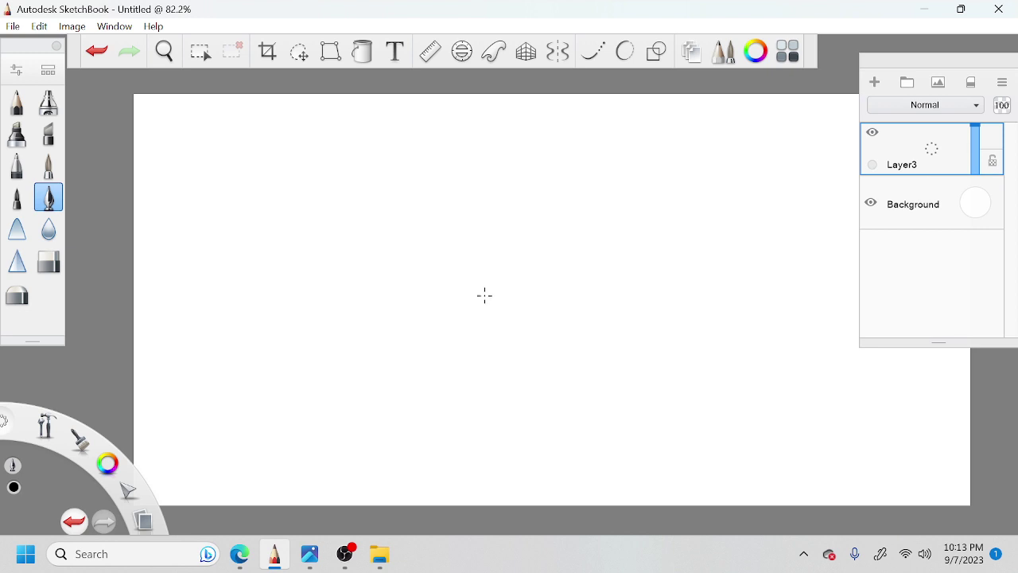
key(space)
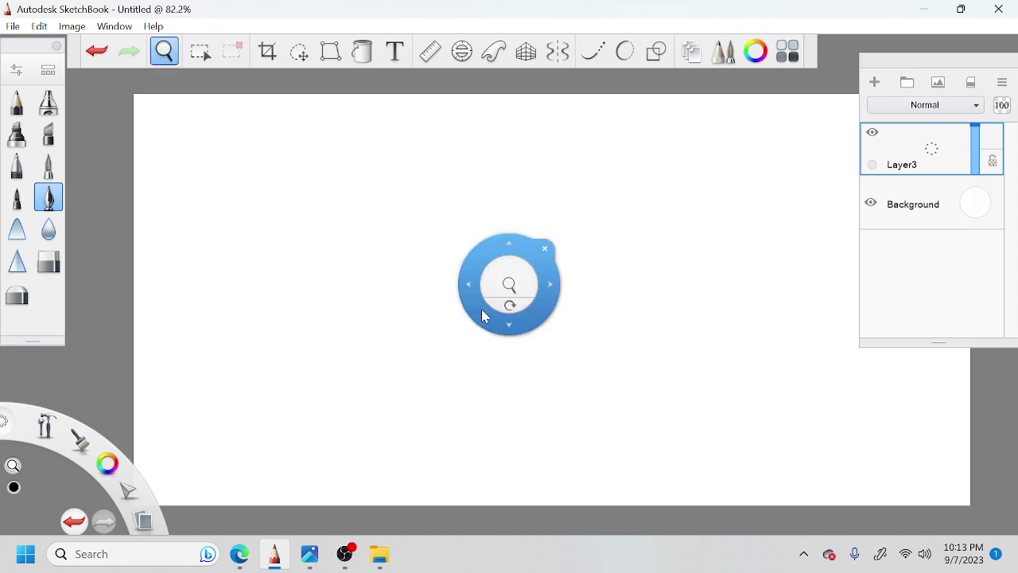
drag(509, 312, 508, 314)
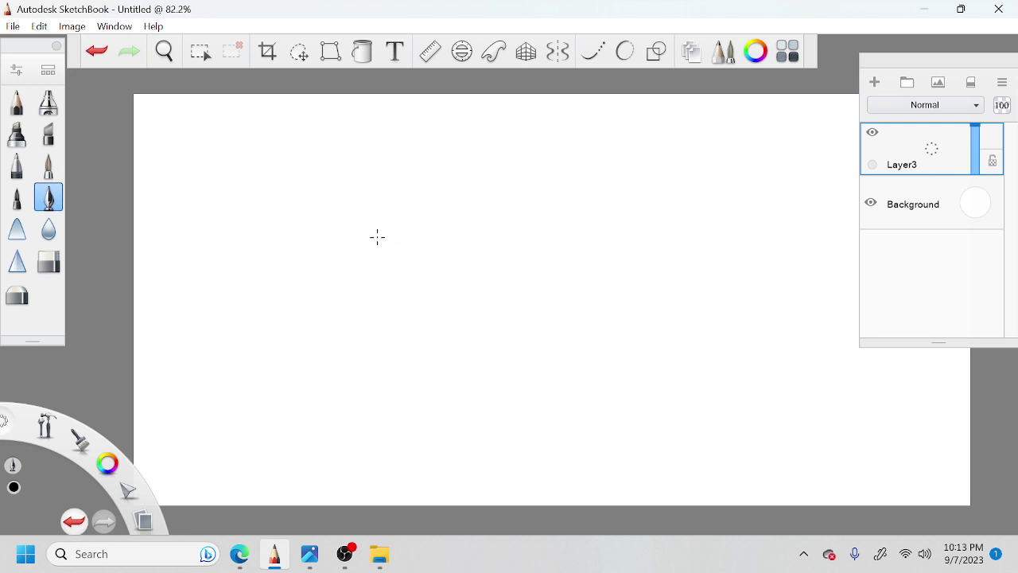
Step: Sketch the left side of a rounded pumpkin outline with the black inking pen, erasing and redrawing its upper curve
mouse_move(364, 227)
mouse_down()
mouse_move(378, 211)
mouse_move(349, 274)
mouse_move(348, 261)
mouse_move(384, 384)
mouse_move(364, 356)
mouse_move(413, 410)
mouse_up()
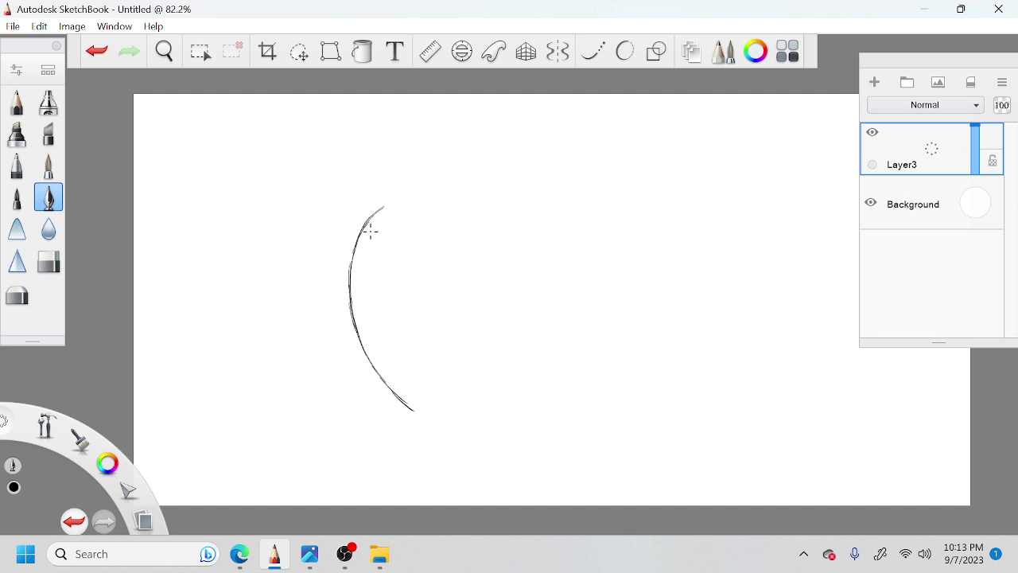
key(e)
mouse_move(383, 206)
mouse_down()
mouse_move(358, 236)
mouse_move(349, 272)
mouse_move(366, 355)
mouse_up()
key(e)
mouse_move(415, 167)
mouse_down()
mouse_move(365, 267)
mouse_move(362, 326)
mouse_move(378, 377)
mouse_up()
drag(366, 351, 394, 393)
drag(415, 185, 397, 205)
drag(457, 157, 411, 180)
Step: Continue the outline across a dipped top, down the right side and around a rounded bottom to close the shape
mouse_move(489, 157)
mouse_down()
mouse_move(469, 157)
mouse_move(640, 157)
mouse_move(703, 267)
mouse_up()
mouse_move(686, 199)
mouse_down()
mouse_move(701, 249)
mouse_move(690, 367)
mouse_up()
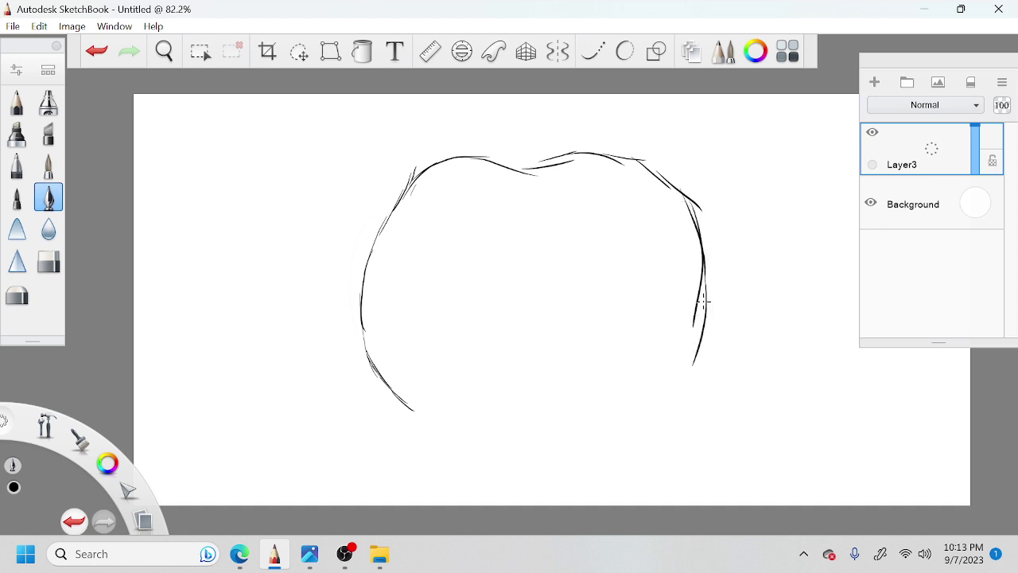
mouse_move(703, 301)
mouse_down()
mouse_move(656, 400)
mouse_move(639, 415)
mouse_up()
drag(360, 321, 403, 401)
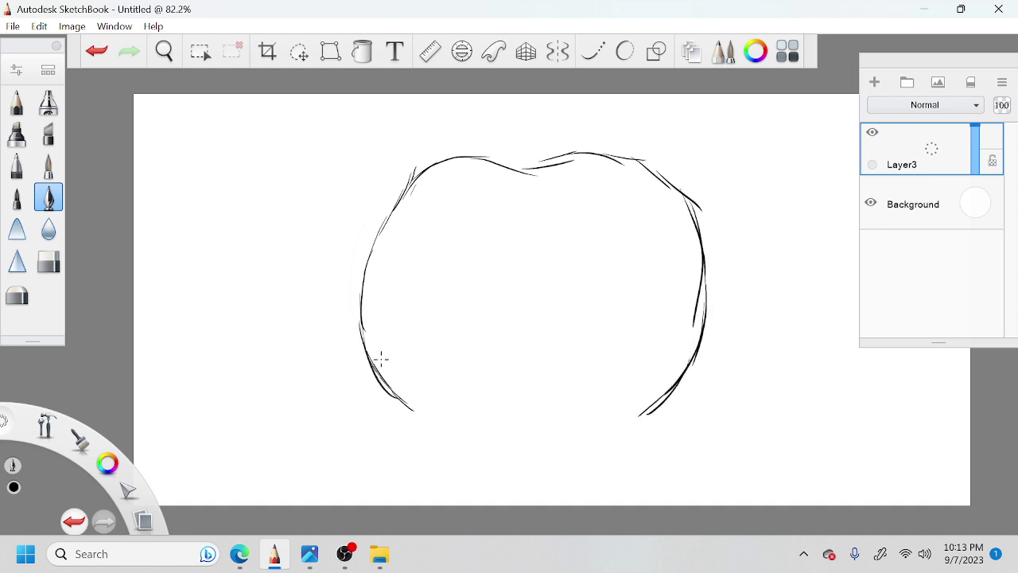
mouse_move(382, 359)
mouse_down()
mouse_move(401, 402)
mouse_move(509, 424)
mouse_move(465, 424)
mouse_move(584, 422)
mouse_up()
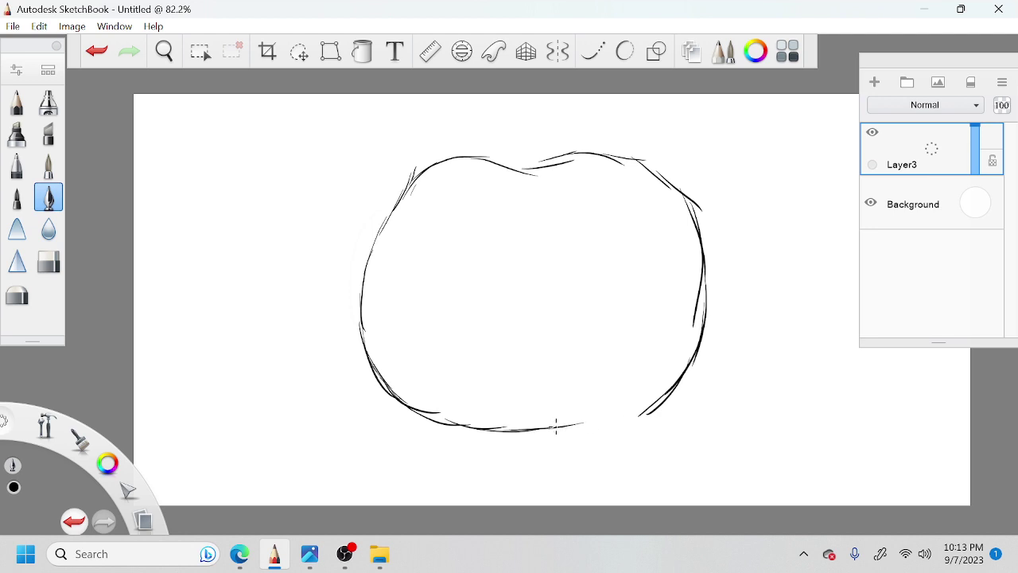
drag(660, 404, 539, 435)
Step: Erase the outline's top and right side and redraw them as rounded lobes that join the bottom curve
mouse_move(702, 250)
mouse_down()
mouse_move(681, 185)
mouse_move(635, 161)
mouse_up()
drag(694, 203, 702, 342)
mouse_move(624, 163)
mouse_down()
mouse_move(490, 162)
mouse_move(404, 192)
mouse_up()
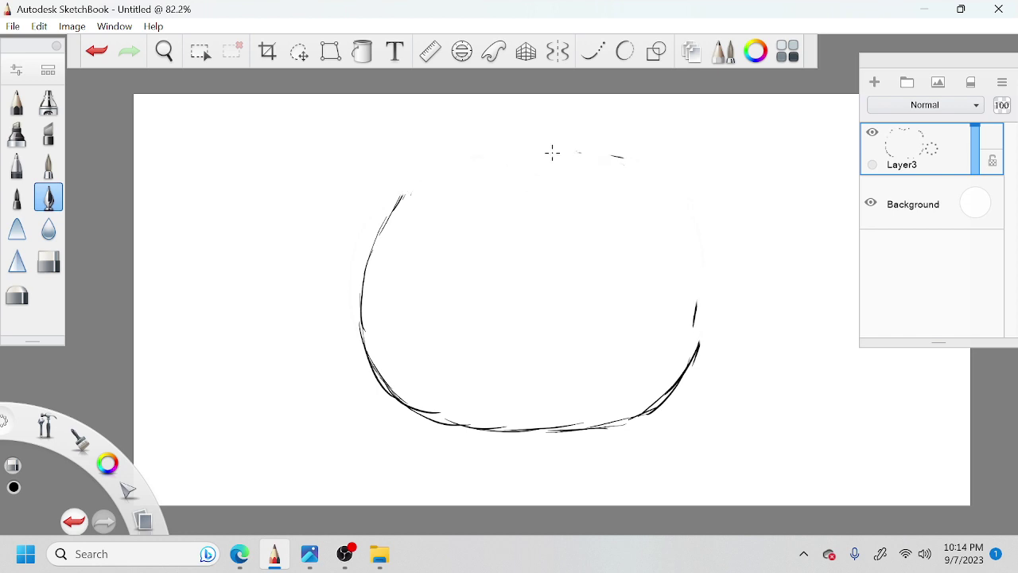
key(space)
drag(514, 321, 542, 303)
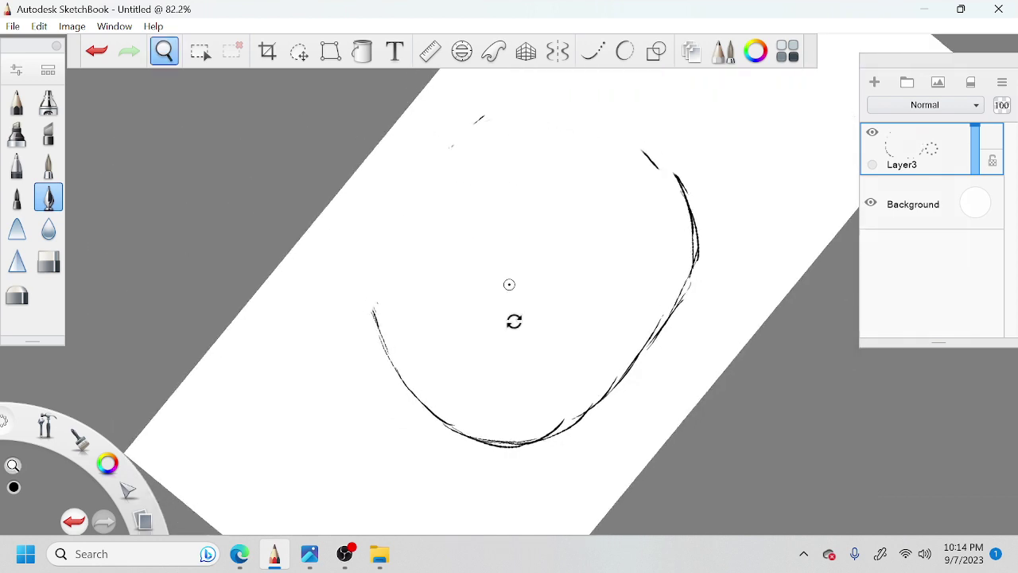
mouse_move(368, 292)
mouse_down()
mouse_move(389, 346)
mouse_move(370, 282)
mouse_move(364, 287)
mouse_move(374, 253)
mouse_move(365, 287)
mouse_move(396, 233)
mouse_move(382, 245)
mouse_move(389, 352)
mouse_move(371, 317)
mouse_move(398, 373)
mouse_up()
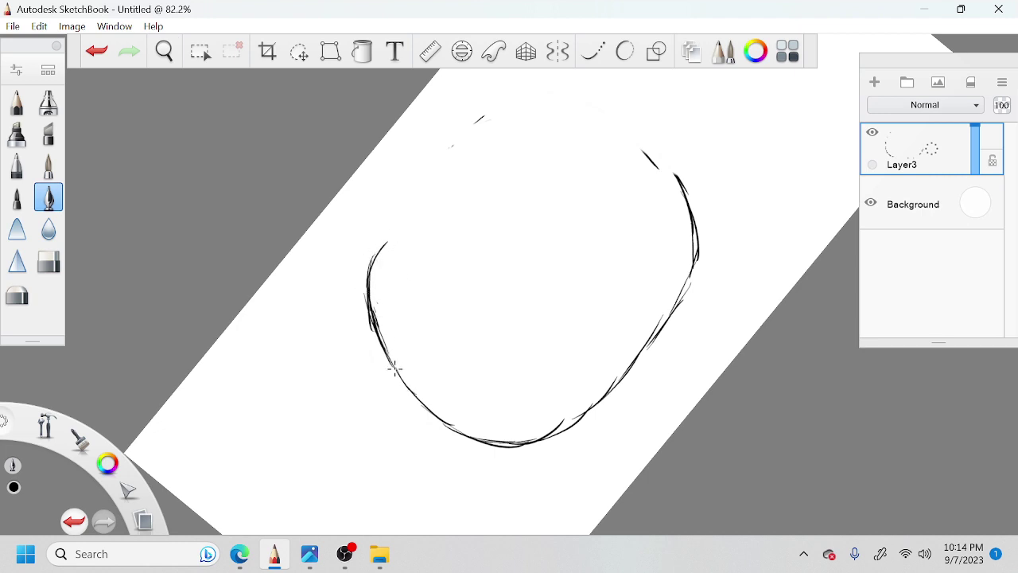
mouse_move(385, 241)
mouse_down()
mouse_move(404, 199)
mouse_move(440, 171)
mouse_move(441, 157)
mouse_move(429, 187)
mouse_move(454, 141)
mouse_move(429, 188)
mouse_up()
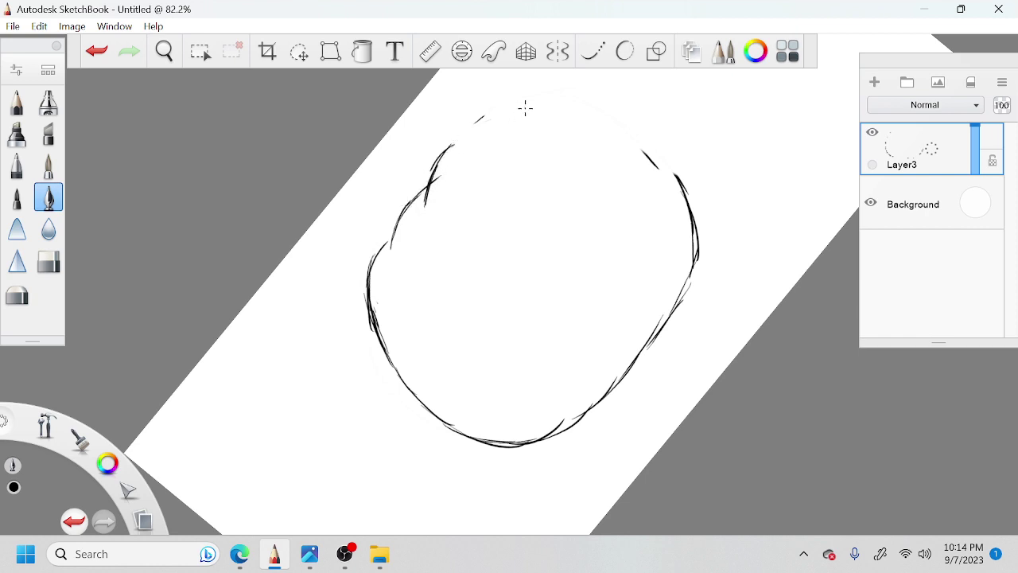
mouse_move(461, 137)
mouse_down()
mouse_move(524, 109)
mouse_move(589, 111)
mouse_move(576, 107)
mouse_move(677, 194)
mouse_move(689, 223)
mouse_move(683, 196)
mouse_move(678, 190)
mouse_move(689, 274)
mouse_up()
drag(692, 263, 675, 306)
drag(648, 359, 683, 295)
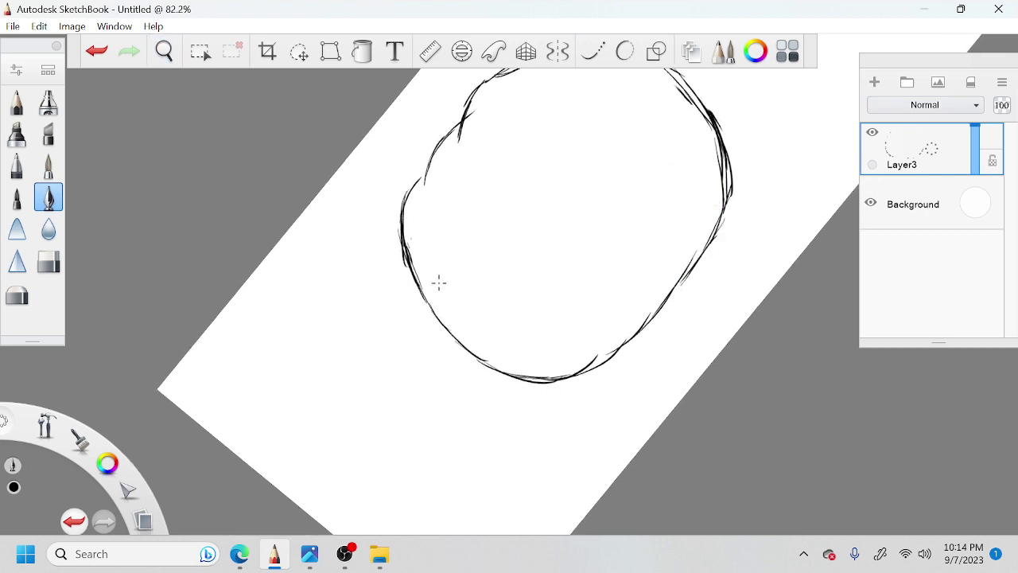
Step: Scale the pumpkin outline down slightly and reposition it on the canvas
mouse_move(445, 291)
mouse_down()
mouse_move(454, 326)
mouse_move(509, 358)
mouse_up()
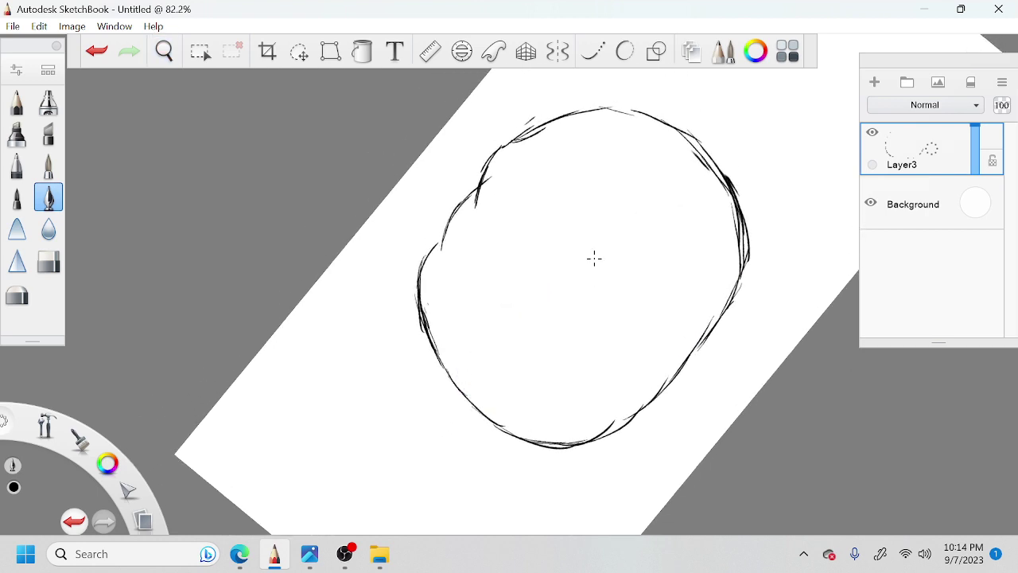
key(v)
drag(594, 293, 586, 295)
key(space)
drag(730, 226, 717, 245)
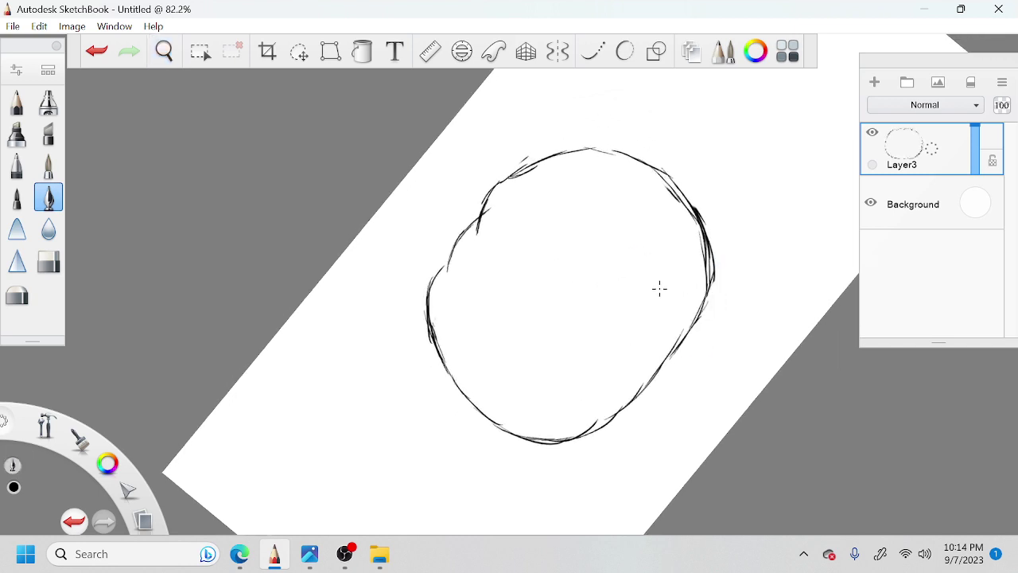
Step: Add an outer lobe along the pumpkin's left side and erase the overlapping part of the old lower curve
mouse_move(437, 280)
mouse_down()
mouse_move(434, 344)
mouse_move(426, 297)
mouse_move(434, 374)
mouse_move(423, 309)
mouse_move(431, 366)
mouse_move(463, 434)
mouse_move(442, 398)
mouse_move(468, 433)
mouse_move(529, 471)
mouse_move(521, 467)
mouse_move(586, 451)
mouse_move(636, 394)
mouse_up()
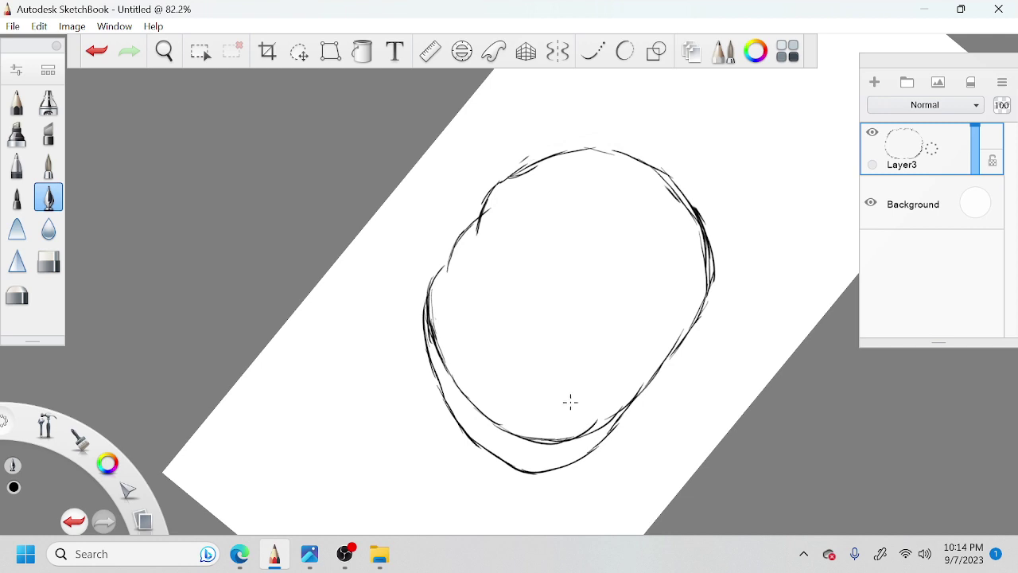
drag(591, 423, 543, 442)
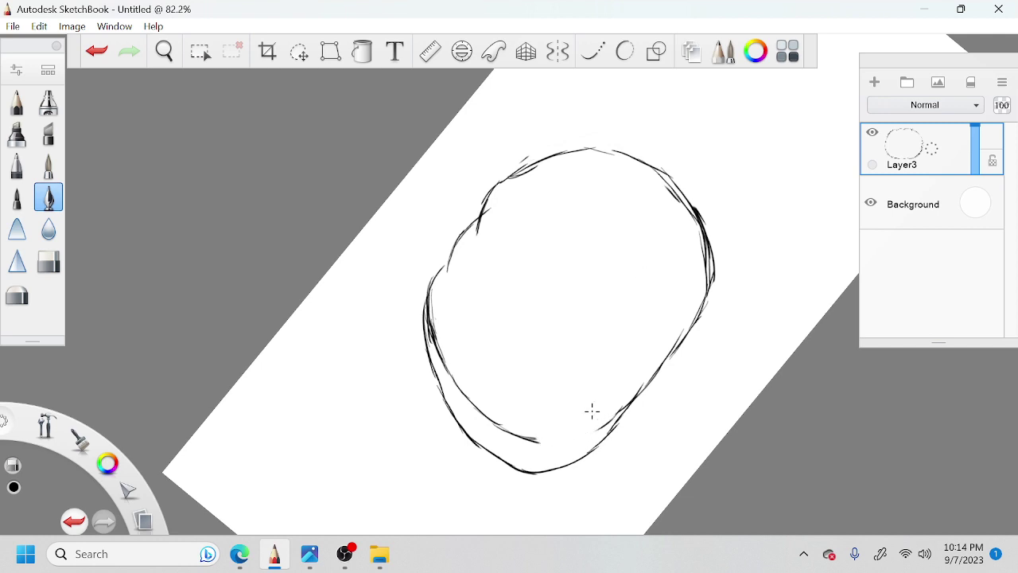
drag(621, 410, 601, 427)
Step: Draw the curved rib lines running from the pumpkin's top to its bottom edge
key(e)
mouse_move(449, 264)
mouse_down()
mouse_move(466, 316)
mouse_move(499, 359)
mouse_up()
mouse_move(475, 325)
mouse_down()
mouse_move(541, 391)
mouse_move(640, 412)
mouse_up()
drag(521, 436, 595, 446)
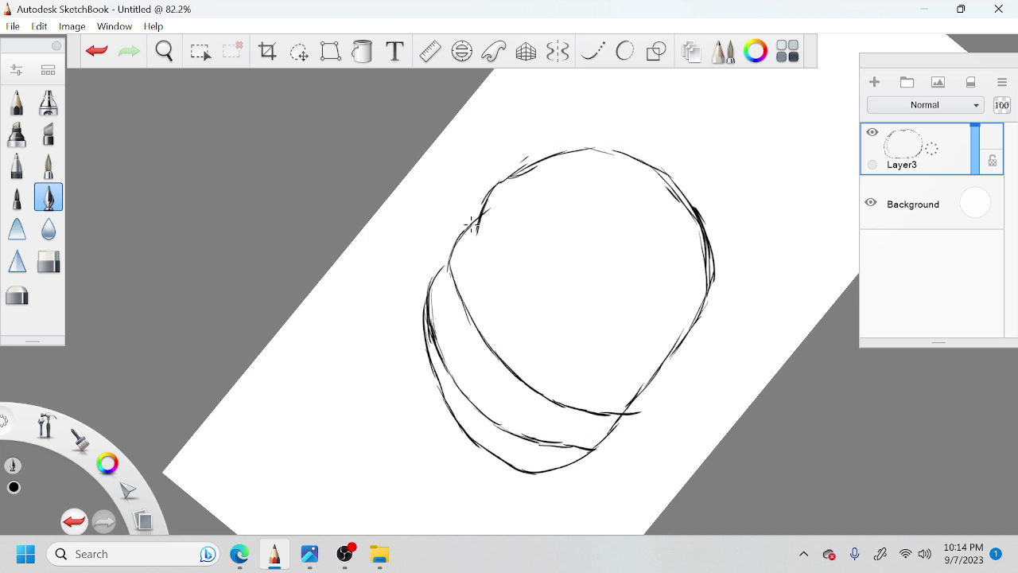
mouse_move(472, 225)
mouse_down()
mouse_move(511, 230)
mouse_move(490, 217)
mouse_move(510, 221)
mouse_move(600, 298)
mouse_move(552, 245)
mouse_move(652, 371)
mouse_up()
mouse_move(515, 178)
mouse_down()
mouse_move(566, 164)
mouse_move(624, 189)
mouse_move(611, 181)
mouse_move(655, 228)
mouse_move(622, 191)
mouse_move(664, 244)
mouse_move(656, 364)
mouse_up()
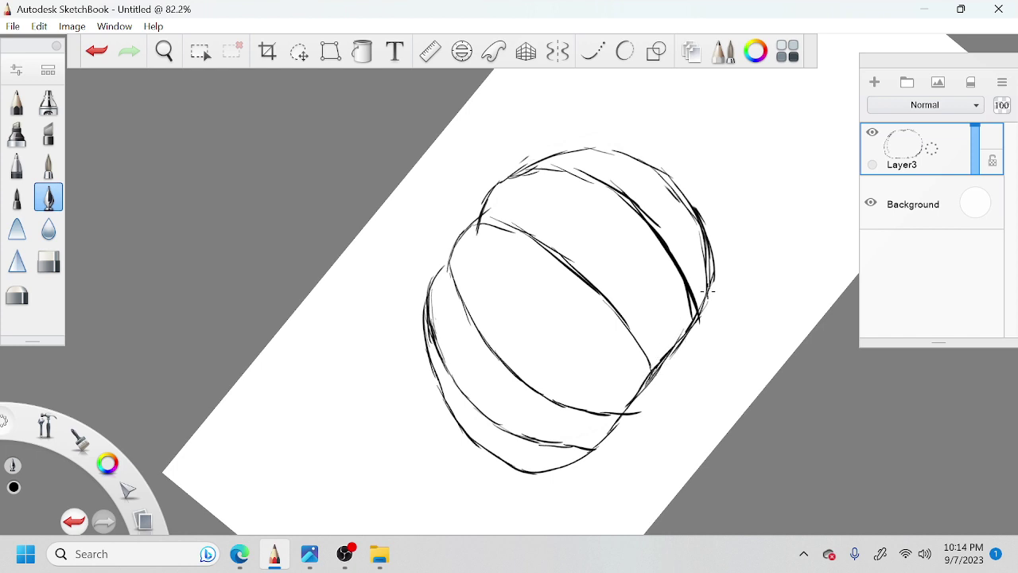
Step: Add an outer lobe on the pumpkin's right side and sketch a curved stem on top
drag(704, 304, 699, 300)
mouse_move(657, 167)
mouse_down()
mouse_move(722, 208)
mouse_move(730, 240)
mouse_move(708, 280)
mouse_up()
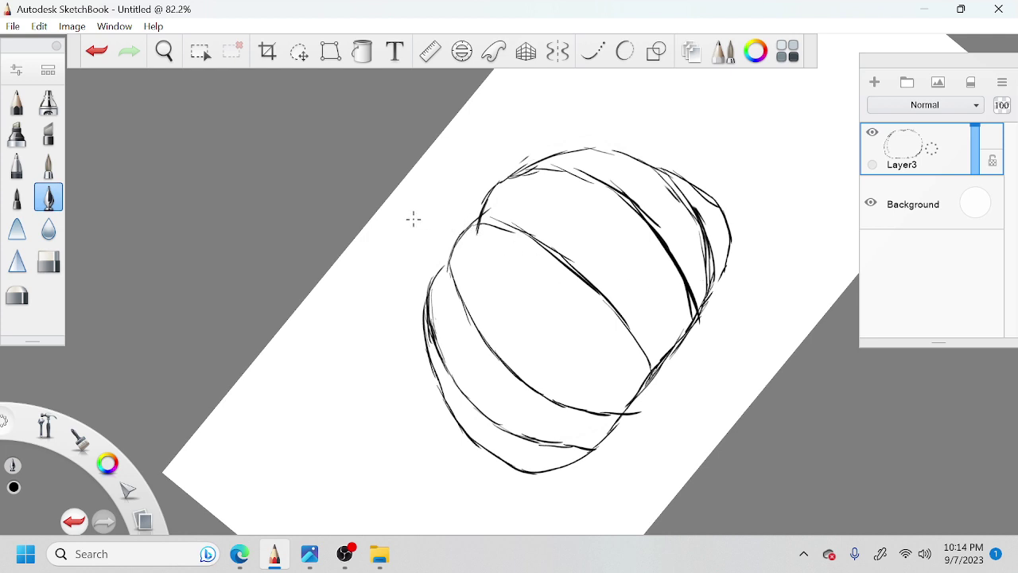
mouse_move(414, 219)
mouse_down()
mouse_move(450, 235)
mouse_move(413, 220)
mouse_move(395, 251)
mouse_move(385, 248)
mouse_move(413, 193)
mouse_move(401, 207)
mouse_move(487, 192)
mouse_up()
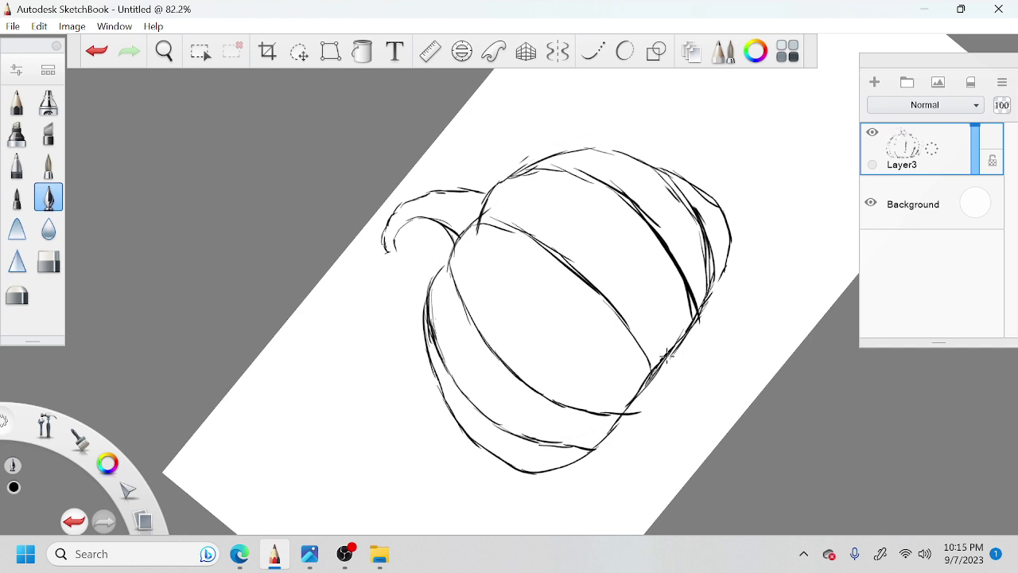
Step: Erase the pumpkin's bottom edge and redraw it as short scalloped curves joining the rib ends
key(e)
drag(710, 300, 595, 448)
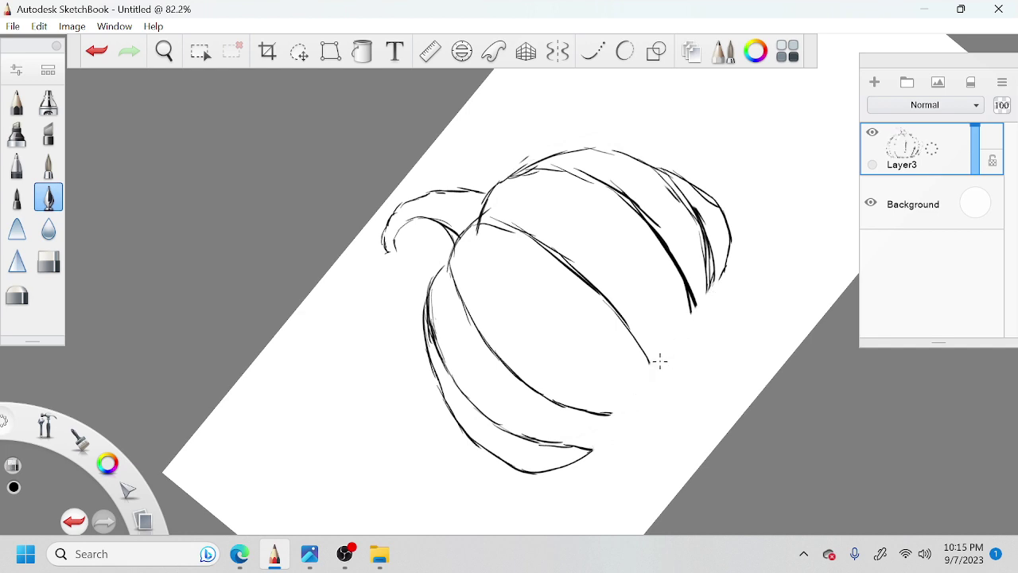
key(e)
mouse_move(651, 363)
mouse_down()
mouse_move(649, 385)
mouse_move(592, 447)
mouse_up()
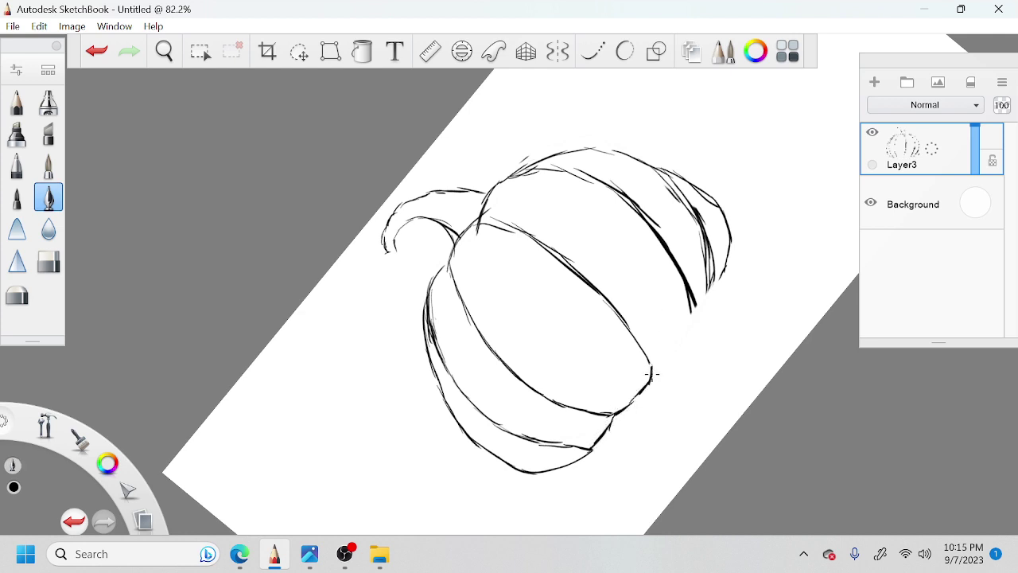
mouse_move(652, 373)
mouse_down()
mouse_move(692, 318)
mouse_move(661, 369)
mouse_up()
mouse_move(715, 273)
mouse_down()
mouse_move(699, 309)
mouse_move(717, 275)
mouse_up()
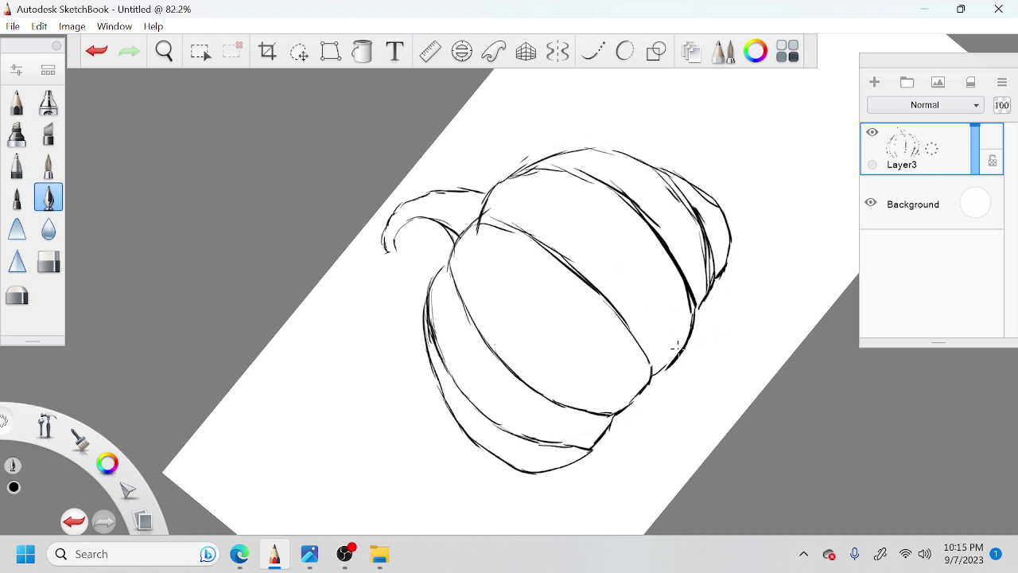
Step: Close the open tip of the pumpkin's stem with small curled strokes
key(space)
mouse_move(674, 344)
mouse_down()
mouse_move(554, 397)
mouse_move(569, 415)
mouse_move(667, 300)
mouse_move(662, 203)
mouse_up()
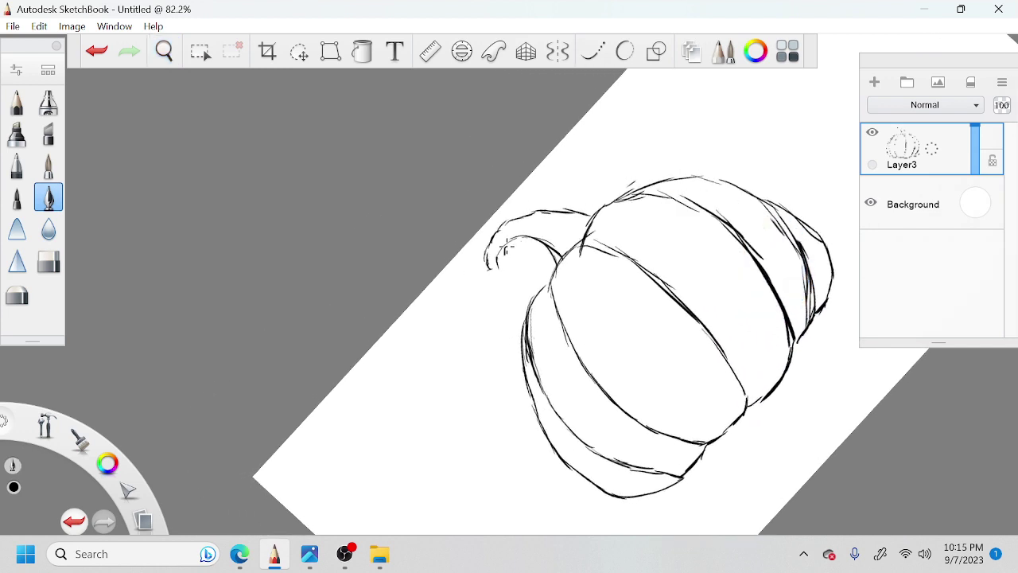
mouse_move(505, 245)
mouse_down()
mouse_move(510, 268)
mouse_move(498, 272)
mouse_move(495, 253)
mouse_up()
Step: Straighten the canvas and move the pumpkin drawing slightly lower on it
key(space)
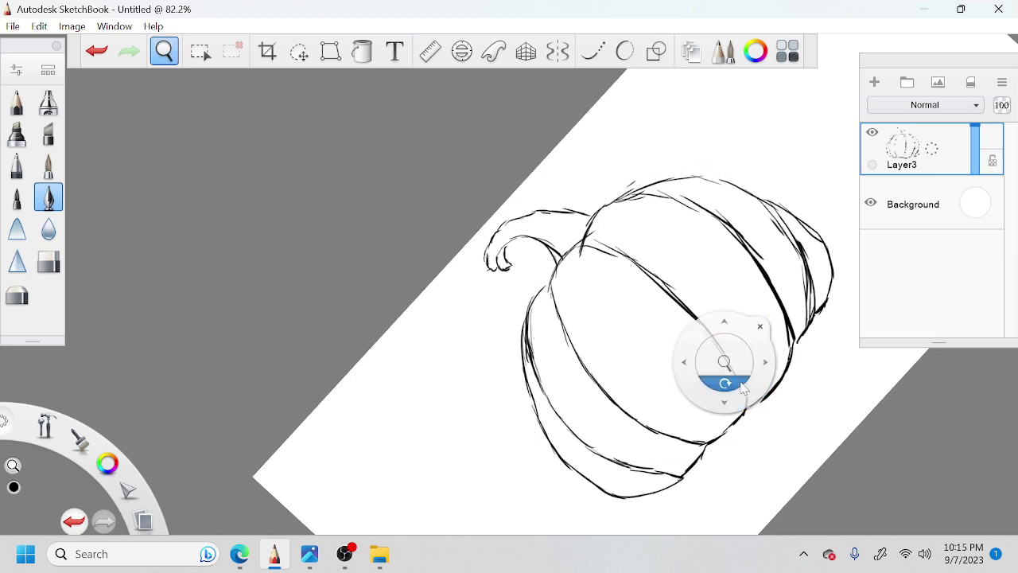
mouse_move(756, 403)
mouse_down()
mouse_move(692, 409)
mouse_move(678, 394)
mouse_move(737, 394)
mouse_move(752, 370)
mouse_move(754, 379)
mouse_up()
key(space)
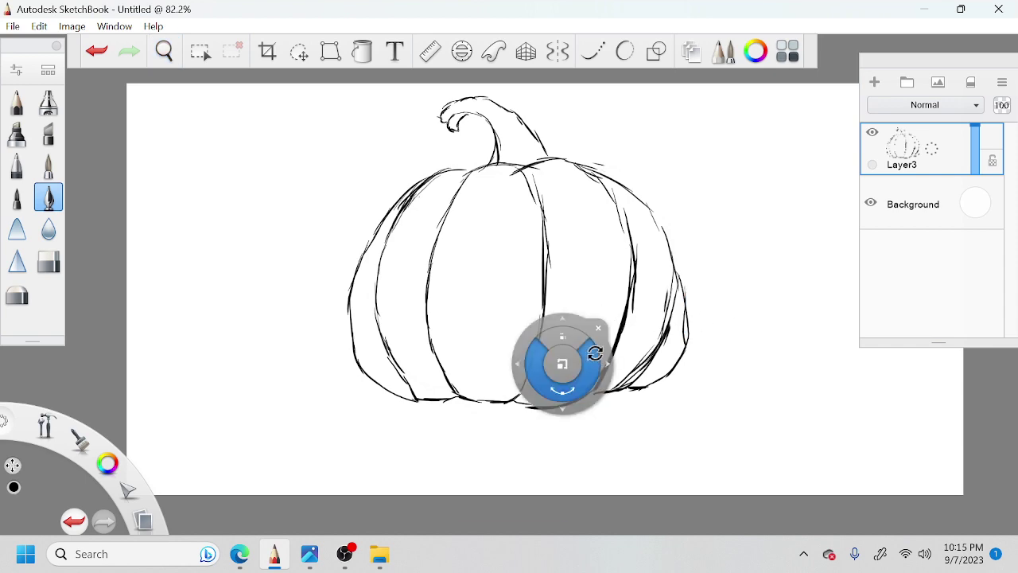
drag(589, 350, 611, 364)
mouse_move(741, 304)
mouse_down()
mouse_move(759, 313)
mouse_move(738, 342)
mouse_up()
Step: Add a new layer above the rough pumpkin sketch
key(space)
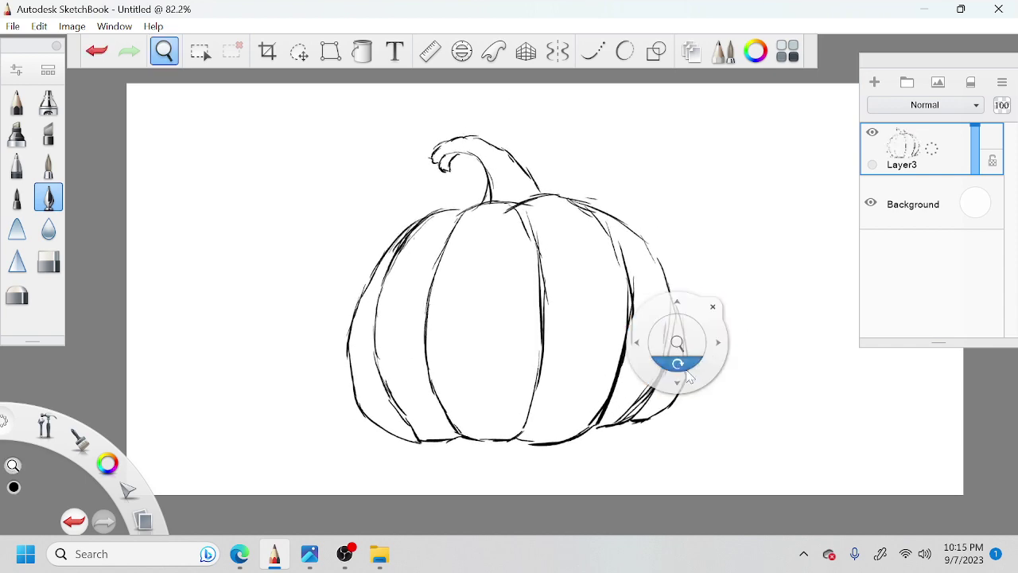
drag(677, 364, 748, 315)
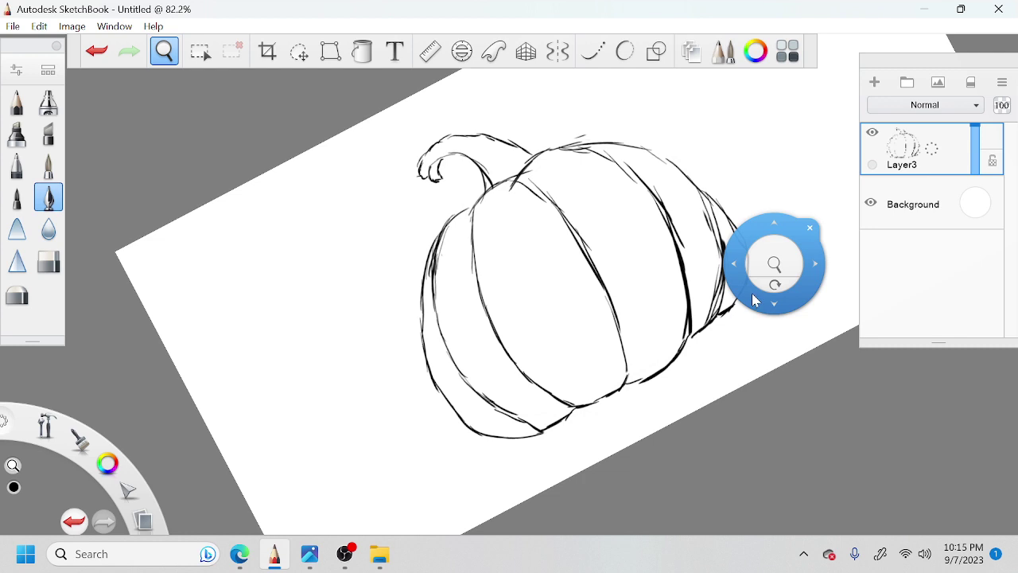
key(space)
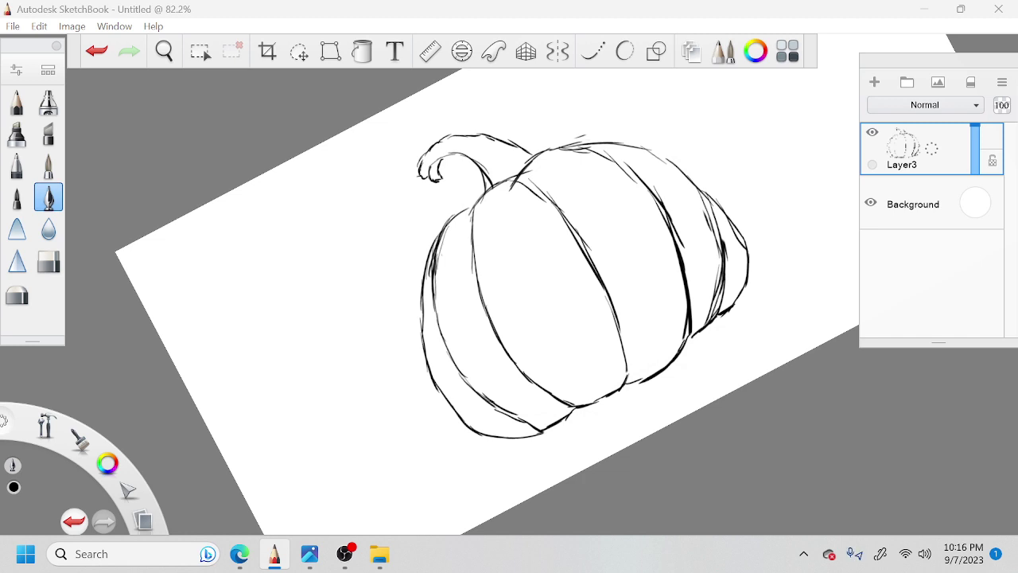
drag(472, 230, 472, 272)
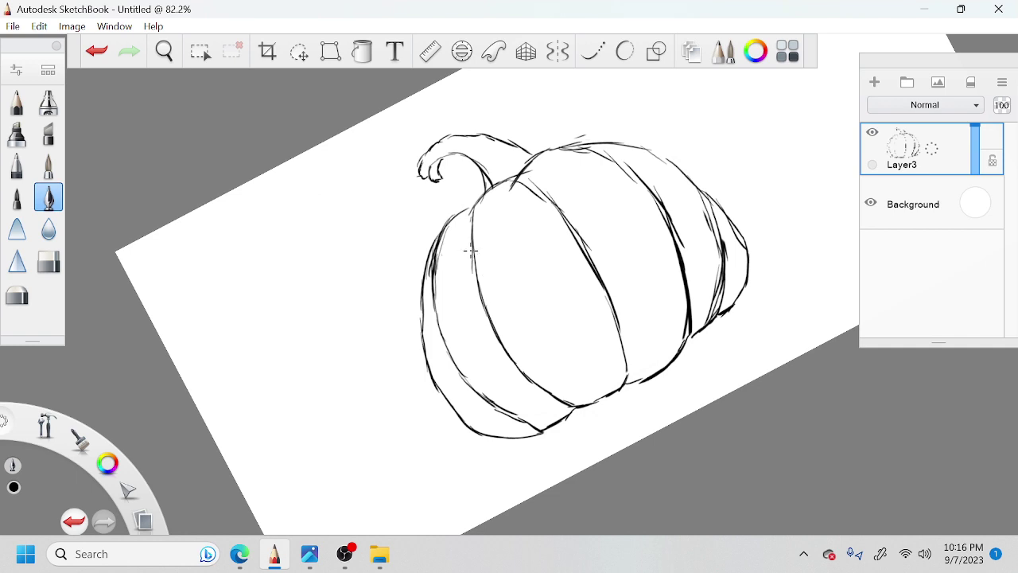
click(922, 148)
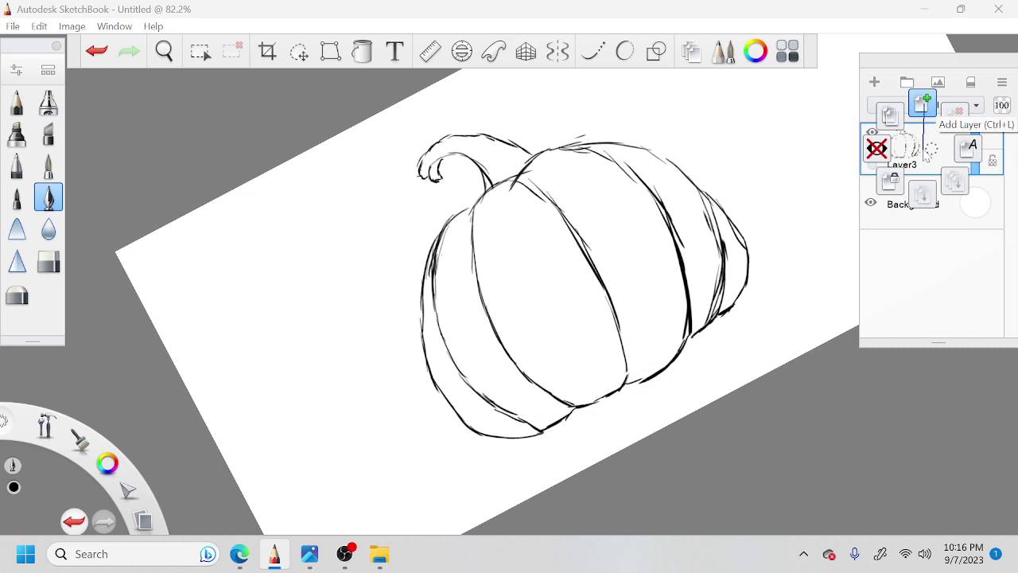
click(922, 105)
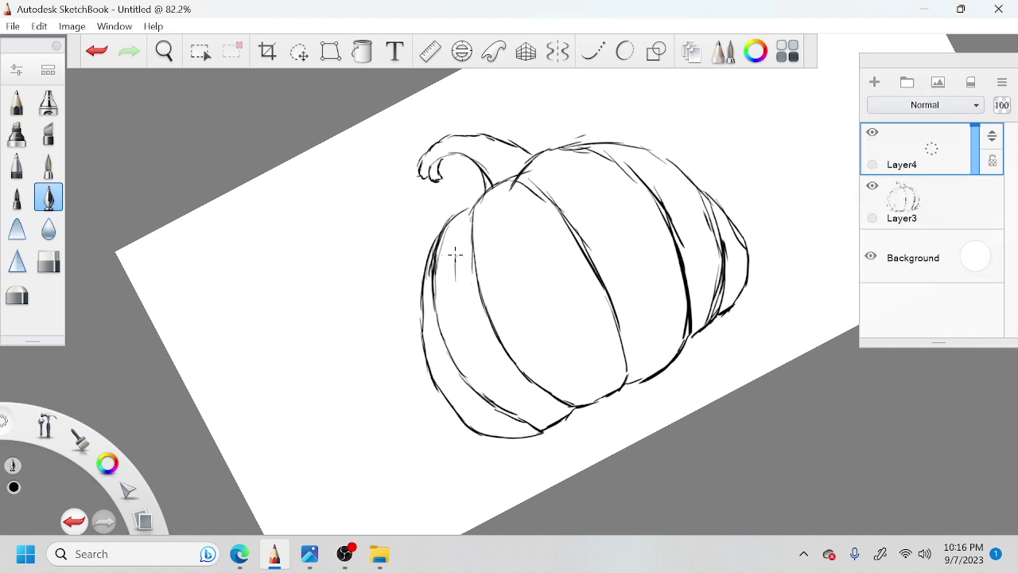
Step: Sketch two slanted triangular eyes and a small triangular nose between them on the pumpkin's face
drag(455, 254, 463, 303)
mouse_move(458, 254)
mouse_down()
mouse_move(536, 263)
mouse_move(474, 304)
mouse_up()
mouse_move(565, 240)
mouse_down()
mouse_move(593, 203)
mouse_move(601, 165)
mouse_move(641, 205)
mouse_up()
drag(574, 239, 640, 208)
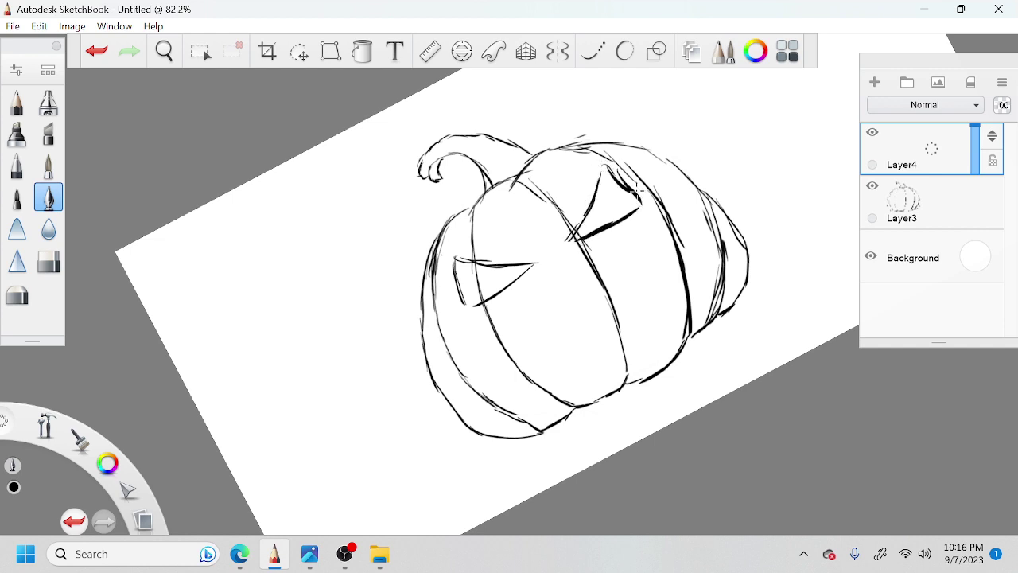
drag(608, 166, 632, 195)
drag(566, 240, 585, 227)
mouse_move(553, 293)
mouse_down()
mouse_move(552, 270)
mouse_move(557, 312)
mouse_up()
drag(555, 272, 598, 285)
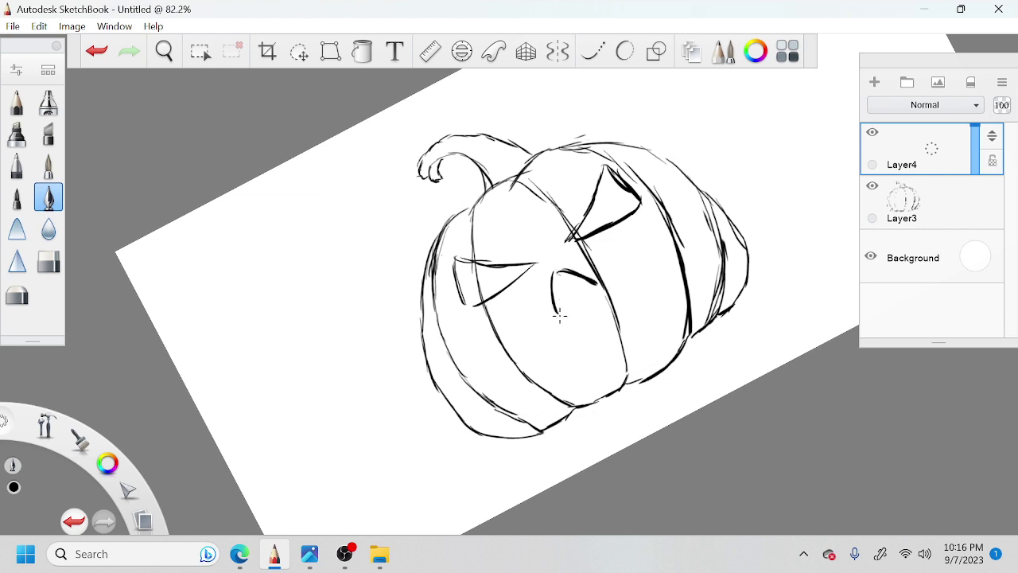
mouse_move(557, 312)
mouse_down()
mouse_move(596, 285)
mouse_move(593, 273)
mouse_move(592, 319)
mouse_move(574, 327)
mouse_move(571, 347)
mouse_move(560, 340)
mouse_move(568, 349)
mouse_move(494, 358)
mouse_move(538, 367)
mouse_up()
Step: Sketch a wide grinning mouth with square teeth below the nose, curving up toward both sides of the pumpkin
mouse_move(538, 368)
mouse_down()
mouse_move(551, 378)
mouse_move(571, 370)
mouse_move(554, 380)
mouse_up()
mouse_move(538, 363)
mouse_down()
mouse_move(520, 369)
mouse_move(533, 386)
mouse_move(583, 364)
mouse_move(604, 335)
mouse_move(614, 342)
mouse_up()
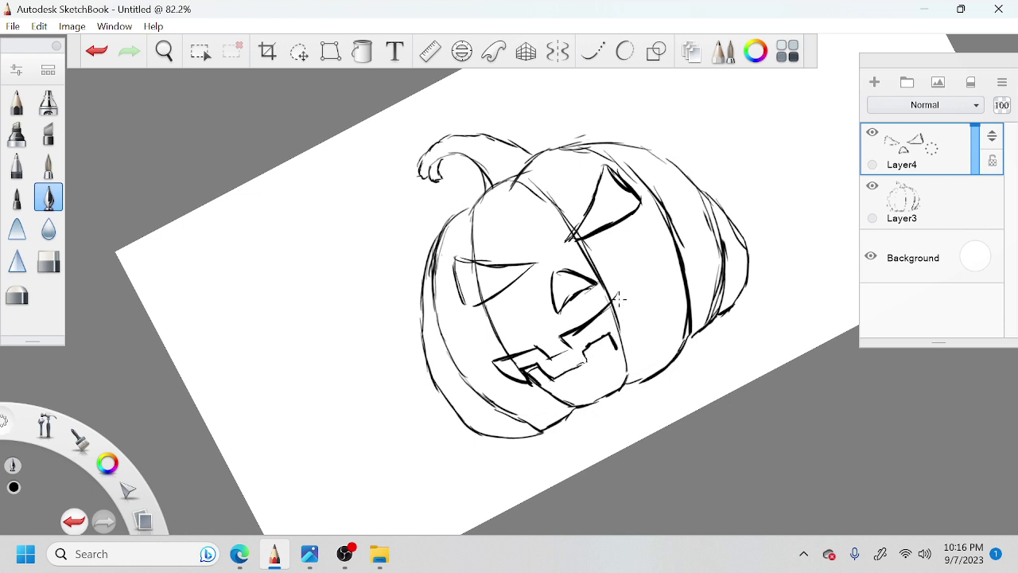
mouse_move(616, 296)
mouse_down()
mouse_move(636, 307)
mouse_move(641, 278)
mouse_move(656, 267)
mouse_move(664, 323)
mouse_move(648, 320)
mouse_move(619, 347)
mouse_up()
key(ctrl+z)
mouse_move(509, 356)
mouse_down()
mouse_move(475, 360)
mouse_move(528, 385)
mouse_up()
Step: Clean up the mouth's two corners into sharp points and thicken the nose's upper edges
key(e)
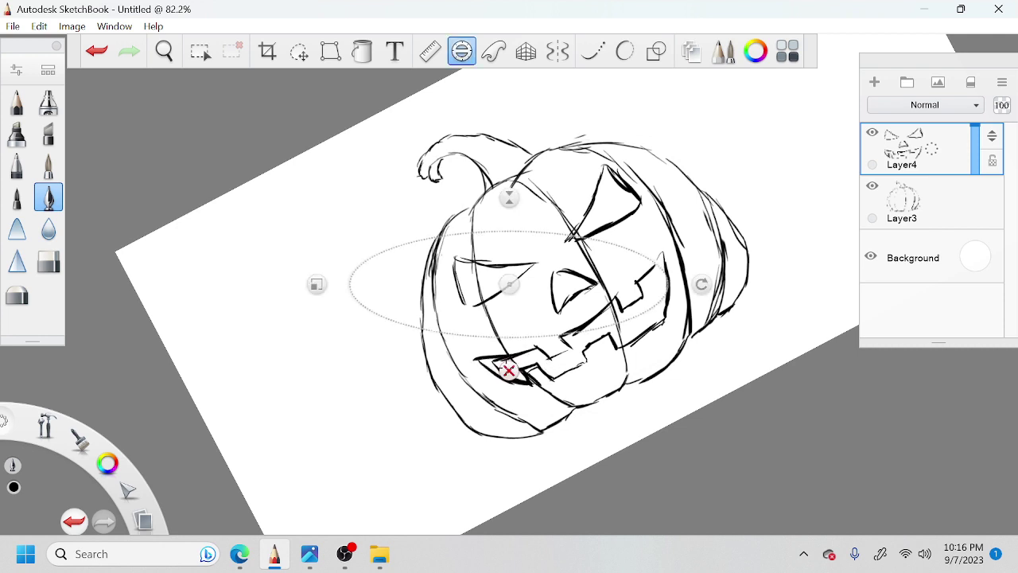
key(e)
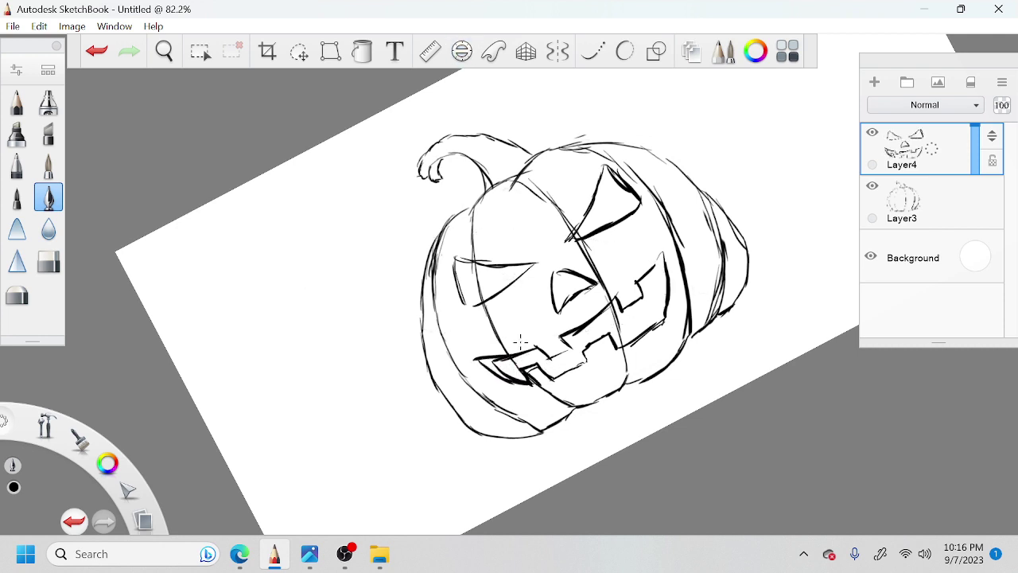
mouse_move(495, 361)
mouse_down()
mouse_move(507, 340)
mouse_move(459, 347)
mouse_move(485, 364)
mouse_up()
key(e)
mouse_move(652, 277)
mouse_down()
mouse_move(666, 242)
mouse_move(672, 298)
mouse_up()
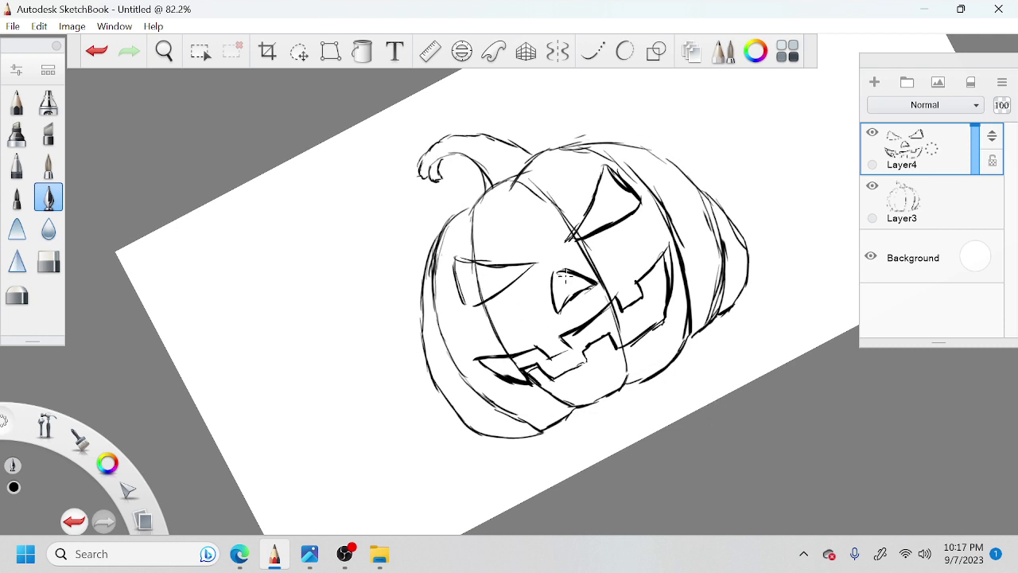
mouse_move(558, 264)
mouse_down()
mouse_move(552, 312)
mouse_move(592, 284)
mouse_up()
drag(550, 380, 568, 370)
Step: Erase the square-toothed middle of the mouth, keeping only its outer corner strokes
key(space)
drag(605, 332, 603, 310)
key(e)
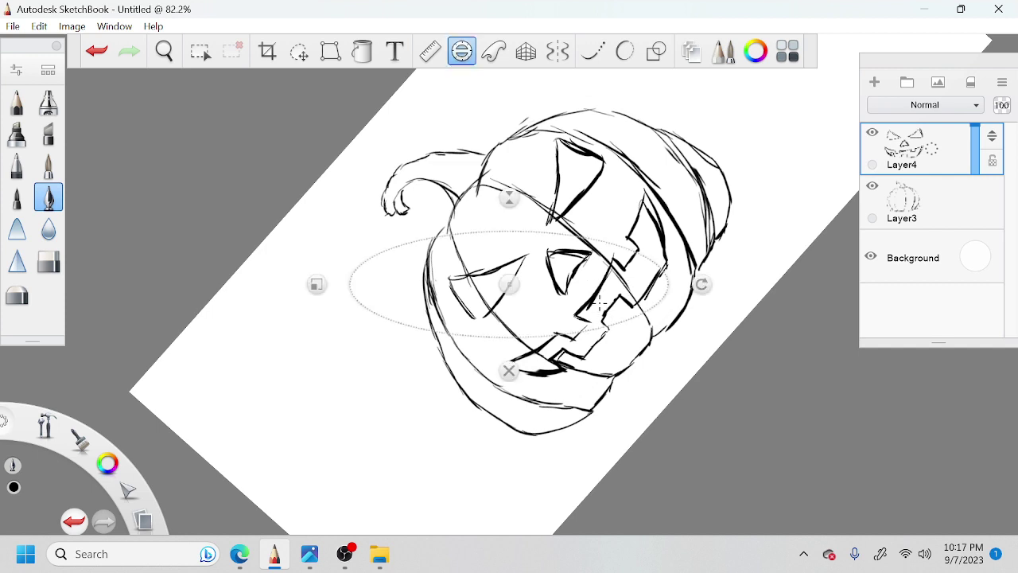
click(510, 371)
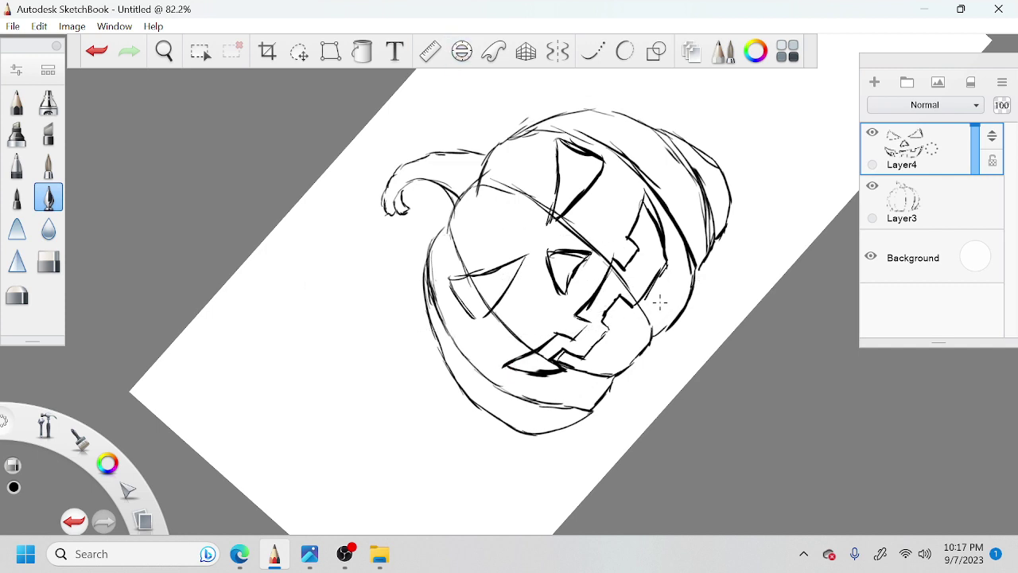
mouse_move(641, 295)
mouse_down()
mouse_move(628, 307)
mouse_move(653, 281)
mouse_move(561, 367)
mouse_move(606, 276)
mouse_move(613, 305)
mouse_up()
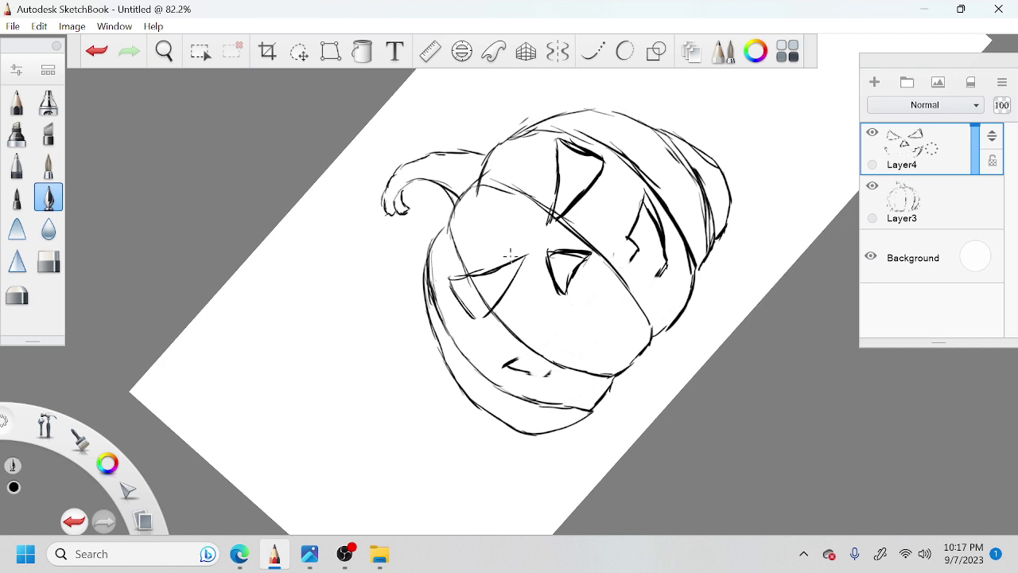
drag(523, 249, 517, 253)
key(ctrl+z)
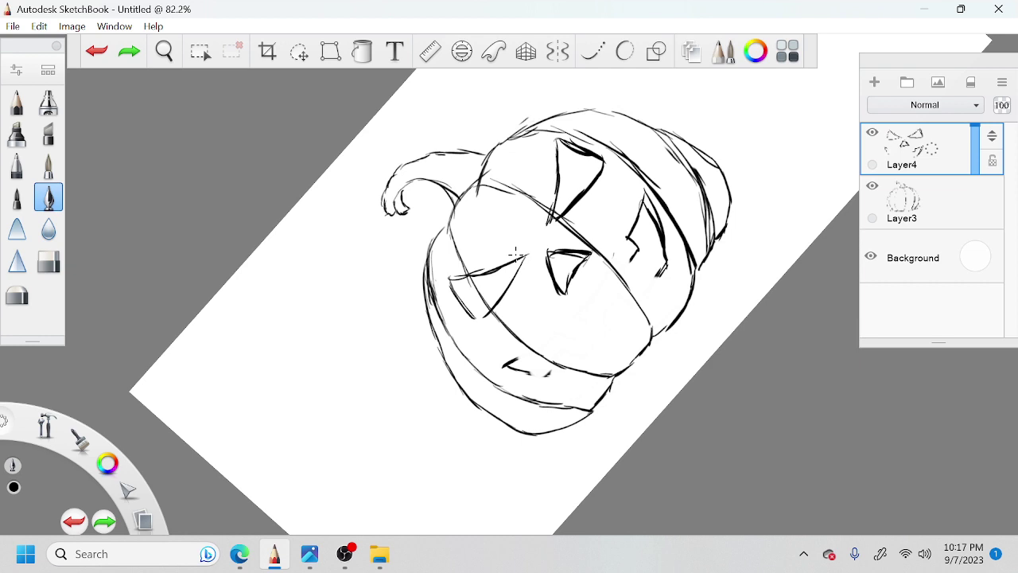
key(e)
drag(633, 232, 628, 276)
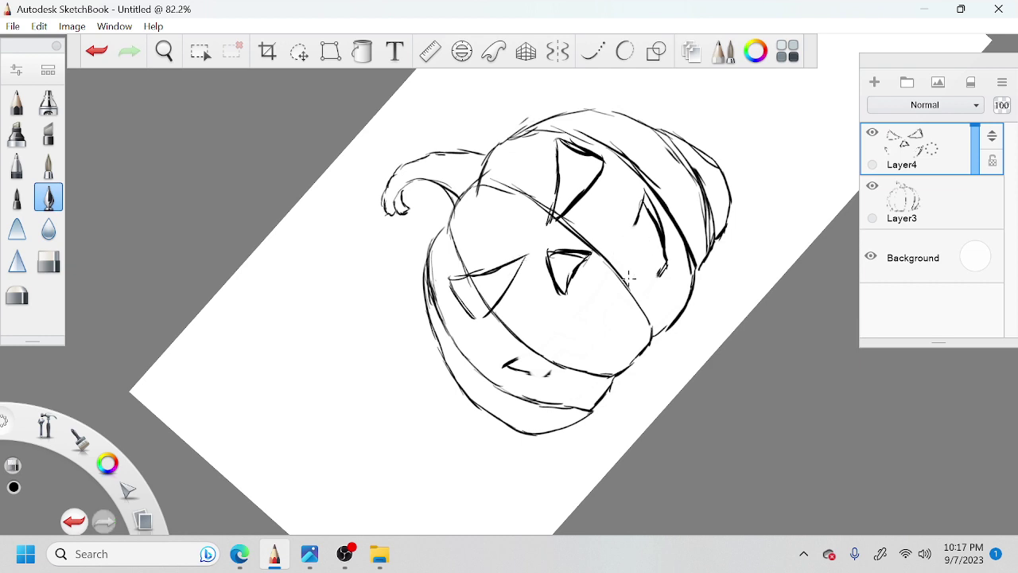
Step: Redraw the upper and lower edges of the mouth as jagged, irregular lines joining the two corners
key(e)
mouse_move(642, 205)
mouse_down()
mouse_move(624, 269)
mouse_move(573, 317)
mouse_move(509, 353)
mouse_move(530, 373)
mouse_up()
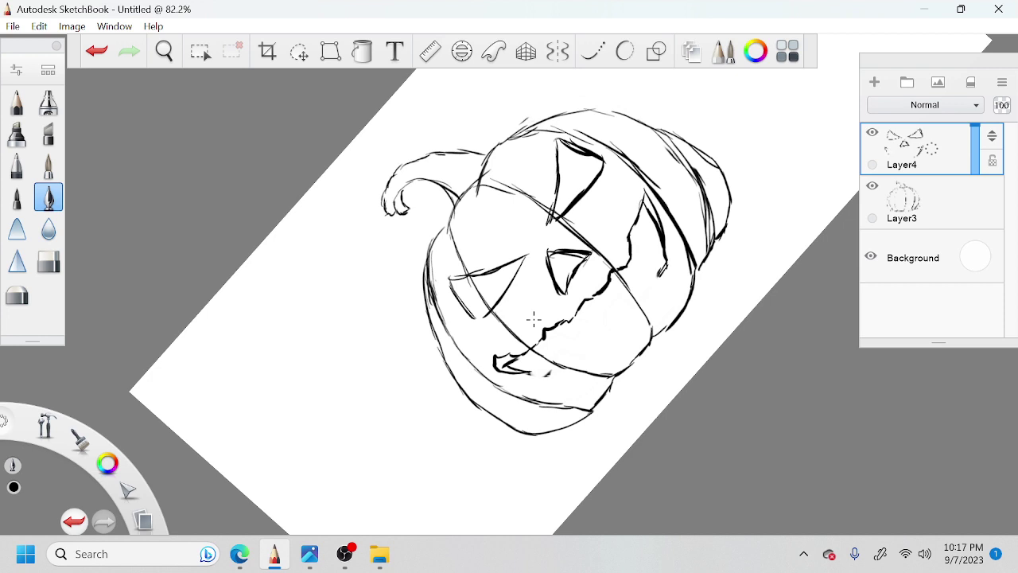
key(e)
drag(531, 372, 495, 365)
key(e)
mouse_move(664, 261)
mouse_down()
mouse_move(632, 281)
mouse_move(618, 324)
mouse_move(615, 316)
mouse_move(611, 336)
mouse_move(585, 357)
mouse_move(562, 350)
mouse_move(537, 381)
mouse_move(494, 363)
mouse_move(517, 377)
mouse_move(543, 358)
mouse_up()
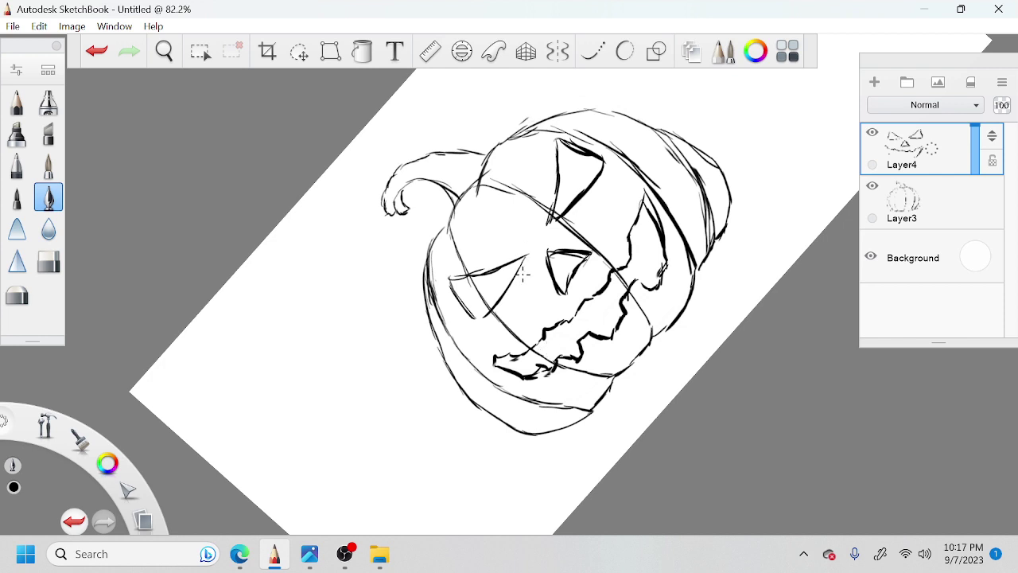
Step: Try erasing the pumpkin's left eye and redrawing it as a smaller, thick-lined triangle
mouse_move(515, 250)
mouse_down()
mouse_move(495, 296)
mouse_move(439, 293)
mouse_up()
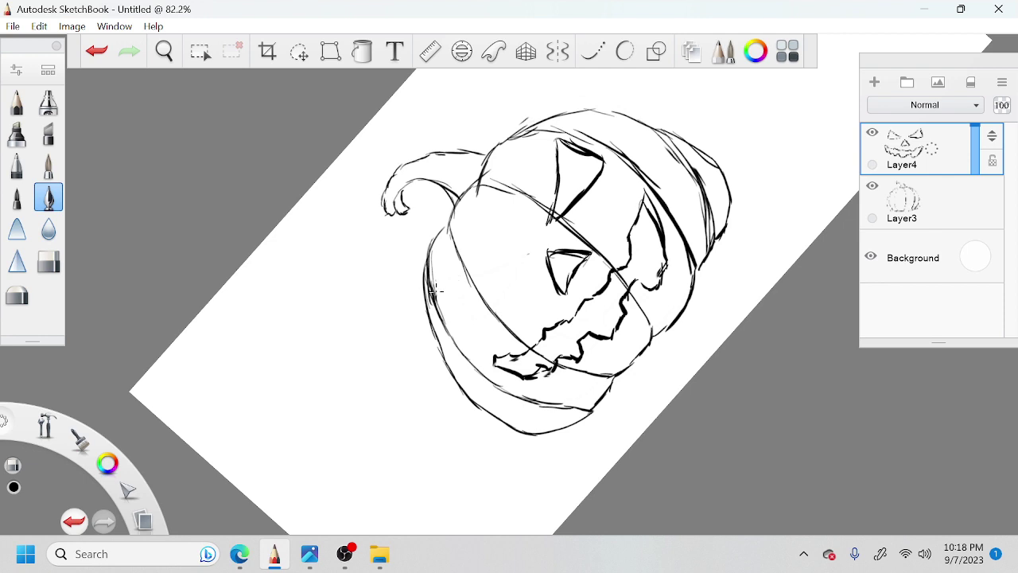
key(e)
mouse_move(463, 261)
mouse_down()
mouse_move(493, 261)
mouse_move(457, 251)
mouse_move(523, 263)
mouse_move(482, 310)
mouse_up()
drag(458, 251, 482, 310)
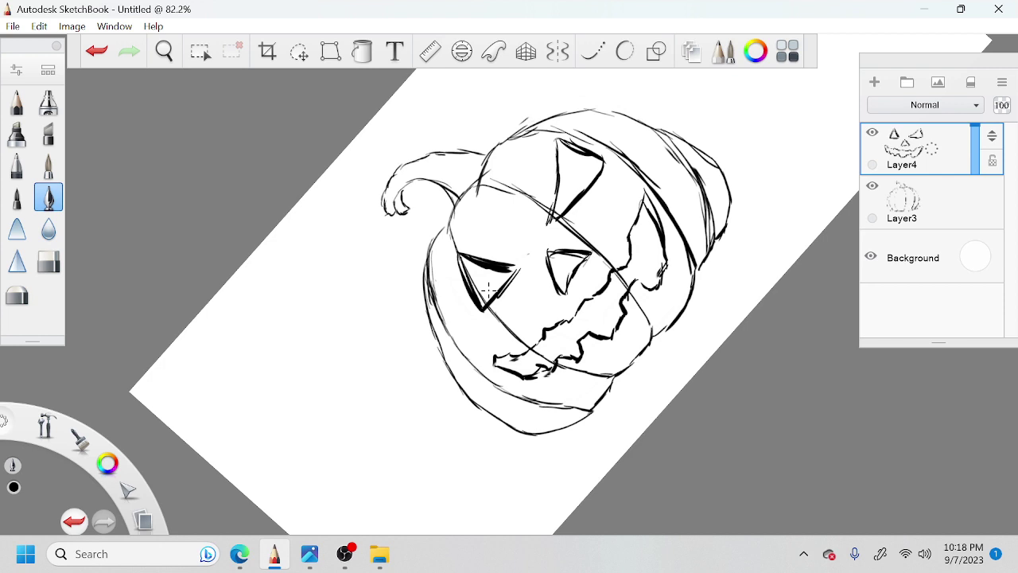
Step: Undo the erasing and redrawing of the left eye to bring back its original outline
key(ctrl+z)
key(ctrl+z)
key(ctrl+z)
key(ctrl+z)
key(ctrl+z)
key(ctrl+z)
key(ctrl+z)
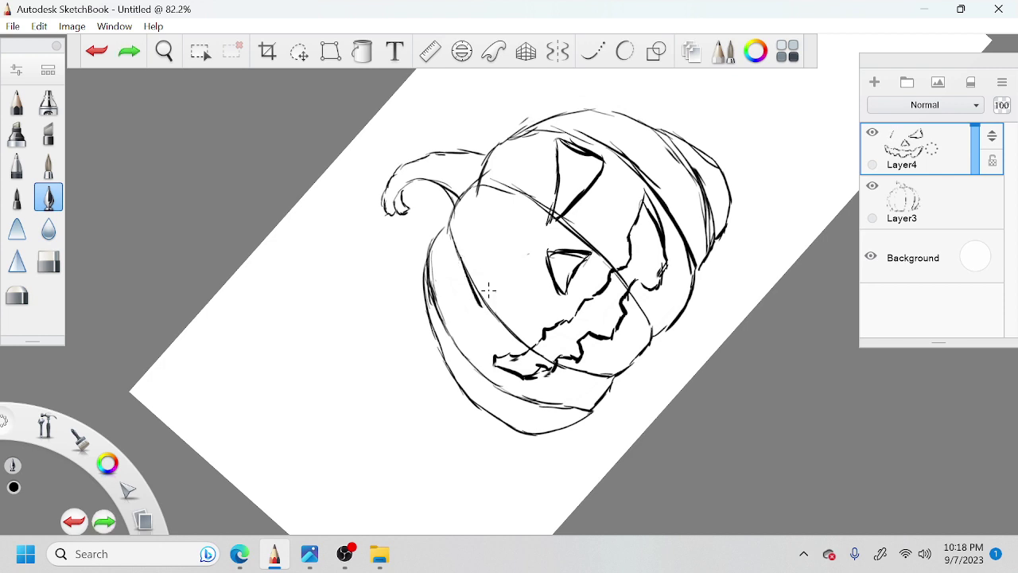
key(ctrl+y)
key(ctrl+y)
key(ctrl+y)
Step: On Layer3, erase the parts of the pumpkin's rib lines that cross the mouth and eyes
key(space)
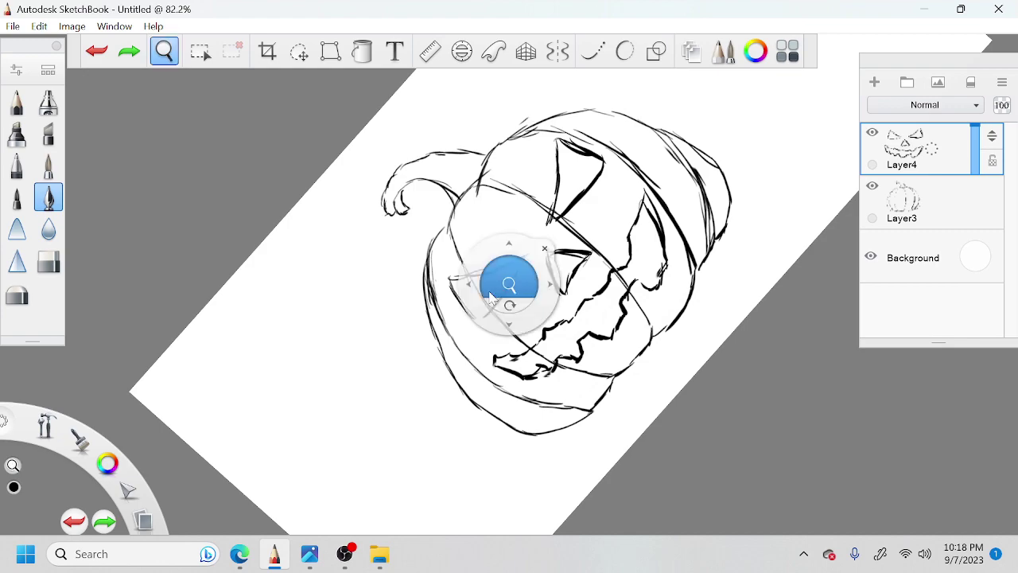
drag(615, 310, 628, 311)
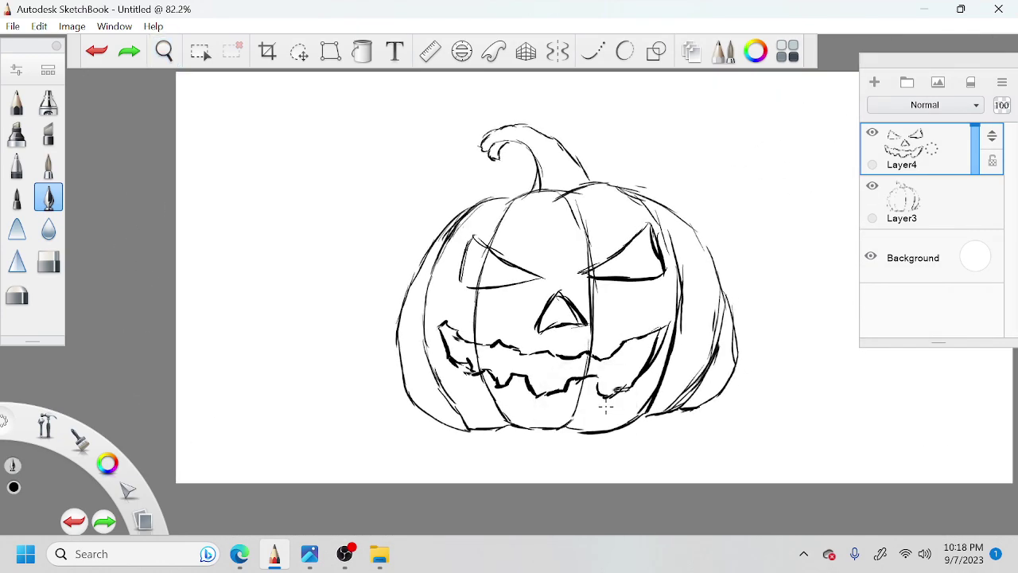
key(space)
key(space)
drag(565, 350, 602, 284)
click(914, 203)
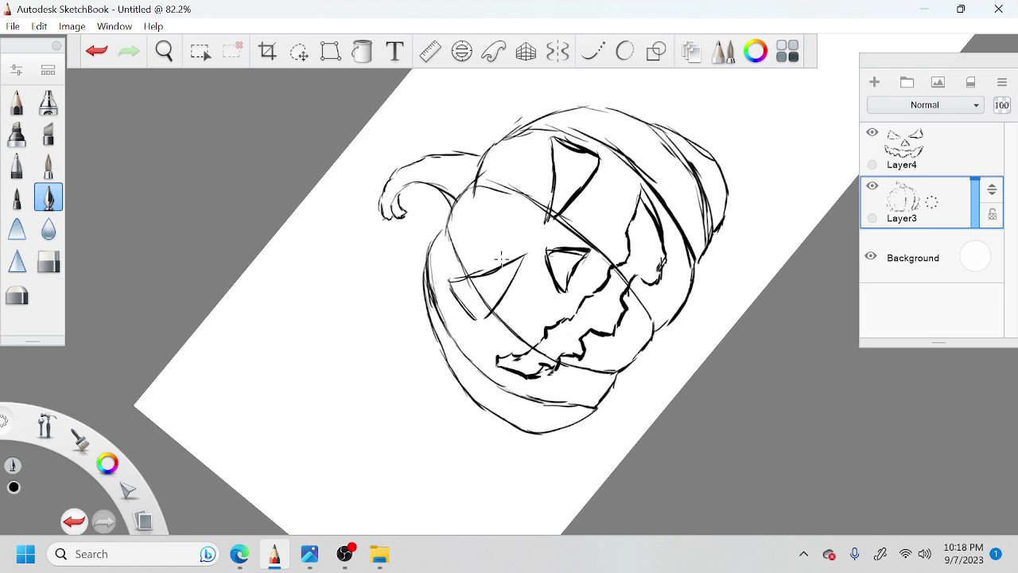
key(e)
drag(536, 350, 550, 356)
drag(630, 287, 617, 269)
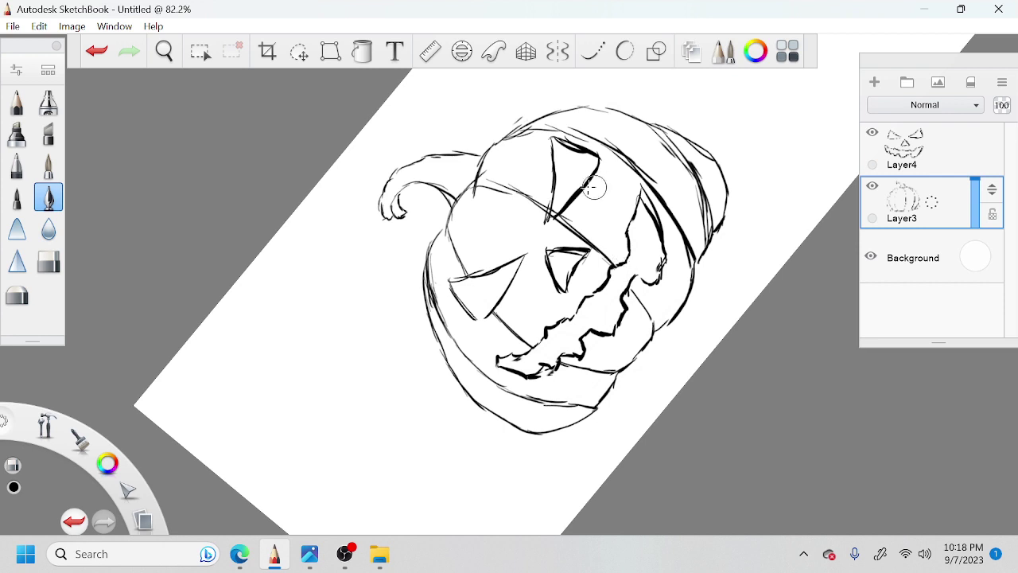
drag(553, 213, 558, 207)
Step: On Layer4, erase the stray and doubled strokes at both corners of the mouth
click(958, 167)
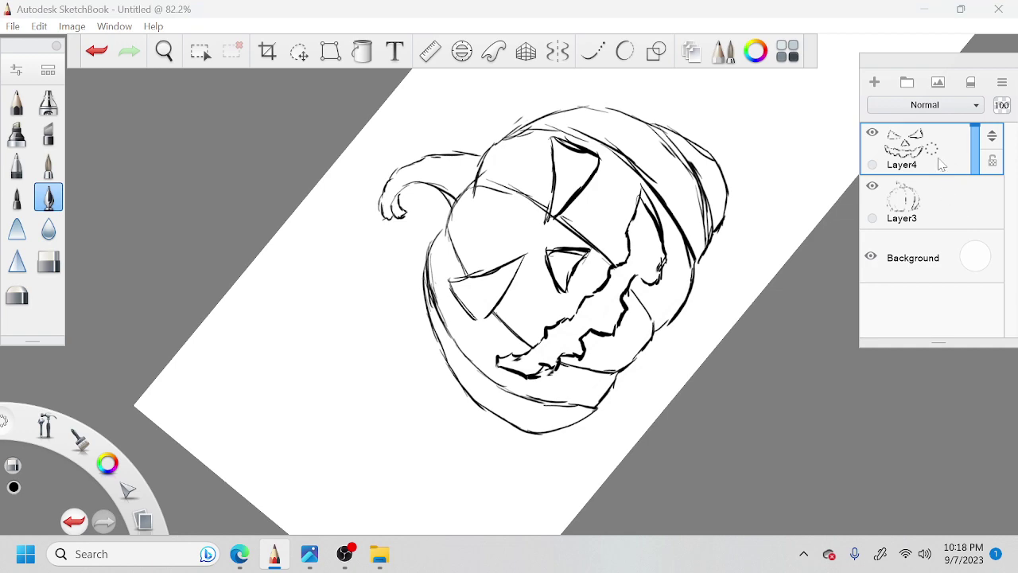
mouse_move(933, 134)
mouse_down()
mouse_move(933, 105)
mouse_move(937, 136)
mouse_up()
key(space)
drag(628, 307, 571, 370)
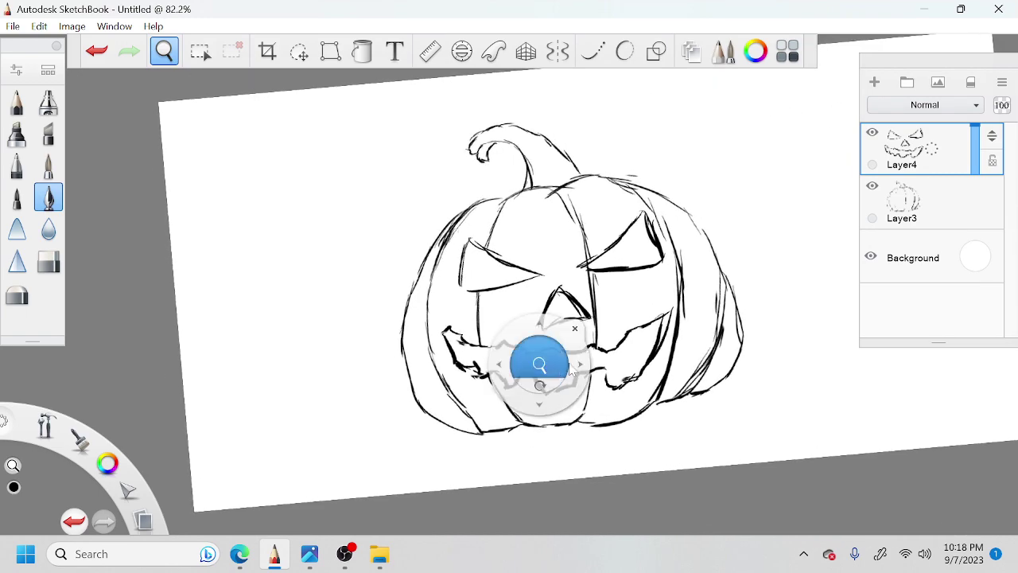
drag(586, 330, 613, 326)
drag(629, 384, 702, 363)
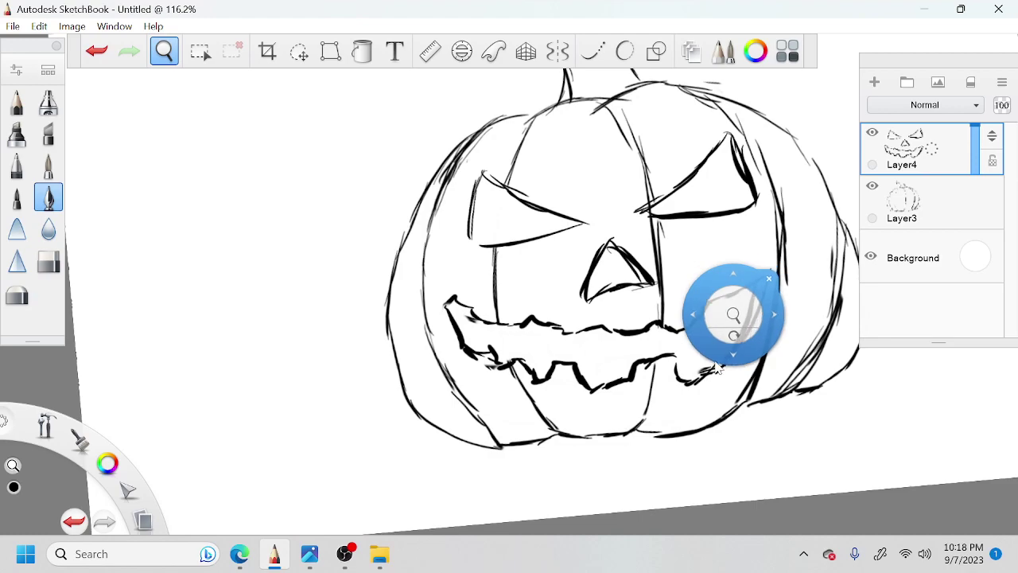
drag(734, 319, 729, 322)
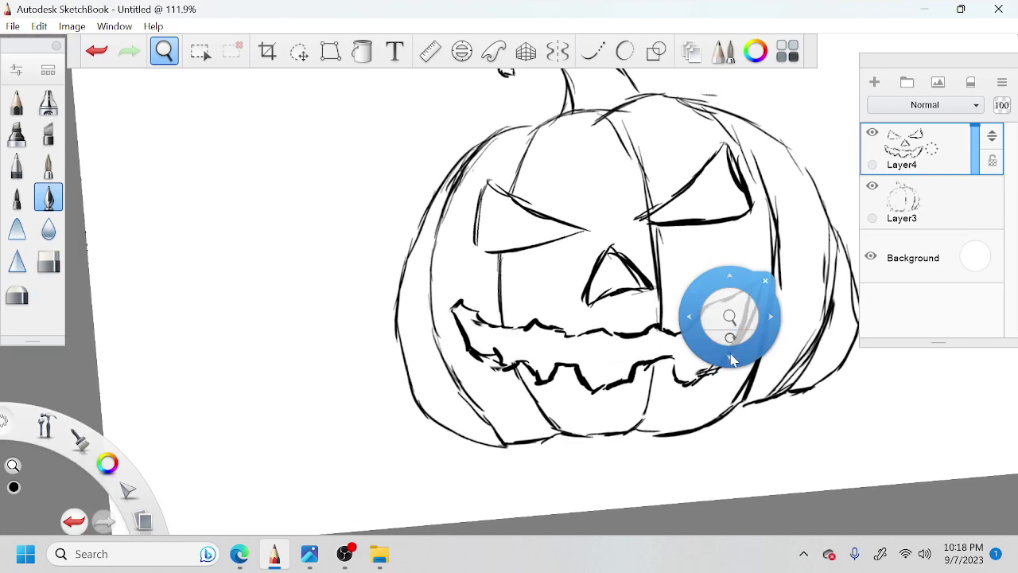
drag(732, 360, 737, 333)
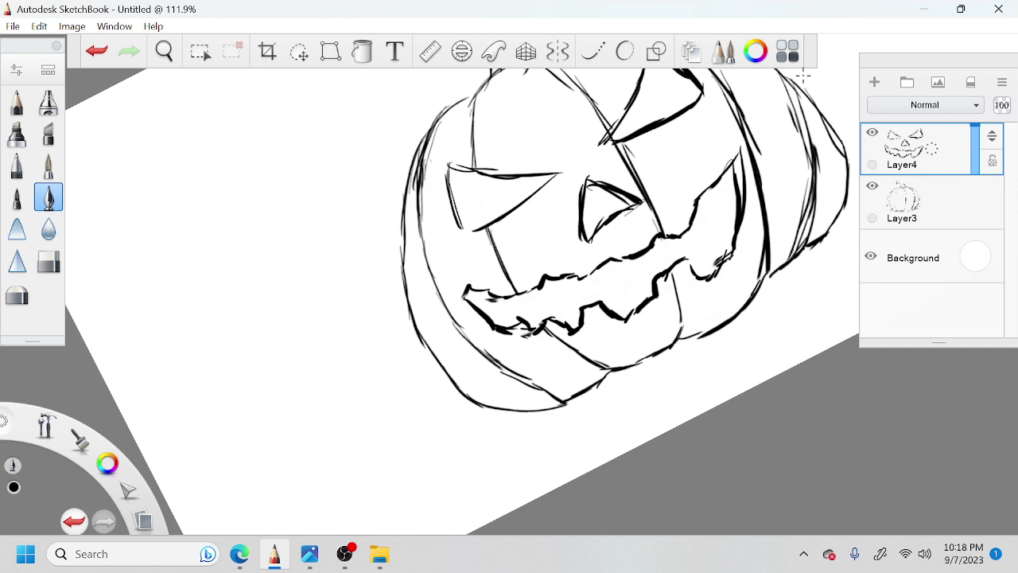
drag(730, 198, 727, 217)
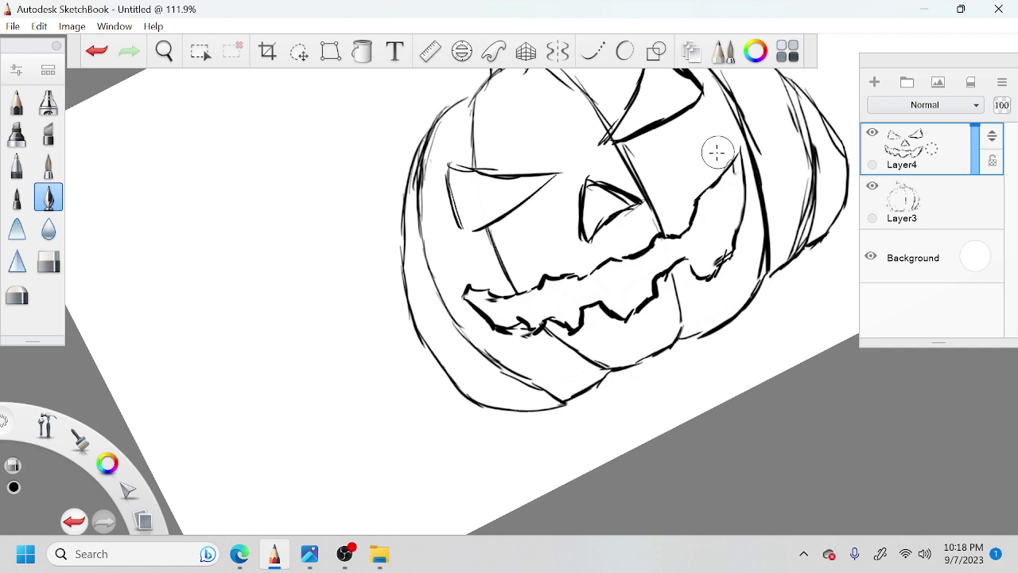
drag(718, 152, 721, 156)
mouse_move(495, 296)
mouse_down()
mouse_move(481, 314)
mouse_move(521, 324)
mouse_move(493, 296)
mouse_move(489, 319)
mouse_up()
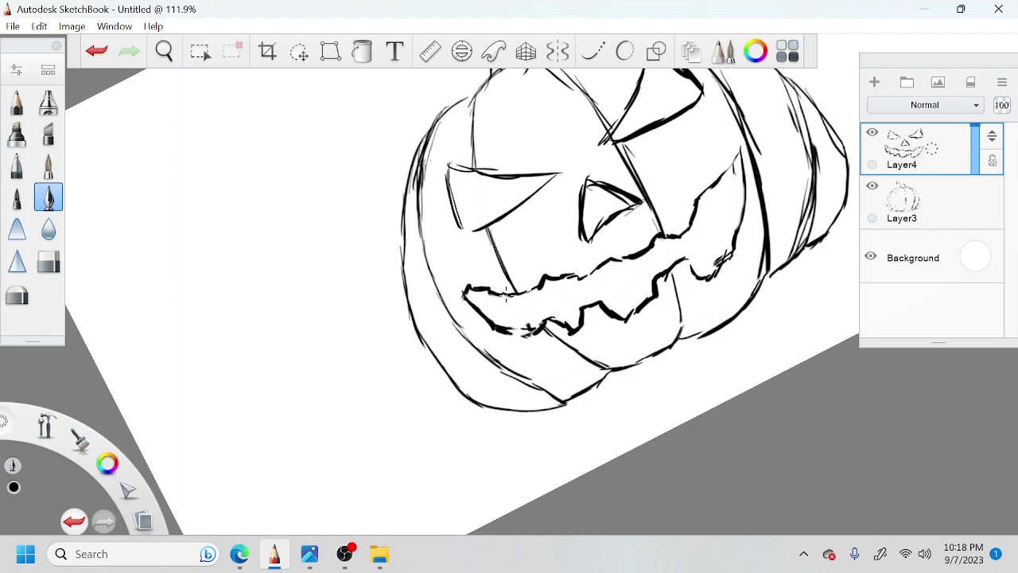
Step: Strengthen the jagged outline of the mouth, closing the gaps along its upper edge
key(space)
drag(605, 322, 592, 237)
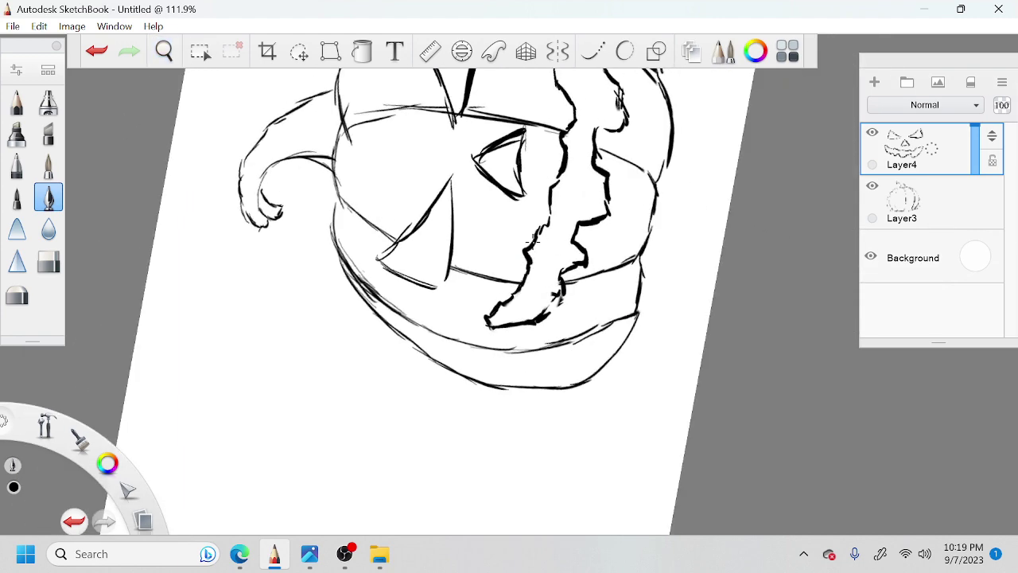
key(space)
drag(580, 233, 572, 321)
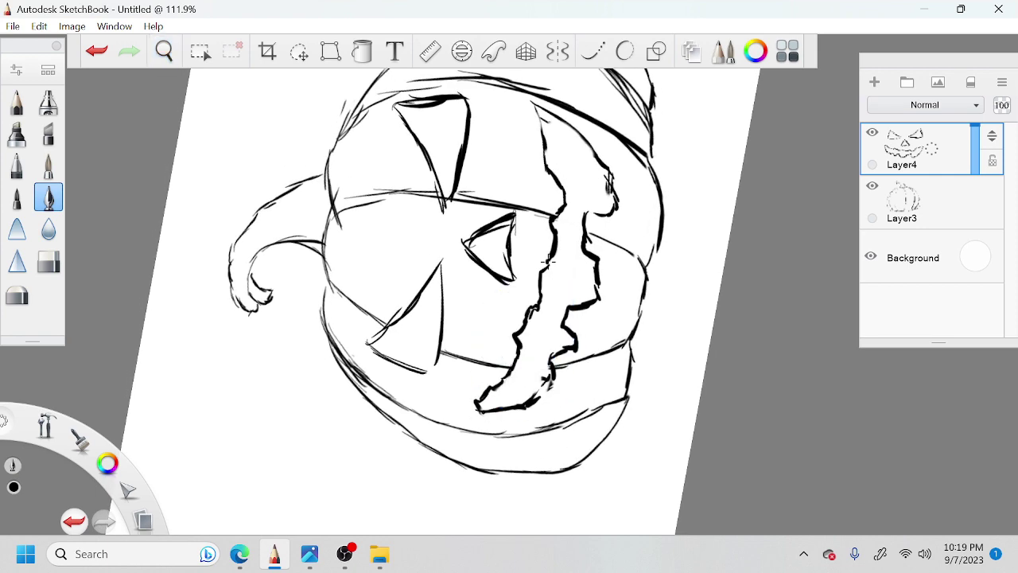
mouse_move(563, 251)
mouse_down()
mouse_move(562, 287)
mouse_move(562, 269)
mouse_up()
mouse_move(531, 159)
mouse_down()
mouse_move(545, 223)
mouse_move(458, 276)
mouse_up()
key(space)
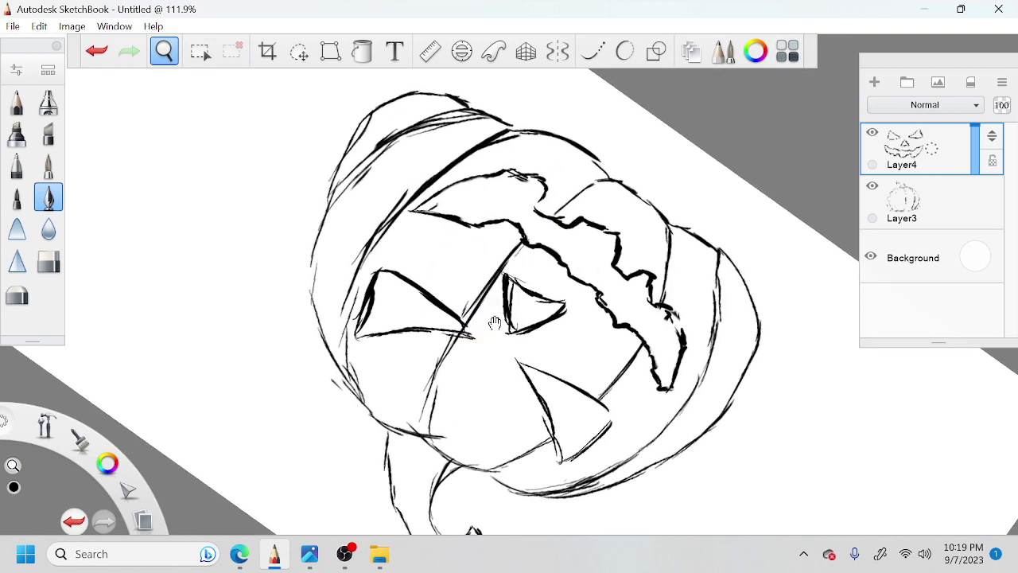
mouse_move(495, 322)
mouse_down()
mouse_move(532, 297)
mouse_move(411, 351)
mouse_move(383, 350)
mouse_move(366, 313)
mouse_move(372, 331)
mouse_move(375, 256)
mouse_up()
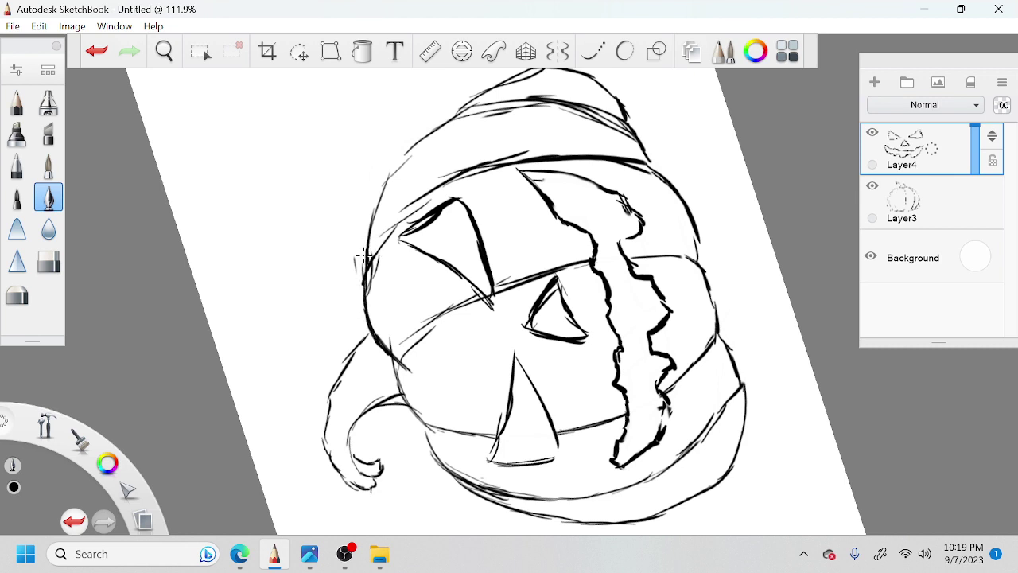
Step: Merge the face layer Layer4 down into the pumpkin layer Layer3
click(942, 211)
click(944, 163)
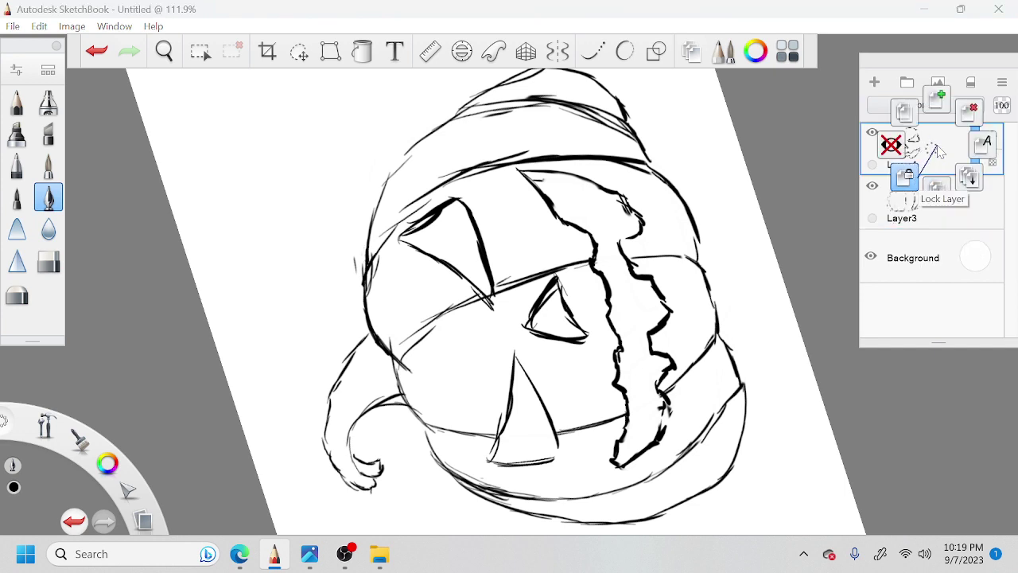
click(936, 181)
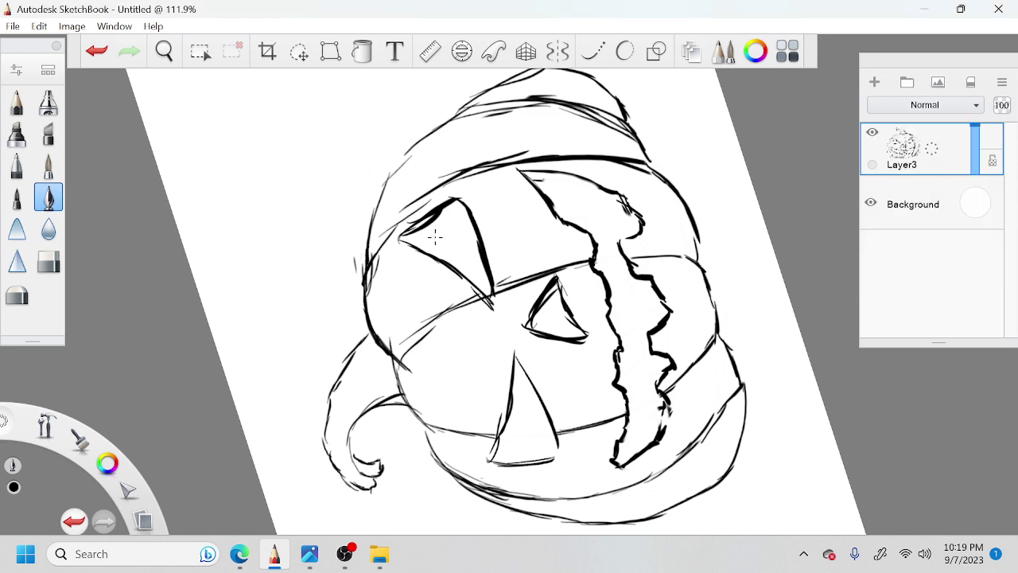
key(e)
key(space)
mouse_move(514, 288)
mouse_down()
mouse_move(532, 272)
mouse_move(496, 299)
mouse_up()
drag(586, 282, 525, 318)
drag(626, 282, 587, 306)
key(space)
drag(529, 144, 556, 173)
mouse_move(527, 143)
mouse_down()
mouse_move(556, 173)
mouse_move(512, 249)
mouse_move(386, 277)
mouse_move(430, 269)
mouse_up()
key(space)
drag(434, 369, 514, 364)
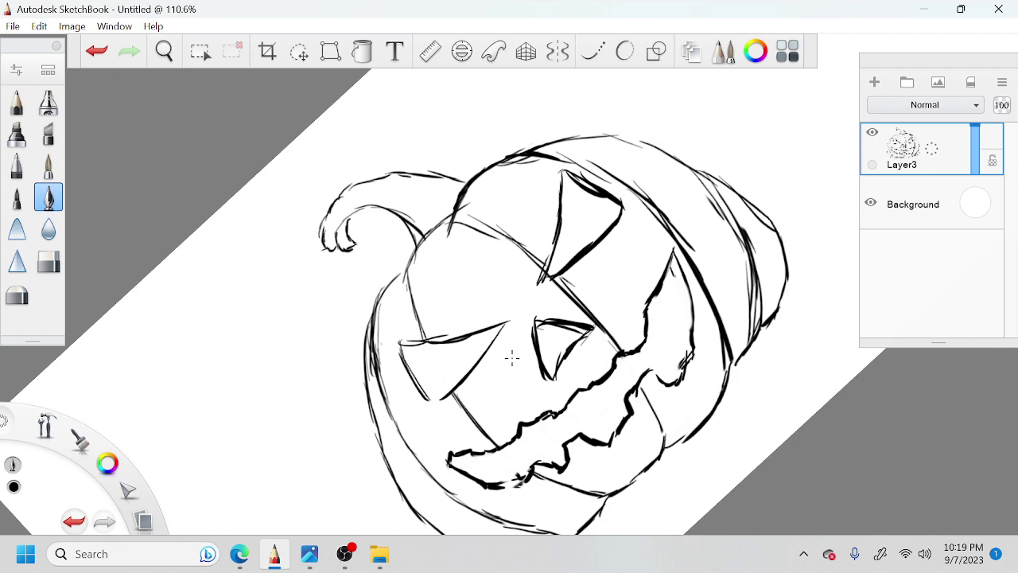
key(space)
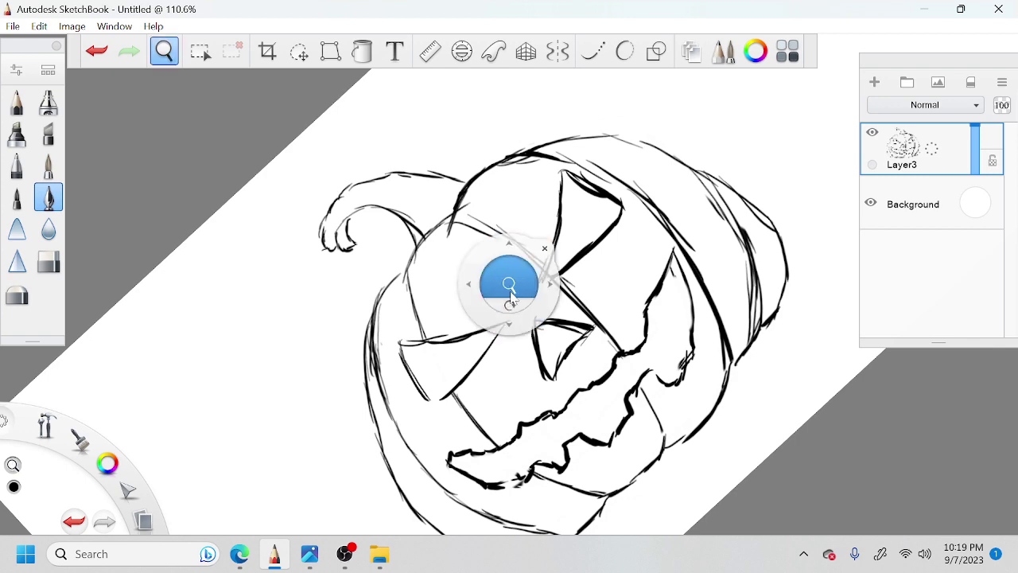
Step: Thicken the pumpkin's left outer outline from the stem side down to the base
mouse_move(509, 284)
mouse_down()
mouse_move(458, 242)
mouse_move(430, 237)
mouse_move(437, 240)
mouse_move(423, 253)
mouse_move(402, 327)
mouse_move(400, 382)
mouse_up()
key(e)
key(e)
mouse_move(409, 313)
mouse_down()
mouse_move(396, 345)
mouse_move(399, 372)
mouse_up()
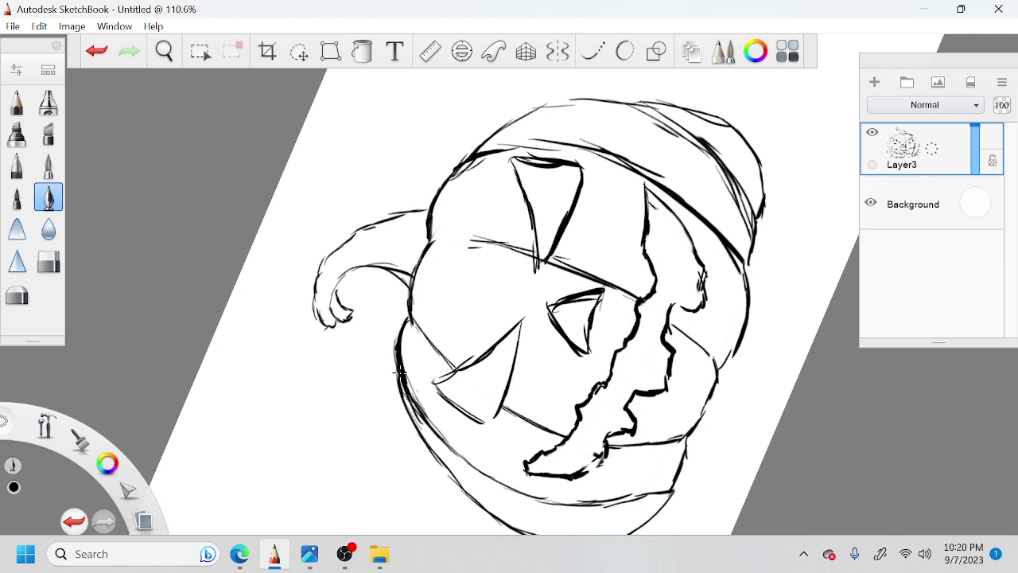
key(space)
drag(465, 434, 459, 373)
mouse_move(396, 328)
mouse_down()
mouse_move(484, 386)
mouse_move(559, 343)
mouse_move(445, 383)
mouse_move(462, 419)
mouse_move(573, 457)
mouse_move(499, 441)
mouse_move(597, 454)
mouse_move(645, 407)
mouse_up()
key(space)
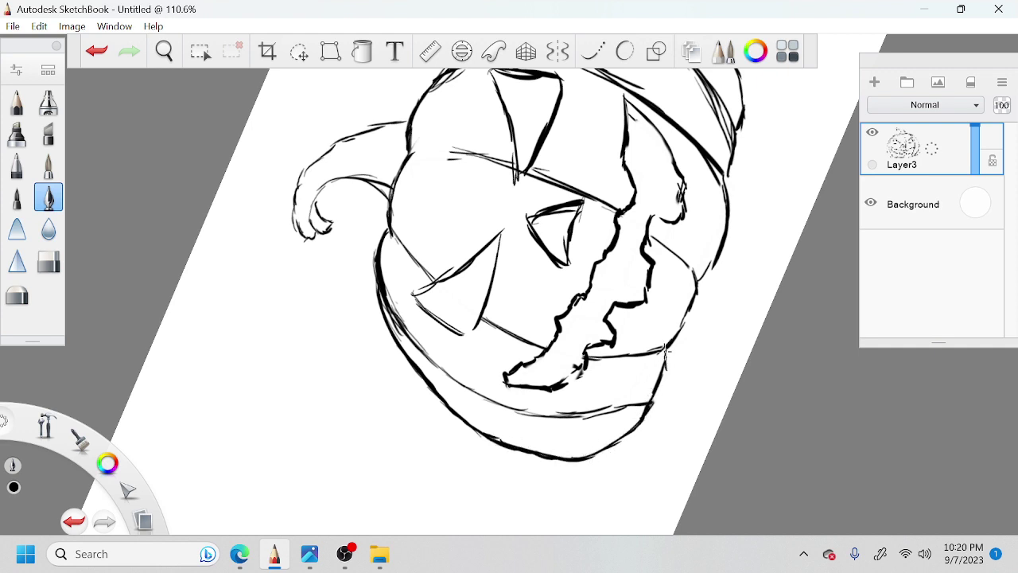
Step: Darken the pumpkin's bottom outline along the middle and right lobes
mouse_move(665, 350)
mouse_down()
mouse_move(656, 384)
mouse_move(695, 263)
mouse_move(711, 268)
mouse_up()
drag(743, 233, 689, 330)
drag(672, 267, 674, 300)
drag(682, 224, 675, 275)
drag(689, 199, 684, 225)
key(space)
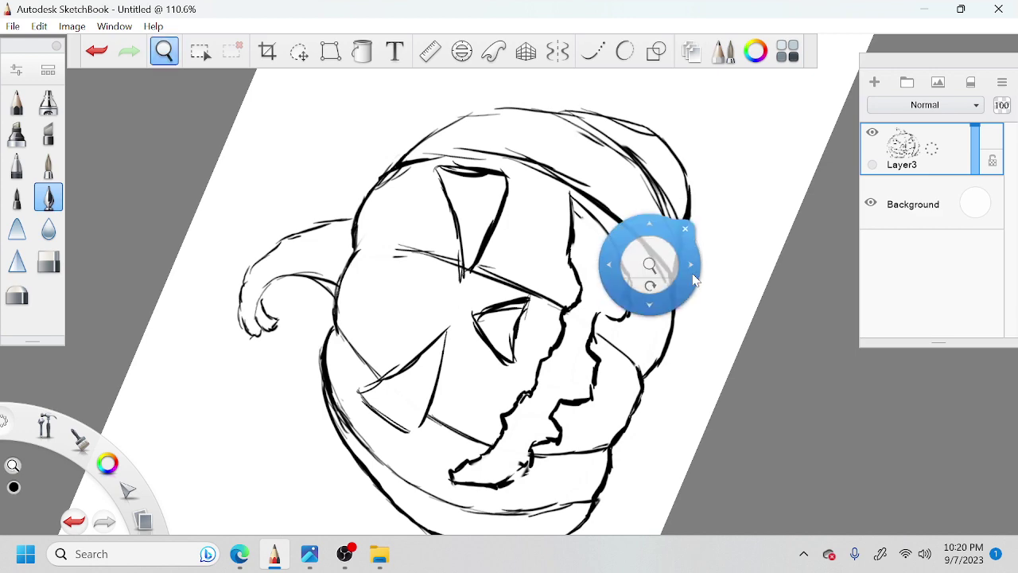
drag(694, 277, 702, 311)
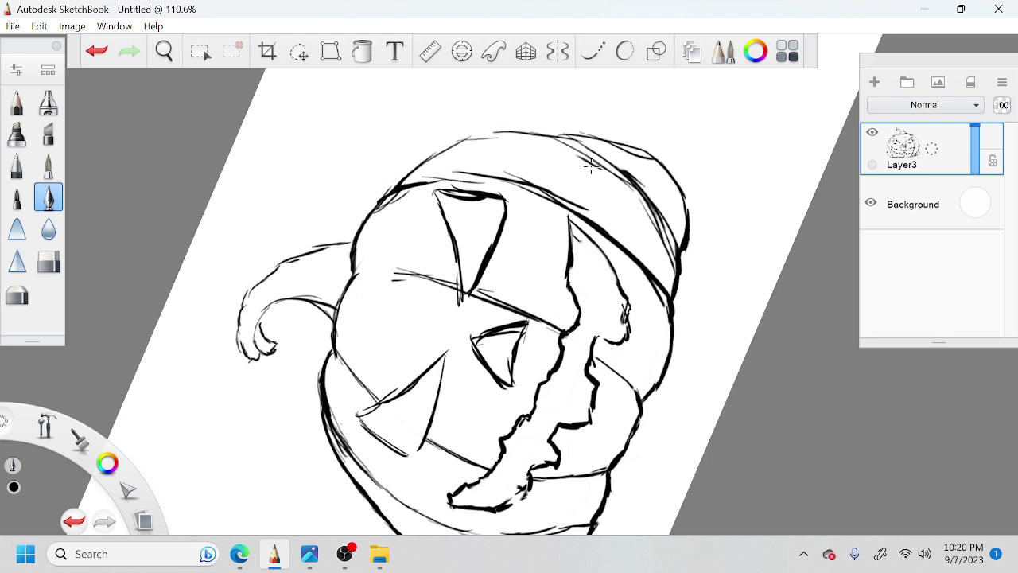
mouse_move(584, 242)
mouse_down()
mouse_move(569, 263)
mouse_move(566, 223)
mouse_up()
Step: Strengthen the top outline to the right of the stem and the rib beside the right eye
key(space)
mouse_move(538, 302)
mouse_down()
mouse_move(554, 345)
mouse_move(513, 338)
mouse_move(530, 352)
mouse_move(457, 399)
mouse_up()
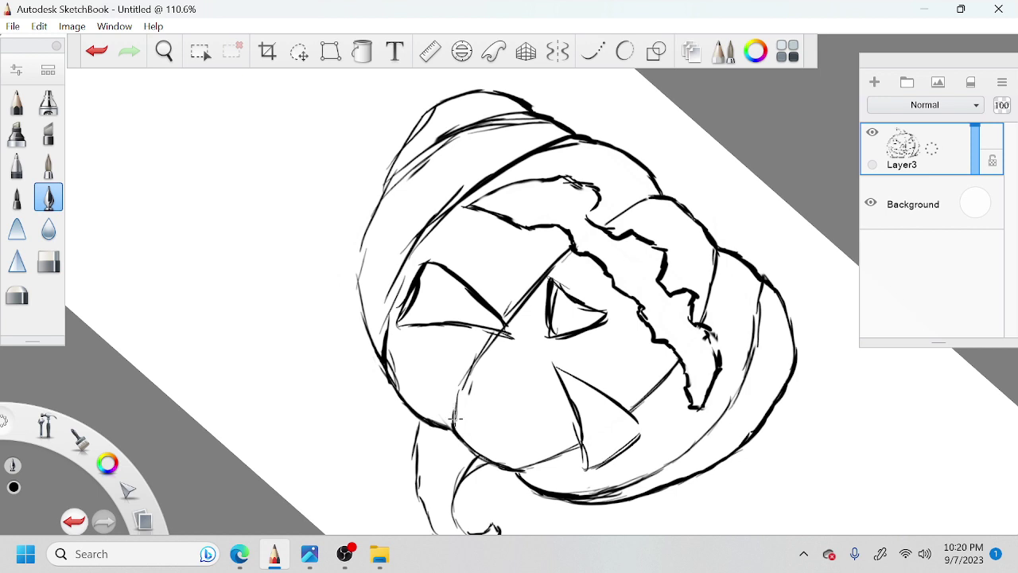
drag(403, 358, 403, 398)
mouse_move(383, 358)
mouse_down()
mouse_move(395, 389)
mouse_move(400, 380)
mouse_up()
mouse_move(391, 315)
mouse_down()
mouse_move(388, 334)
mouse_move(406, 270)
mouse_move(388, 350)
mouse_move(433, 221)
mouse_move(402, 282)
mouse_up()
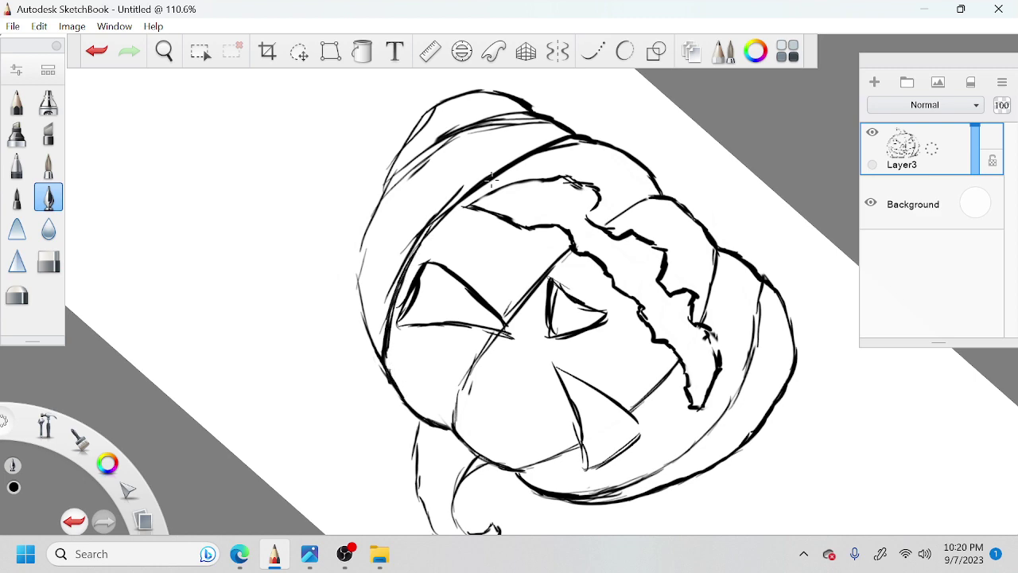
Step: Erase the doubled rib strokes to the right of the face and redraw the rib beside the right eye
key(space)
drag(494, 303, 514, 307)
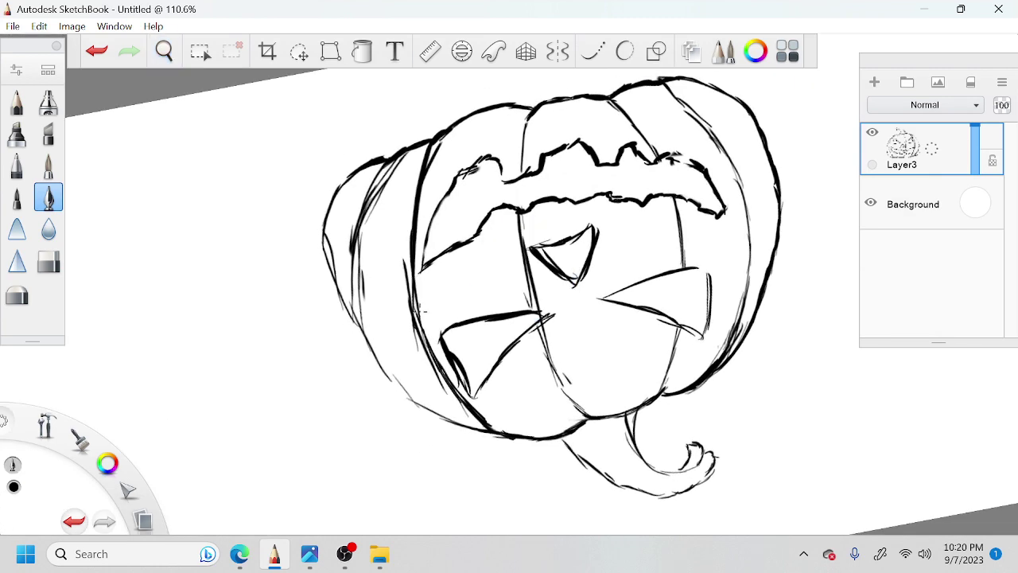
mouse_move(429, 354)
mouse_down()
mouse_move(448, 391)
mouse_move(413, 288)
mouse_move(365, 216)
mouse_move(353, 295)
mouse_move(365, 340)
mouse_up()
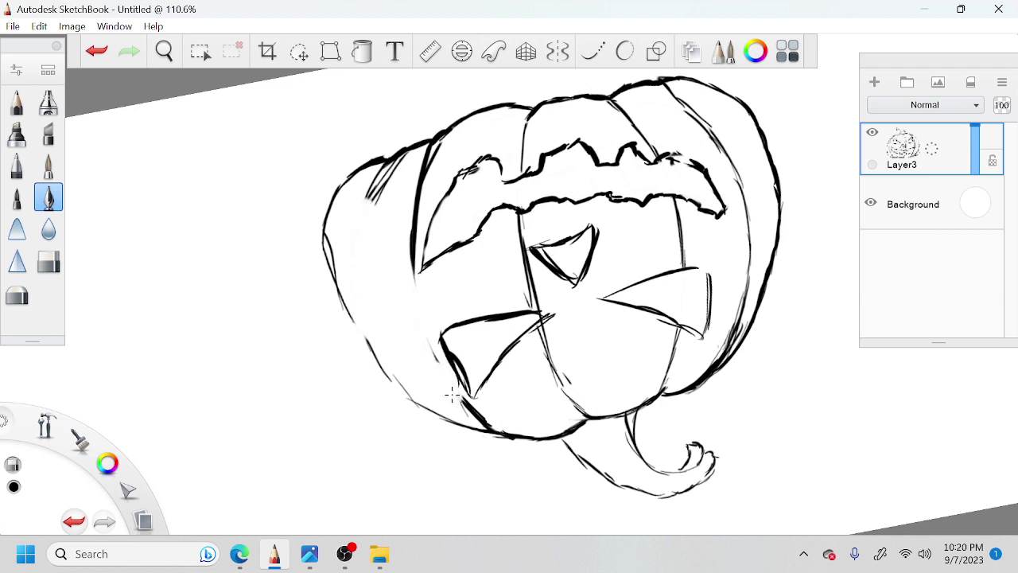
key(e)
mouse_move(430, 148)
mouse_down()
mouse_move(413, 227)
mouse_move(415, 185)
mouse_move(412, 267)
mouse_move(466, 399)
mouse_up()
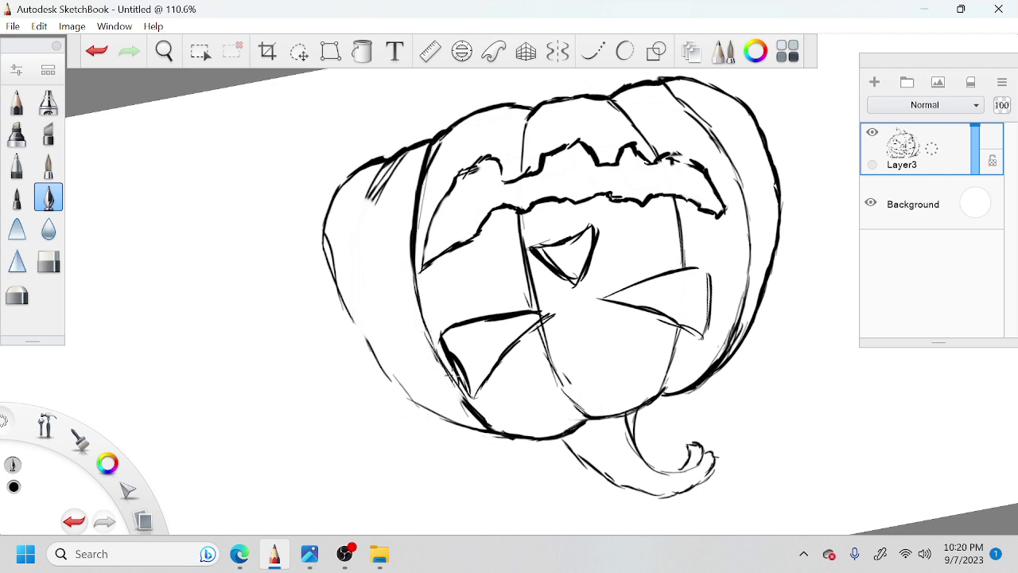
Step: Redraw the outer rib on the pumpkin's right side as one bold curve from base to top
drag(391, 164, 369, 230)
drag(381, 178, 368, 285)
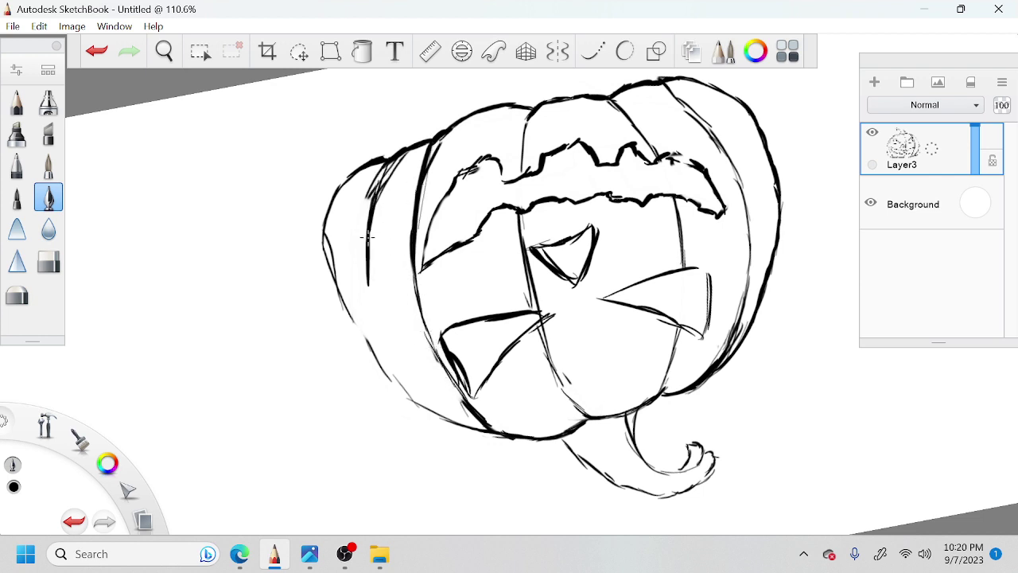
drag(365, 246, 369, 323)
mouse_move(365, 274)
mouse_down()
mouse_move(388, 369)
mouse_move(415, 404)
mouse_up()
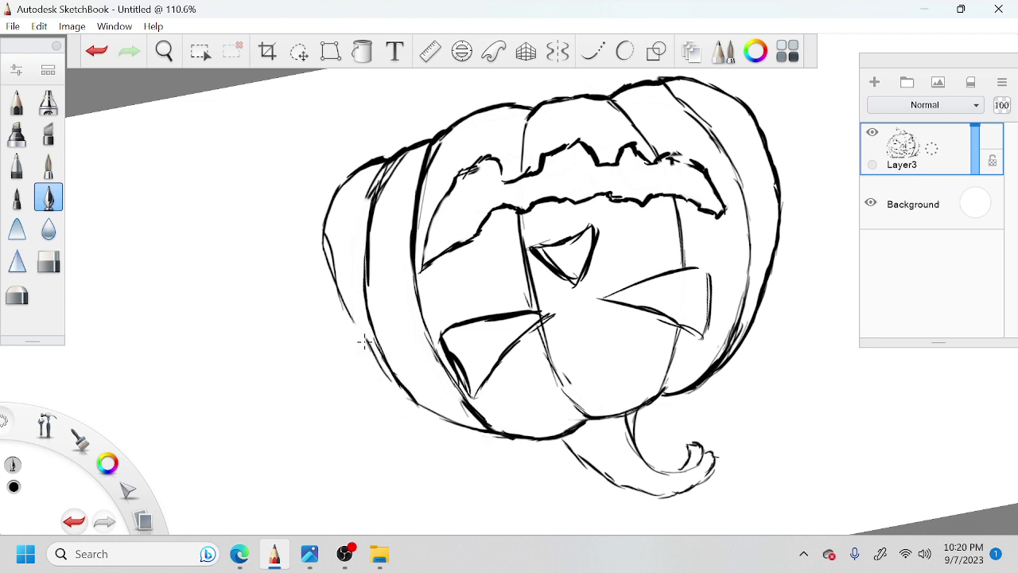
Step: Thicken the outer outline along the upper part of the pumpkin's rightmost lobe
drag(364, 342, 437, 415)
drag(375, 361, 405, 397)
mouse_move(351, 316)
mouse_down()
mouse_move(334, 287)
mouse_move(372, 353)
mouse_up()
drag(339, 299, 324, 256)
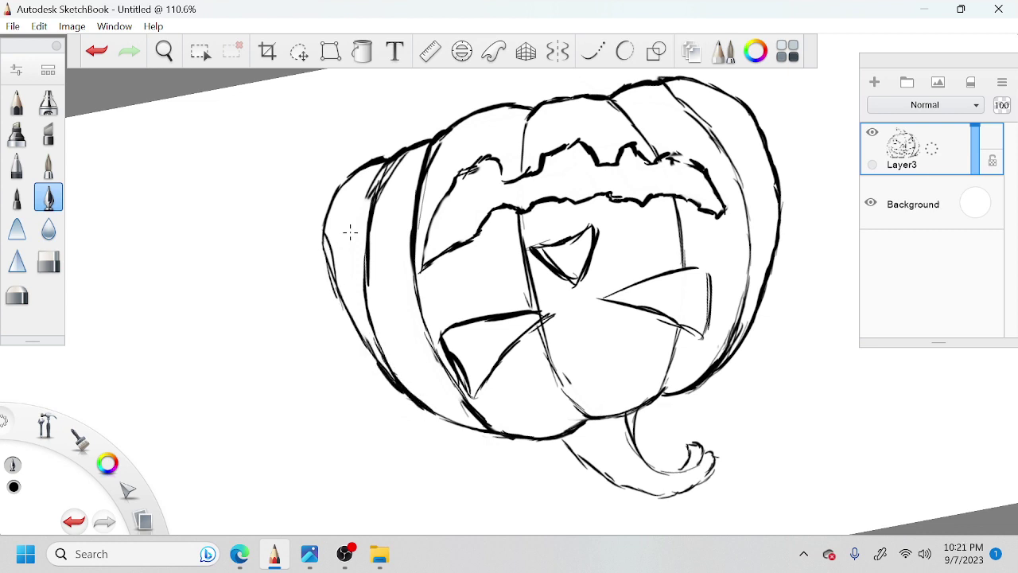
Step: Thicken all three sides of the left triangular eye
key(space)
mouse_move(488, 298)
mouse_down()
mouse_move(500, 291)
mouse_move(500, 194)
mouse_move(660, 190)
mouse_move(608, 143)
mouse_up()
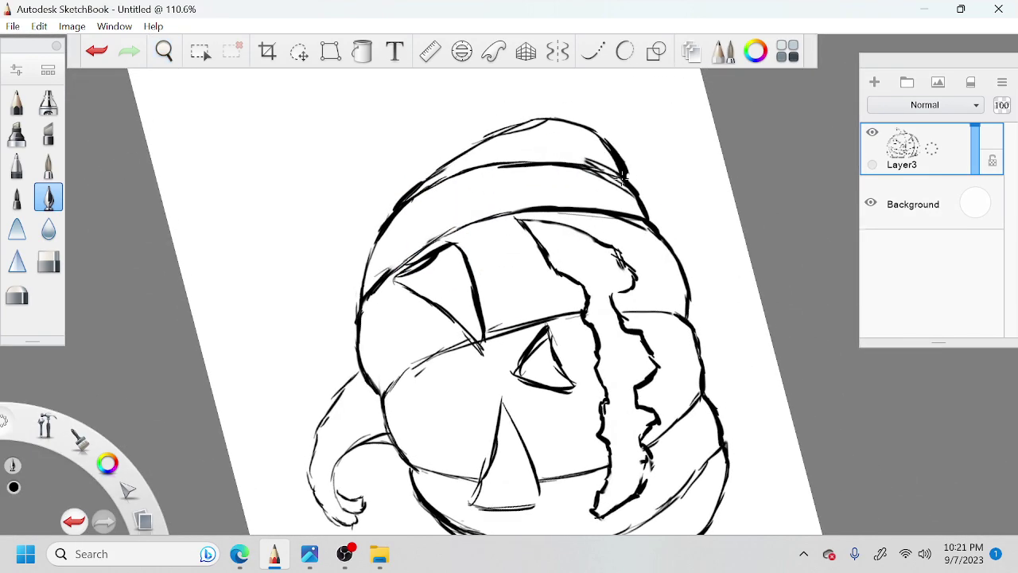
key(space)
drag(722, 346, 699, 286)
drag(477, 339, 513, 428)
drag(446, 446, 455, 419)
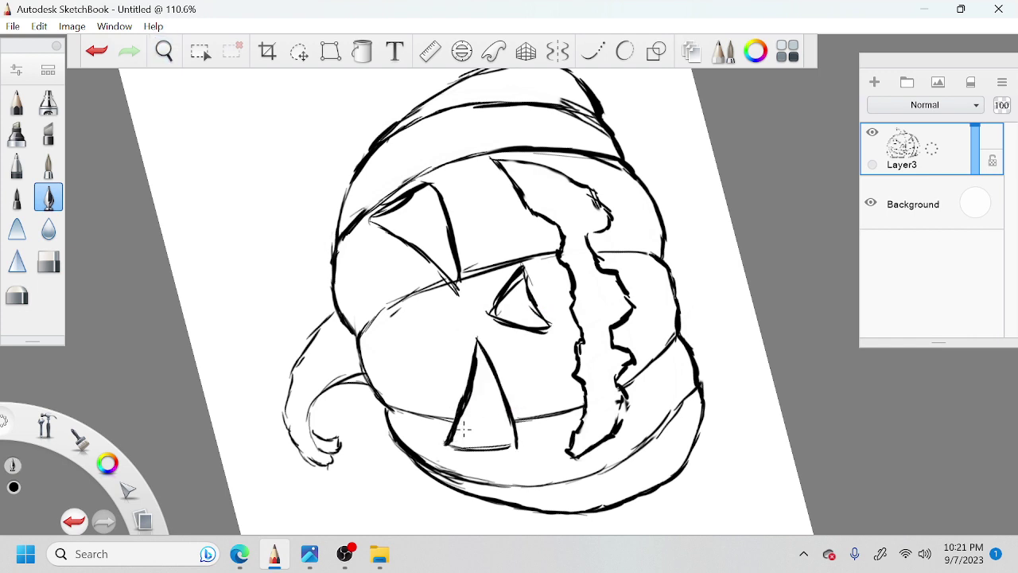
key(space)
drag(581, 386, 371, 343)
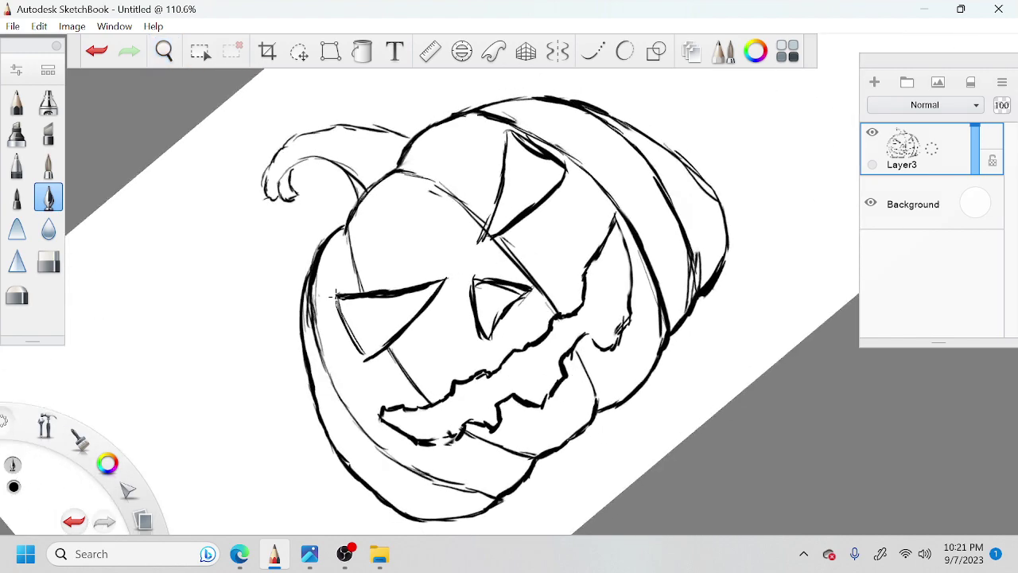
drag(336, 297, 364, 357)
Step: Thicken the upper and outer edges of the right triangular eye
key(space)
drag(511, 306, 458, 278)
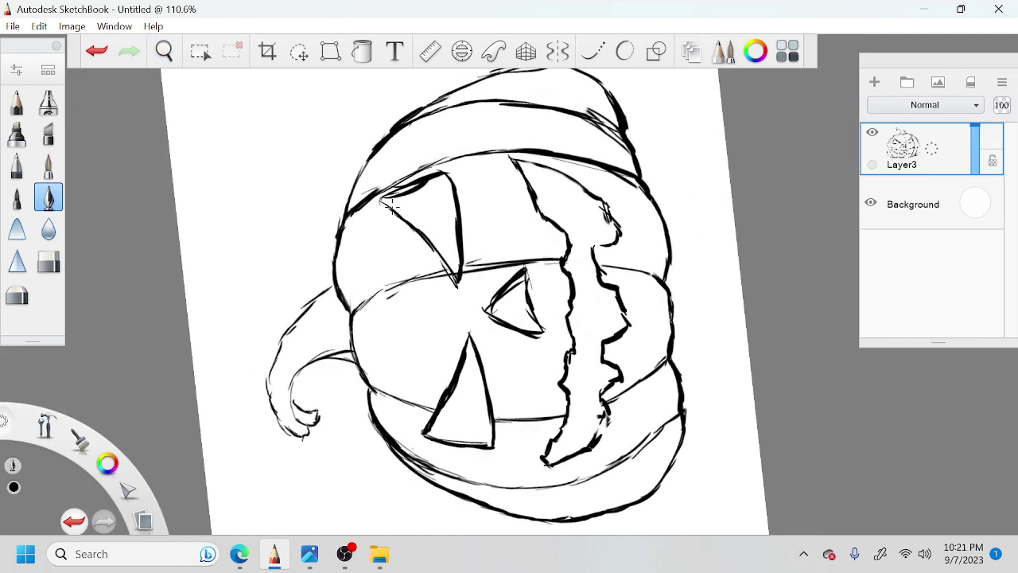
drag(385, 199, 452, 277)
key(space)
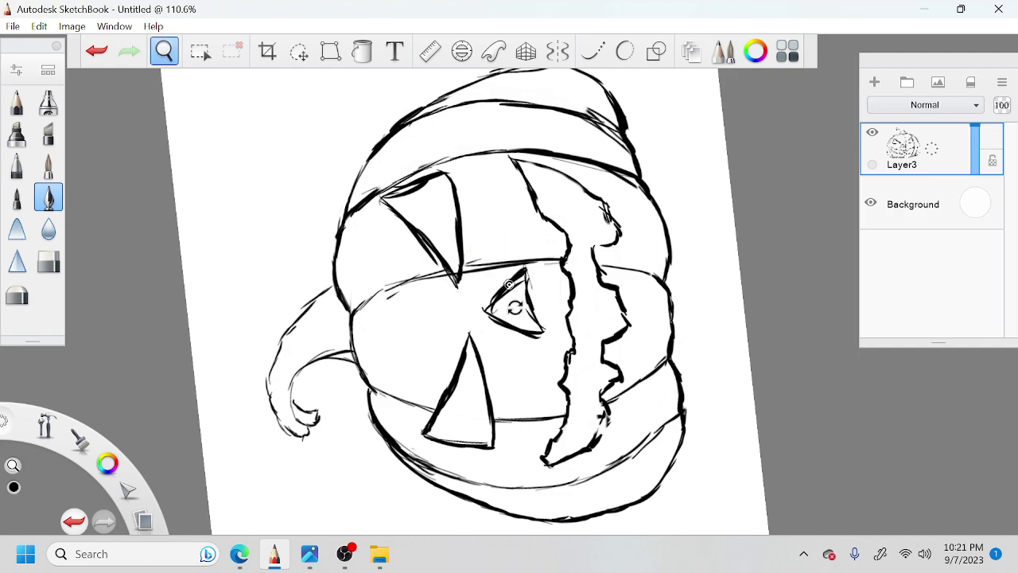
drag(515, 307, 536, 285)
drag(384, 320, 390, 380)
drag(387, 337, 389, 375)
Step: Thicken and close the outline of the triangular nose
key(space)
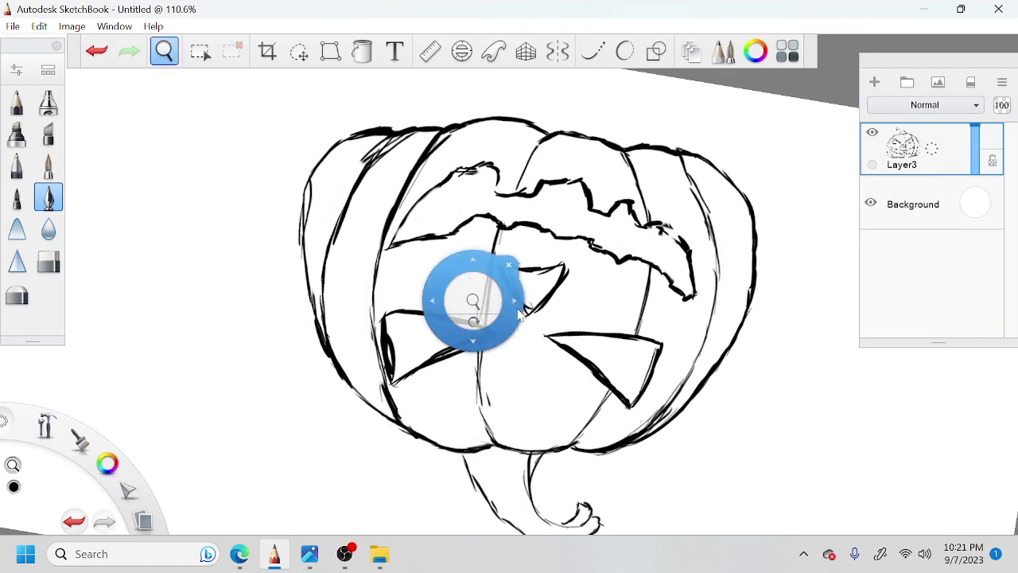
mouse_move(518, 313)
mouse_down()
mouse_move(487, 318)
mouse_move(505, 325)
mouse_up()
drag(621, 351, 618, 311)
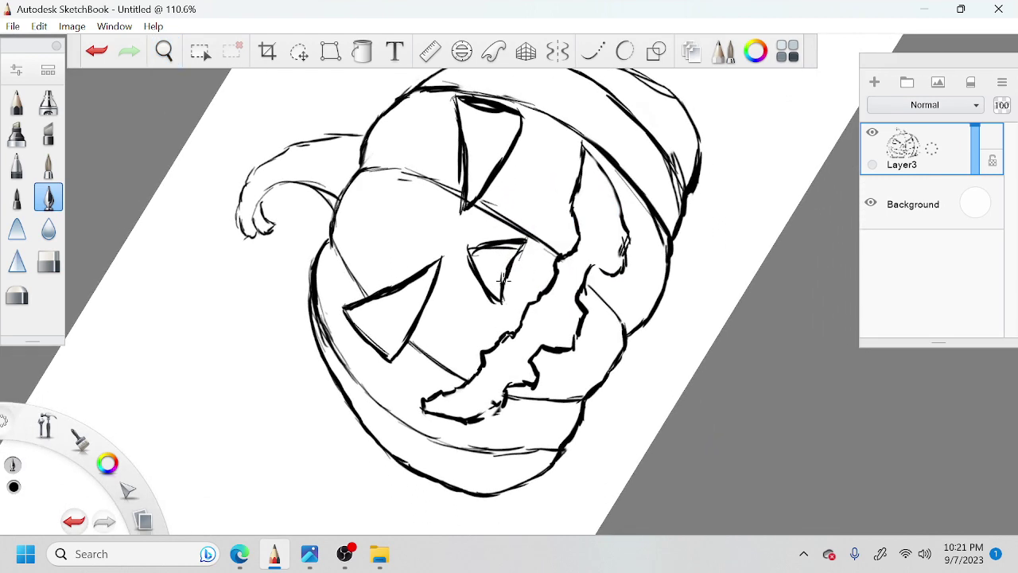
drag(524, 242, 518, 259)
key(space)
drag(514, 311, 530, 295)
mouse_move(460, 306)
mouse_down()
mouse_move(475, 253)
mouse_move(518, 304)
mouse_move(543, 308)
mouse_up()
key(space)
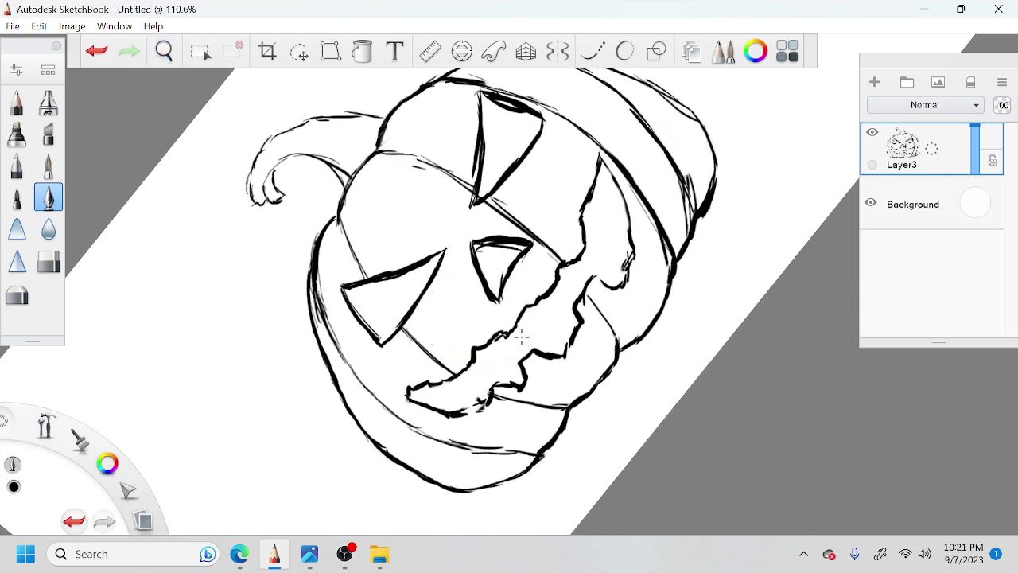
Step: Draw an inner line parallel to the mouth's lower edge and right corner to give the carving thickness
key(space)
drag(579, 375, 607, 369)
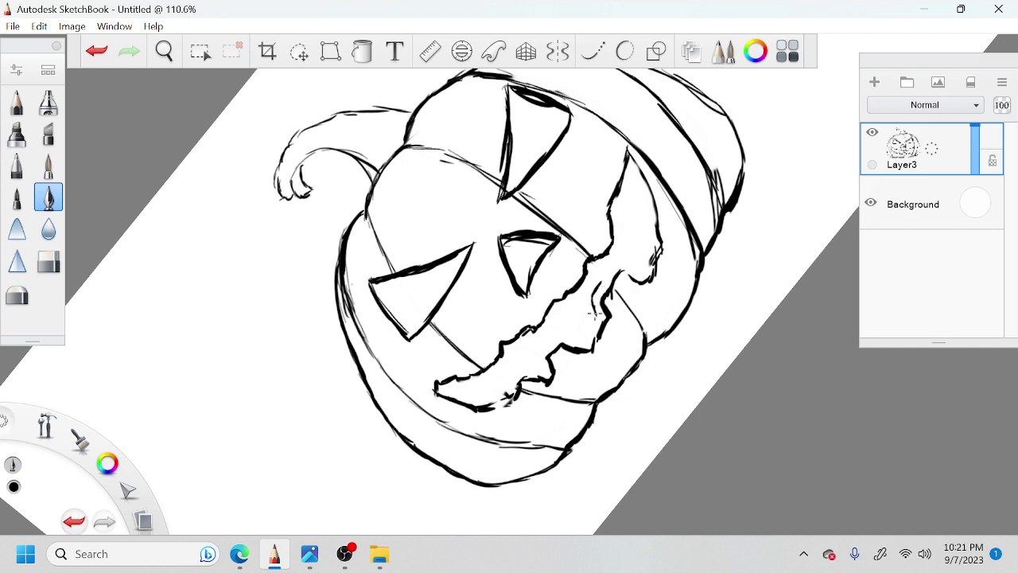
mouse_move(591, 315)
mouse_down()
mouse_move(587, 337)
mouse_move(549, 358)
mouse_up()
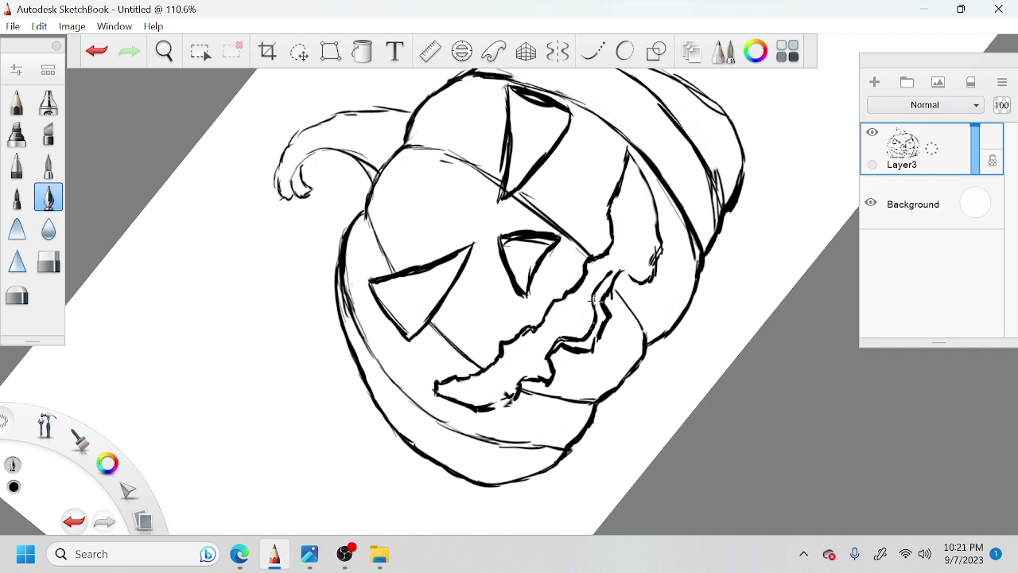
mouse_move(611, 270)
mouse_down()
mouse_move(646, 262)
mouse_move(646, 211)
mouse_up()
drag(627, 163, 644, 211)
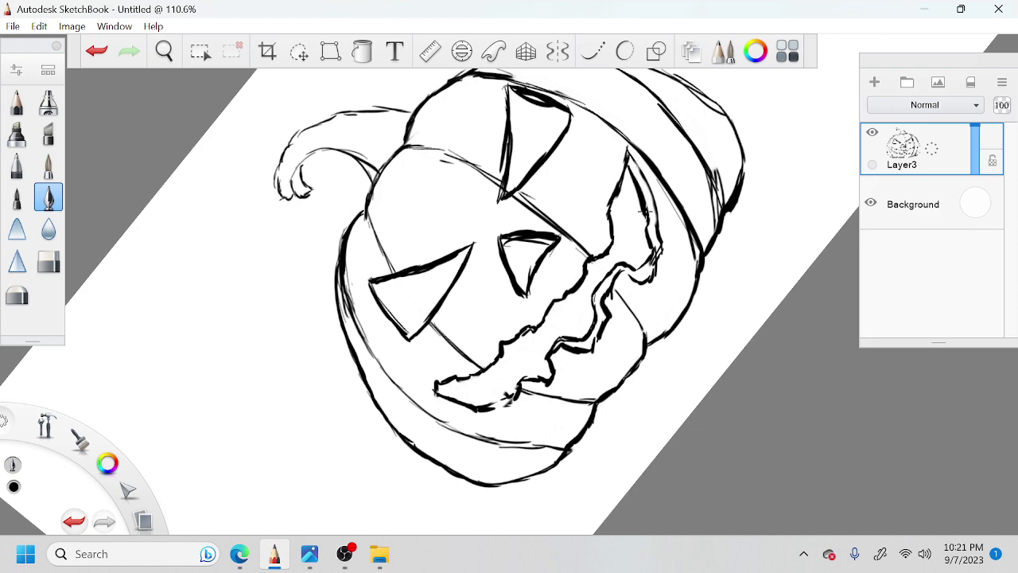
Step: Draw an inner line parallel to the left eye's outer edge to show the carved thickness
drag(417, 327, 382, 276)
key(space)
drag(587, 258, 572, 291)
key(space)
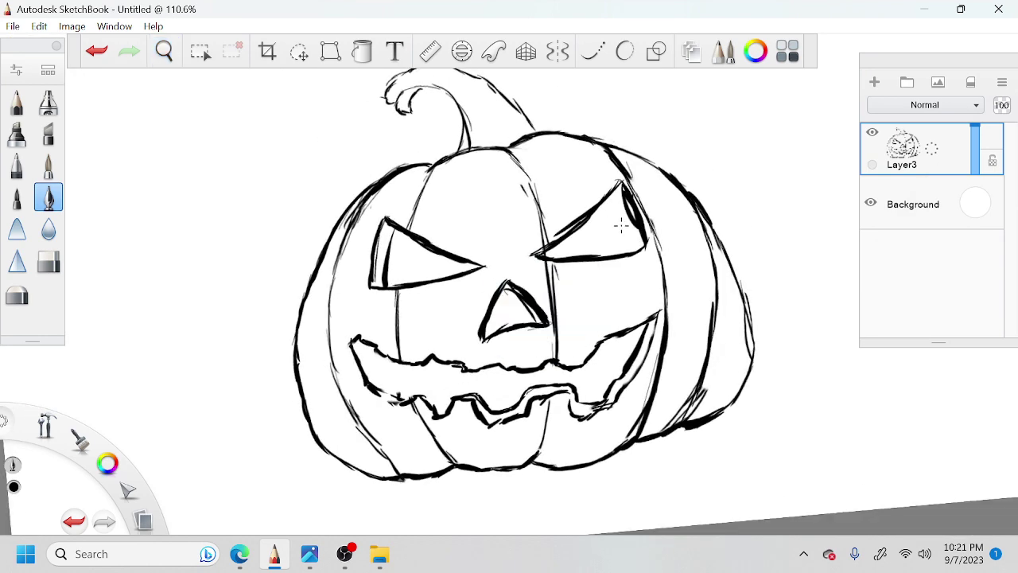
Step: Erase the right eye's heavy outer edge and redraw it together with the rib beside it
key(e)
click(509, 370)
mouse_move(649, 197)
mouse_down()
mouse_move(639, 199)
mouse_move(634, 224)
mouse_up()
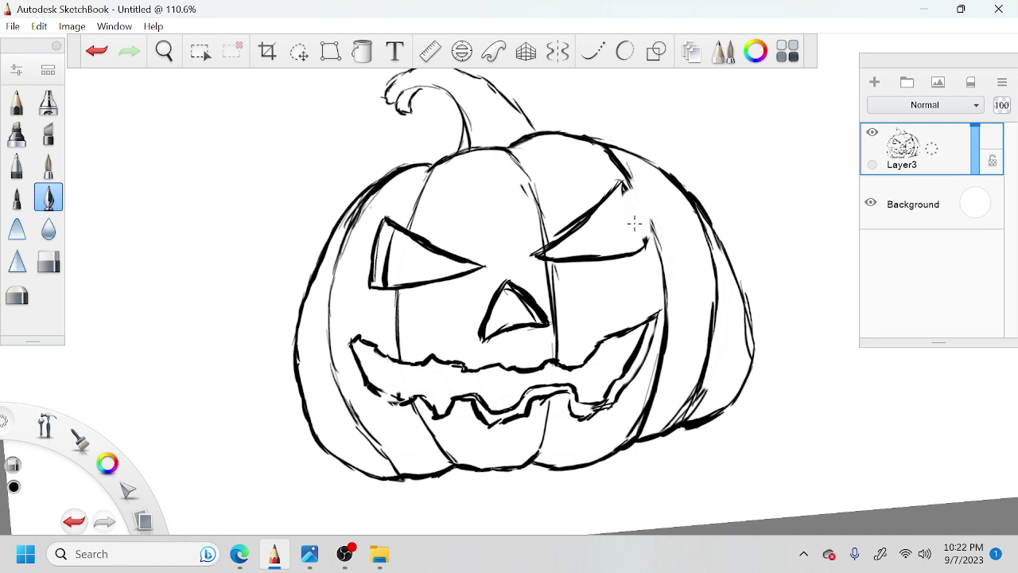
mouse_move(624, 186)
mouse_down()
mouse_move(642, 243)
mouse_move(659, 246)
mouse_up()
drag(634, 186, 646, 209)
Step: Thicken the central rib from the pumpkin's top down to the right eye, and undo the trial stroke on the left rib
drag(541, 218, 546, 248)
drag(509, 151, 544, 236)
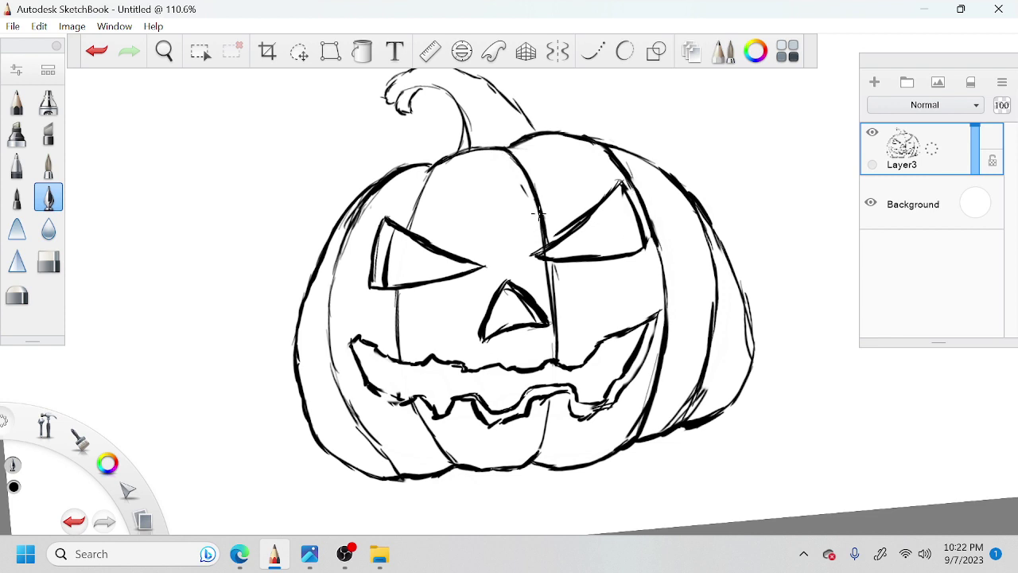
drag(423, 180, 409, 230)
key(ctrl+z)
Step: Draw inner thickness lines inside the right eye's outer edge and inside the nose
drag(612, 189, 628, 238)
key(space)
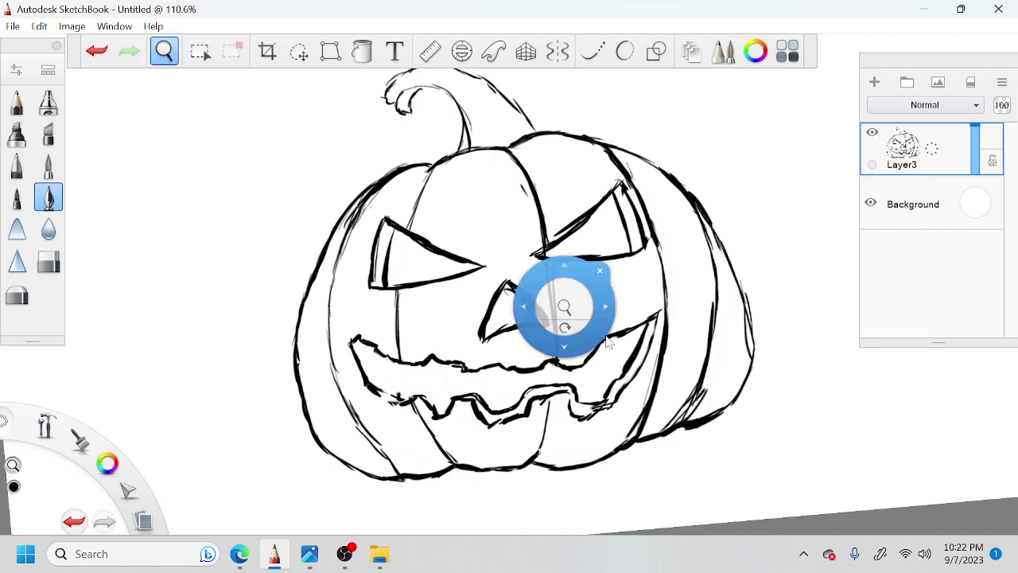
drag(571, 334, 579, 284)
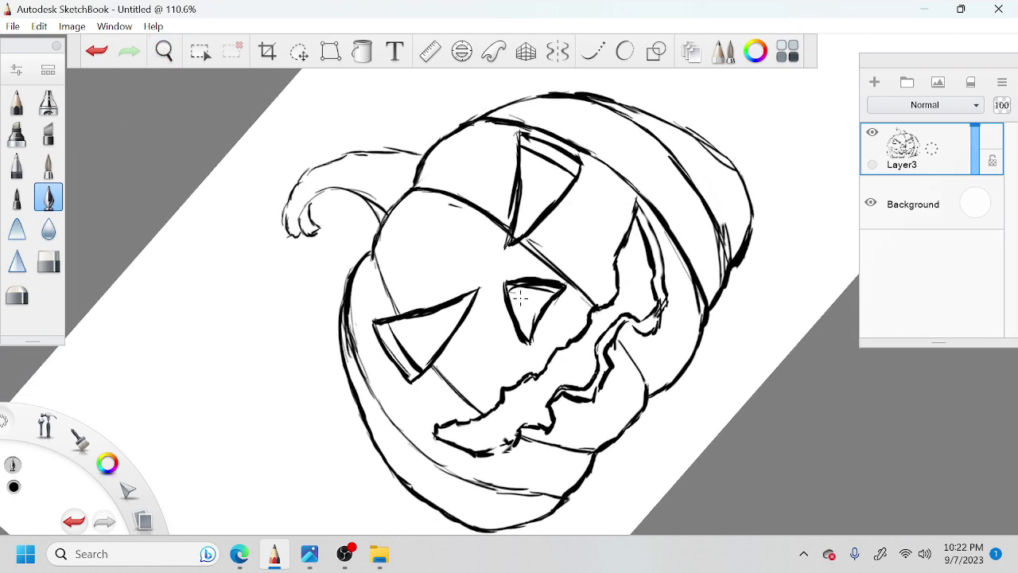
drag(515, 287, 531, 319)
Step: Extend the inner thickness line along the left part of the mouth's lower edge up to its corner
key(space)
drag(657, 367, 696, 303)
mouse_move(583, 340)
mouse_down()
mouse_move(579, 359)
mouse_move(548, 385)
mouse_move(539, 375)
mouse_up()
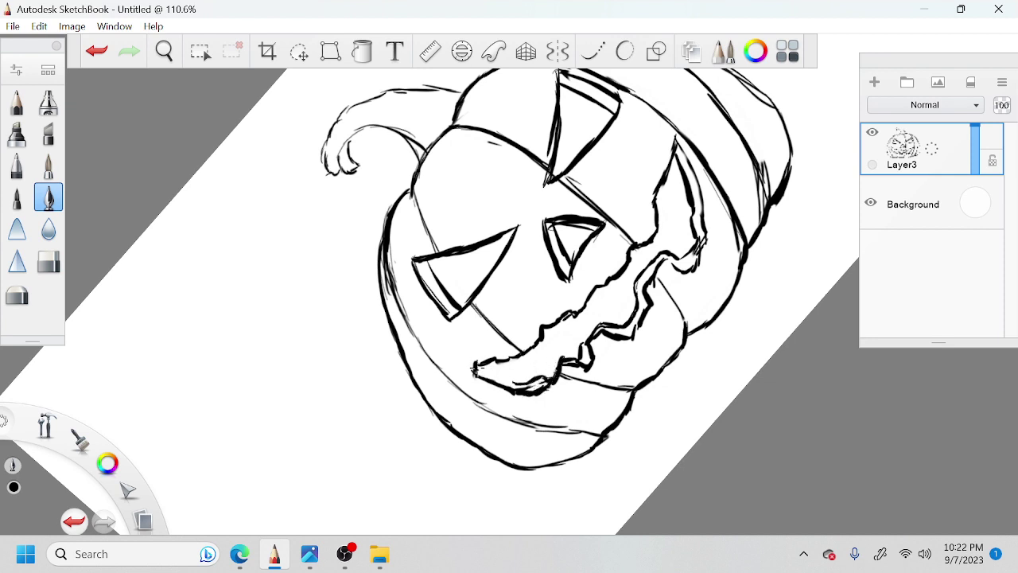
drag(476, 370, 525, 385)
Step: Darken the inside of the stem's curled tip
key(space)
drag(670, 279, 673, 354)
drag(338, 225, 342, 232)
key(space)
drag(738, 416, 708, 386)
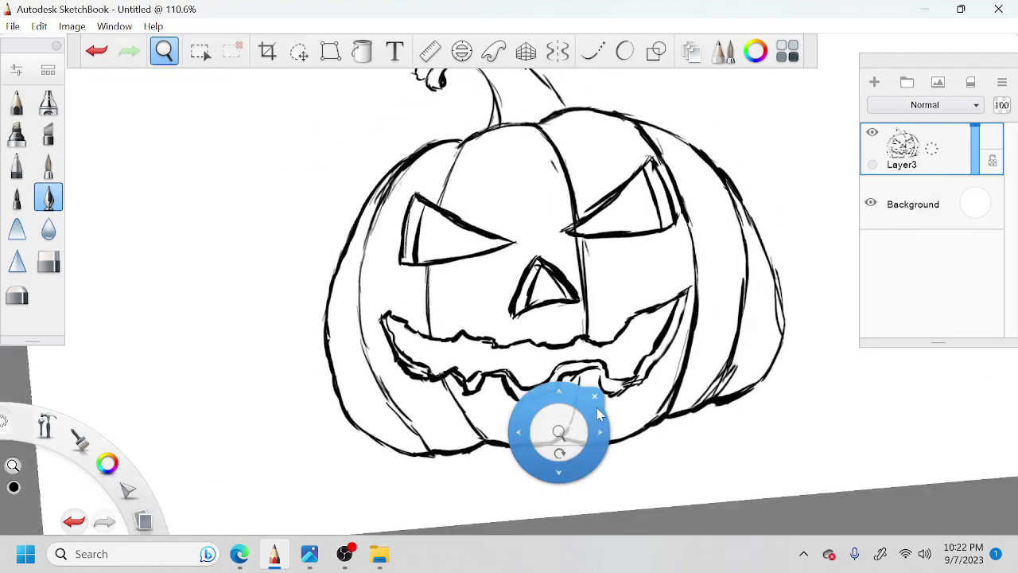
drag(559, 432, 525, 457)
click(608, 473)
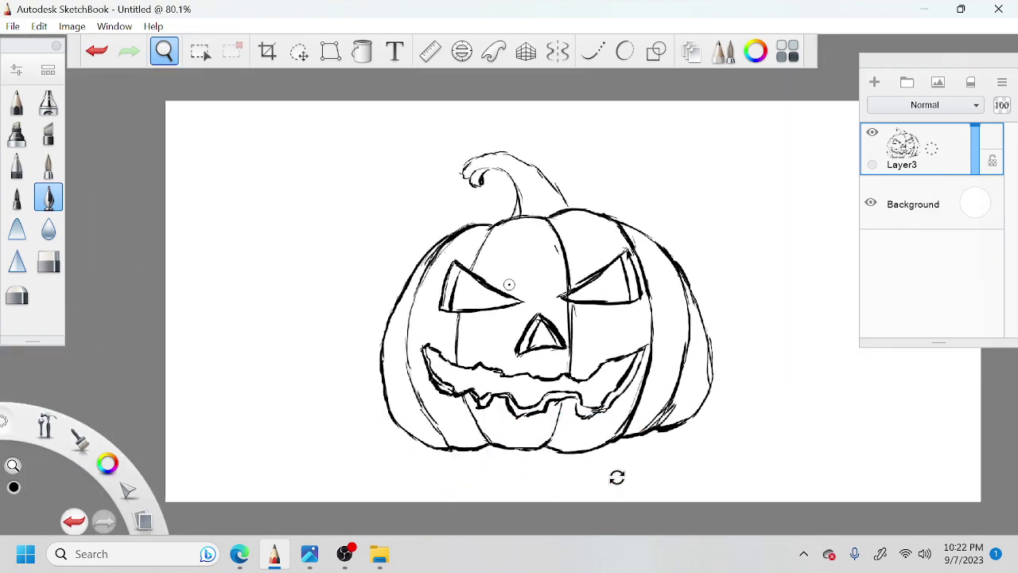
Step: Add a new layer above the line art and darken the inside of the stem's curled tip on it
drag(914, 144, 914, 99)
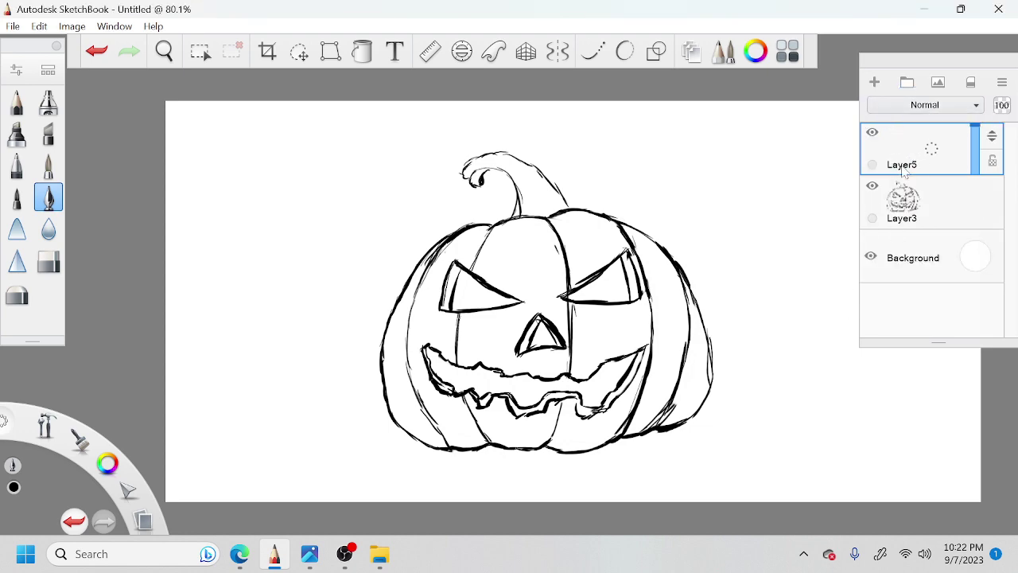
key(space)
drag(620, 347, 629, 339)
key(space)
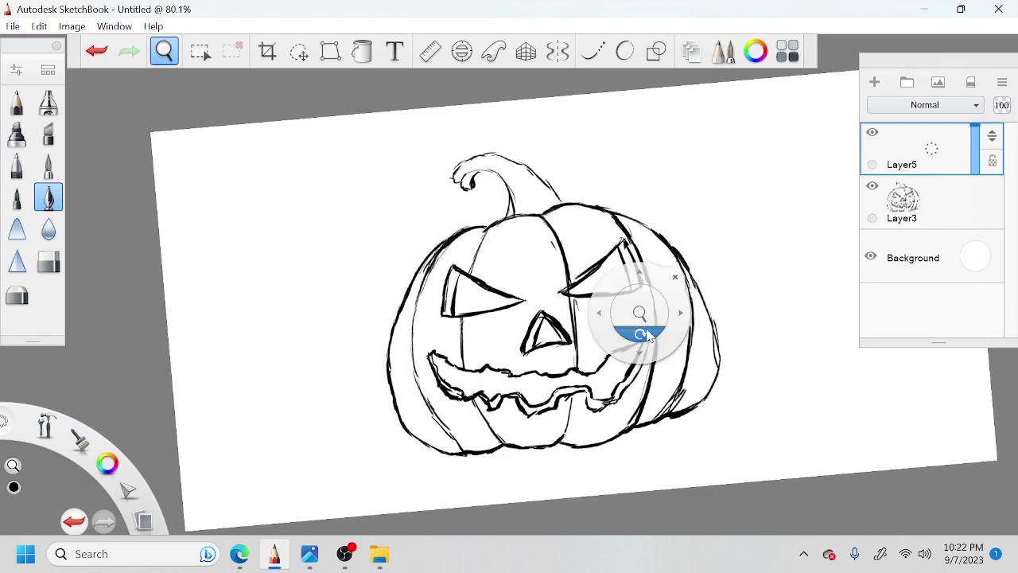
mouse_move(648, 384)
mouse_down()
mouse_move(642, 342)
mouse_move(554, 332)
mouse_move(597, 383)
mouse_move(704, 339)
mouse_move(623, 345)
mouse_move(630, 356)
mouse_up()
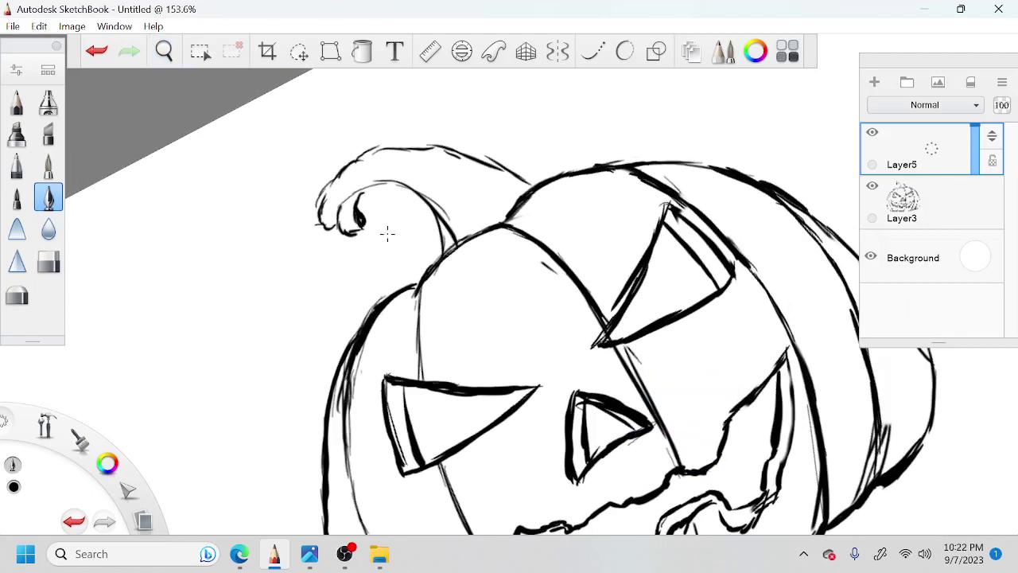
drag(363, 224, 356, 204)
Step: Thicken the stem's inner curve from the curl down to its base
key(space)
drag(466, 263, 468, 220)
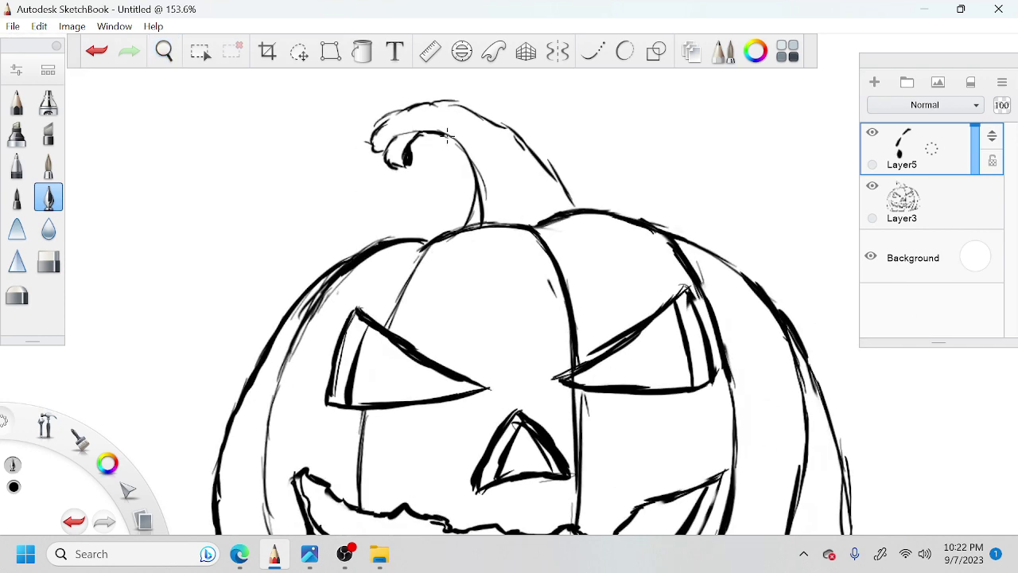
mouse_move(447, 135)
mouse_down()
mouse_move(471, 175)
mouse_move(468, 234)
mouse_up()
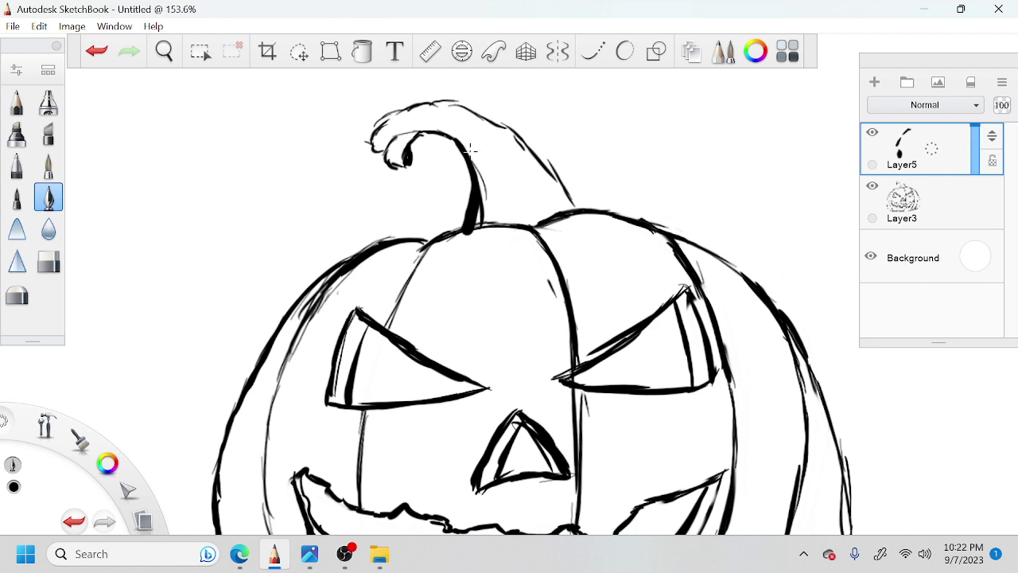
key(ctrl+z)
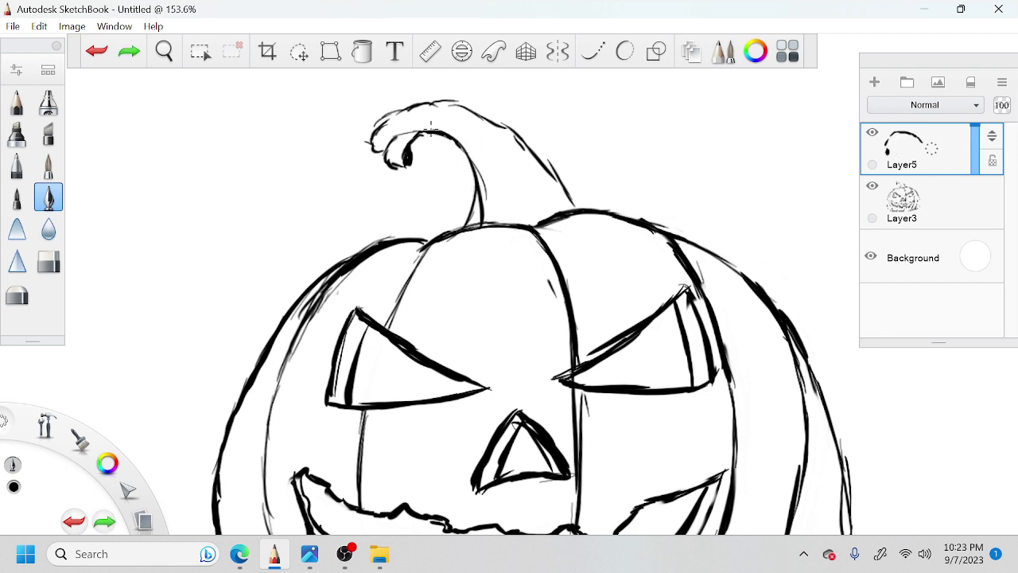
mouse_move(459, 143)
mouse_down()
mouse_move(474, 189)
mouse_move(469, 228)
mouse_up()
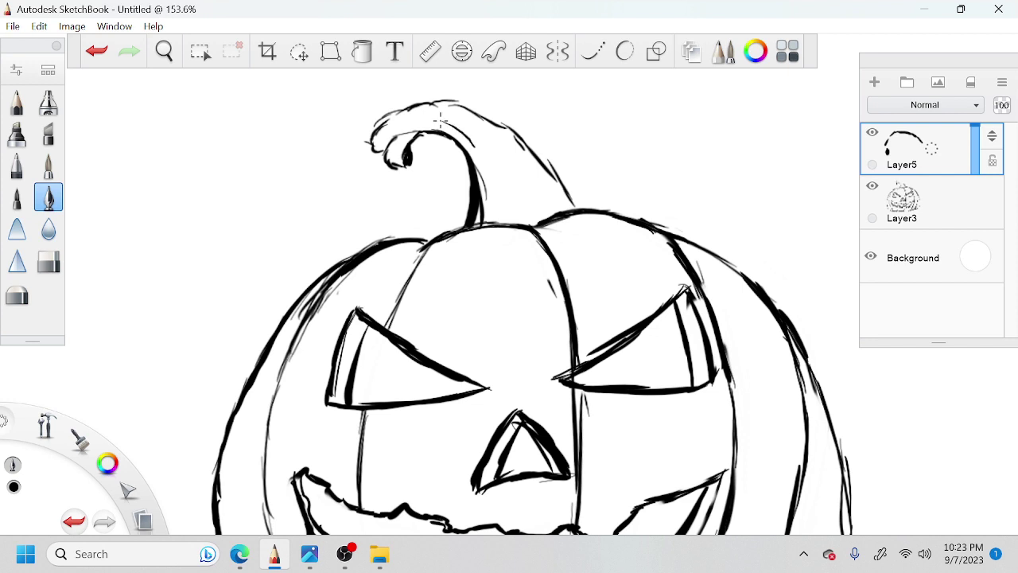
Step: Draw a lengthwise contour line inside the stem and a row of short hatch strokes beside it down to the base
drag(482, 159, 498, 229)
mouse_move(488, 145)
mouse_down()
mouse_move(518, 214)
mouse_move(518, 180)
mouse_move(526, 189)
mouse_move(530, 177)
mouse_move(528, 219)
mouse_up()
key(ctrl+z)
key(ctrl+z)
key(ctrl+z)
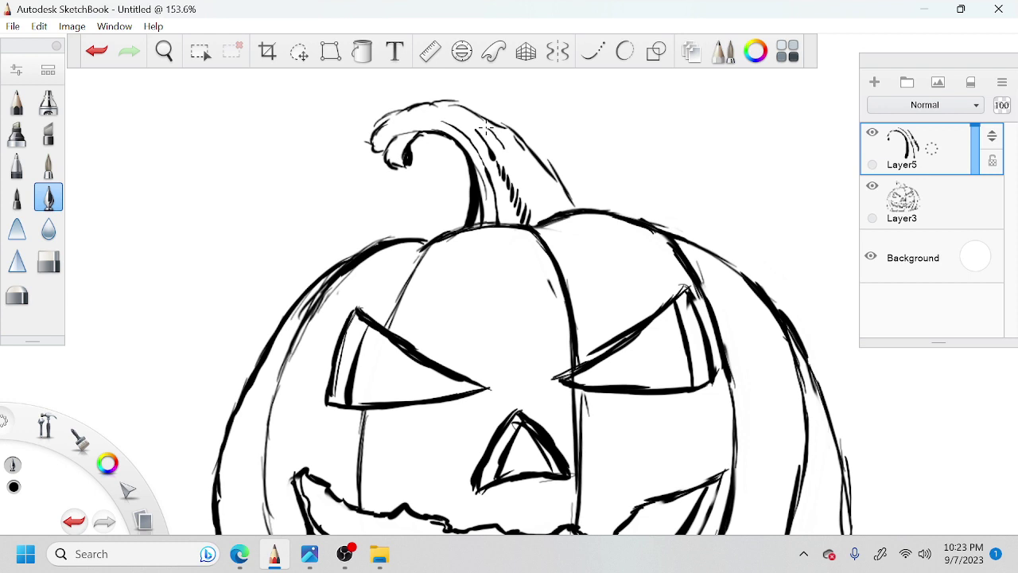
Step: Add another row of short hatch strokes along the stem and ink over its outer edge
drag(506, 149, 551, 208)
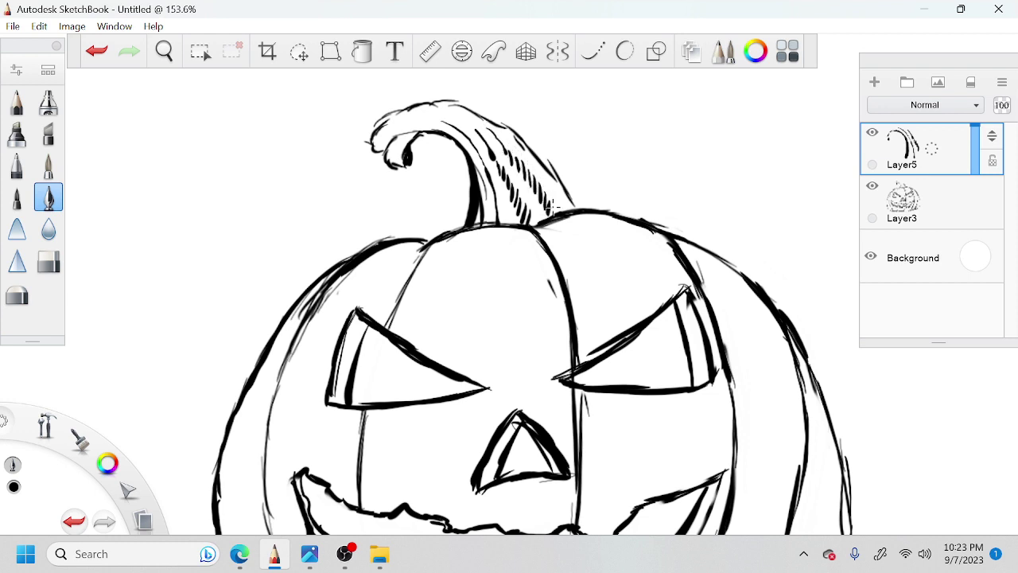
drag(551, 163, 579, 208)
drag(552, 164, 517, 125)
Step: Ink the outer edge of the stem's curl, add short dashes along its middle, and thicken the tip
key(space)
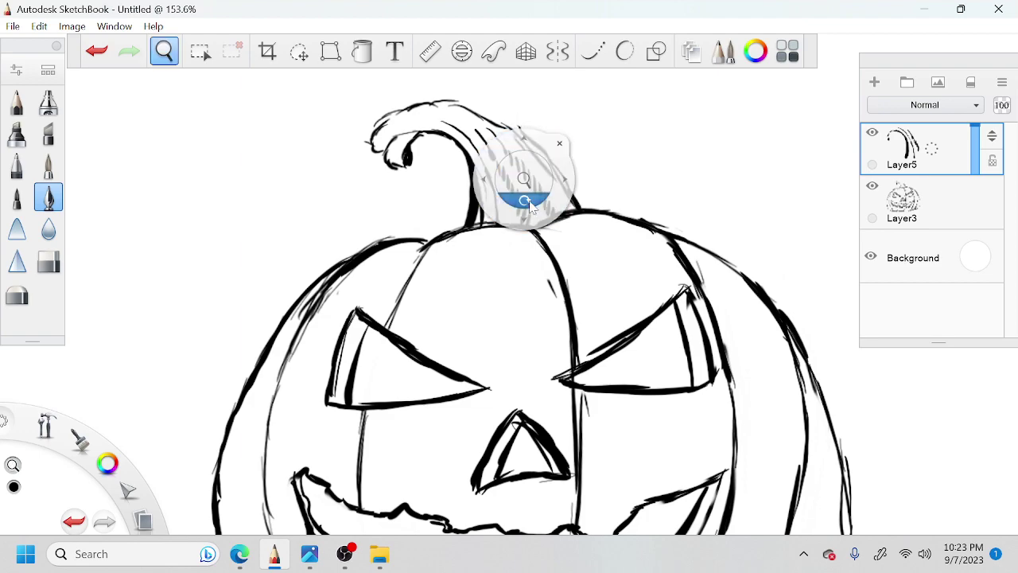
drag(523, 202, 529, 199)
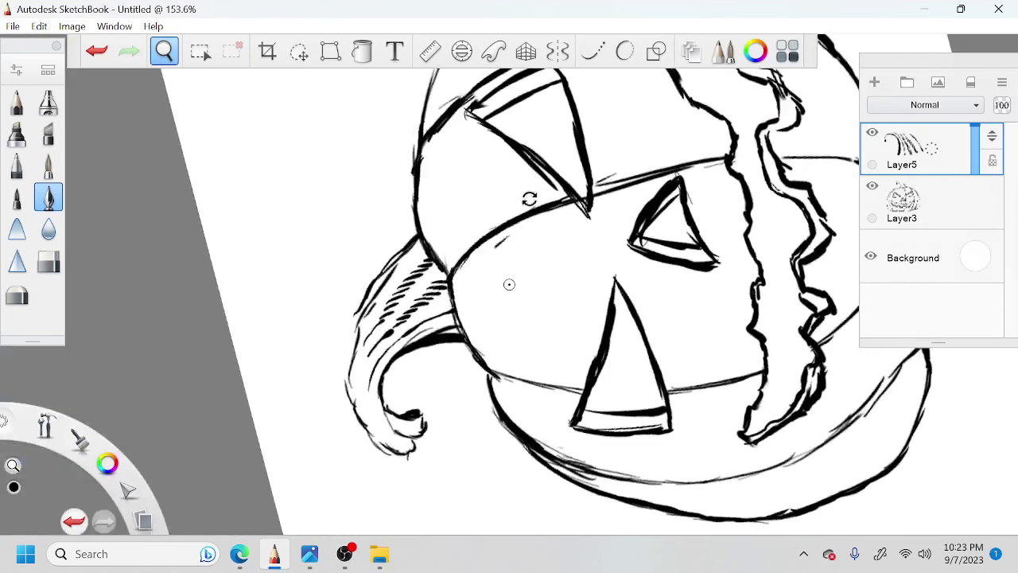
drag(466, 310, 538, 258)
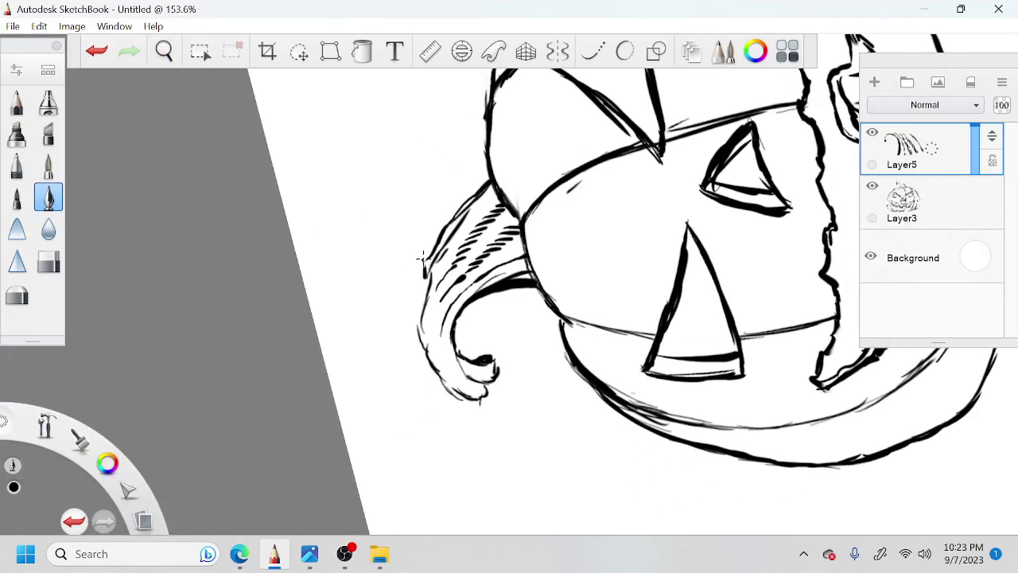
mouse_move(421, 283)
mouse_down()
mouse_move(422, 350)
mouse_move(477, 361)
mouse_move(460, 374)
mouse_up()
click(451, 365)
click(443, 343)
click(436, 311)
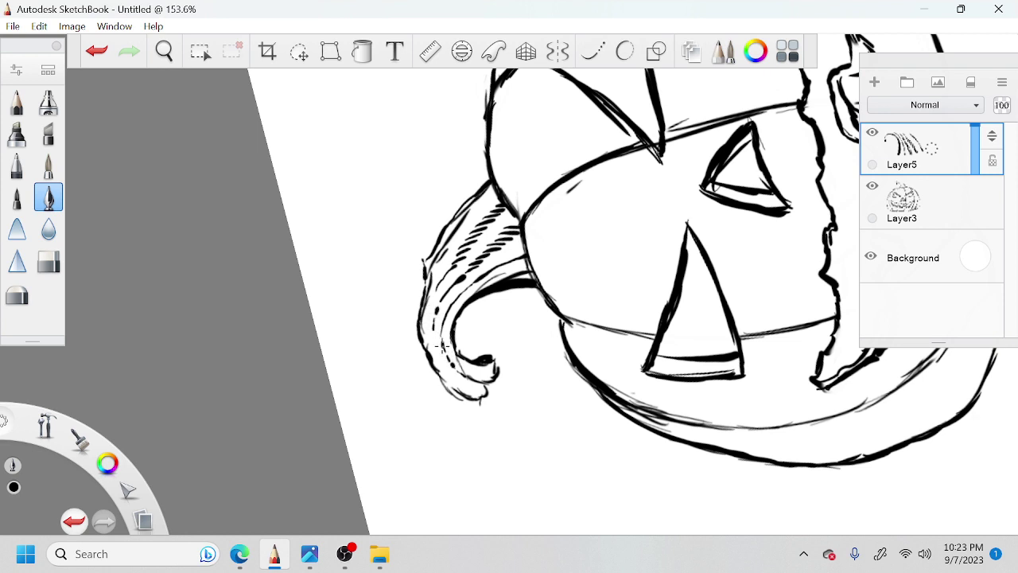
mouse_move(469, 388)
mouse_down()
mouse_move(439, 381)
mouse_move(477, 401)
mouse_move(483, 374)
mouse_up()
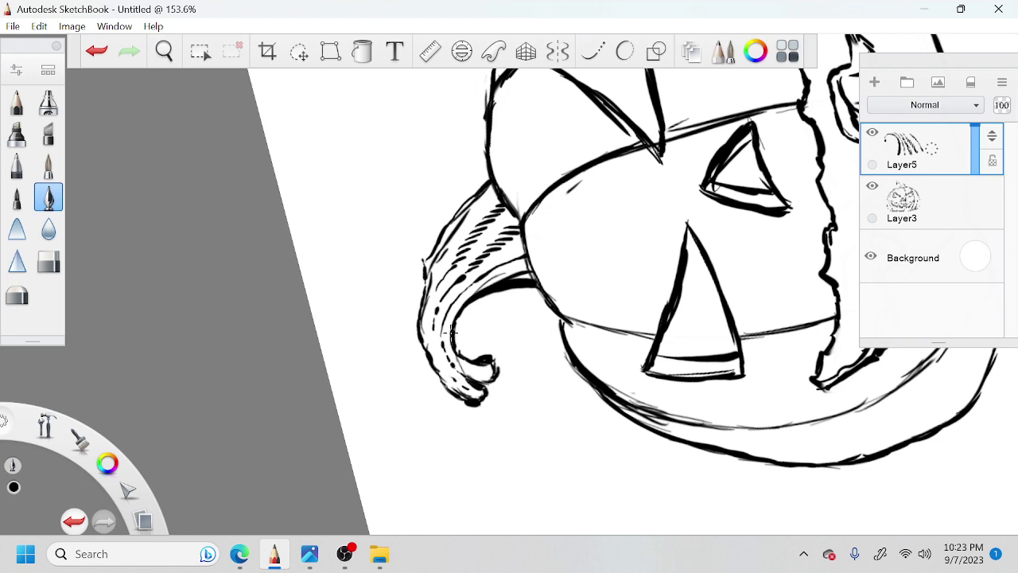
Step: Thicken the pumpkin's top outline around the base of the stem
key(space)
mouse_move(595, 317)
mouse_down()
mouse_move(606, 321)
mouse_move(553, 347)
mouse_up()
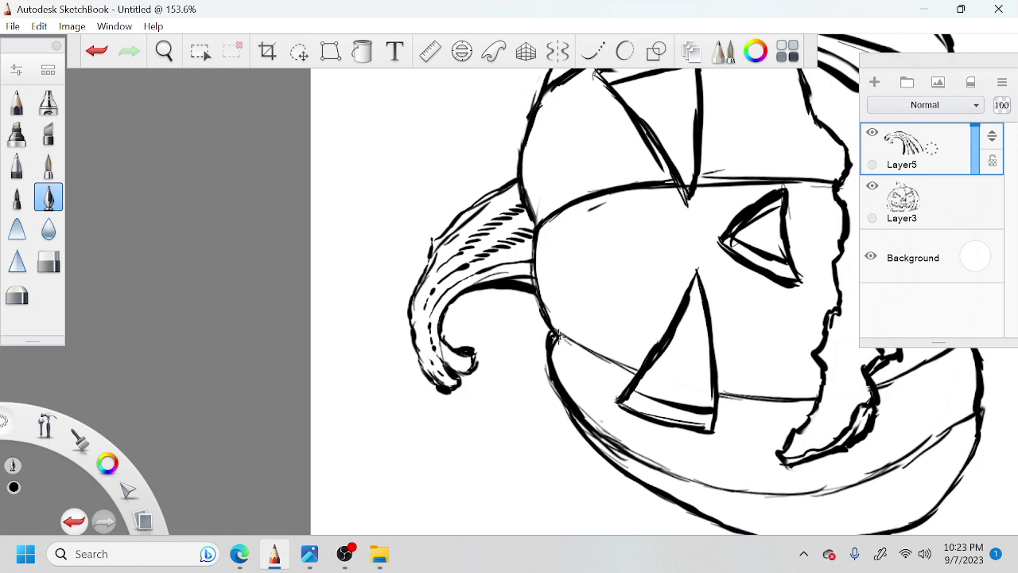
mouse_move(550, 216)
mouse_down()
mouse_move(536, 259)
mouse_move(524, 195)
mouse_up()
drag(540, 268, 534, 297)
drag(539, 306, 540, 280)
Step: Thicken the upper part of the pumpkin's left outline
key(space)
drag(673, 371, 594, 396)
mouse_move(509, 284)
mouse_down()
mouse_move(493, 235)
mouse_move(494, 311)
mouse_up()
mouse_move(495, 272)
mouse_down()
mouse_move(533, 376)
mouse_move(548, 398)
mouse_up()
Step: Fill the inner corner of the left eye with solid black
key(space)
drag(612, 364, 568, 295)
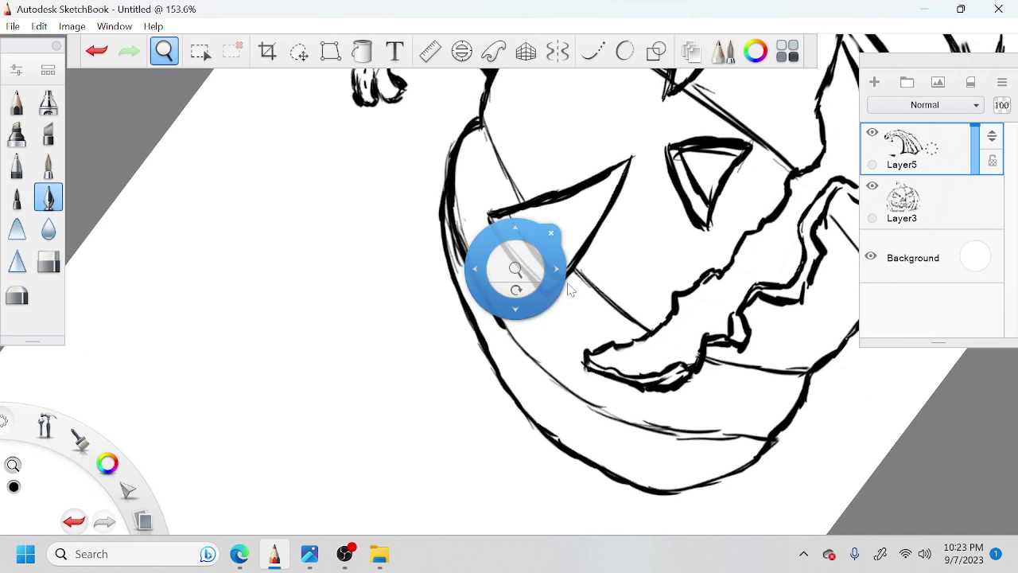
drag(711, 422, 508, 366)
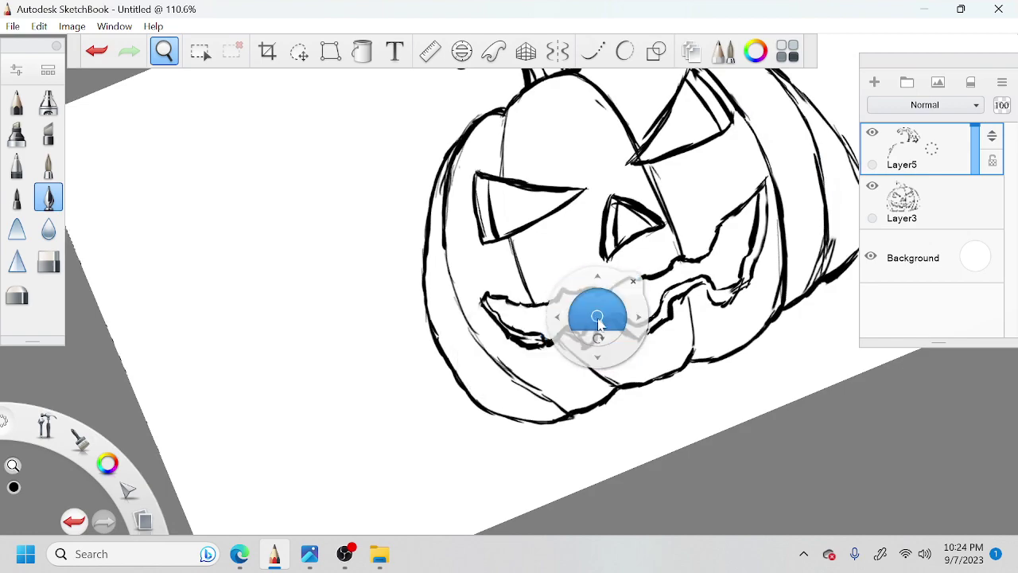
mouse_move(598, 320)
mouse_down()
mouse_move(634, 289)
mouse_move(556, 341)
mouse_move(598, 313)
mouse_up()
drag(676, 223, 666, 355)
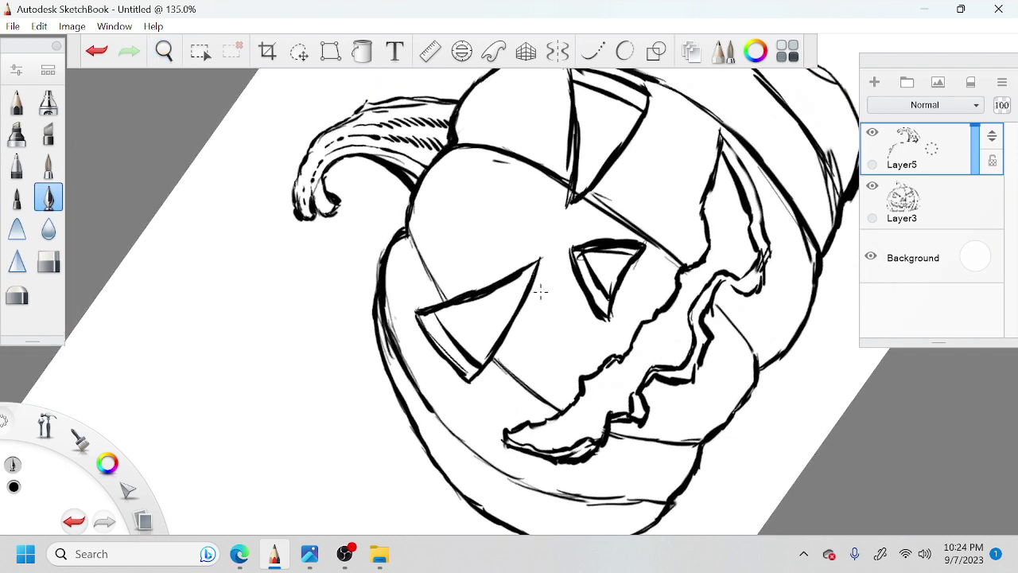
mouse_move(510, 282)
mouse_down()
mouse_move(501, 306)
mouse_move(531, 270)
mouse_move(511, 314)
mouse_move(521, 296)
mouse_move(478, 309)
mouse_move(461, 300)
mouse_up()
Step: Cross-hatch the left eye from its black corner outward and hatch the upper end of its thickness edge
key(space)
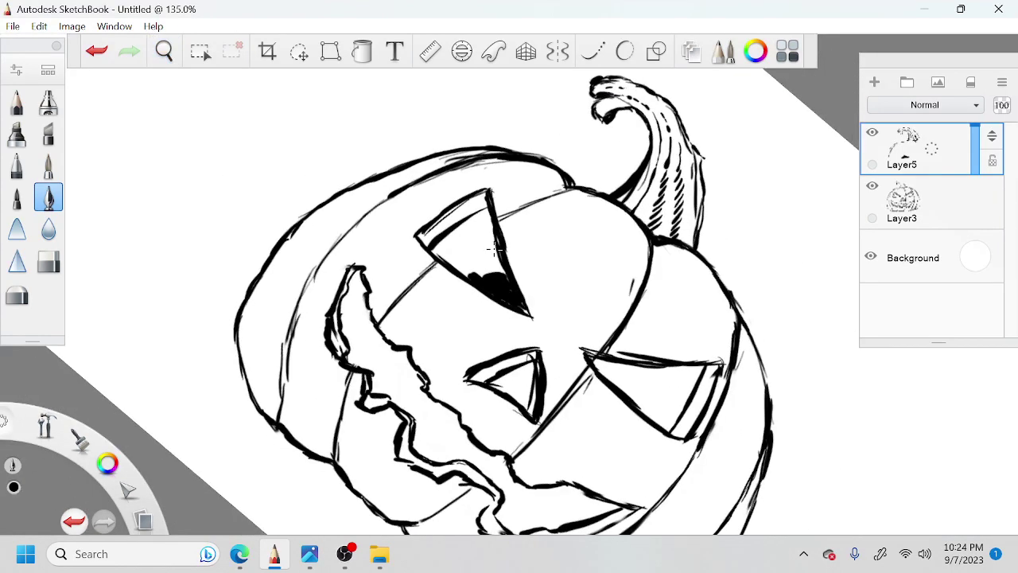
mouse_move(489, 243)
mouse_down()
mouse_move(451, 258)
mouse_move(470, 278)
mouse_move(448, 249)
mouse_move(466, 243)
mouse_move(459, 254)
mouse_move(471, 231)
mouse_move(484, 236)
mouse_move(455, 230)
mouse_up()
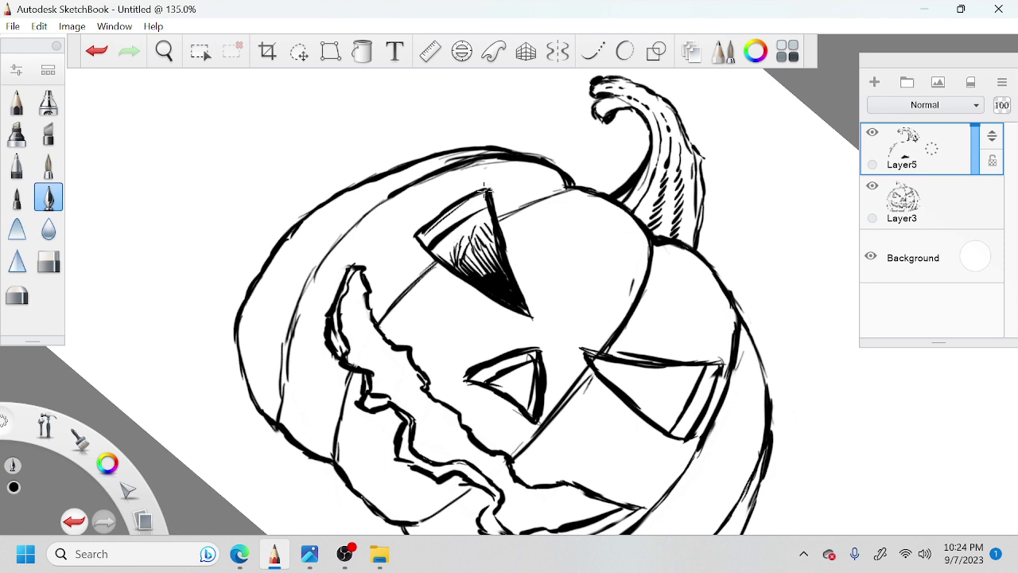
drag(484, 190, 470, 209)
key(space)
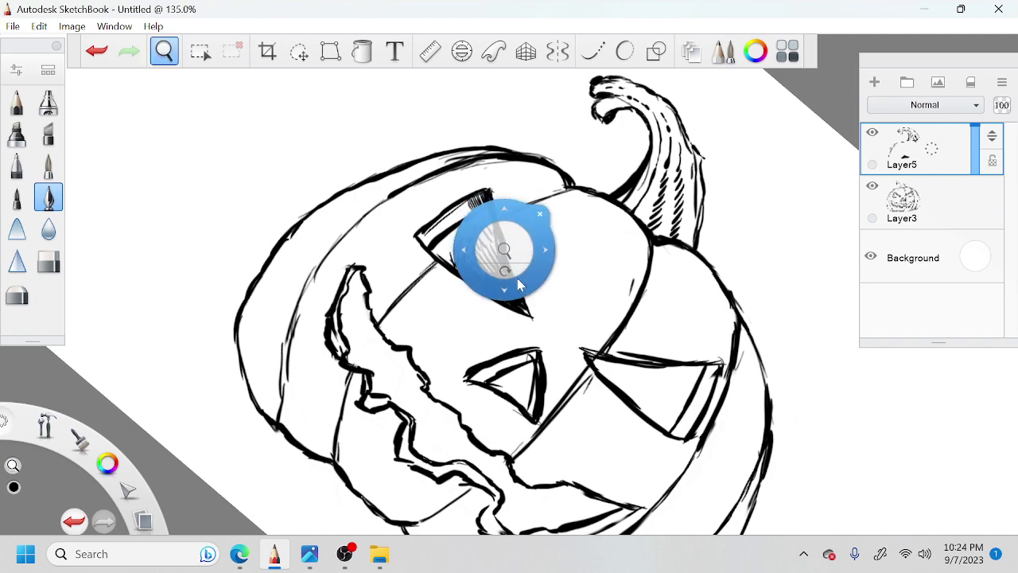
mouse_move(516, 276)
mouse_down()
mouse_move(520, 264)
mouse_move(520, 328)
mouse_move(480, 326)
mouse_move(535, 355)
mouse_move(528, 343)
mouse_up()
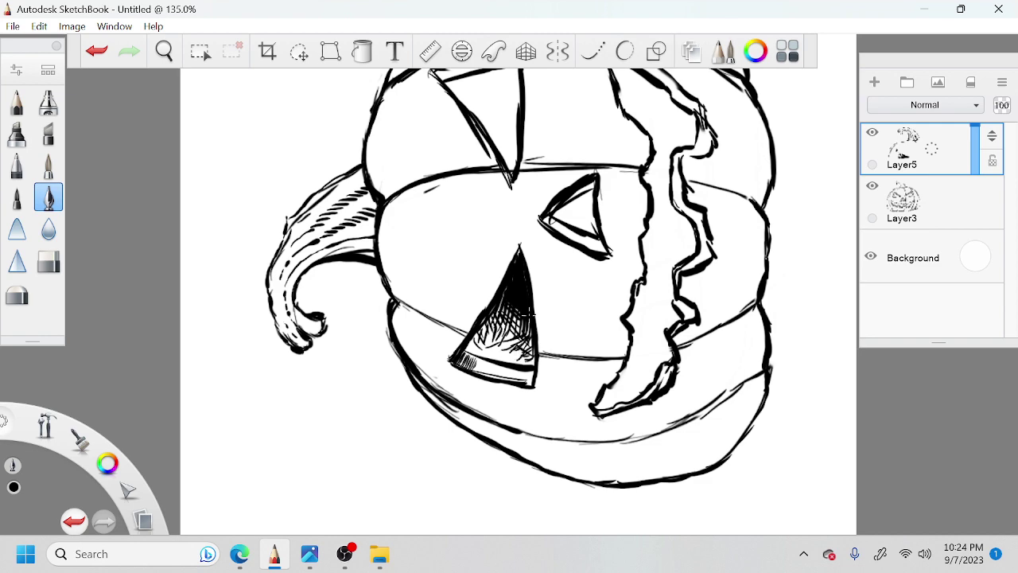
Step: On Layer3, erase the middle sections of the pumpkin's rib lines to leave gaps around the eyes and nose and on the right side
key(space)
drag(534, 255, 545, 355)
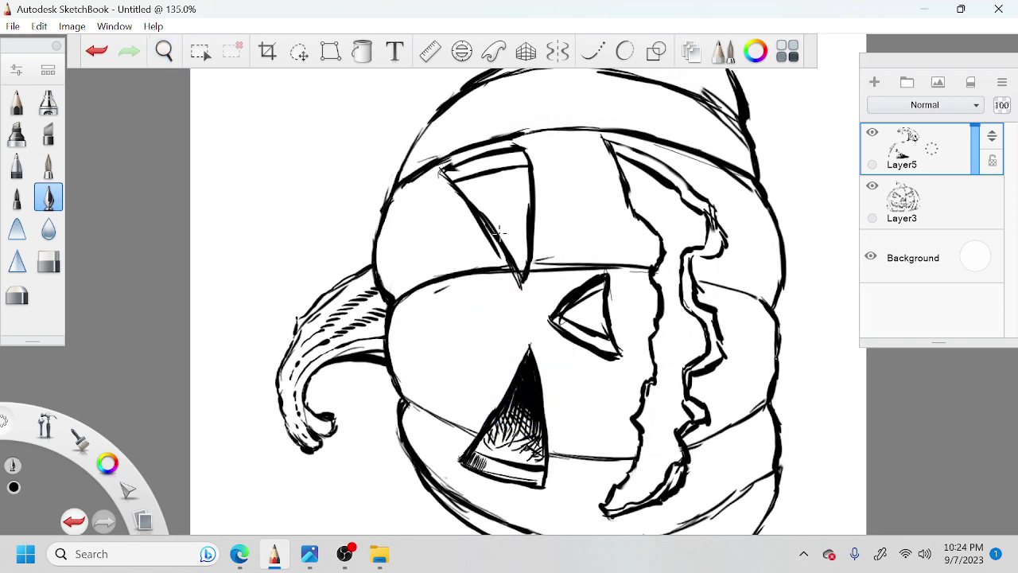
click(922, 202)
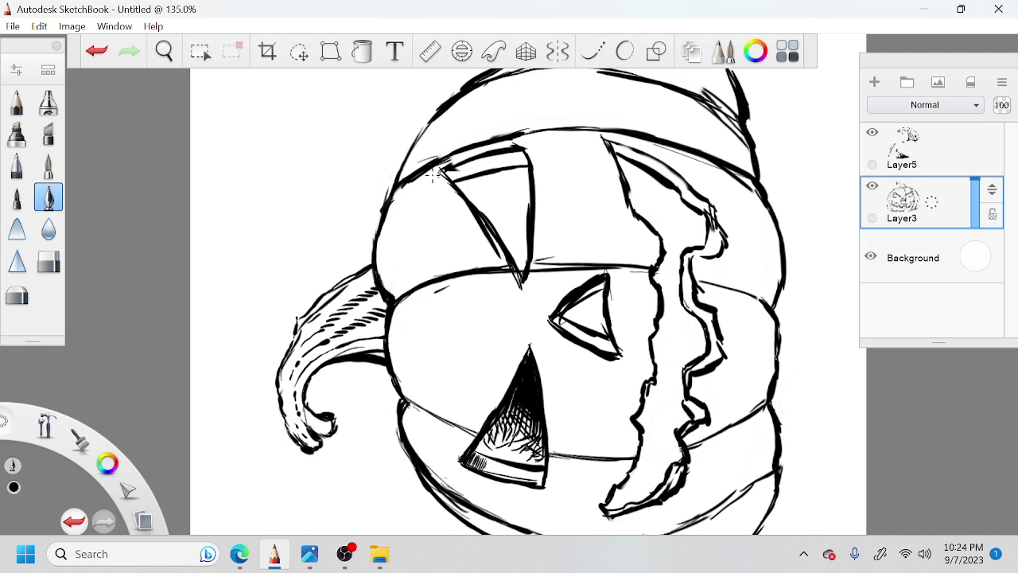
drag(476, 247, 486, 249)
drag(468, 412, 454, 416)
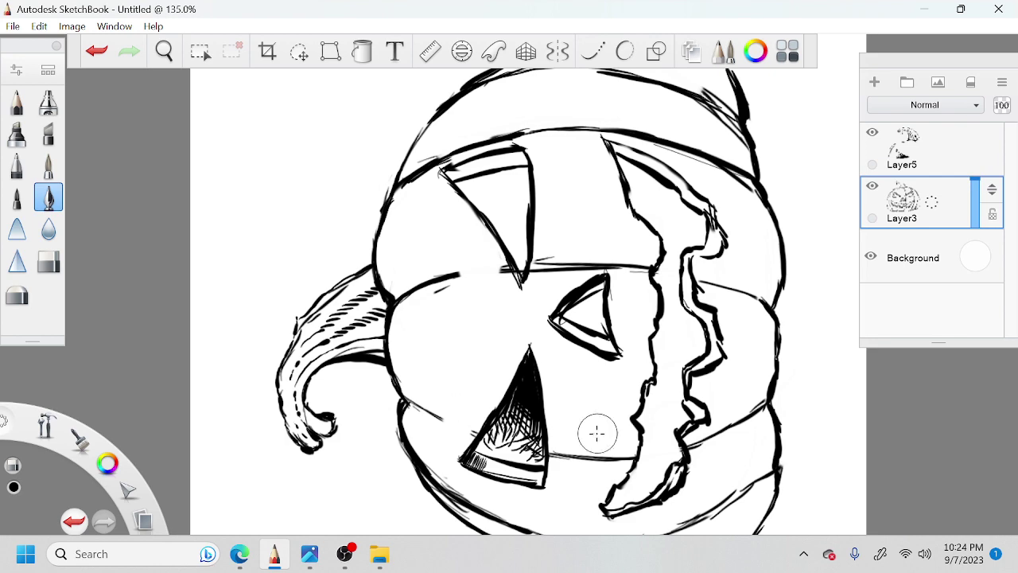
drag(595, 432, 585, 444)
drag(579, 251, 543, 253)
drag(541, 116, 569, 117)
key(space)
drag(755, 279, 743, 336)
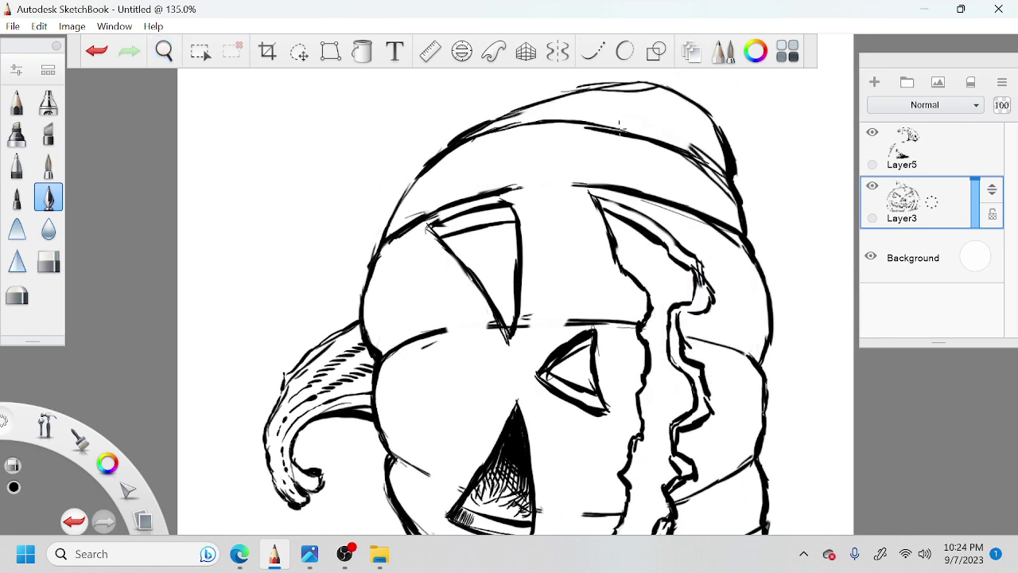
drag(579, 122, 635, 141)
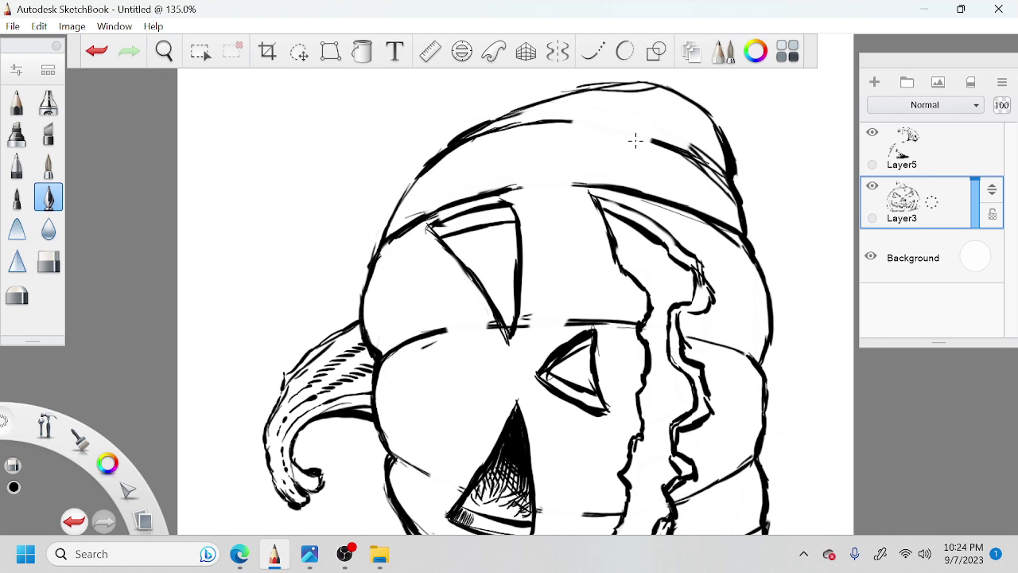
Step: On Layer5, blacken the right eye's inner corner and hatch outward toward its thickness edge
click(922, 150)
drag(430, 228, 506, 337)
mouse_move(488, 303)
mouse_down()
mouse_move(507, 324)
mouse_move(509, 250)
mouse_move(509, 296)
mouse_move(498, 249)
mouse_move(471, 258)
mouse_up()
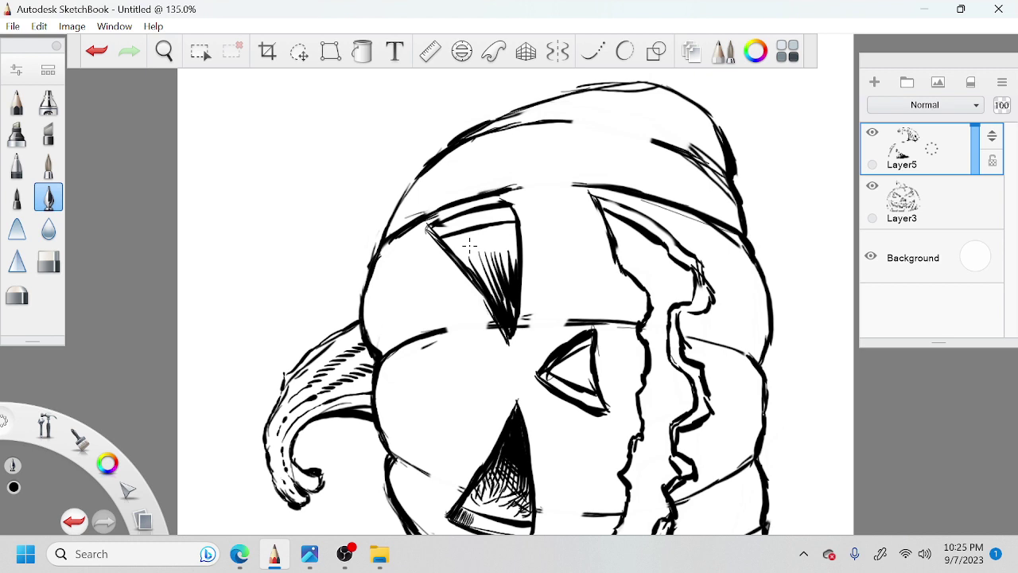
mouse_move(499, 303)
mouse_down()
mouse_move(463, 249)
mouse_move(478, 248)
mouse_up()
mouse_move(509, 278)
mouse_down()
mouse_move(501, 237)
mouse_move(469, 243)
mouse_move(466, 234)
mouse_up()
mouse_move(468, 261)
mouse_down()
mouse_move(459, 242)
mouse_move(500, 323)
mouse_up()
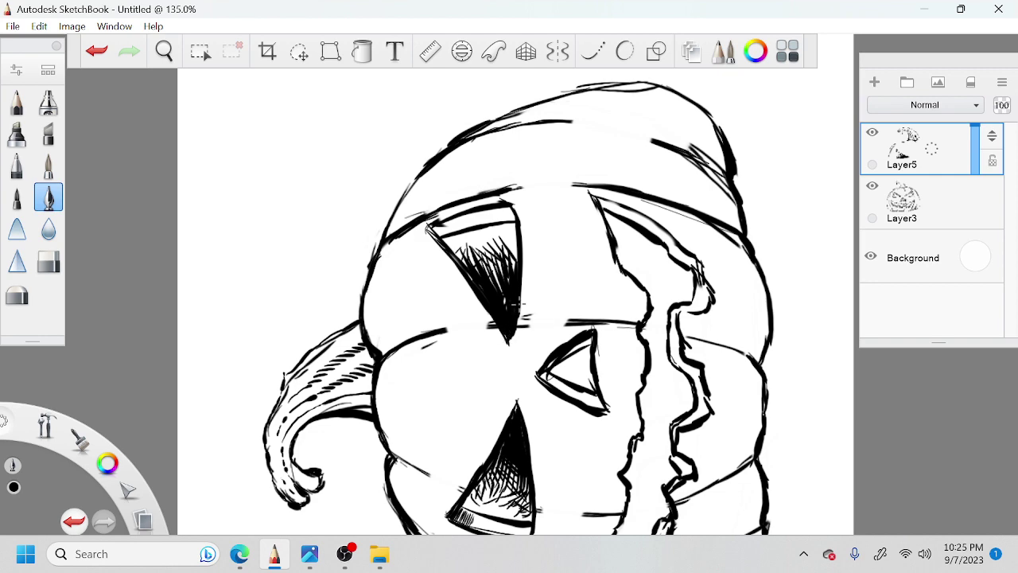
Step: Shade the inside of the nose with dense hatching and touch up its outline corners
key(space)
drag(528, 307, 520, 238)
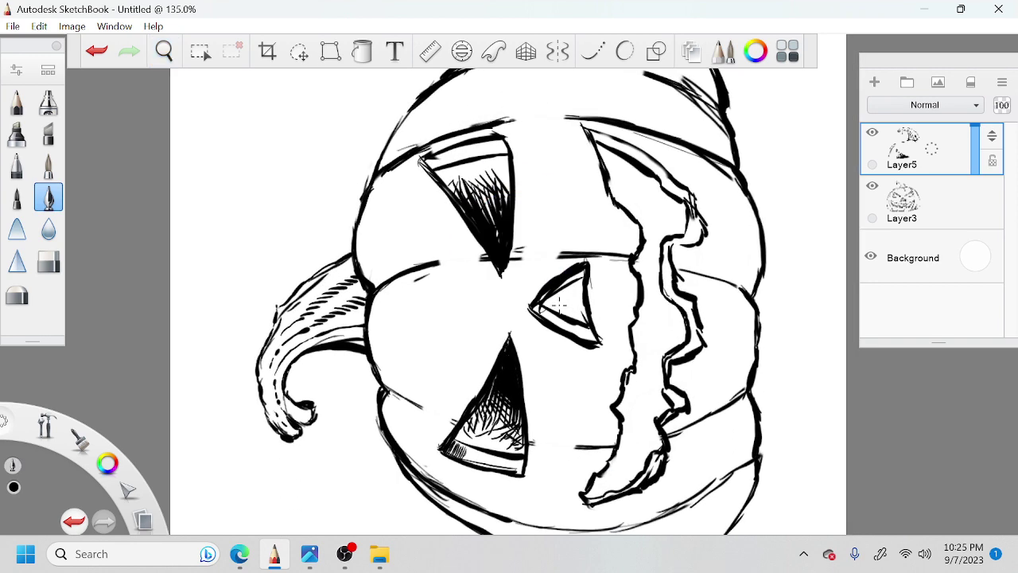
mouse_move(542, 298)
mouse_down()
mouse_move(557, 313)
mouse_move(563, 290)
mouse_move(559, 313)
mouse_move(563, 302)
mouse_move(579, 321)
mouse_move(563, 297)
mouse_up()
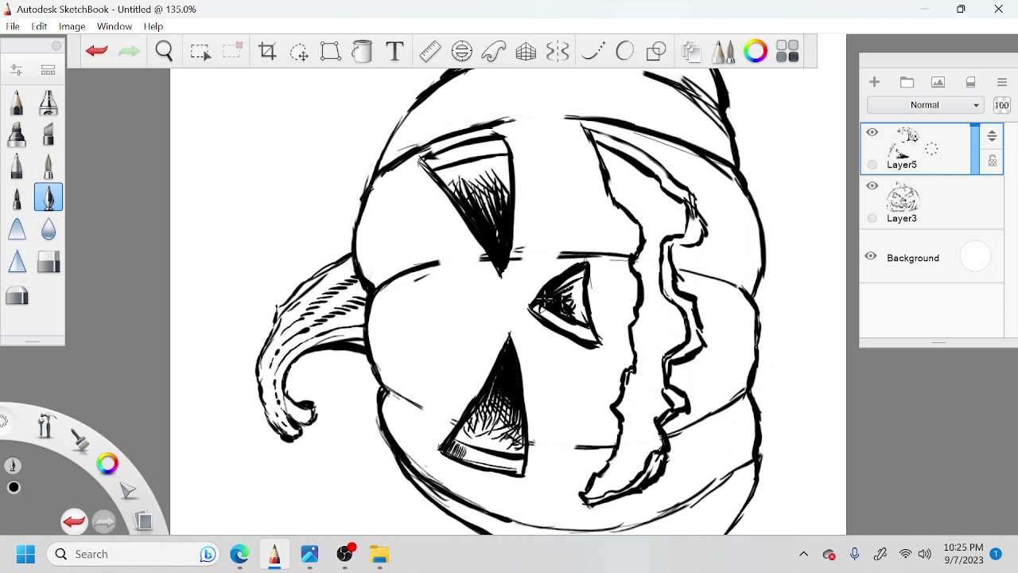
drag(550, 307, 529, 318)
drag(594, 340, 607, 347)
Step: Add short hatch strokes in the gaps of the left rib above and below the left eye
key(space)
drag(609, 286, 567, 232)
drag(604, 337, 512, 391)
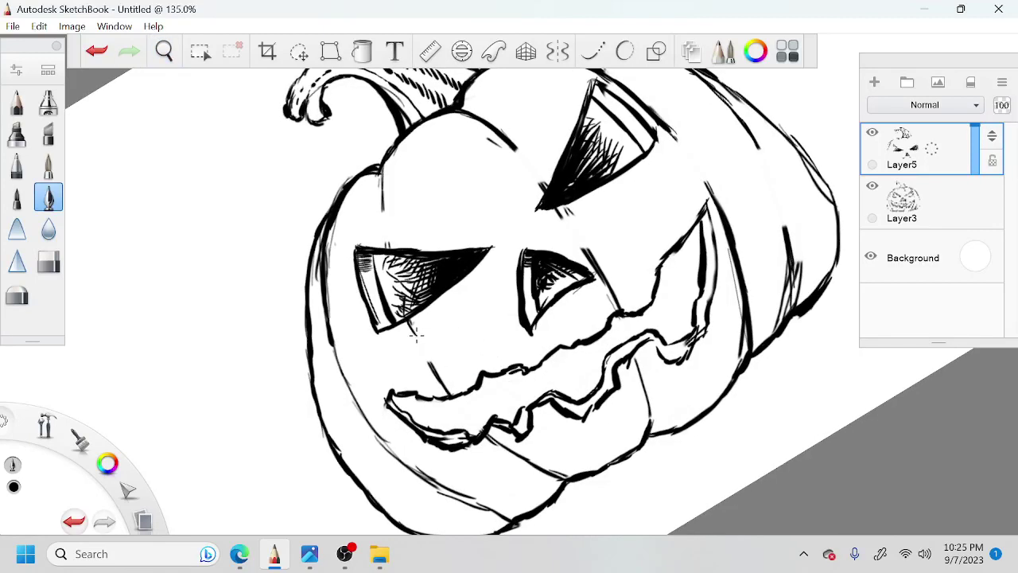
drag(413, 328, 428, 360)
mouse_move(381, 169)
mouse_down()
mouse_move(384, 201)
mouse_move(389, 171)
mouse_up()
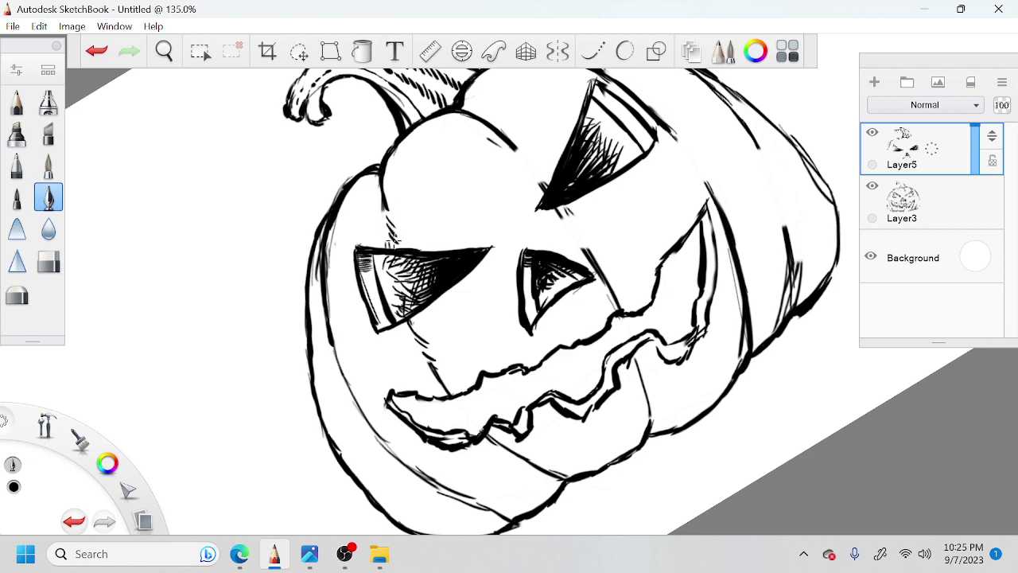
Step: Hatch a shadow strip along the inside of the pumpkin's upper left outline
key(space)
drag(457, 278, 489, 232)
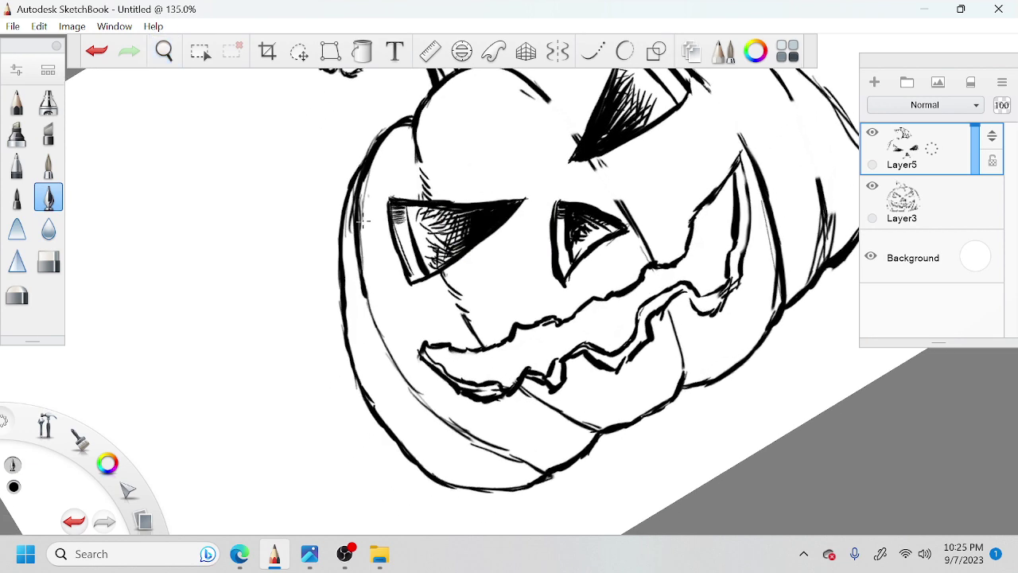
mouse_move(353, 182)
mouse_down()
mouse_move(348, 237)
mouse_move(340, 229)
mouse_move(360, 277)
mouse_move(340, 249)
mouse_move(364, 305)
mouse_up()
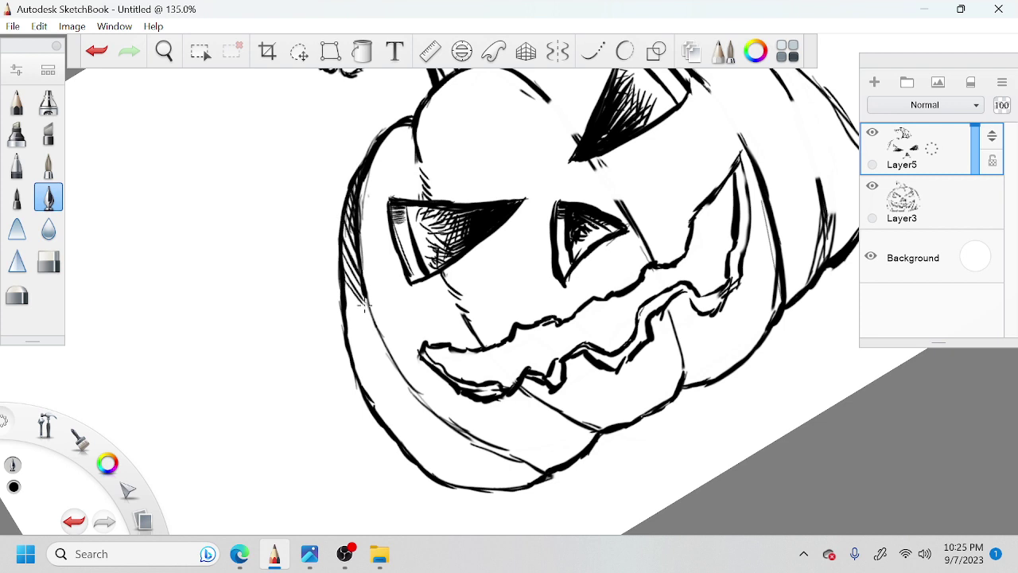
Step: Blacken the upper inner edge of the mouth from its left corner toward the nose, with short hatch strokes descending from it
key(space)
drag(601, 299, 581, 358)
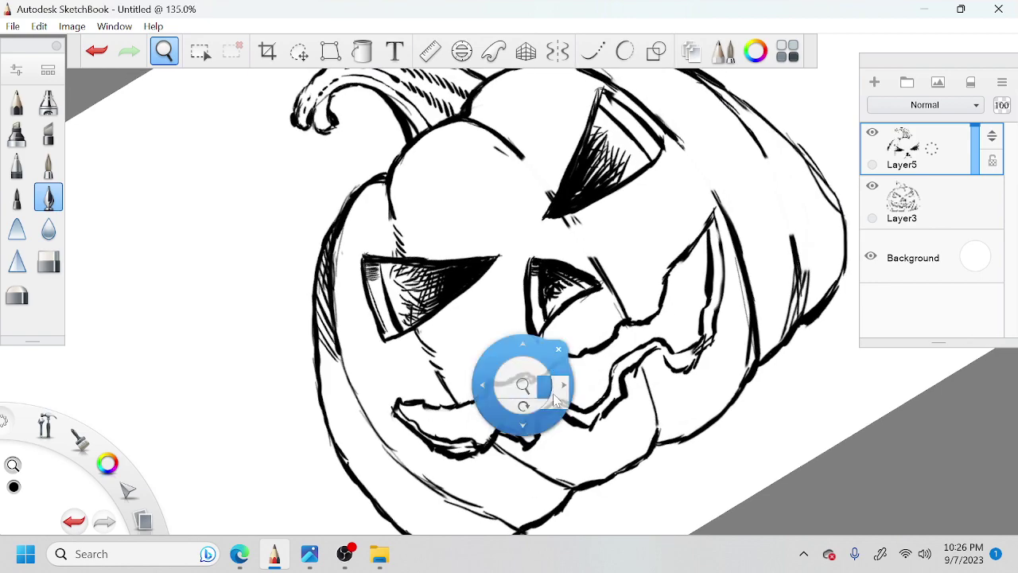
drag(522, 407, 538, 410)
drag(509, 283, 557, 318)
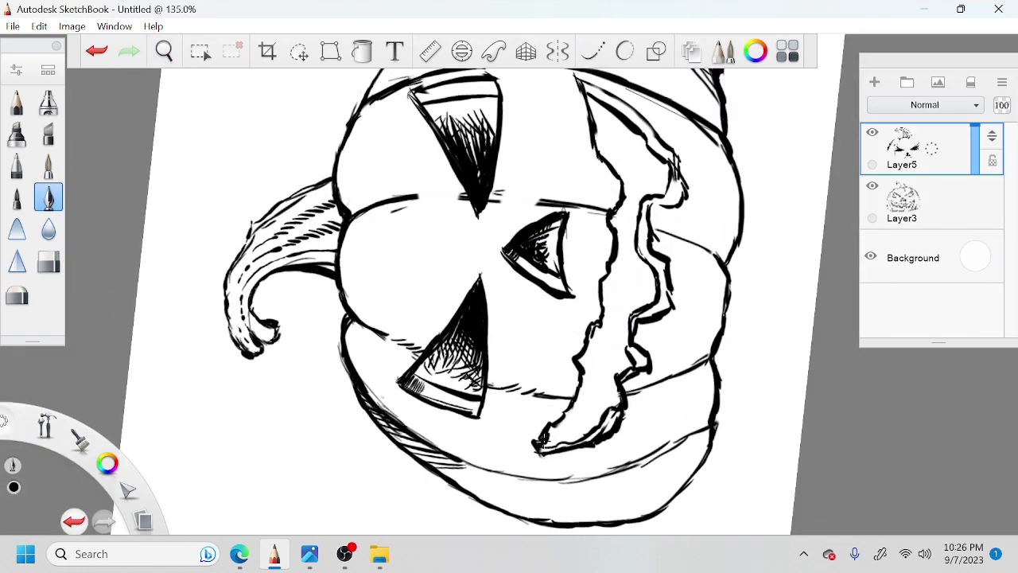
mouse_move(541, 440)
mouse_down()
mouse_move(576, 422)
mouse_move(602, 377)
mouse_move(547, 381)
mouse_move(558, 392)
mouse_move(547, 406)
mouse_move(517, 417)
mouse_move(522, 411)
mouse_up()
key(space)
mouse_move(538, 399)
mouse_down()
mouse_move(514, 426)
mouse_move(568, 361)
mouse_move(556, 386)
mouse_up()
mouse_move(563, 393)
mouse_down()
mouse_move(567, 359)
mouse_move(579, 376)
mouse_move(595, 333)
mouse_up()
drag(582, 372, 590, 340)
drag(584, 381, 601, 320)
mouse_move(596, 359)
mouse_down()
mouse_move(607, 329)
mouse_move(620, 326)
mouse_up()
Step: Cross-hatch below the black shadow in the left half of the mouth, up to beneath the nose
key(space)
mouse_move(613, 287)
mouse_down()
mouse_move(616, 334)
mouse_move(527, 370)
mouse_up()
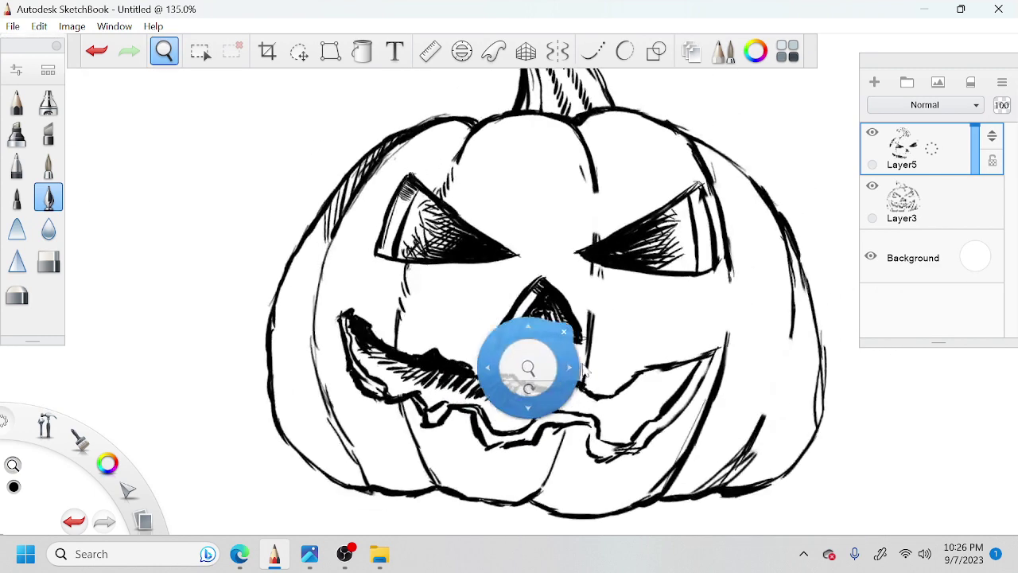
mouse_move(510, 410)
mouse_down()
mouse_move(504, 396)
mouse_move(515, 383)
mouse_up()
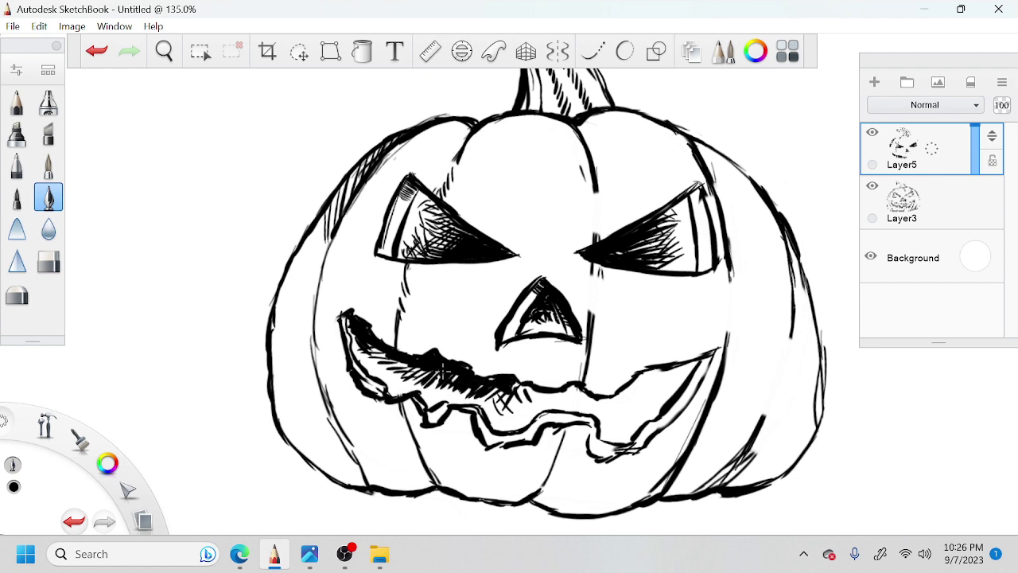
mouse_move(436, 397)
mouse_down()
mouse_move(442, 373)
mouse_move(429, 389)
mouse_move(426, 376)
mouse_move(430, 391)
mouse_move(402, 372)
mouse_move(409, 390)
mouse_move(393, 356)
mouse_move(389, 369)
mouse_move(377, 352)
mouse_move(393, 366)
mouse_move(383, 370)
mouse_move(355, 345)
mouse_up()
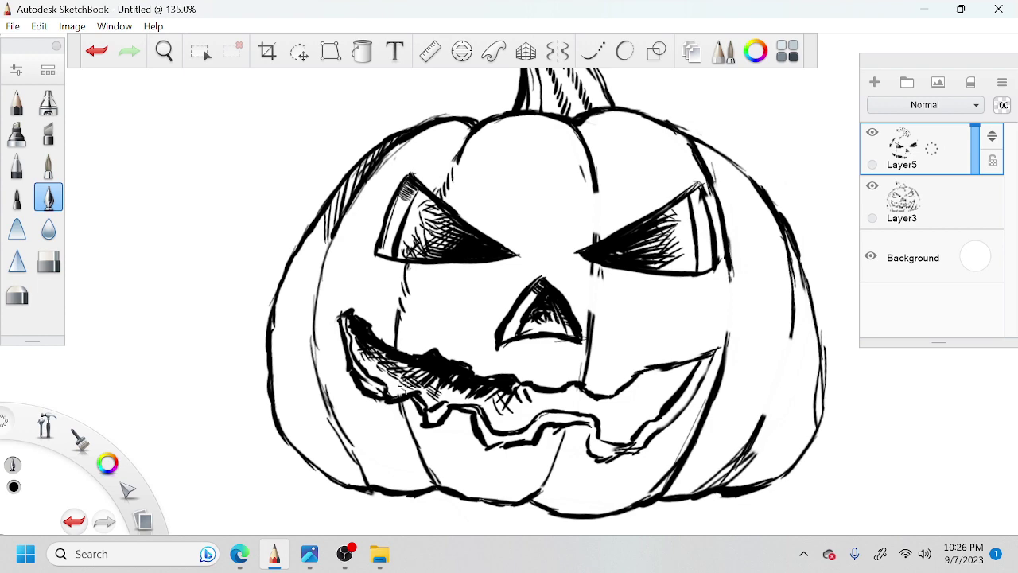
Step: Extend the black, hatched shadow along the mouth's upper edge from beneath the nose to the rib line beside it
key(space)
drag(568, 396, 641, 328)
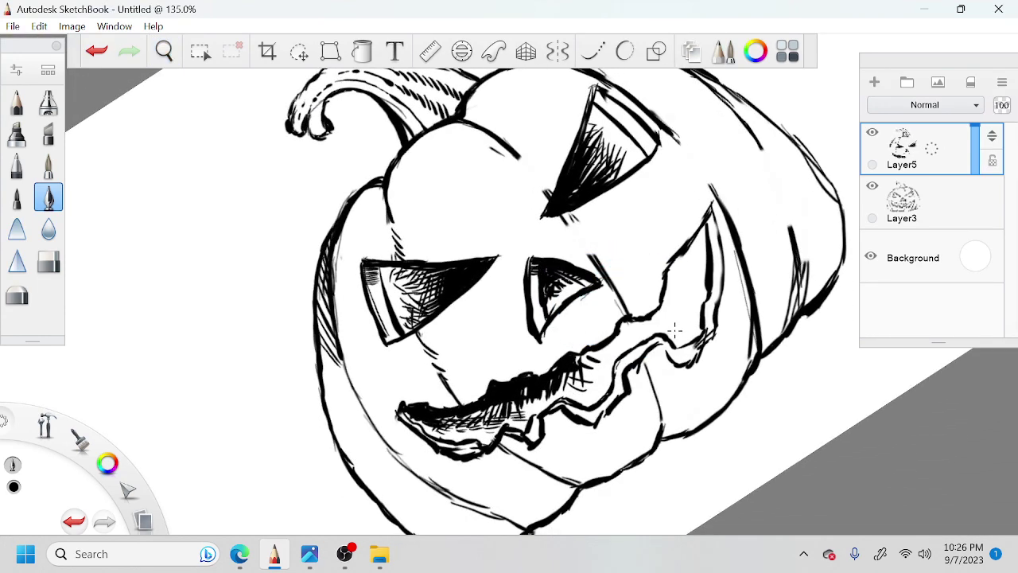
key(space)
drag(587, 351, 601, 337)
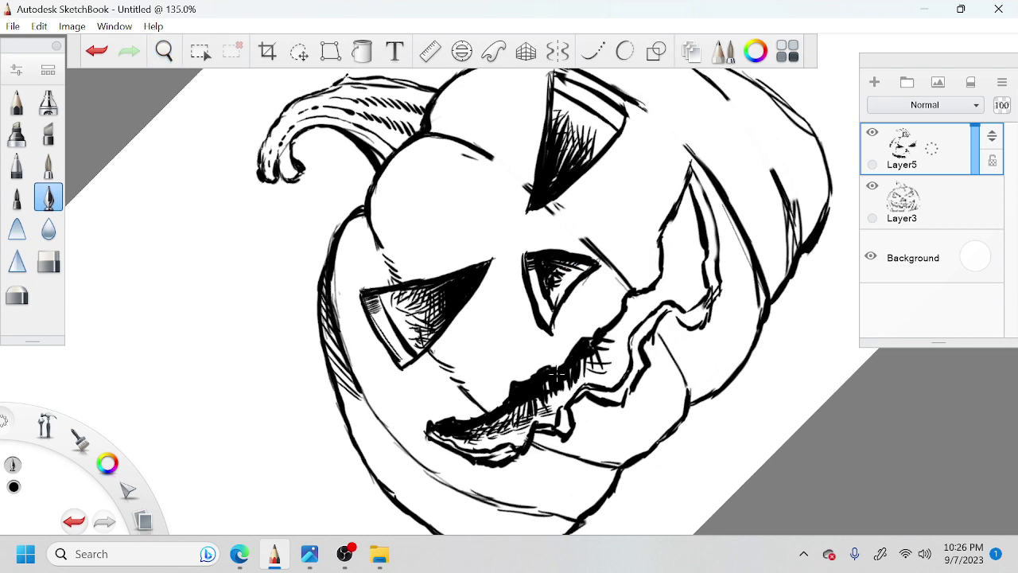
drag(513, 408, 489, 421)
mouse_move(612, 326)
mouse_down()
mouse_move(601, 359)
mouse_move(611, 358)
mouse_up()
mouse_move(633, 301)
mouse_down()
mouse_move(623, 331)
mouse_move(638, 323)
mouse_move(634, 296)
mouse_move(617, 313)
mouse_up()
key(space)
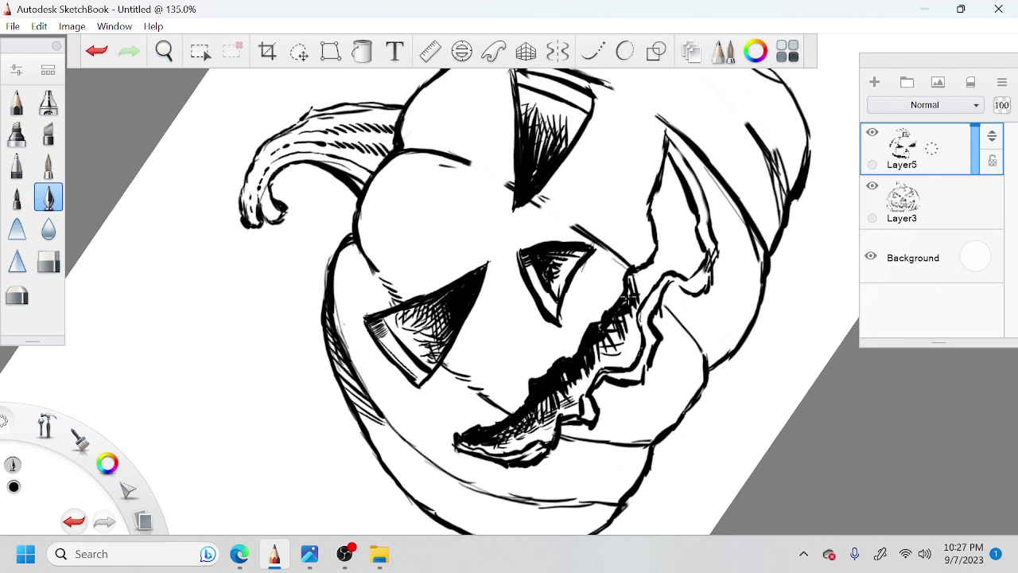
drag(645, 278, 628, 287)
drag(640, 283, 626, 302)
Step: Blacken the upper inner edge of the mouth's right portion up to its pointed corner
drag(668, 167, 650, 265)
drag(657, 261, 644, 270)
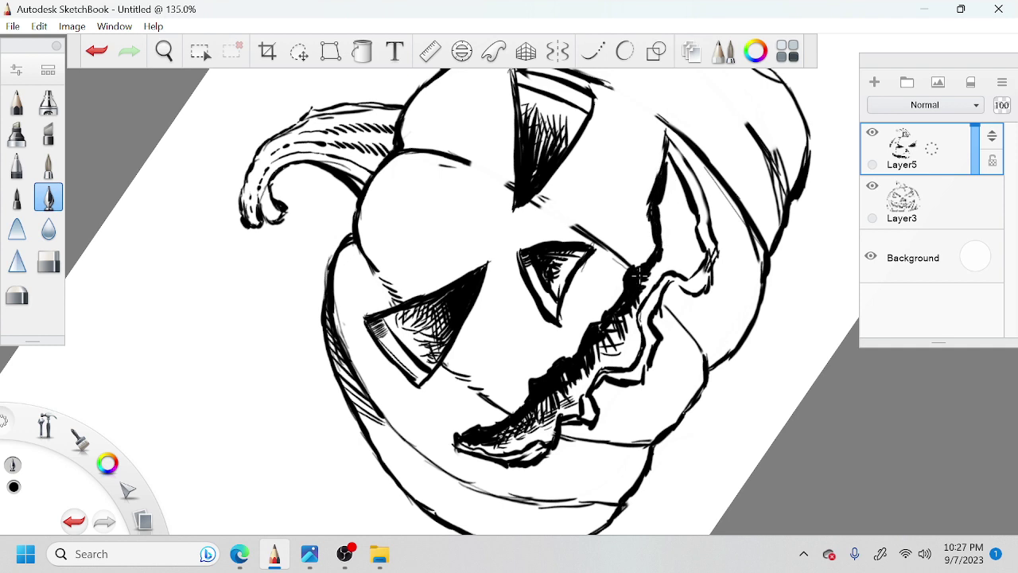
drag(665, 221, 660, 248)
drag(660, 201, 655, 222)
mouse_move(666, 138)
mouse_down()
mouse_move(682, 156)
mouse_move(671, 165)
mouse_move(680, 190)
mouse_move(672, 231)
mouse_up()
Step: Deepen the shading inside the left and middle of the mouth with additional cross-hatching
key(space)
mouse_move(651, 285)
mouse_down()
mouse_move(659, 289)
mouse_move(480, 377)
mouse_move(501, 298)
mouse_up()
mouse_move(410, 282)
mouse_down()
mouse_move(403, 311)
mouse_move(389, 297)
mouse_up()
drag(388, 250, 372, 278)
drag(386, 268, 379, 283)
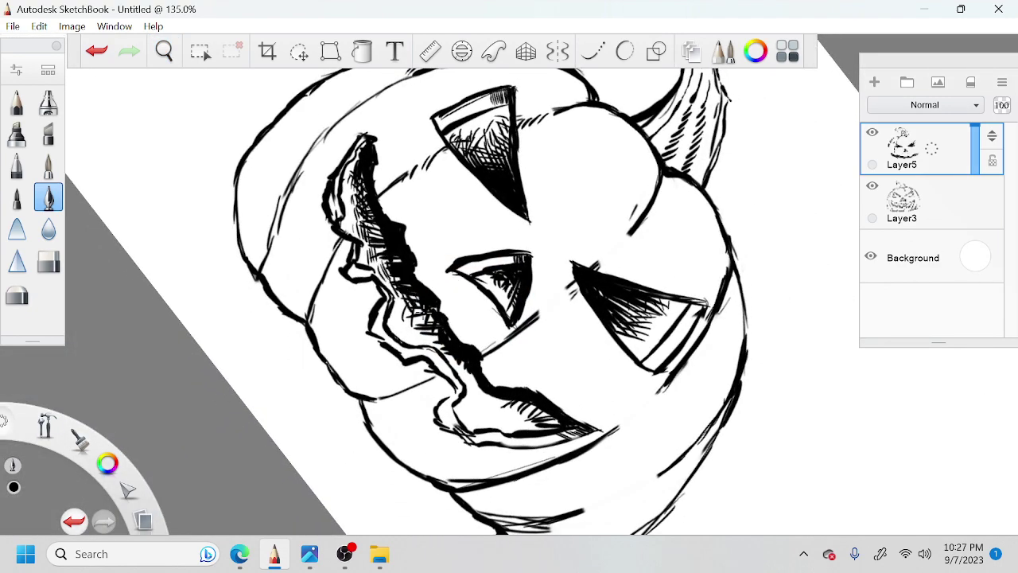
mouse_move(423, 313)
mouse_down()
mouse_move(401, 332)
mouse_move(412, 343)
mouse_up()
drag(437, 336, 431, 350)
Step: Thicken the shadow right of the mouth's centre and hatch down toward the lower lip
key(space)
drag(517, 400, 496, 377)
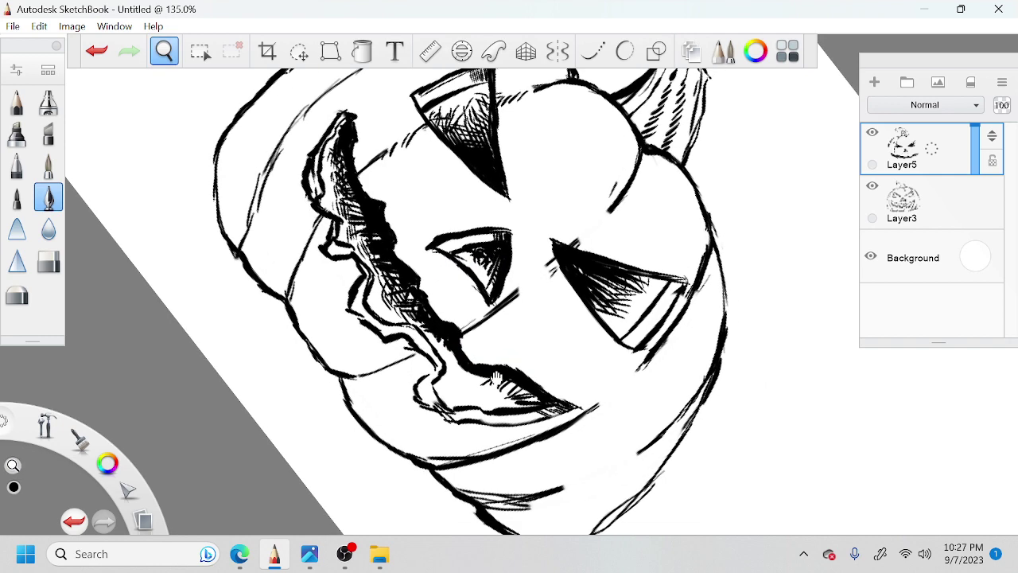
drag(445, 333, 431, 346)
mouse_move(440, 332)
mouse_down()
mouse_move(427, 345)
mouse_move(461, 367)
mouse_up()
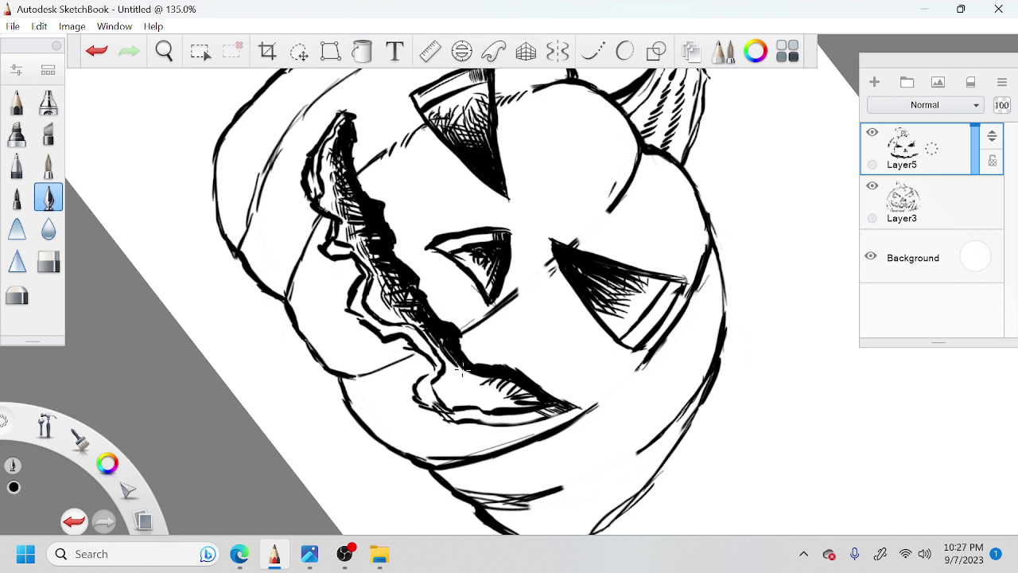
mouse_move(541, 389)
mouse_down()
mouse_move(525, 405)
mouse_move(480, 400)
mouse_up()
mouse_move(491, 369)
mouse_down()
mouse_move(470, 394)
mouse_move(453, 377)
mouse_up()
drag(473, 371, 455, 391)
mouse_move(460, 378)
mouse_down()
mouse_move(451, 395)
mouse_move(443, 387)
mouse_up()
drag(457, 363, 446, 373)
Step: Fill the mouth's right end almost solid black and hatch its transition to the lower lip edge
key(space)
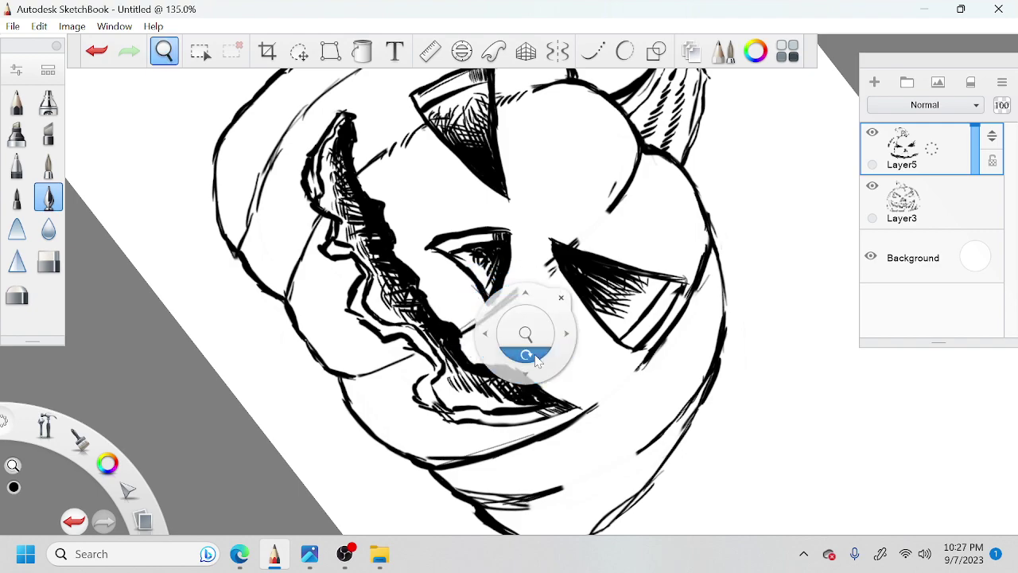
mouse_move(536, 360)
mouse_down()
mouse_move(584, 300)
mouse_move(566, 225)
mouse_move(592, 232)
mouse_move(608, 263)
mouse_up()
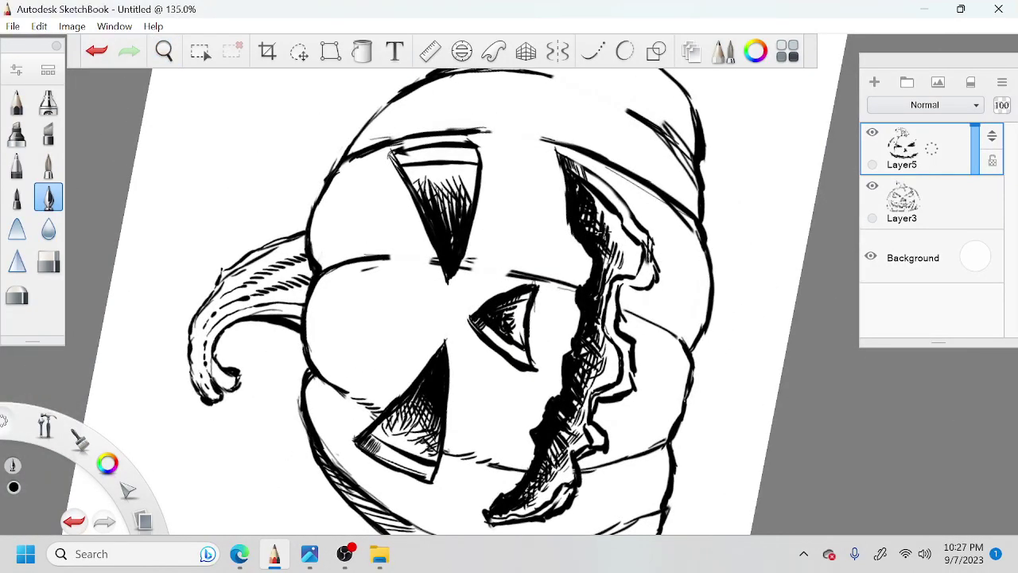
drag(609, 208, 598, 228)
drag(617, 197, 595, 217)
mouse_move(611, 201)
mouse_down()
mouse_move(593, 201)
mouse_move(584, 225)
mouse_up()
mouse_move(601, 203)
mouse_down()
mouse_move(596, 230)
mouse_move(648, 211)
mouse_move(606, 204)
mouse_up()
key(space)
drag(620, 183, 615, 208)
drag(616, 180, 601, 199)
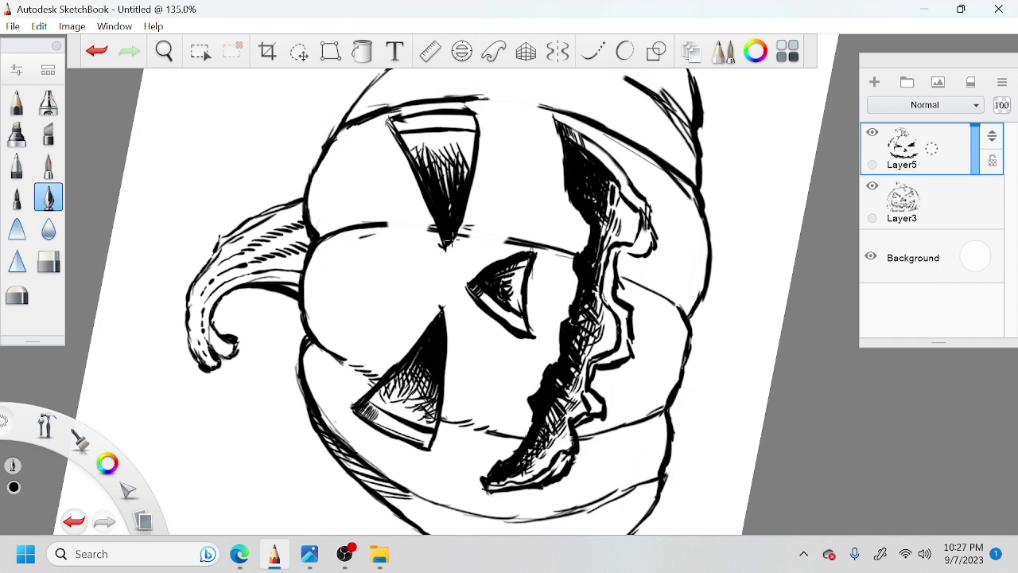
Step: Thicken the crease right of the stem and the adjoining top outline of the right lobe
key(space)
mouse_move(472, 275)
mouse_down()
mouse_move(535, 362)
mouse_move(429, 397)
mouse_up()
mouse_move(434, 439)
mouse_down()
mouse_move(430, 465)
mouse_move(458, 480)
mouse_up()
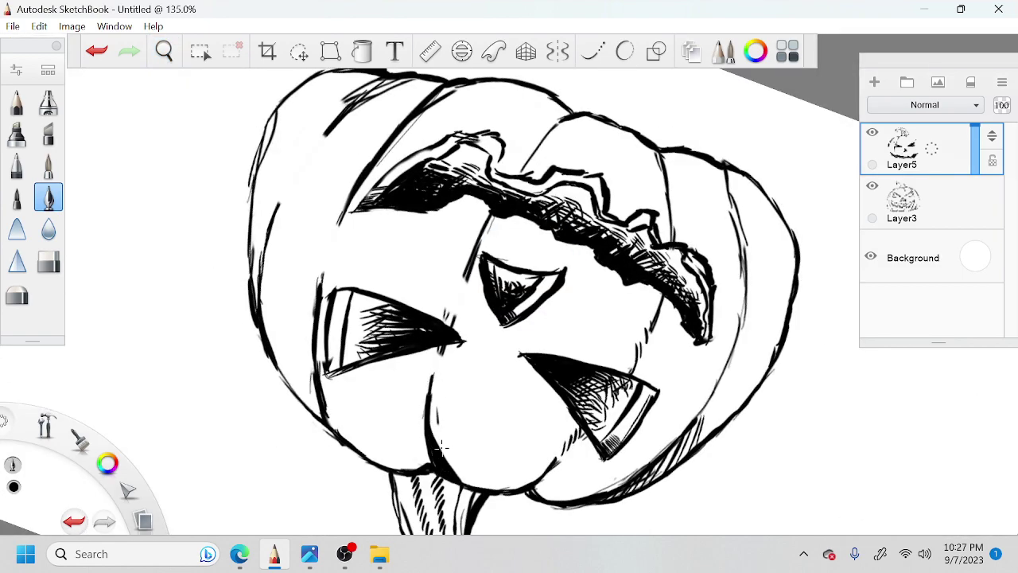
key(space)
mouse_move(479, 409)
mouse_down()
mouse_move(374, 382)
mouse_move(352, 318)
mouse_move(299, 226)
mouse_move(296, 267)
mouse_move(310, 263)
mouse_move(296, 213)
mouse_up()
drag(301, 232, 291, 199)
drag(299, 248, 304, 219)
Step: Thicken the crease and top outline where the left lobe meets the central lobe
key(space)
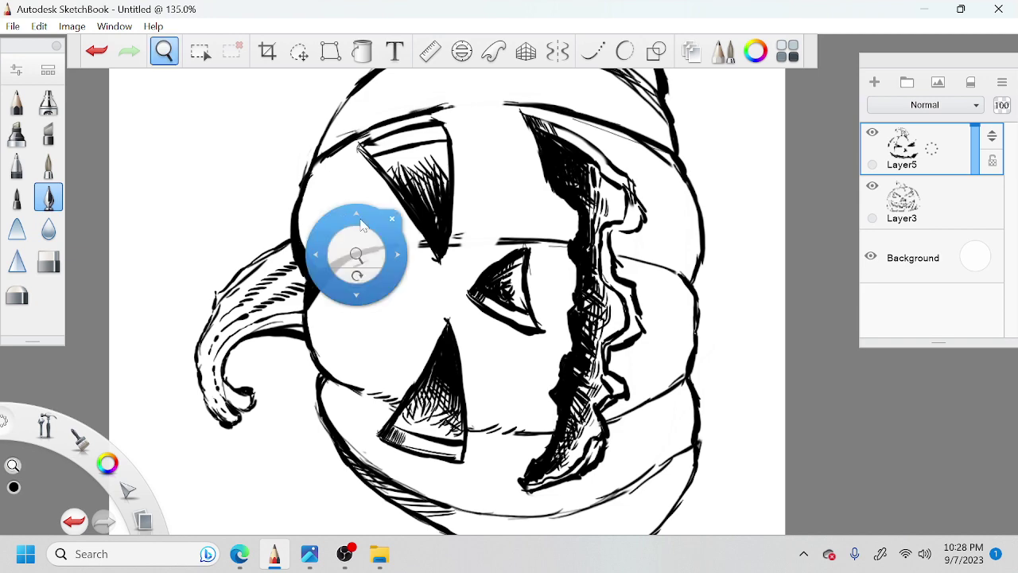
drag(470, 261, 439, 213)
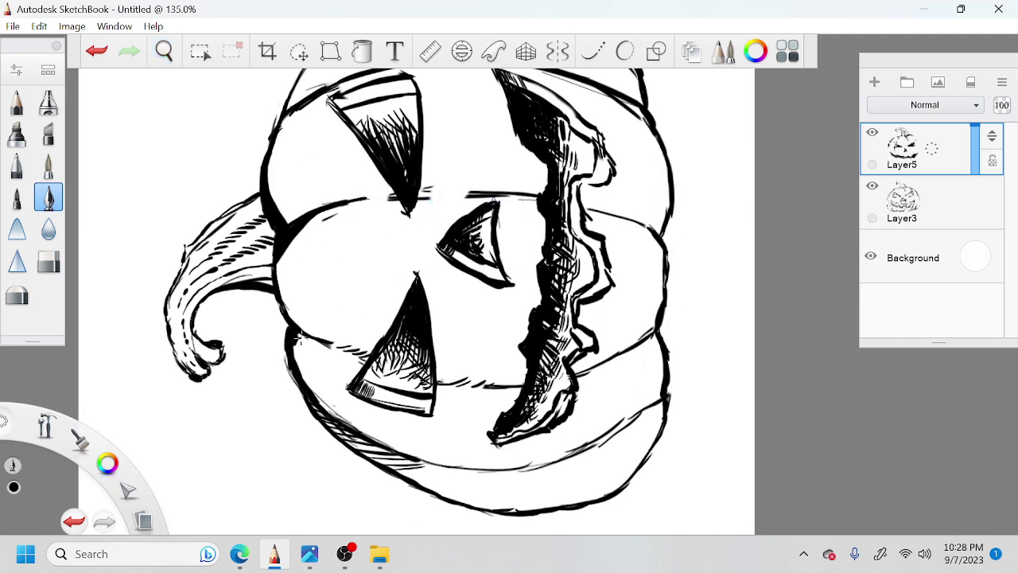
drag(319, 339, 279, 294)
drag(296, 380, 285, 353)
drag(303, 400, 288, 355)
key(space)
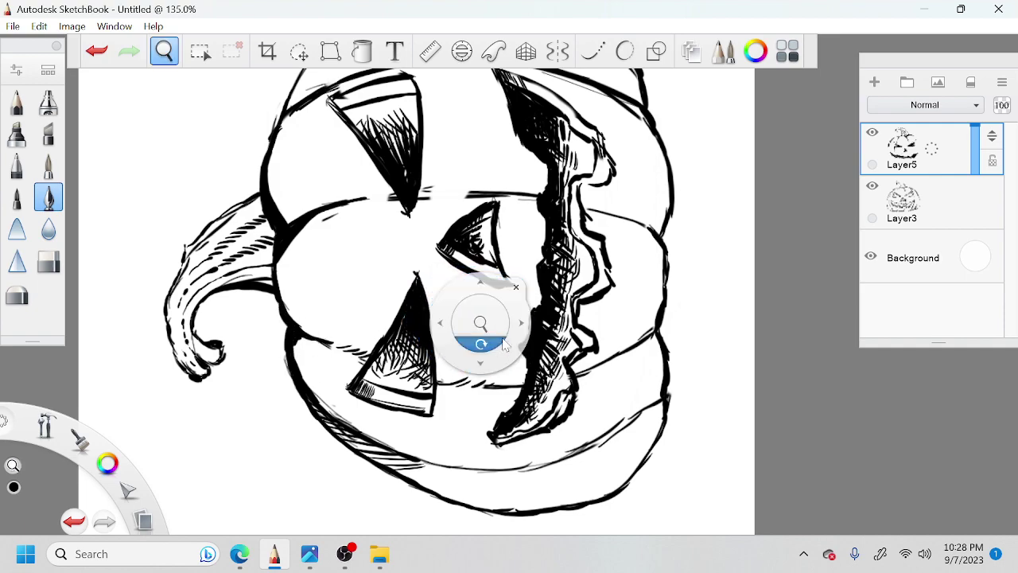
mouse_move(512, 347)
mouse_down()
mouse_move(454, 318)
mouse_move(437, 260)
mouse_up()
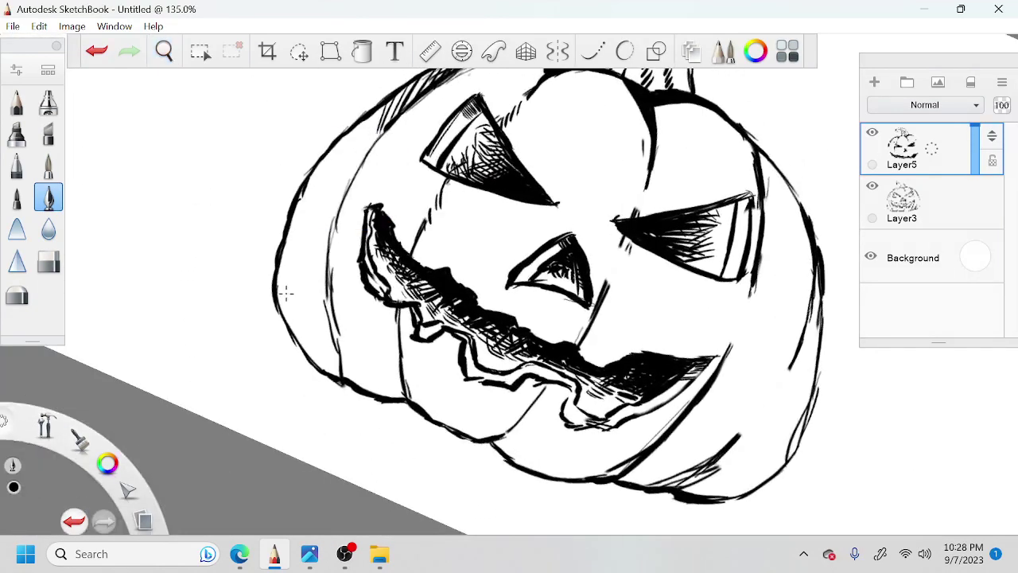
mouse_move(276, 275)
mouse_down()
mouse_move(299, 342)
mouse_move(325, 369)
mouse_up()
drag(297, 336, 332, 373)
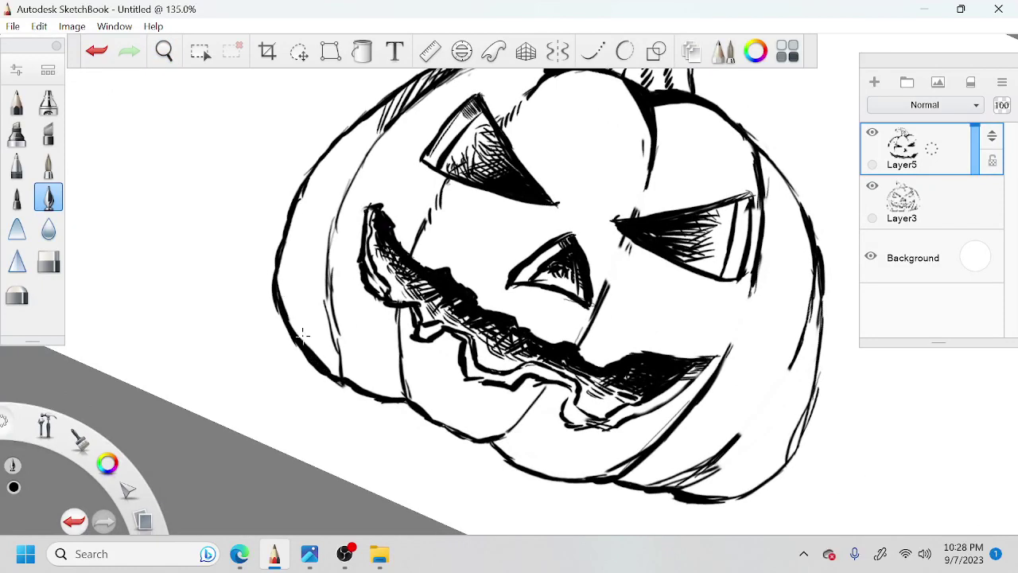
drag(286, 310, 339, 377)
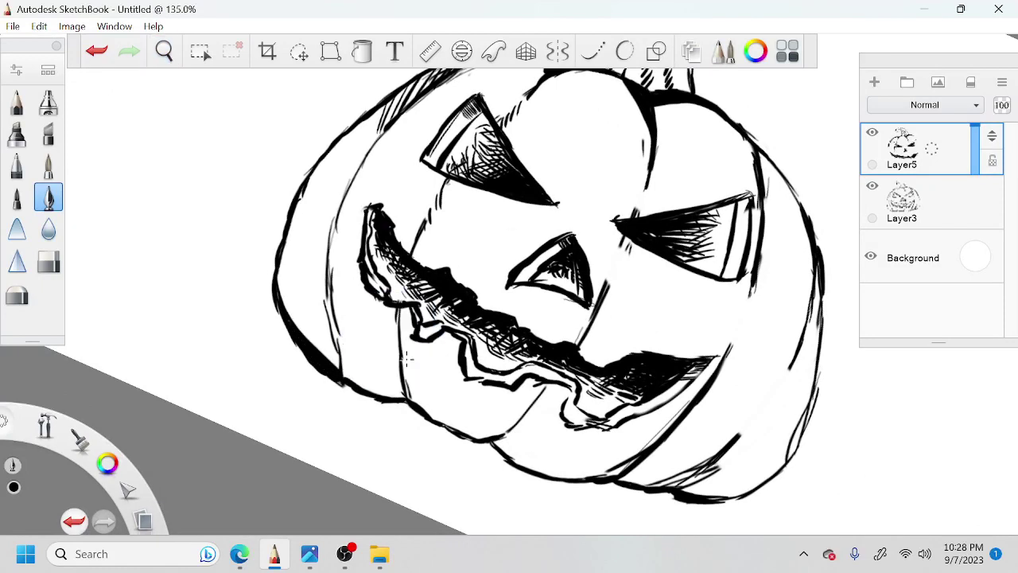
key(ctrl+z)
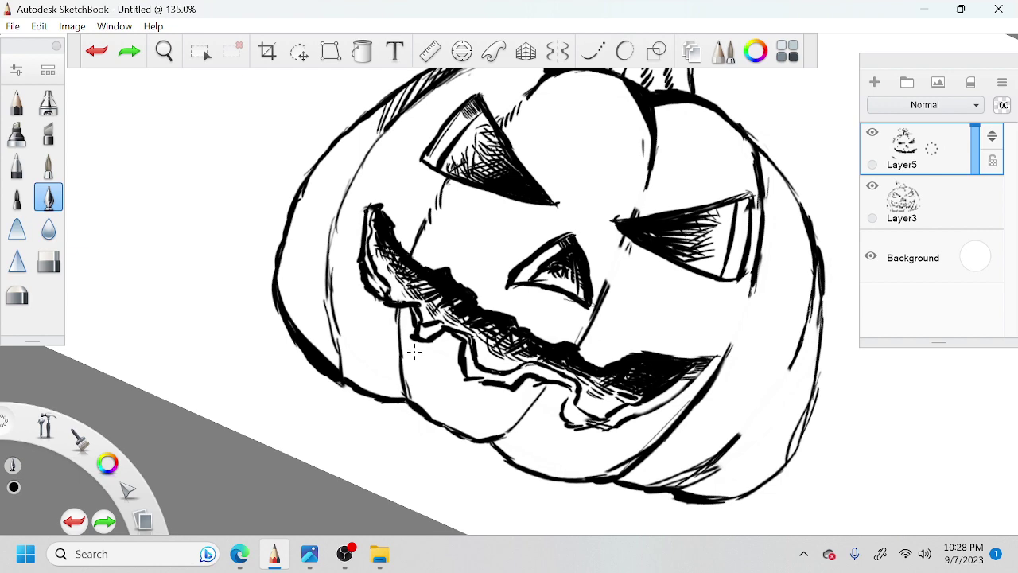
key(ctrl+z)
key(ctrl+z)
key(ctrl+z)
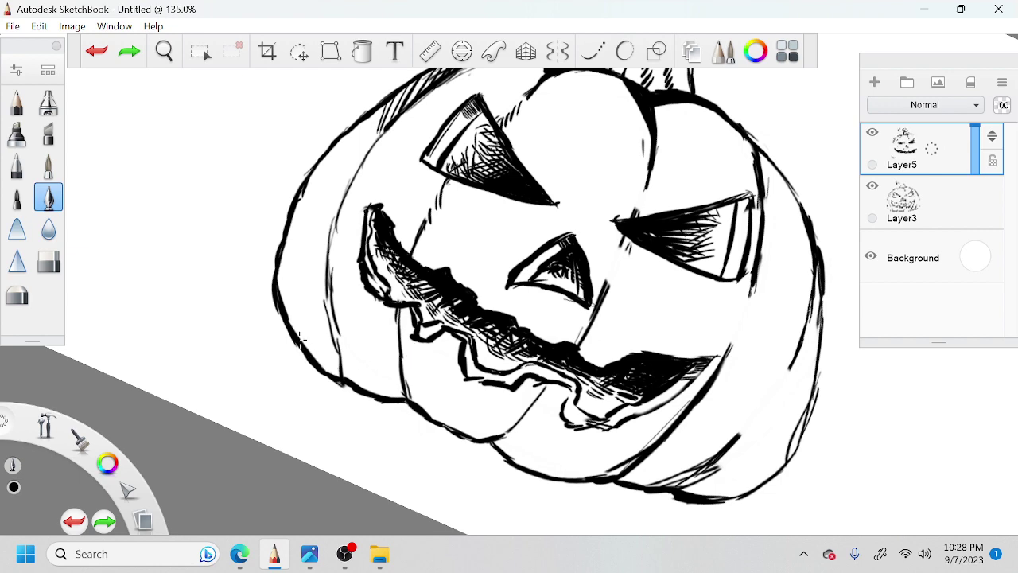
Step: Thicken the pumpkin's bottom outline from the lower left lobe across the middle lobes, emphasizing the junctions between ribs
drag(298, 338, 335, 368)
key(space)
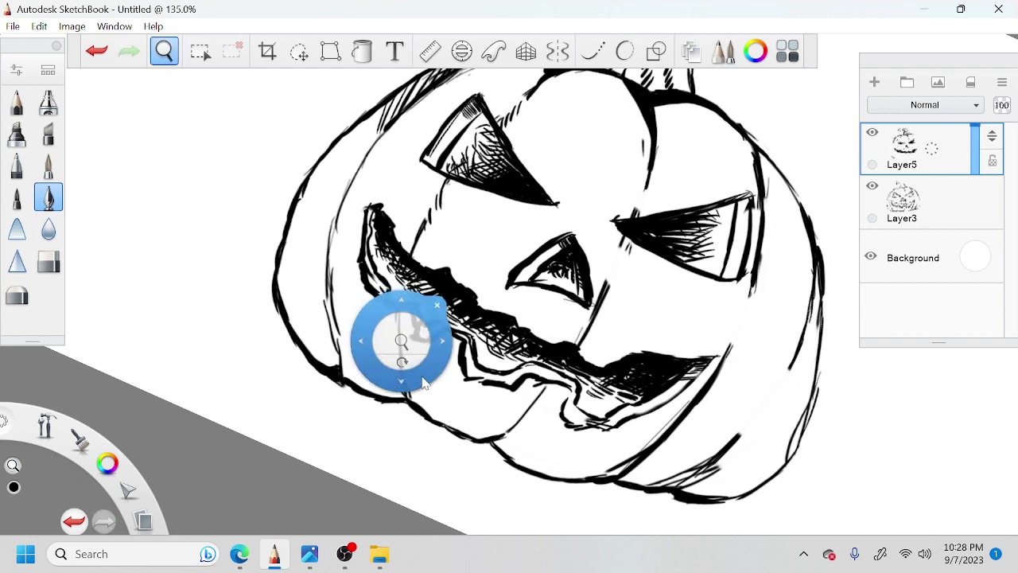
drag(405, 363, 406, 366)
drag(509, 284, 639, 428)
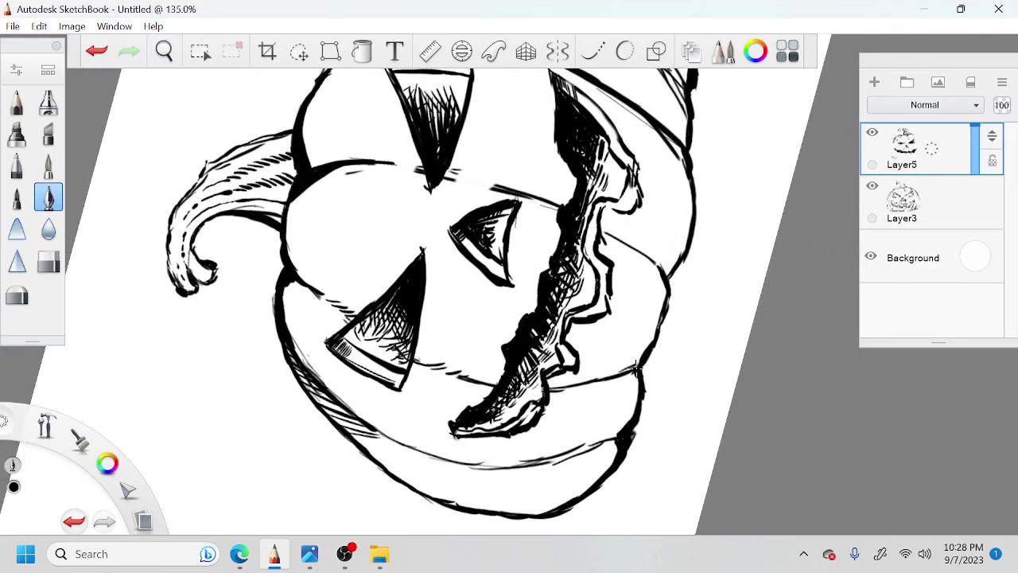
drag(636, 368, 639, 381)
drag(667, 280, 652, 343)
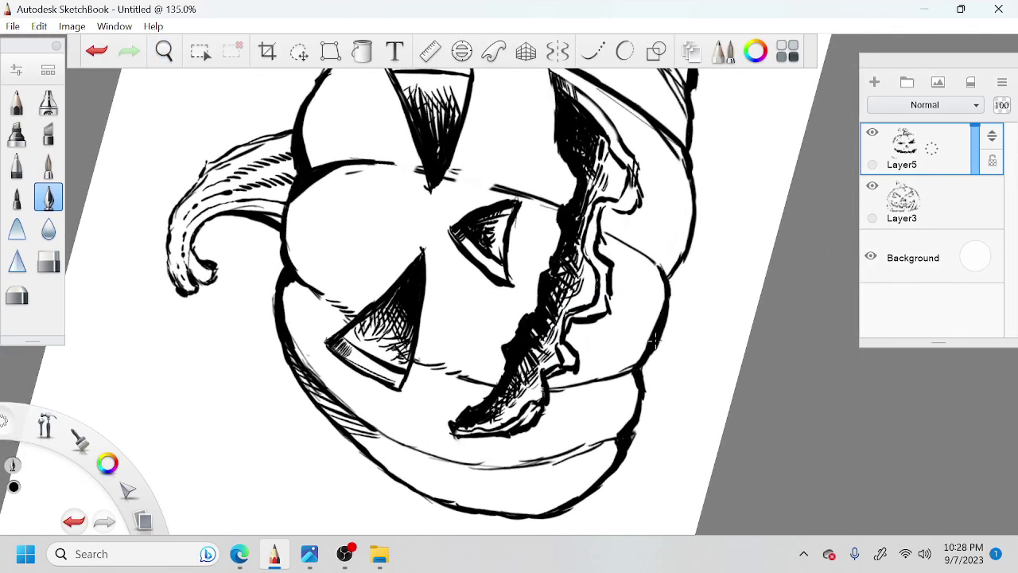
drag(687, 253, 672, 270)
drag(687, 164, 696, 224)
drag(690, 153, 696, 217)
drag(669, 139, 687, 170)
Step: Thicken the bottom outline of the pumpkin's right lobe and darken the shadow beside its rib line
key(space)
drag(707, 221, 672, 346)
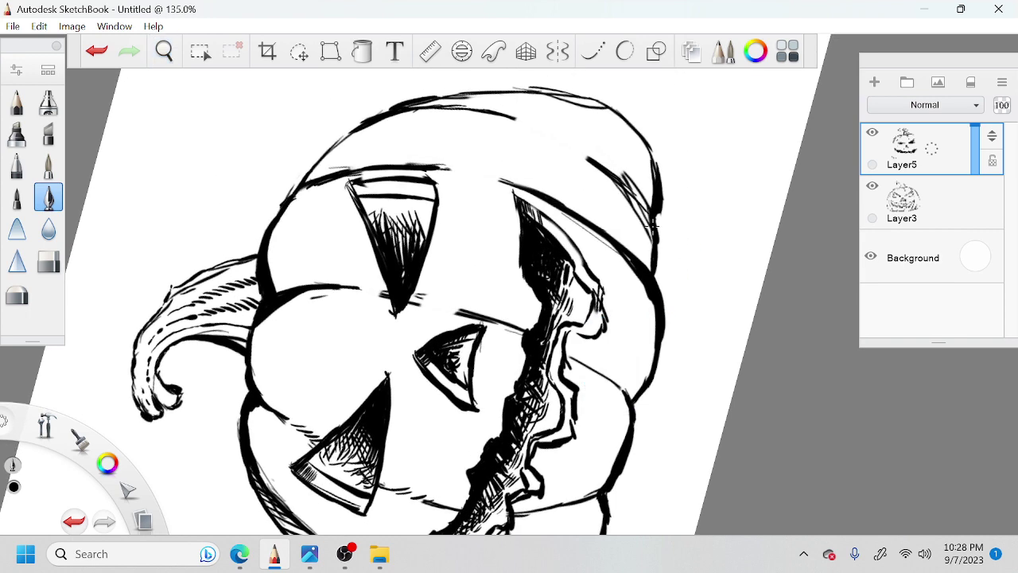
drag(657, 218, 652, 271)
drag(634, 197, 648, 260)
drag(646, 145, 650, 224)
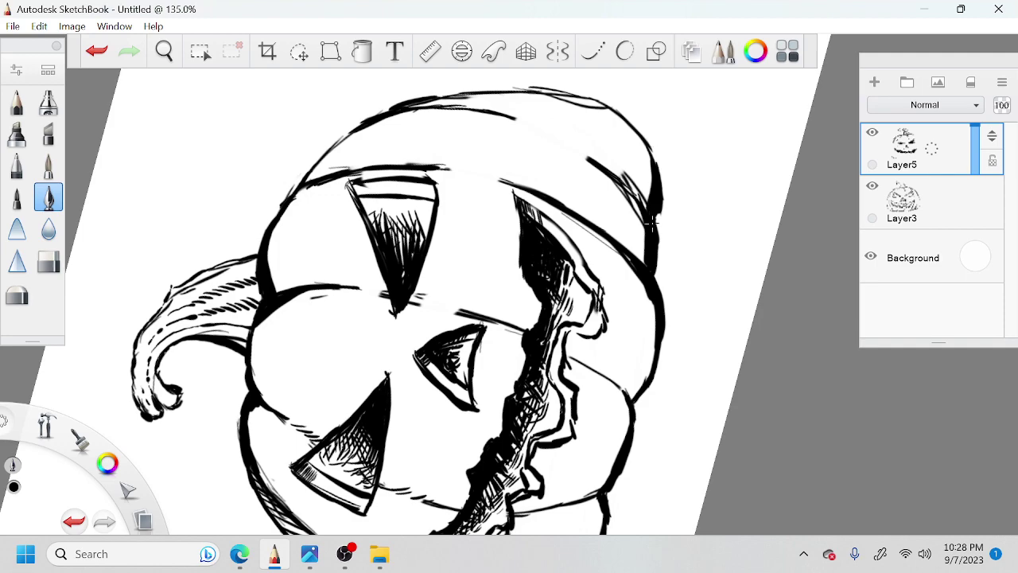
Step: Bridge the gaps in the two right rib lines with small dots and short dashes
key(space)
drag(679, 275, 697, 314)
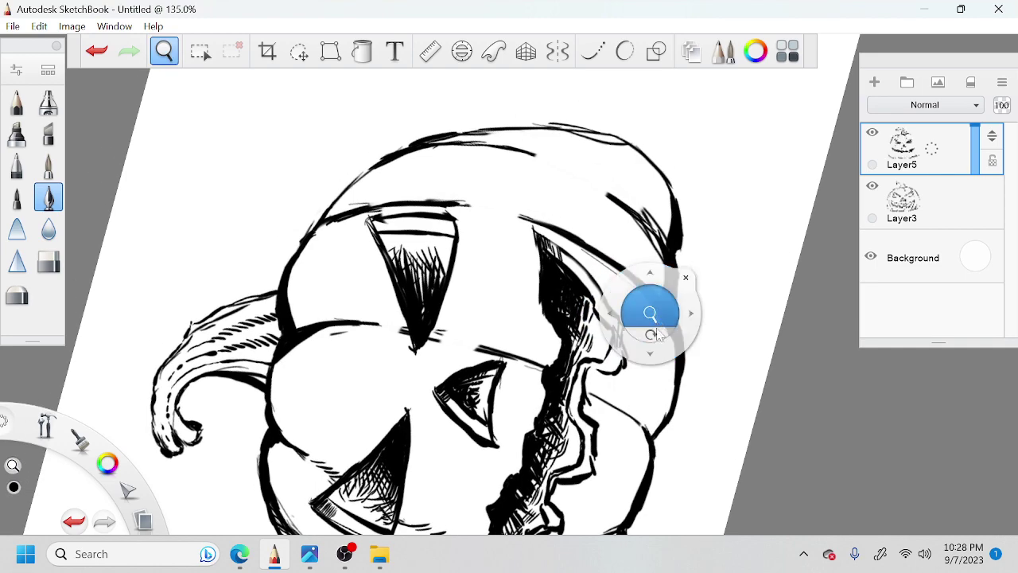
drag(650, 344, 633, 189)
drag(427, 307, 427, 312)
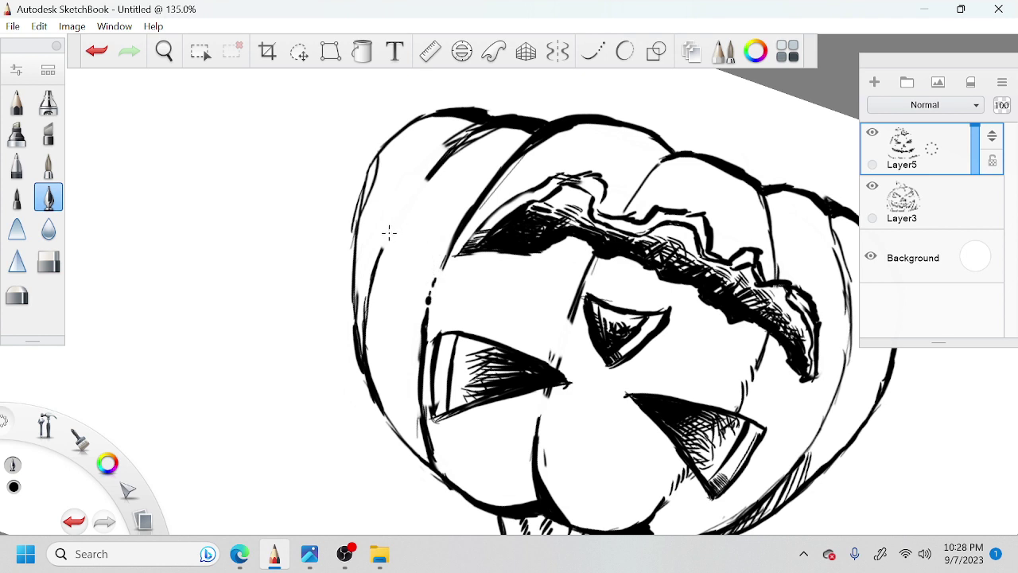
mouse_move(387, 233)
mouse_down()
mouse_move(399, 187)
mouse_move(389, 144)
mouse_move(416, 123)
mouse_up()
Step: Strengthen the outline along the pumpkin's outer right side
mouse_move(368, 176)
mouse_down()
mouse_move(346, 256)
mouse_move(354, 300)
mouse_up()
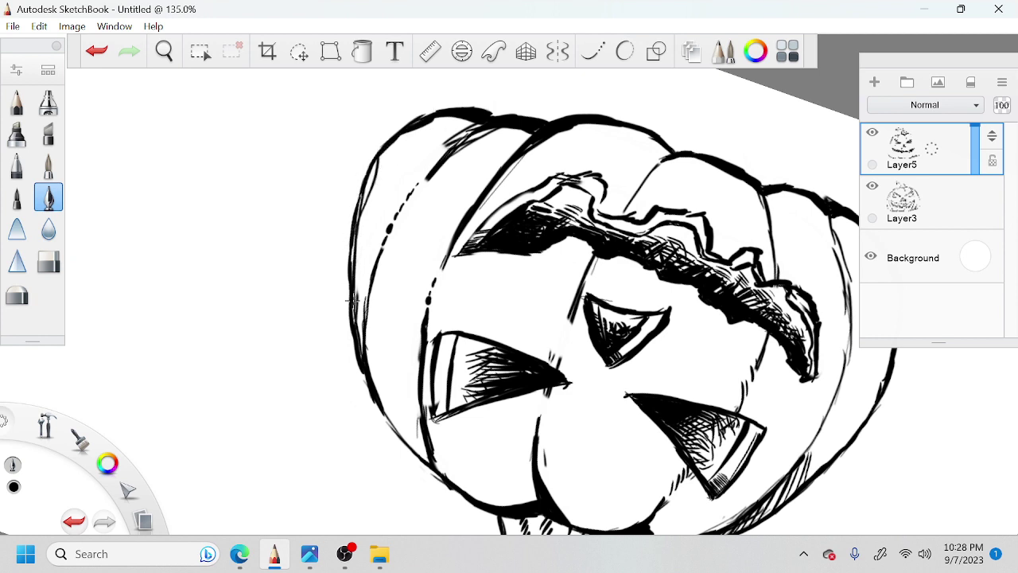
drag(382, 411, 399, 430)
drag(362, 360, 362, 367)
Step: Thicken the pumpkin's upper right outline around the rib junction and along the top toward the stem
key(space)
drag(425, 370, 420, 306)
mouse_move(399, 308)
mouse_down()
mouse_move(404, 375)
mouse_move(443, 334)
mouse_move(408, 313)
mouse_up()
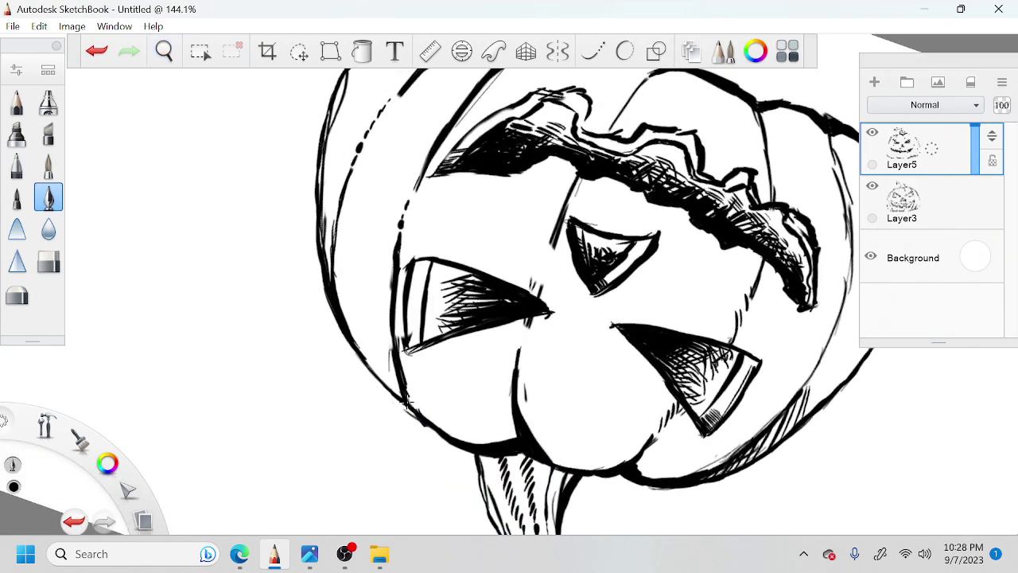
drag(406, 401, 454, 440)
drag(406, 404, 459, 445)
drag(375, 373, 399, 389)
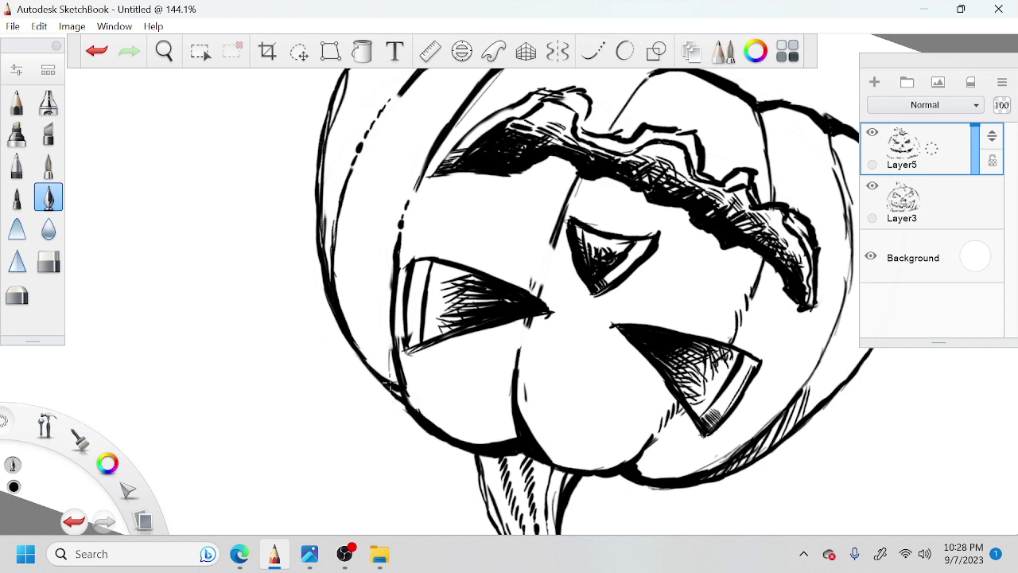
key(space)
drag(507, 311, 397, 339)
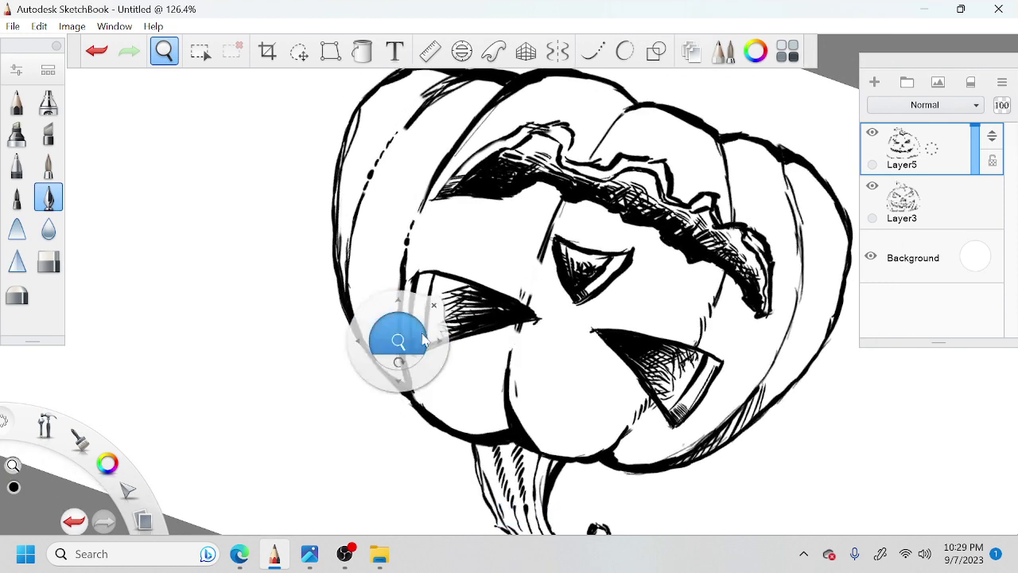
Step: Add short dashes and hatching along the grain lines of the stem, down to its base
drag(511, 335, 510, 335)
drag(464, 175, 506, 232)
drag(415, 222, 417, 203)
drag(406, 164, 431, 221)
mouse_move(387, 144)
mouse_down()
mouse_move(411, 180)
mouse_move(409, 170)
mouse_up()
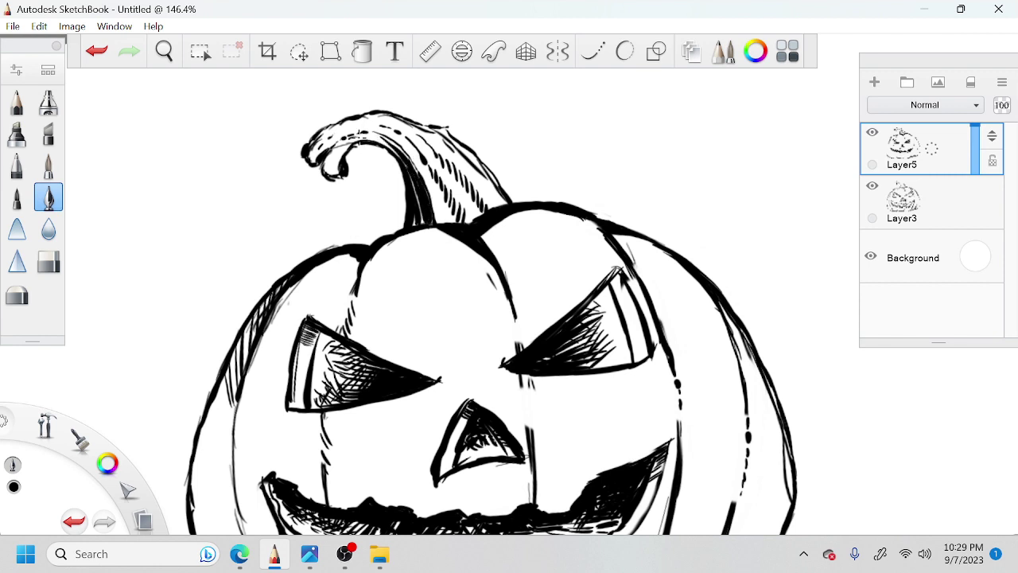
drag(360, 138, 333, 169)
mouse_move(438, 205)
mouse_down()
mouse_move(446, 226)
mouse_move(427, 198)
mouse_move(446, 208)
mouse_up()
mouse_move(418, 172)
mouse_down()
mouse_move(437, 196)
mouse_move(432, 184)
mouse_up()
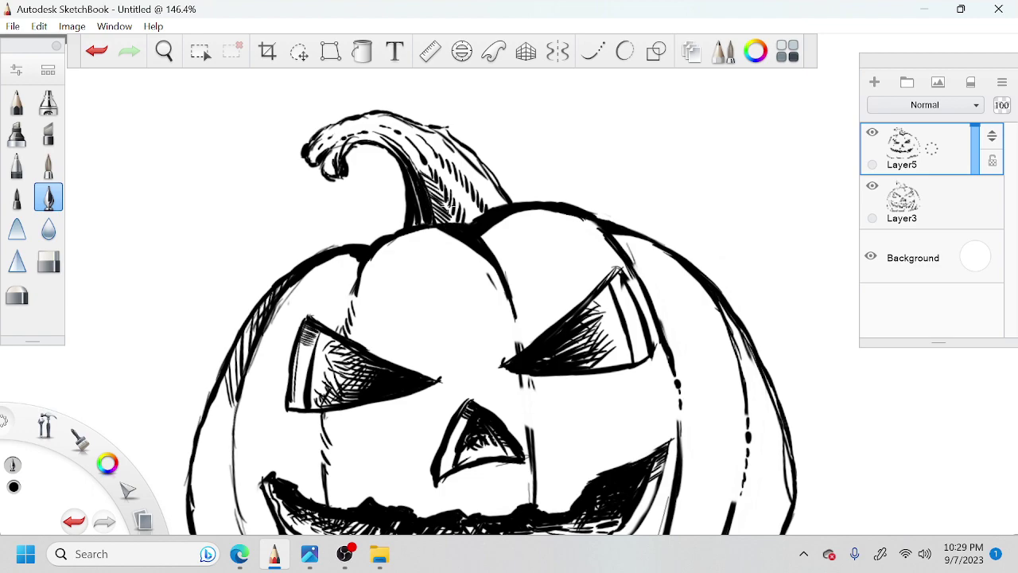
Step: Cross-hatch the shadow on the underside of the stem from its base toward the curl
key(space)
drag(493, 297, 495, 290)
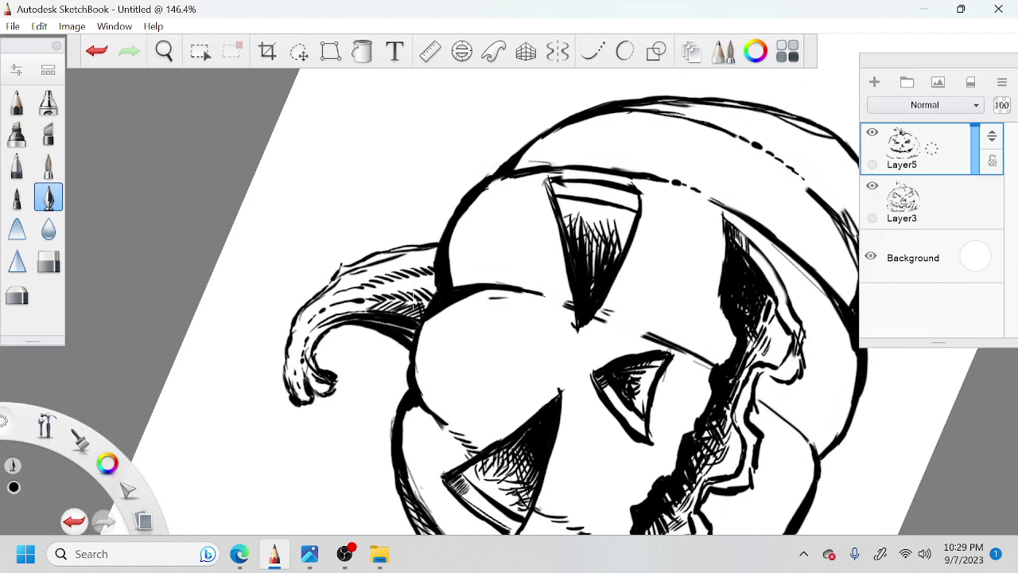
drag(421, 300, 411, 319)
mouse_move(413, 306)
mouse_down()
mouse_move(409, 326)
mouse_move(396, 315)
mouse_up()
drag(404, 296, 377, 312)
mouse_move(385, 301)
mouse_down()
mouse_move(344, 317)
mouse_move(331, 309)
mouse_move(316, 331)
mouse_up()
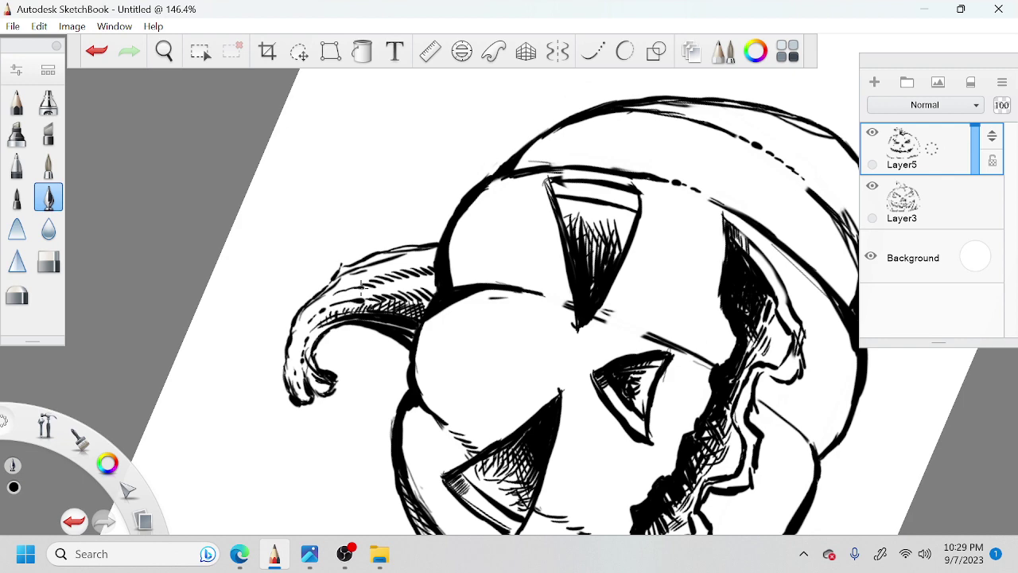
Step: Touch up the ink at the top of the left lobe, where it meets the middle lobe
key(space)
drag(587, 390, 530, 284)
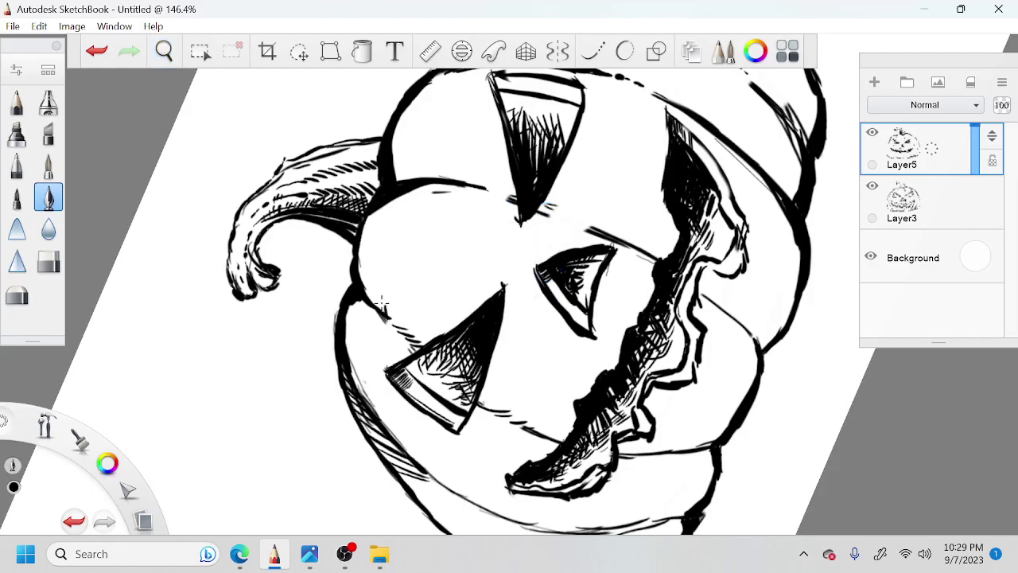
drag(344, 302, 334, 331)
Step: Add small hatch strokes below the nose's left corner, plus dots and pock marks beneath the left eye
key(space)
drag(449, 303, 389, 354)
drag(579, 390, 467, 450)
drag(553, 425, 509, 450)
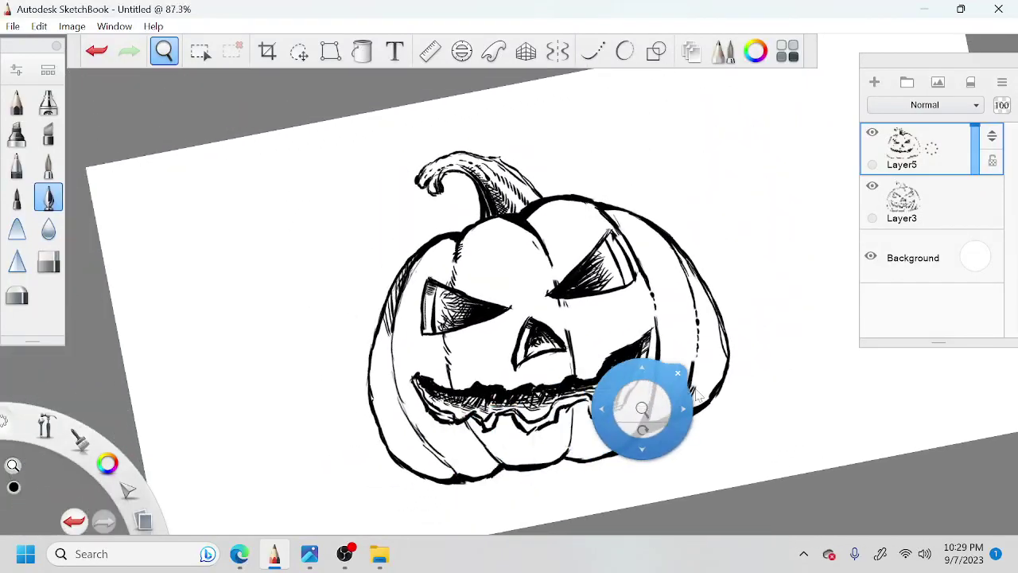
drag(724, 422, 706, 405)
mouse_move(744, 369)
mouse_down()
mouse_move(712, 400)
mouse_move(670, 412)
mouse_move(700, 358)
mouse_up()
mouse_move(484, 165)
mouse_down()
mouse_move(466, 184)
mouse_move(468, 202)
mouse_up()
key(space)
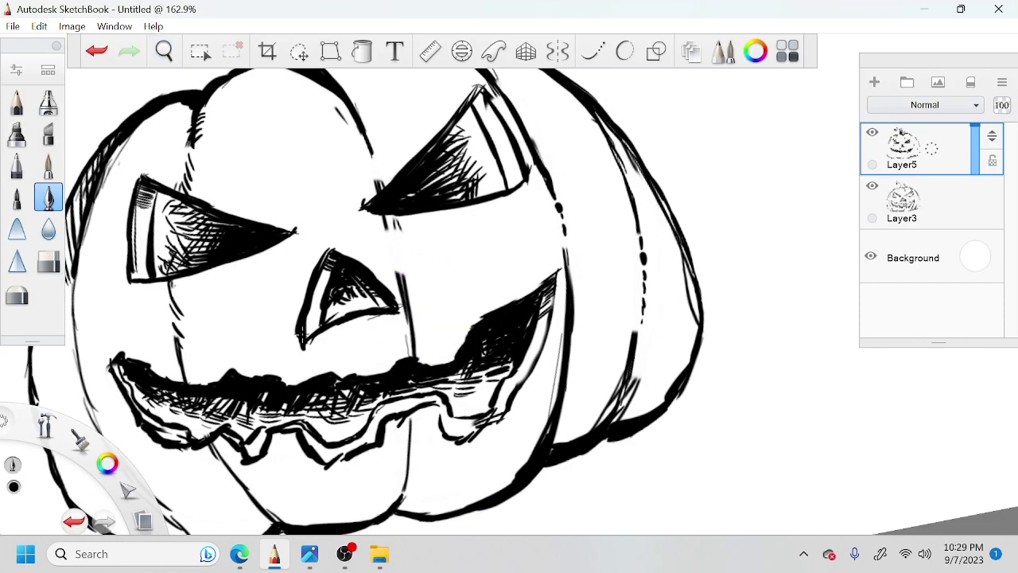
drag(291, 342, 295, 358)
click(243, 277)
drag(216, 282, 221, 285)
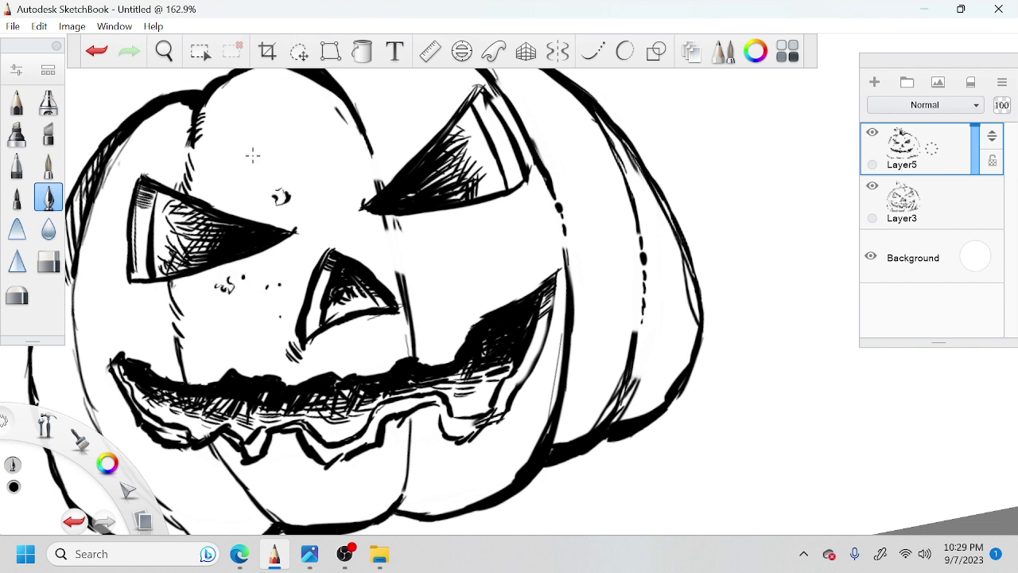
Step: Scatter dots and pock marks on the forehead and right cheek, and add short texture dashes to the forehead and outer right lobe
drag(233, 160, 244, 161)
click(470, 245)
key(space)
drag(537, 279, 641, 377)
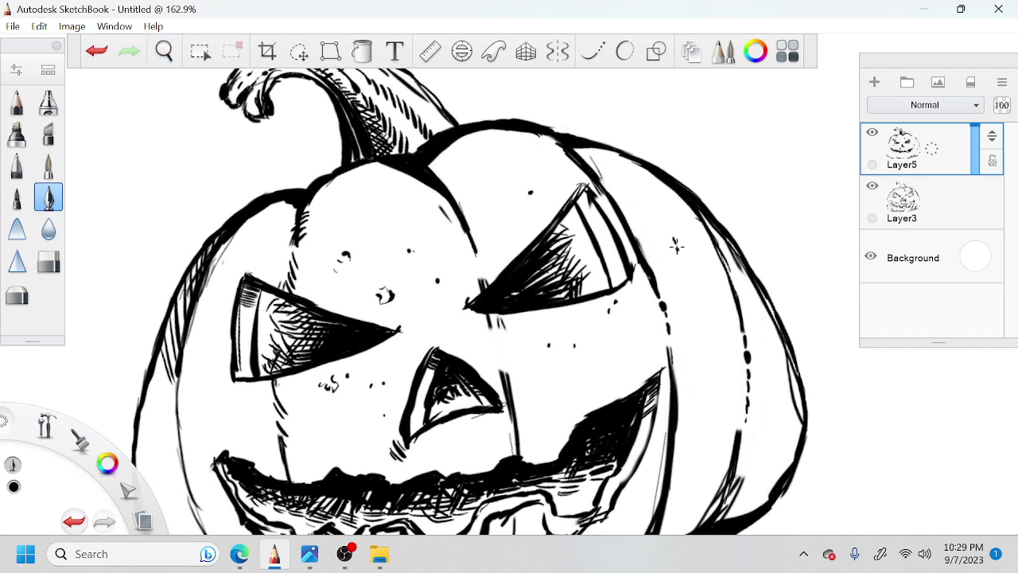
drag(680, 266, 694, 296)
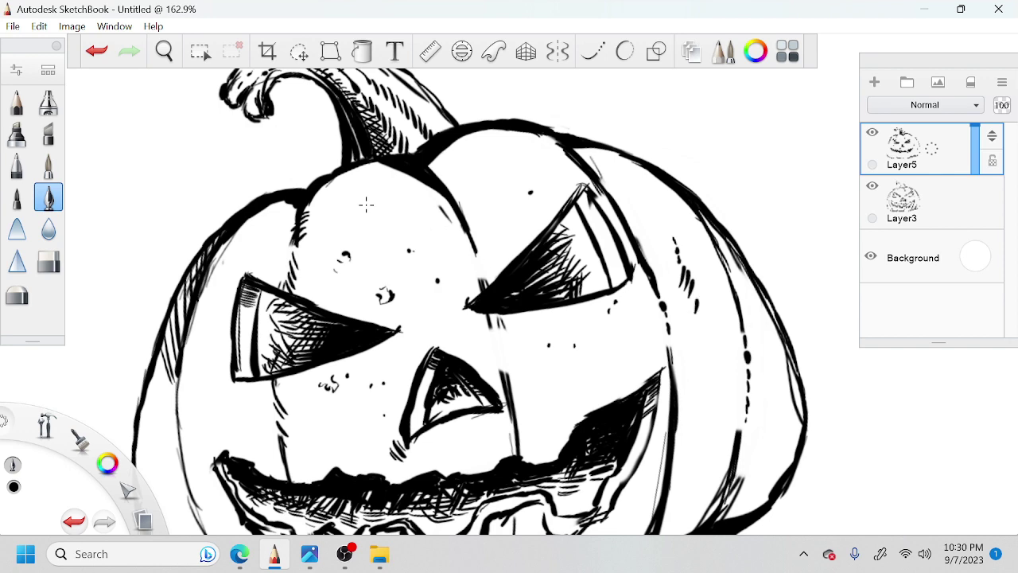
drag(369, 186, 357, 220)
Step: Hatch along the left rib line and cross-hatch the shadow at the bottom of the pumpkin's outer left lobe
key(space)
drag(524, 367, 548, 255)
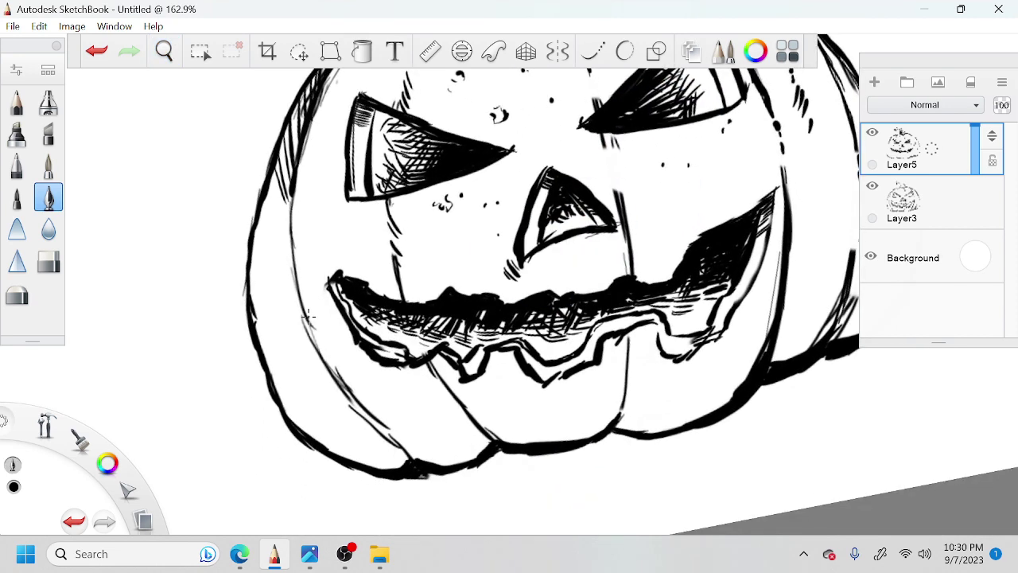
mouse_move(309, 318)
mouse_down()
mouse_move(329, 386)
mouse_move(329, 357)
mouse_move(362, 425)
mouse_move(367, 401)
mouse_move(396, 430)
mouse_move(405, 456)
mouse_move(396, 447)
mouse_move(389, 472)
mouse_move(389, 439)
mouse_move(384, 471)
mouse_up()
mouse_move(374, 436)
mouse_down()
mouse_move(385, 454)
mouse_move(377, 467)
mouse_up()
mouse_move(372, 424)
mouse_down()
mouse_move(382, 444)
mouse_move(371, 462)
mouse_up()
mouse_move(358, 434)
mouse_down()
mouse_move(367, 453)
mouse_move(360, 462)
mouse_up()
mouse_move(349, 423)
mouse_down()
mouse_move(362, 451)
mouse_move(351, 460)
mouse_up()
mouse_move(336, 419)
mouse_down()
mouse_move(350, 452)
mouse_move(348, 439)
mouse_move(306, 414)
mouse_move(386, 461)
mouse_up()
mouse_move(356, 422)
mouse_down()
mouse_move(372, 458)
mouse_move(362, 458)
mouse_up()
drag(329, 407, 350, 448)
drag(325, 406, 331, 430)
drag(327, 429, 338, 455)
mouse_move(305, 396)
mouse_down()
mouse_move(325, 442)
mouse_move(305, 425)
mouse_up()
mouse_move(285, 390)
mouse_down()
mouse_move(294, 418)
mouse_move(290, 409)
mouse_up()
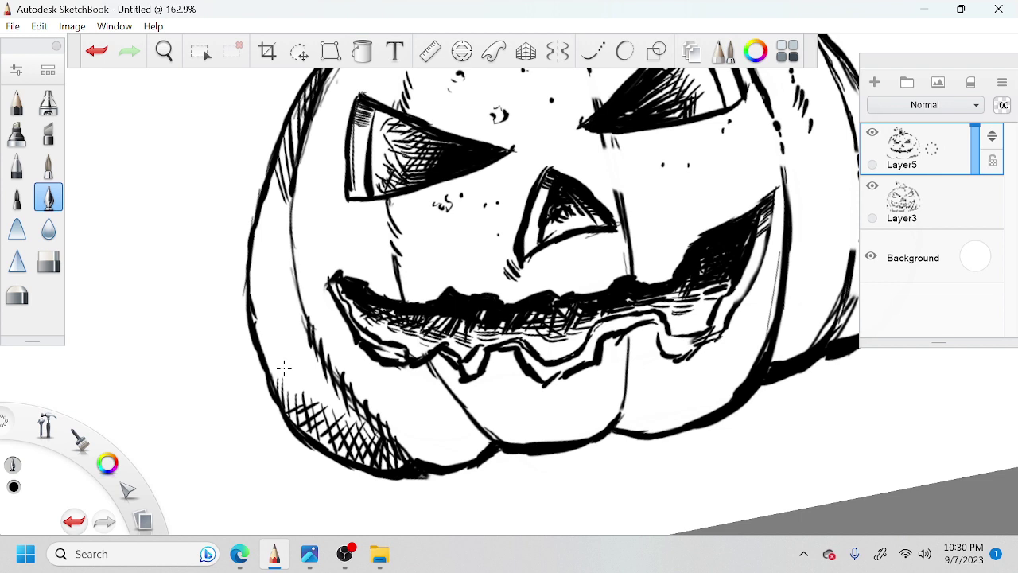
Step: Hatch and cross-hatch the bottom edge of the second lobe from the left
mouse_move(407, 433)
mouse_down()
mouse_move(415, 463)
mouse_move(434, 465)
mouse_move(437, 453)
mouse_up()
drag(436, 446, 445, 464)
mouse_move(441, 429)
mouse_down()
mouse_move(450, 465)
mouse_move(490, 445)
mouse_up()
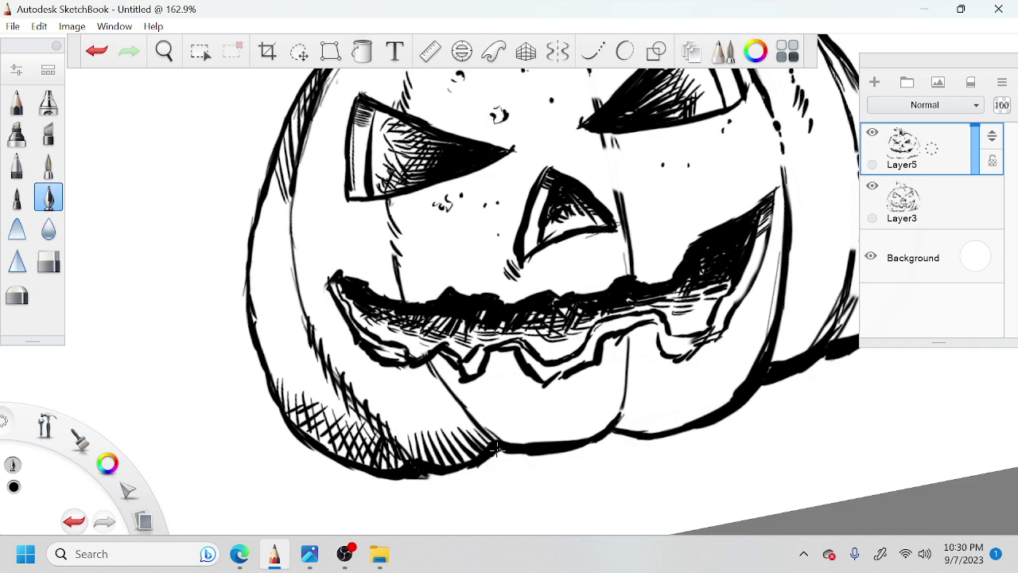
key(space)
drag(543, 406, 551, 362)
key(space)
drag(611, 326, 607, 354)
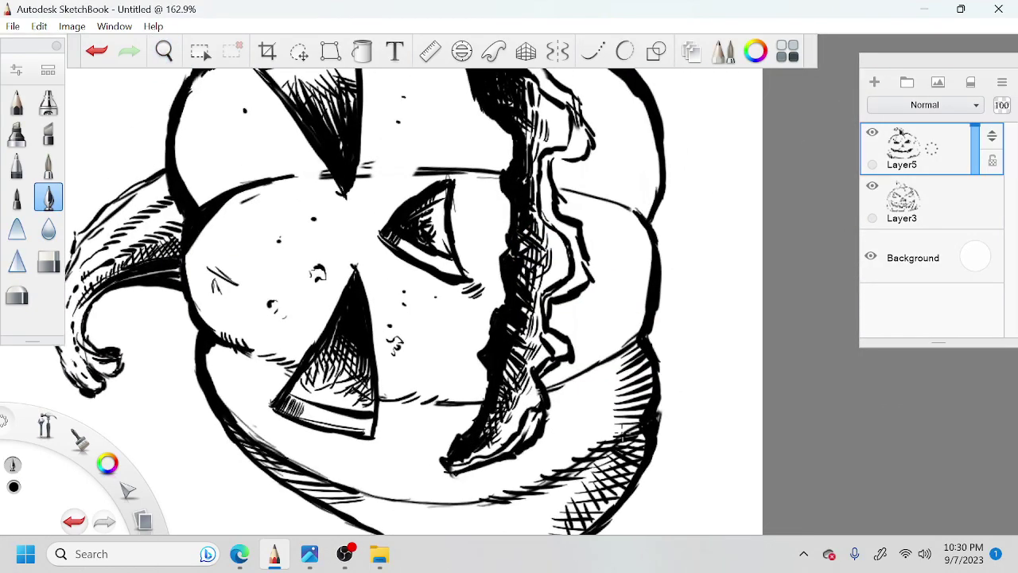
drag(641, 402, 620, 428)
drag(648, 380, 621, 408)
drag(645, 361, 620, 388)
drag(641, 345, 615, 366)
drag(635, 336, 626, 346)
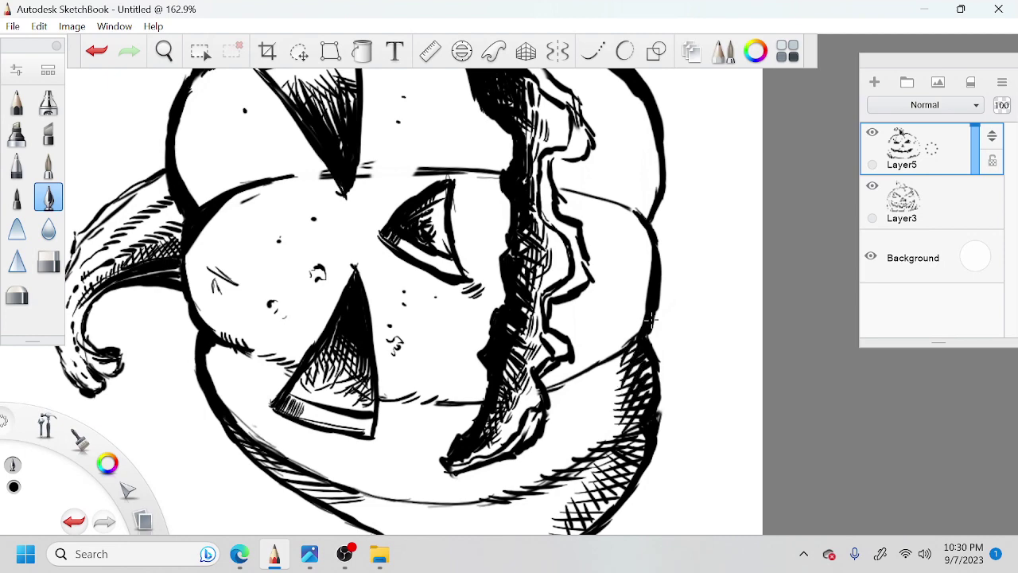
Step: Hatch short shadow strokes along the bottom edges of the two lobes beneath the mouth's middle and right side
key(space)
drag(674, 283, 652, 342)
mouse_move(602, 392)
mouse_down()
mouse_move(621, 380)
mouse_move(630, 315)
mouse_up()
mouse_move(611, 326)
mouse_down()
mouse_move(630, 299)
mouse_move(623, 236)
mouse_up()
mouse_move(619, 267)
mouse_down()
mouse_move(641, 218)
mouse_move(627, 198)
mouse_up()
drag(623, 194, 637, 219)
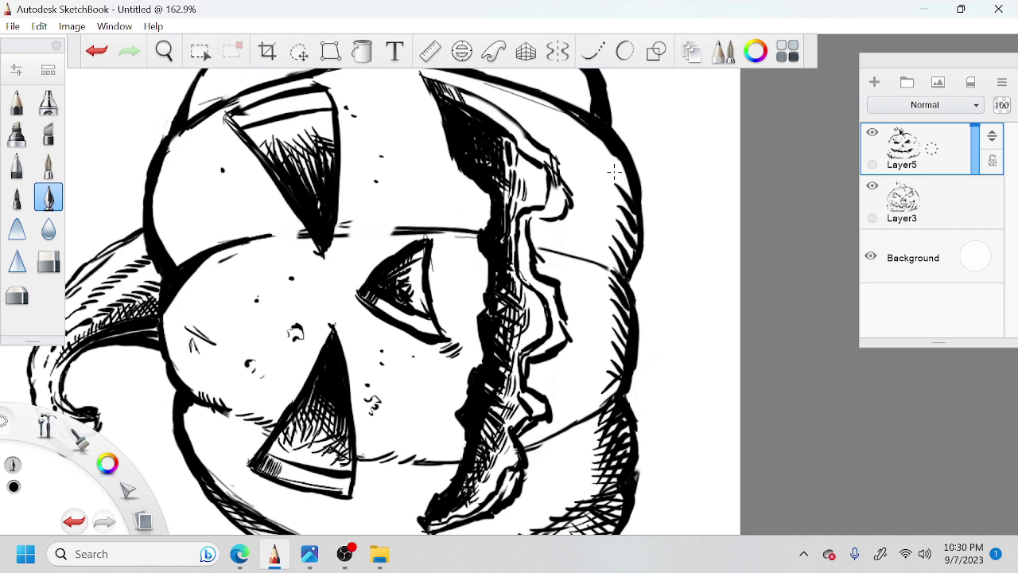
mouse_move(611, 165)
mouse_down()
mouse_move(630, 193)
mouse_move(623, 169)
mouse_up()
Step: Hatch the shadow at the bottom of the pumpkin's outer right lobe
mouse_move(650, 178)
mouse_down()
mouse_move(599, 320)
mouse_move(566, 298)
mouse_move(565, 245)
mouse_up()
key(space)
drag(557, 269, 592, 183)
drag(589, 221, 602, 180)
drag(595, 215, 611, 172)
drag(602, 200, 611, 155)
Step: Cross-hatch over the shadow strokes along the bottom edges of the lobes beneath the mouth
key(space)
mouse_move(587, 229)
mouse_down()
mouse_move(521, 268)
mouse_move(598, 229)
mouse_up()
mouse_move(515, 410)
mouse_down()
mouse_move(498, 400)
mouse_move(519, 404)
mouse_up()
drag(523, 398, 533, 399)
mouse_move(539, 388)
mouse_down()
mouse_move(547, 398)
mouse_move(537, 391)
mouse_up()
drag(539, 378, 547, 388)
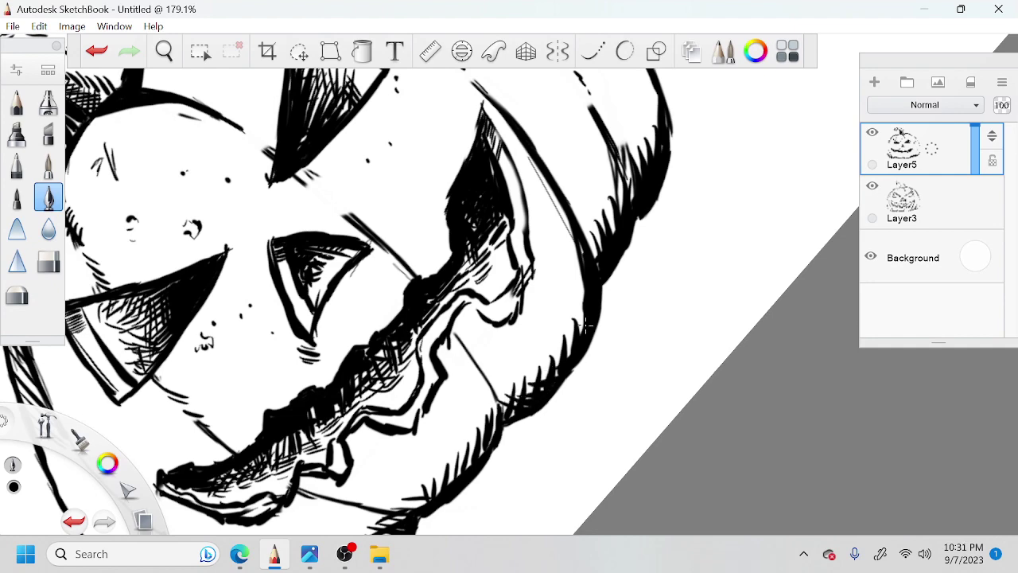
key(space)
drag(532, 330, 588, 257)
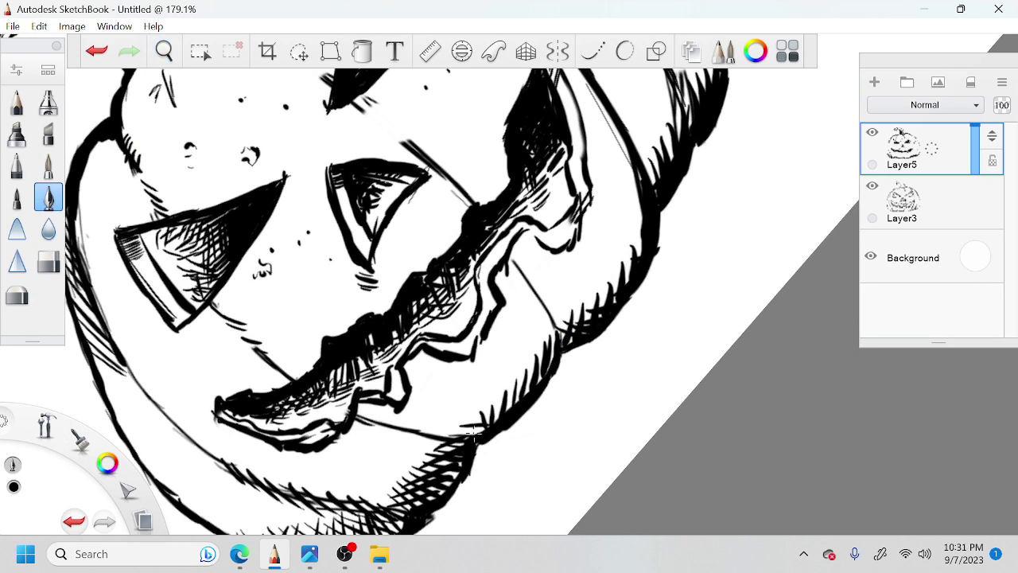
mouse_move(475, 427)
mouse_down()
mouse_move(459, 424)
mouse_move(520, 396)
mouse_move(523, 377)
mouse_up()
drag(525, 388, 533, 375)
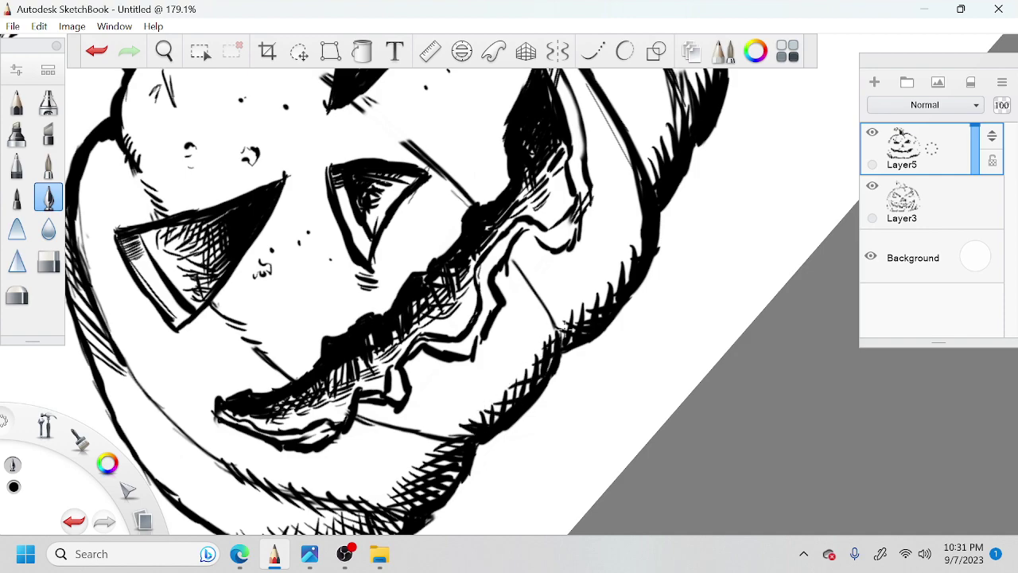
Step: Add a new layer above the inked pumpkin layer
key(space)
drag(581, 321, 504, 397)
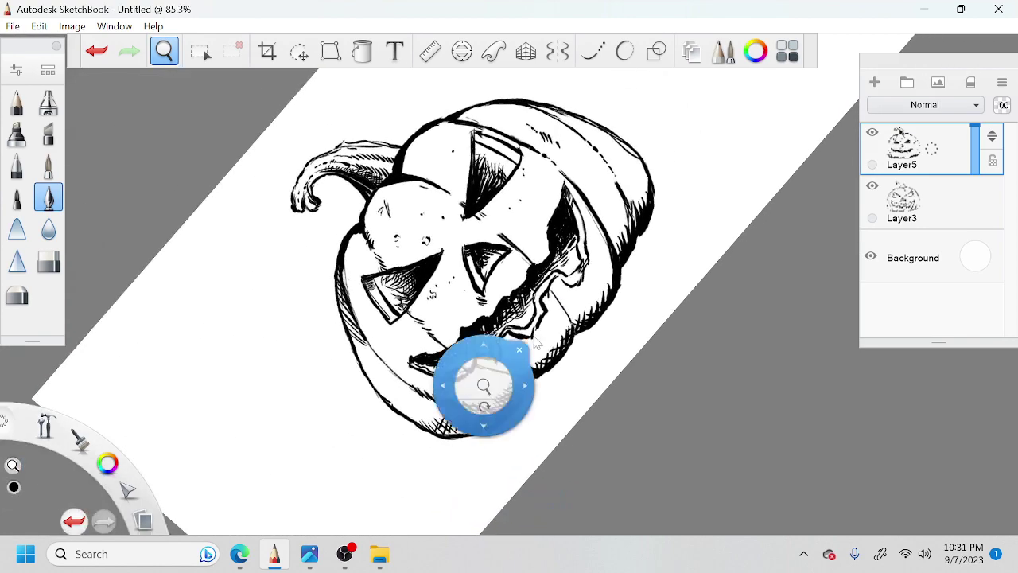
drag(550, 345, 505, 388)
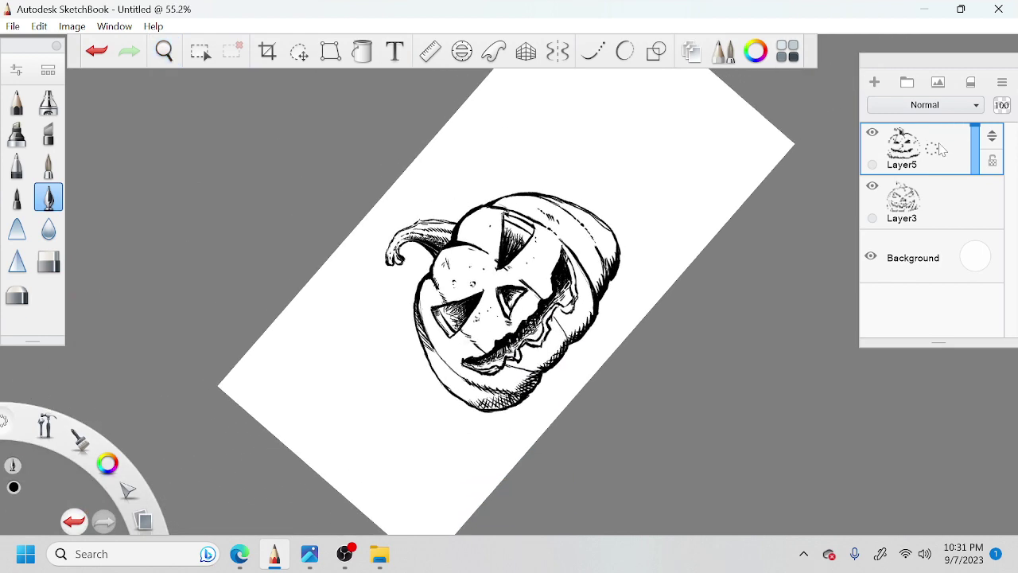
click(942, 149)
drag(942, 149, 939, 98)
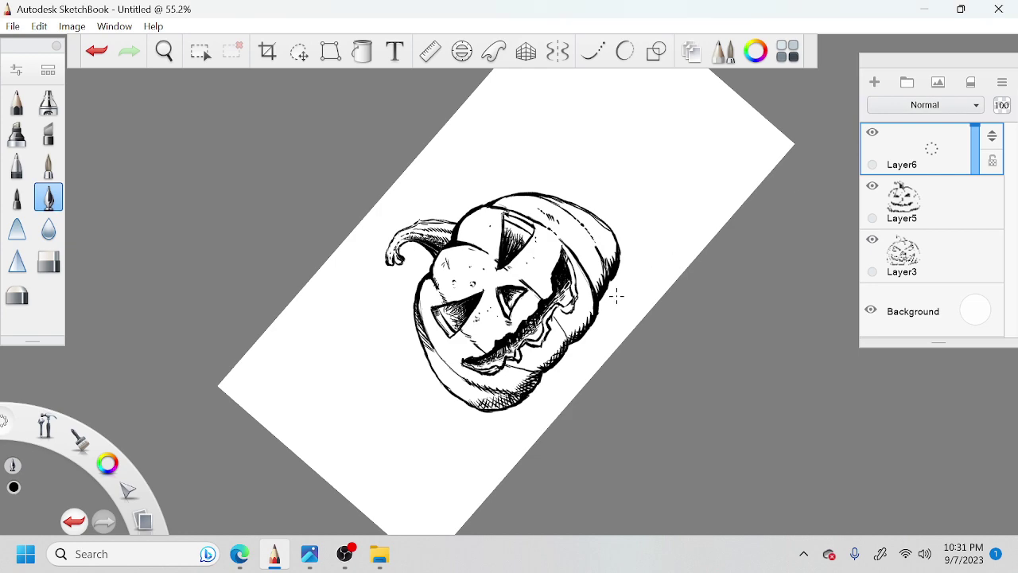
Step: Draw the first grass blades under the pumpkin's lower left side on the new layer
key(space)
drag(555, 309, 570, 291)
scroll(563, 255, up, 2)
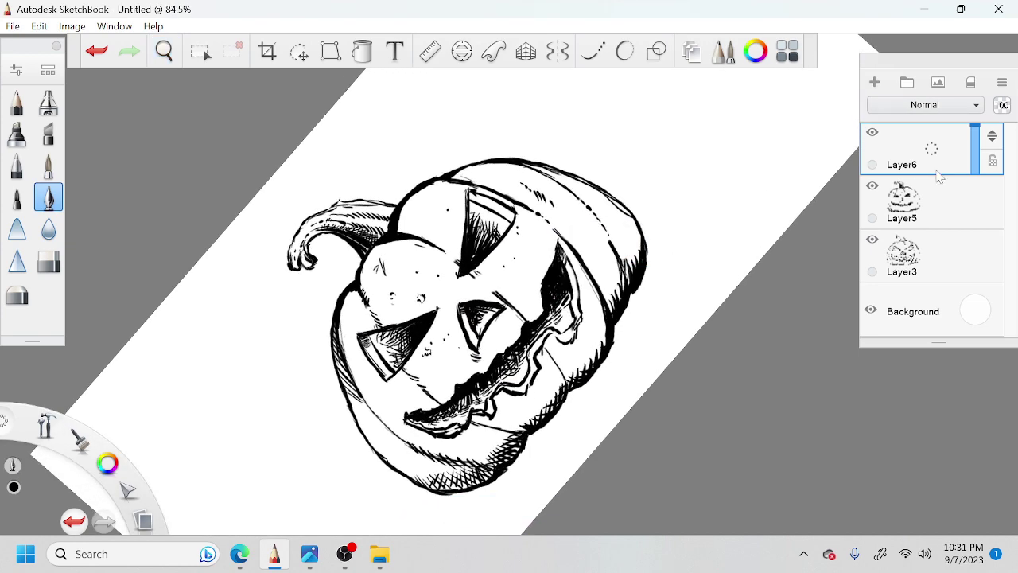
key(space)
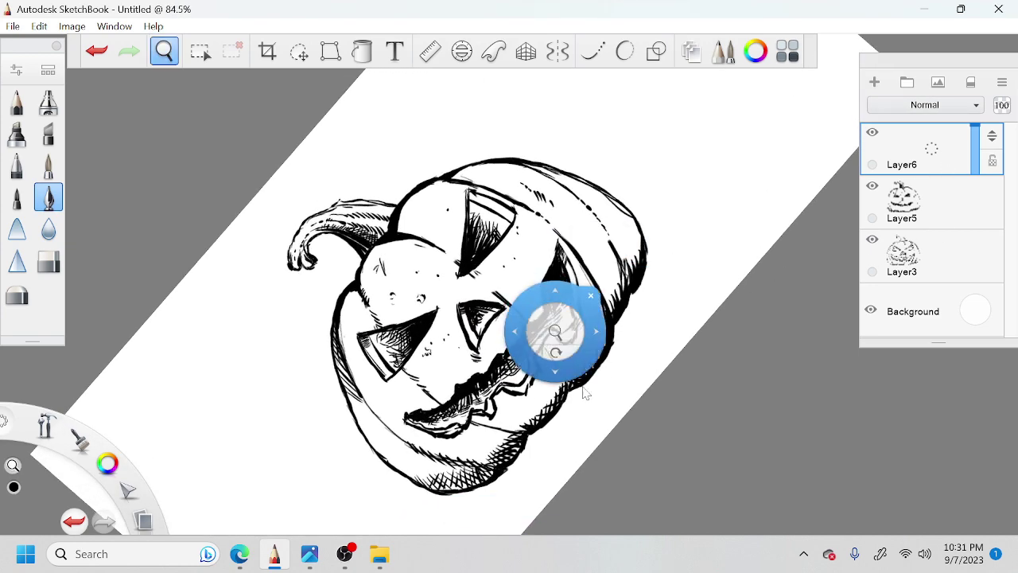
drag(582, 415, 581, 358)
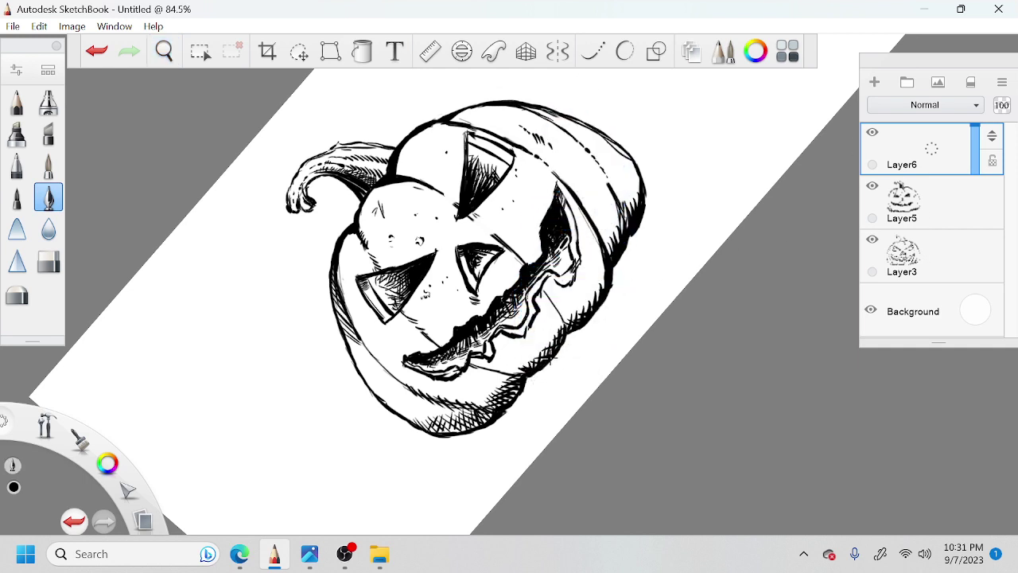
key(space)
drag(528, 322, 558, 330)
mouse_move(578, 356)
mouse_down()
mouse_move(596, 313)
mouse_move(529, 379)
mouse_up()
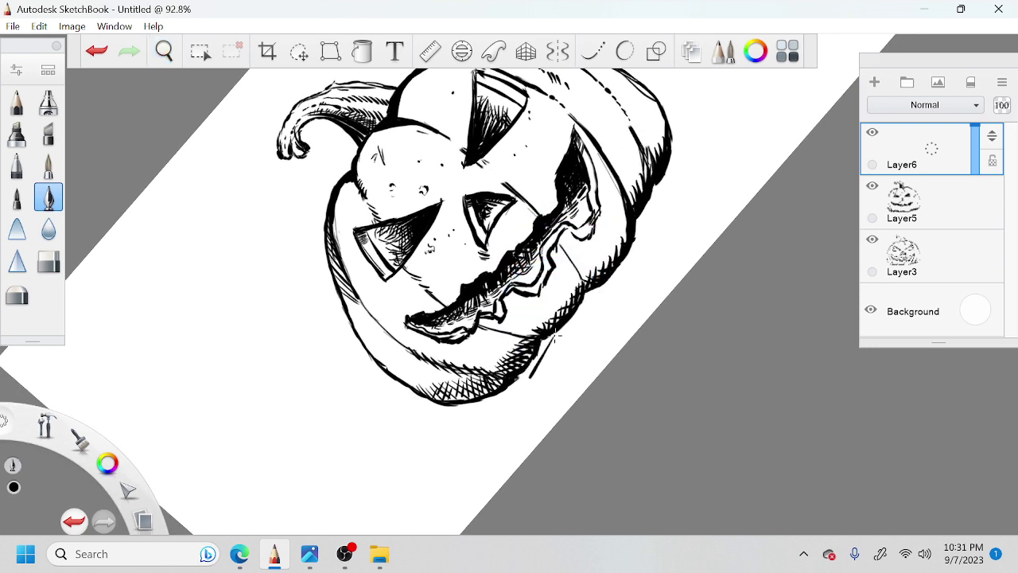
drag(550, 340, 519, 403)
drag(557, 350, 511, 409)
drag(529, 373, 469, 450)
drag(502, 387, 459, 436)
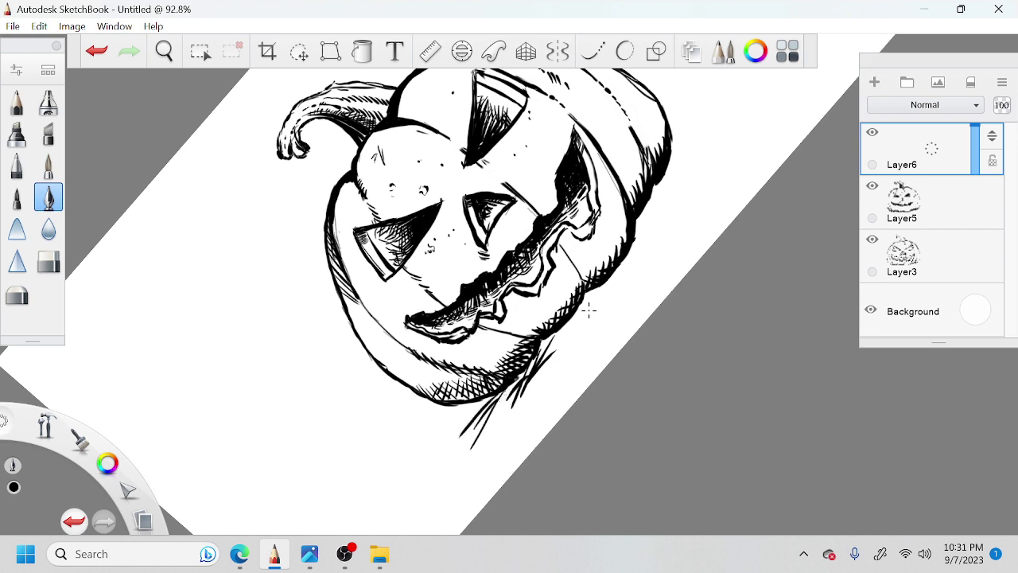
Step: Continue the grass strokes along the pumpkin's base toward its right side
mouse_move(590, 304)
mouse_down()
mouse_move(547, 374)
mouse_move(557, 345)
mouse_up()
mouse_move(617, 271)
mouse_down()
mouse_move(585, 332)
mouse_move(590, 308)
mouse_up()
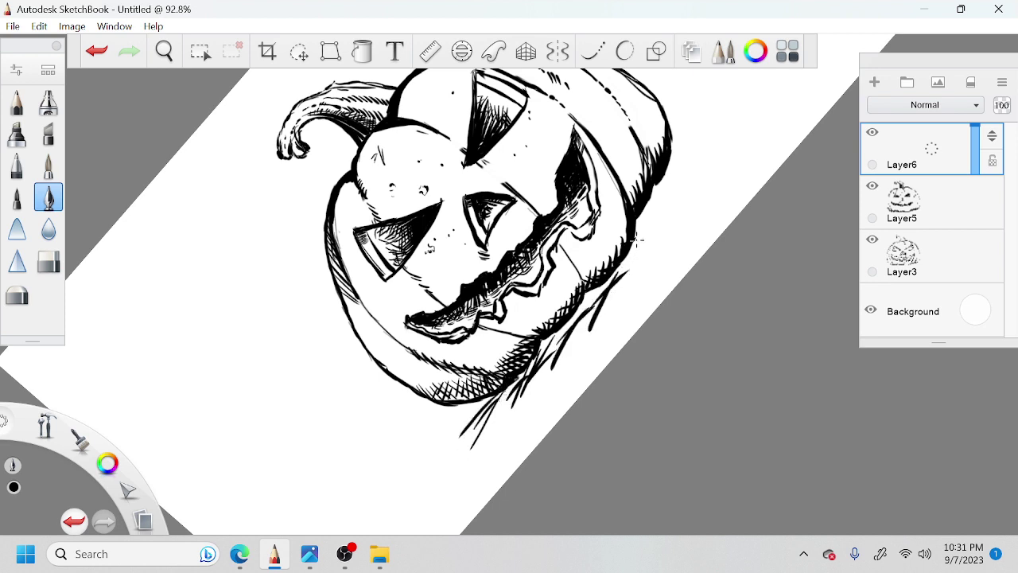
drag(641, 237, 622, 286)
drag(654, 237, 627, 263)
drag(575, 312, 540, 377)
drag(568, 321, 539, 355)
mouse_move(667, 211)
mouse_down()
mouse_move(629, 246)
mouse_move(636, 228)
mouse_up()
drag(658, 210, 635, 247)
drag(686, 179, 636, 216)
Step: Draw a tuft of tall, curved grass blades beside the pumpkin's lower right side
key(space)
drag(745, 101, 696, 189)
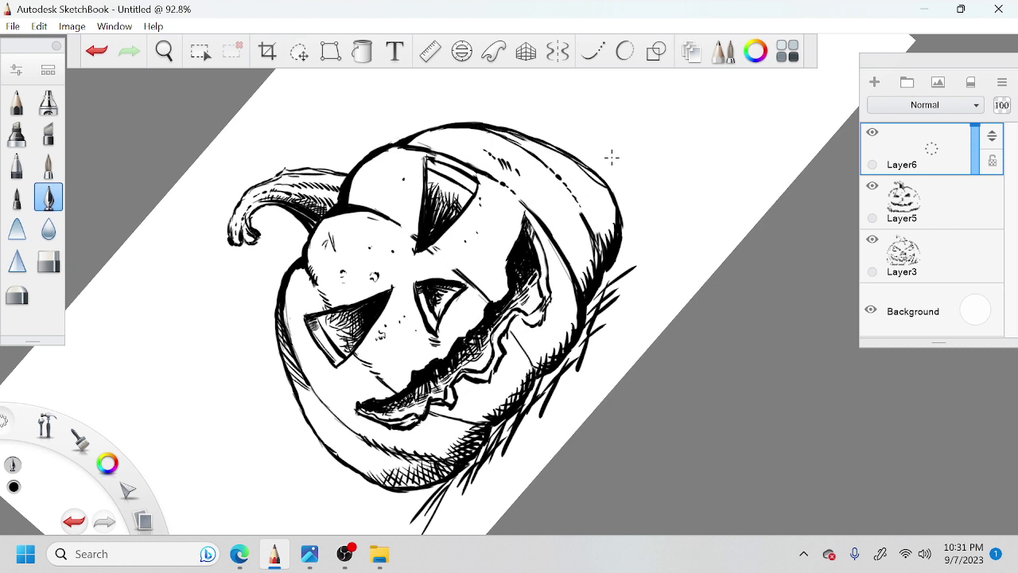
drag(612, 161, 646, 219)
drag(613, 157, 658, 223)
drag(609, 159, 639, 221)
drag(610, 163, 640, 229)
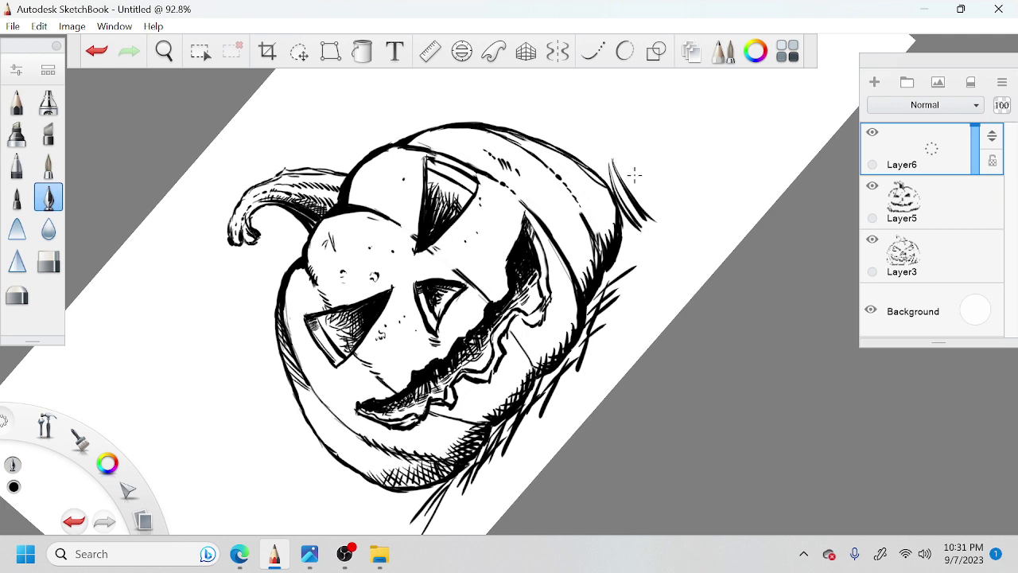
drag(626, 143, 644, 208)
mouse_move(627, 138)
mouse_down()
mouse_move(650, 181)
mouse_move(641, 209)
mouse_up()
Step: Fill the ground around the right grass tuft with short grass strokes and one more tall blade
mouse_move(675, 179)
mouse_down()
mouse_move(623, 233)
mouse_move(621, 250)
mouse_up()
drag(654, 215, 606, 283)
mouse_move(646, 245)
mouse_down()
mouse_move(616, 276)
mouse_move(625, 286)
mouse_up()
drag(680, 215, 646, 255)
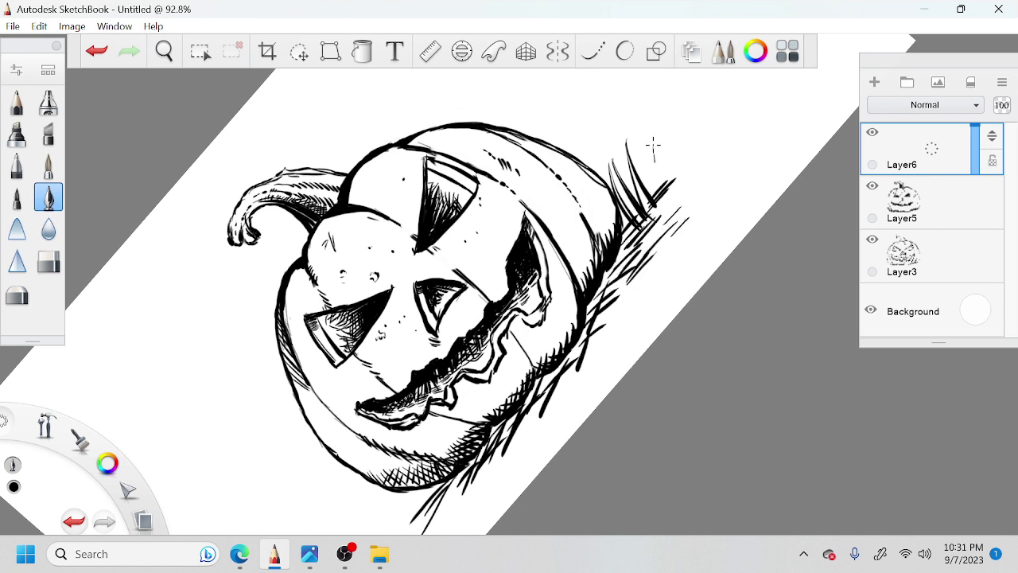
drag(655, 162, 658, 209)
mouse_move(652, 250)
mouse_down()
mouse_move(615, 265)
mouse_move(592, 304)
mouse_up()
Step: Extend the grass beneath the pumpkin's outer left lobe with thin, fanned blades
key(space)
drag(660, 256, 755, 160)
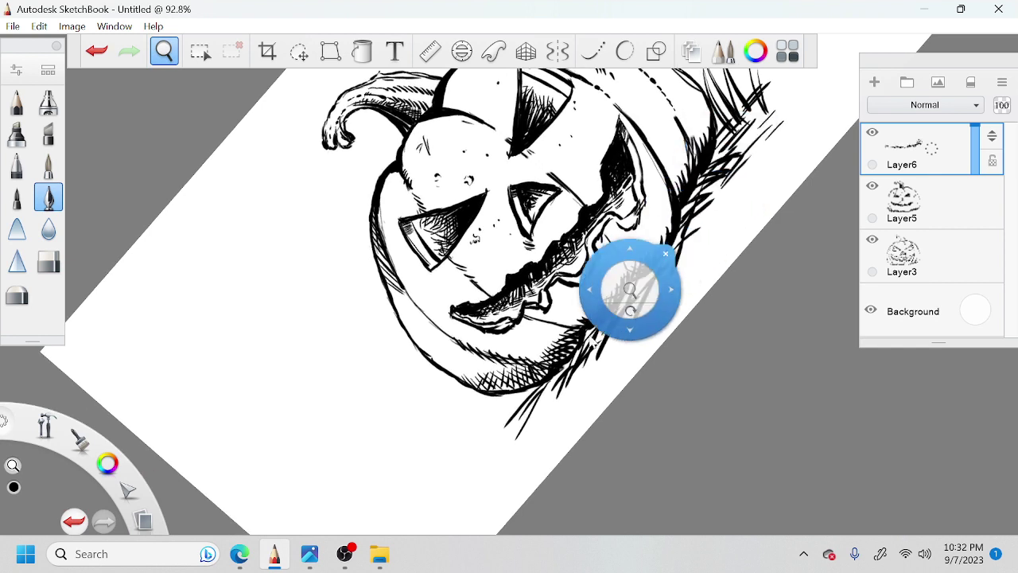
mouse_move(523, 386)
mouse_down()
mouse_move(479, 421)
mouse_move(475, 443)
mouse_move(493, 420)
mouse_move(459, 421)
mouse_move(527, 390)
mouse_up()
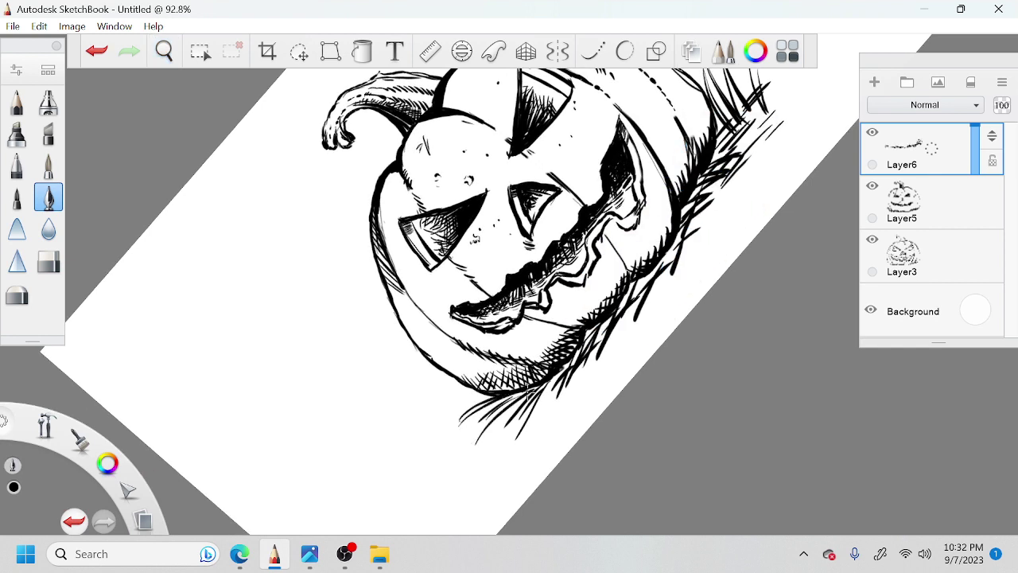
drag(482, 442, 538, 387)
drag(445, 437, 493, 399)
drag(497, 449, 545, 396)
Step: Add thick, slanted grass strokes along the ground beneath the pumpkin's right lobes
key(space)
drag(625, 351, 531, 486)
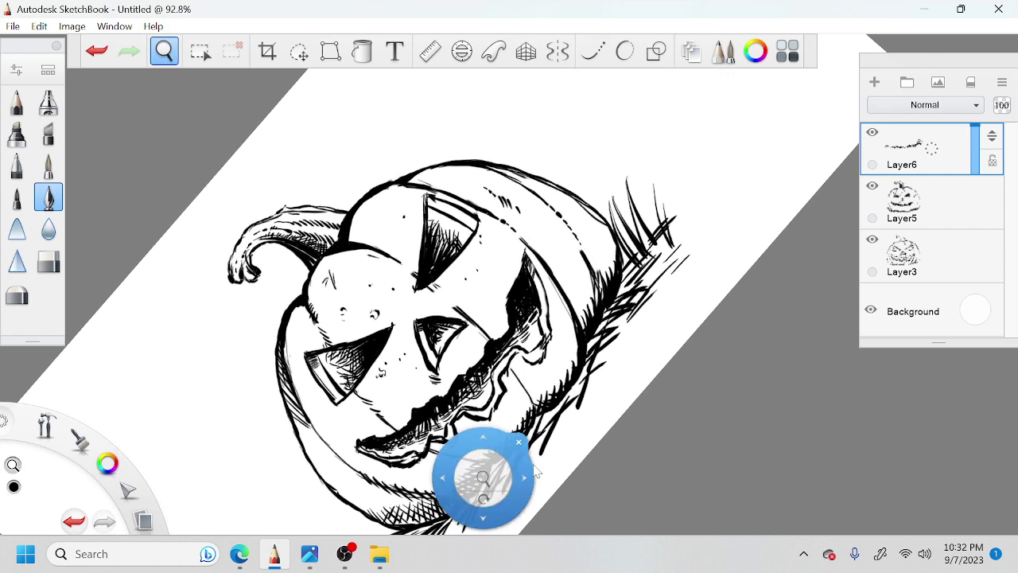
drag(622, 292, 635, 259)
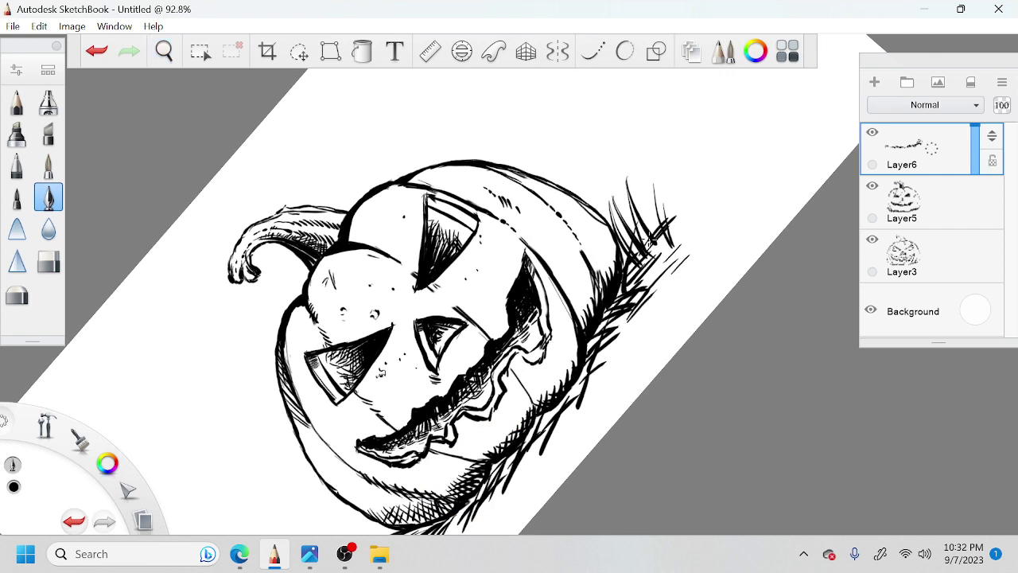
drag(621, 299, 636, 266)
drag(587, 354, 612, 312)
drag(610, 351, 626, 327)
mouse_move(613, 351)
mouse_down()
mouse_move(638, 327)
mouse_move(664, 252)
mouse_up()
Step: Thicken the grass beneath the middle of the pumpkin's base with overlapping slanted strokes
key(space)
drag(611, 322, 651, 290)
drag(626, 334, 662, 296)
drag(598, 364, 572, 395)
mouse_move(611, 346)
mouse_down()
mouse_move(571, 395)
mouse_move(598, 373)
mouse_move(545, 414)
mouse_up()
mouse_move(574, 386)
mouse_down()
mouse_move(545, 424)
mouse_move(553, 422)
mouse_up()
Step: Fill the ground below the left grass tuft with short strokes and fan thin blades outward from the pumpkin's left base
key(space)
drag(620, 337, 692, 287)
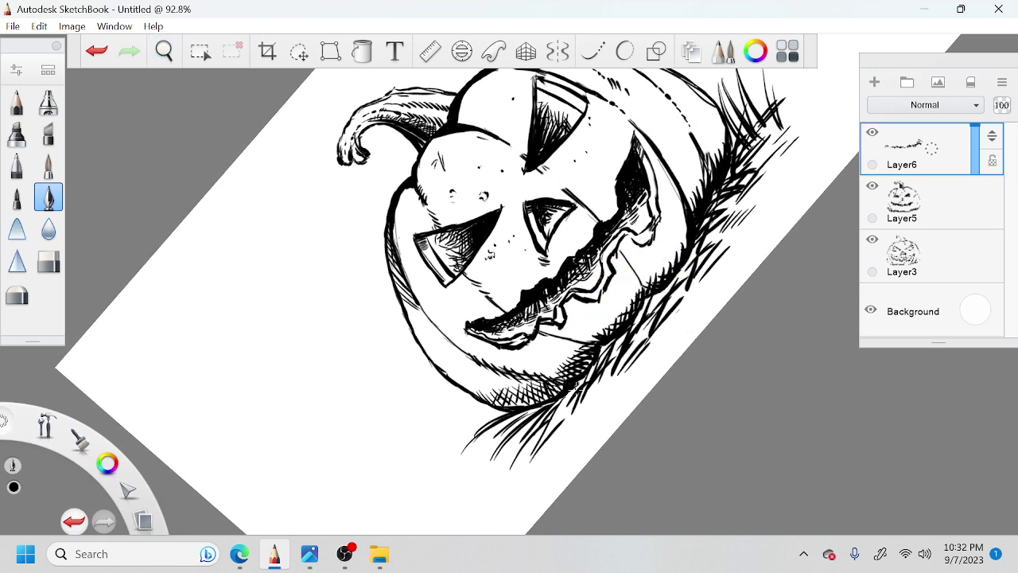
drag(590, 399, 496, 482)
drag(519, 464, 506, 481)
key(space)
drag(620, 335, 611, 349)
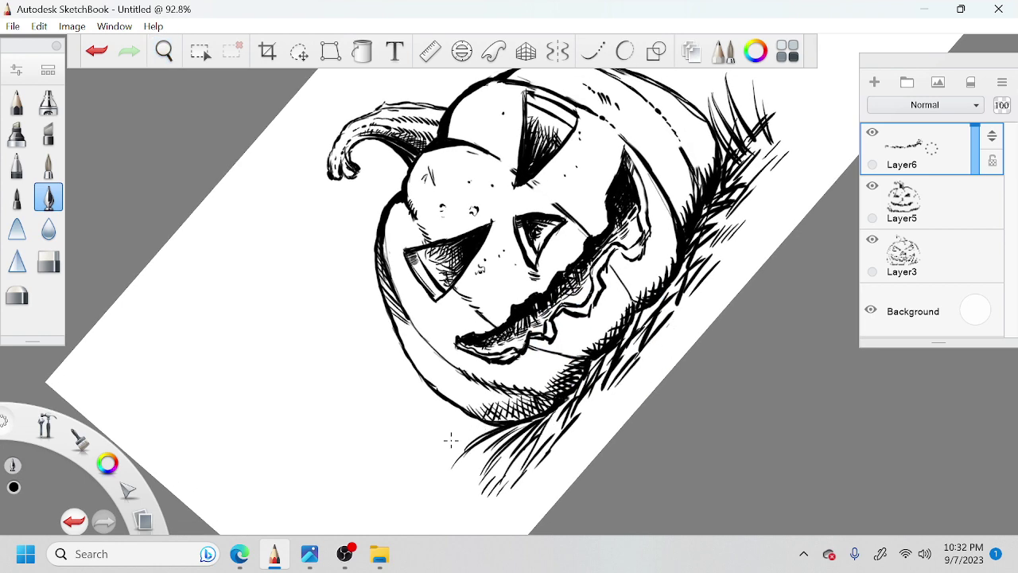
drag(499, 424, 466, 436)
Step: Scatter short foreground grass strokes in a row below the grass under the pumpkin's middle
mouse_move(604, 402)
mouse_down()
mouse_move(587, 427)
mouse_move(603, 396)
mouse_up()
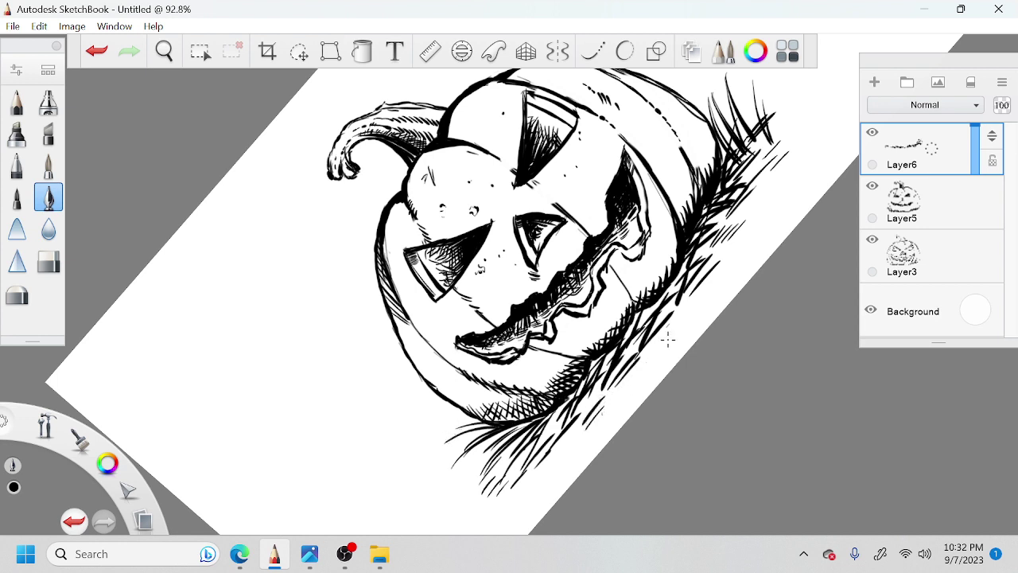
mouse_move(672, 334)
mouse_down()
mouse_move(647, 366)
mouse_move(689, 316)
mouse_up()
mouse_move(696, 315)
mouse_down()
mouse_move(713, 295)
mouse_move(688, 306)
mouse_move(698, 292)
mouse_move(618, 395)
mouse_up()
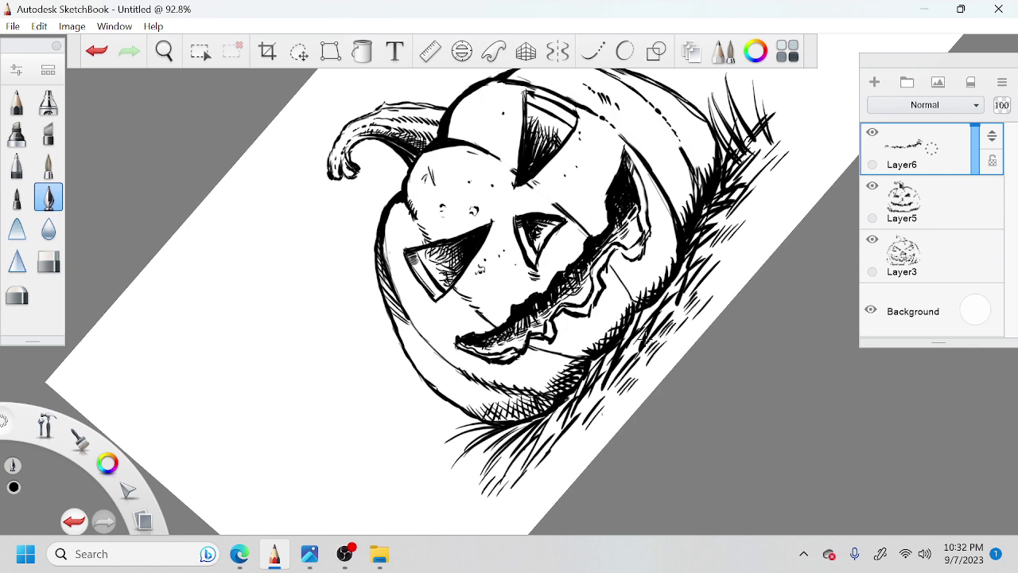
Step: Add a new layer above the grass layer and make Layer6 active again
key(space)
drag(657, 305, 550, 427)
drag(829, 362, 718, 374)
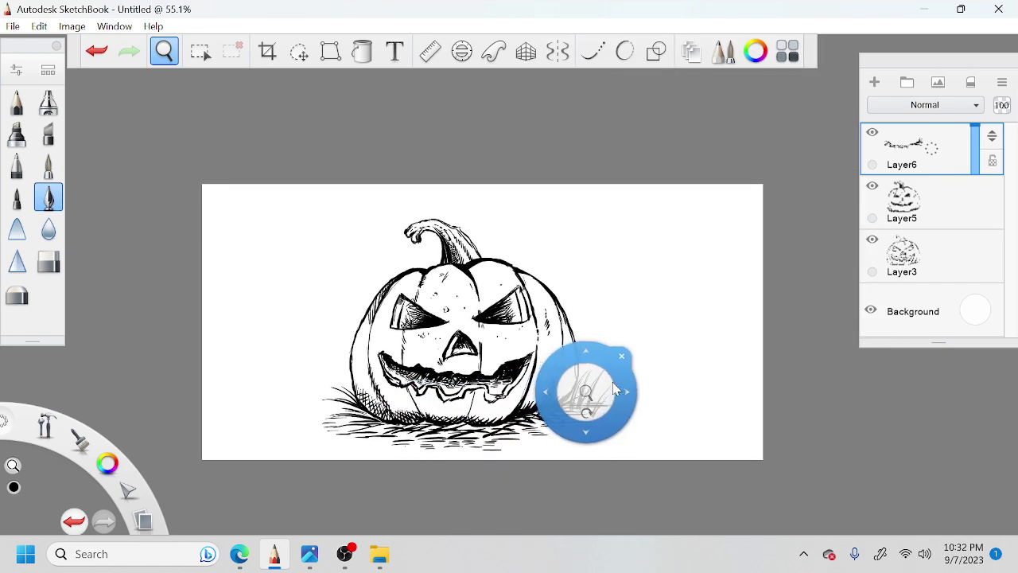
drag(593, 392, 638, 373)
drag(801, 372, 712, 377)
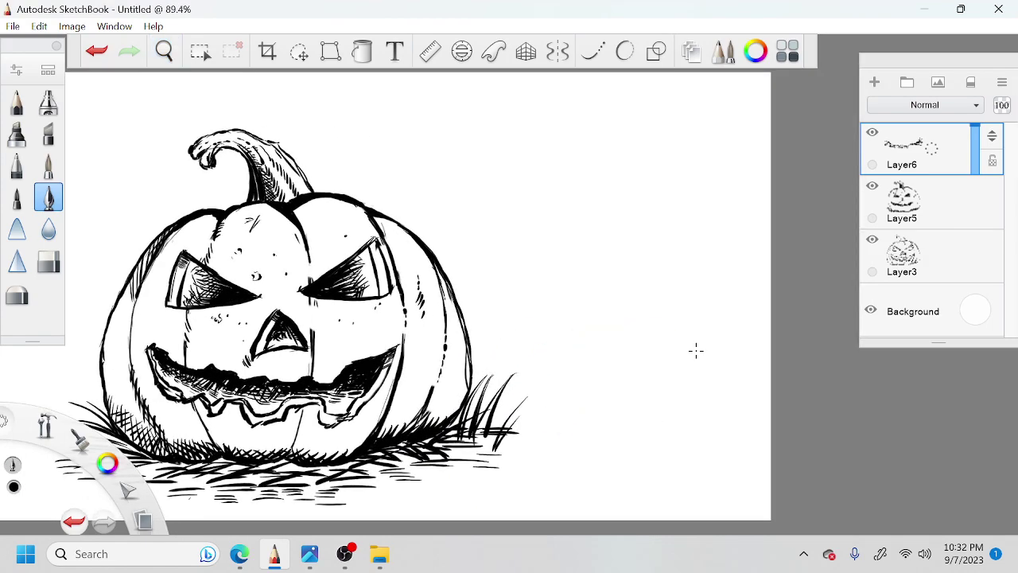
drag(925, 151, 922, 101)
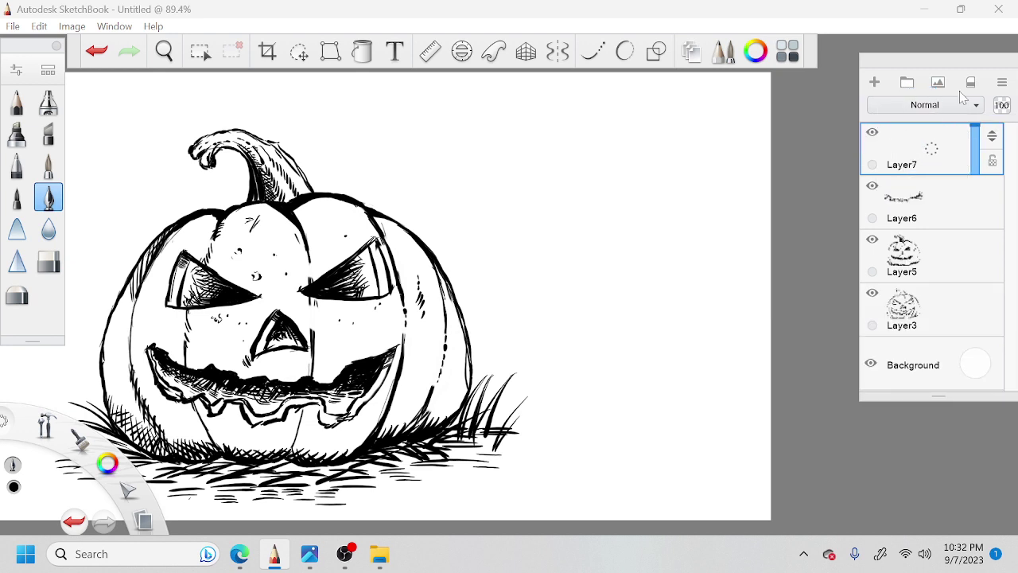
click(915, 216)
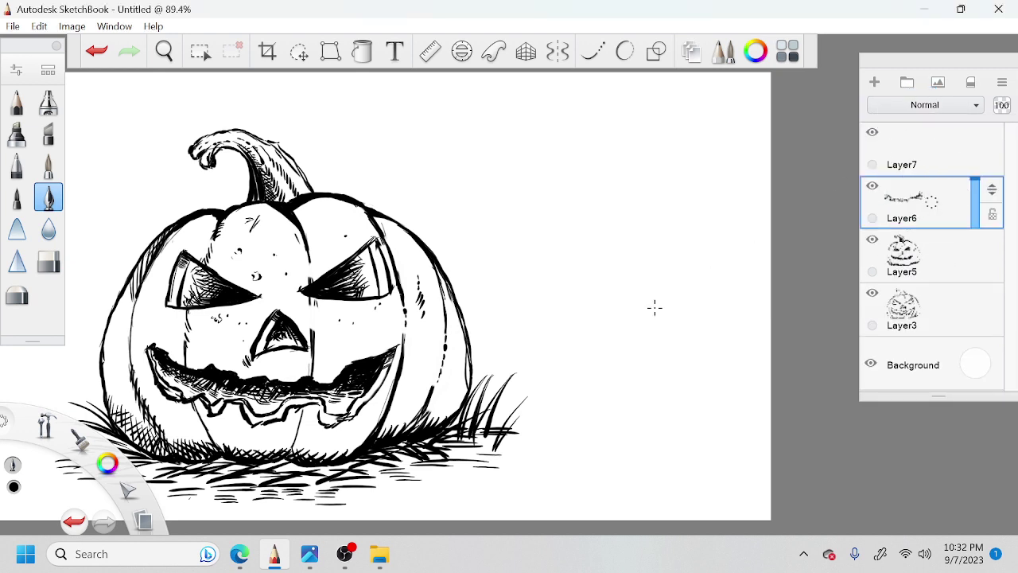
key(space)
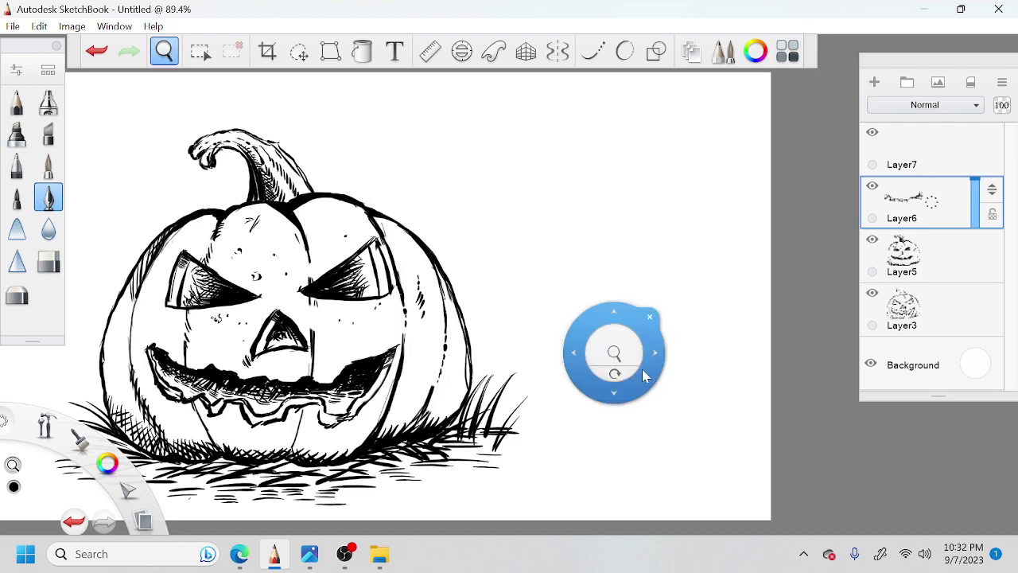
drag(642, 375, 697, 397)
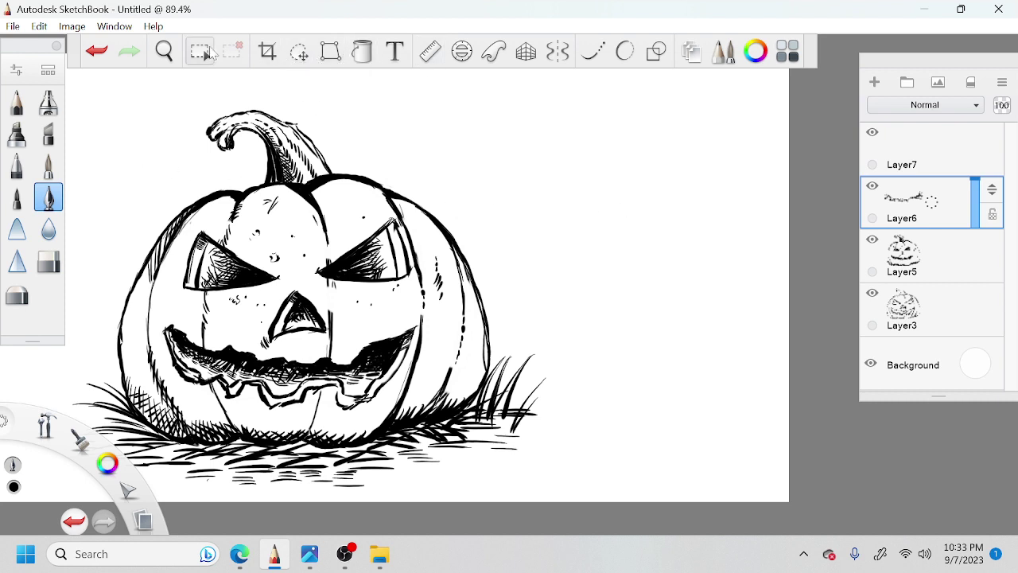
Step: Turn on the straight ruler and set it vertically in the blank area to the right of the pumpkin
click(429, 51)
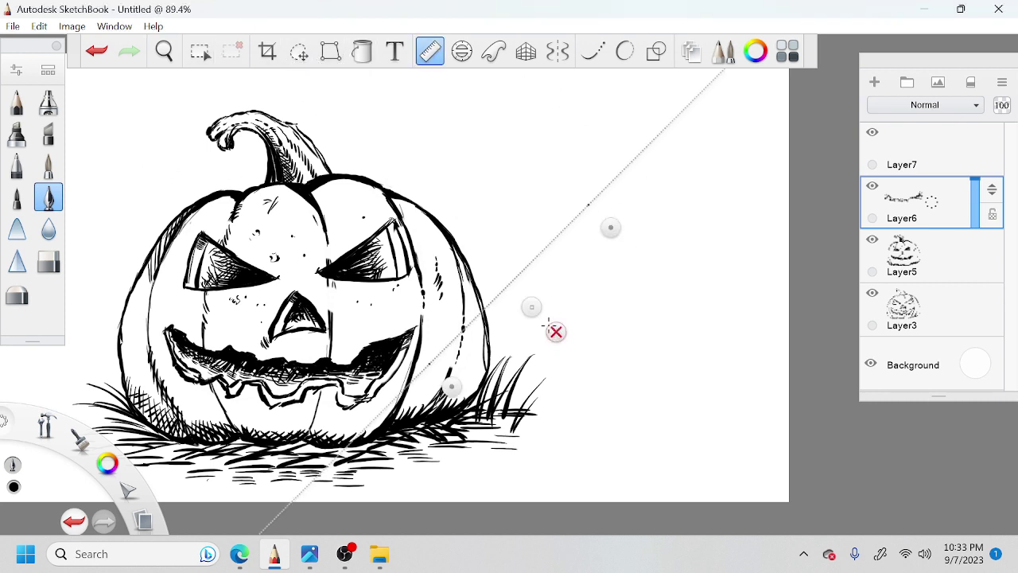
drag(450, 387, 618, 388)
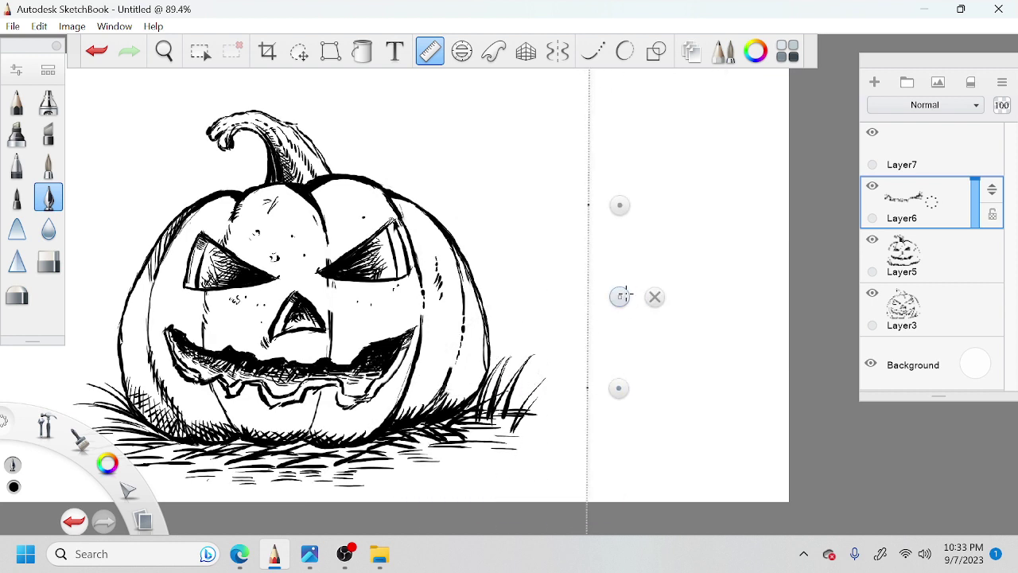
drag(624, 296, 622, 297)
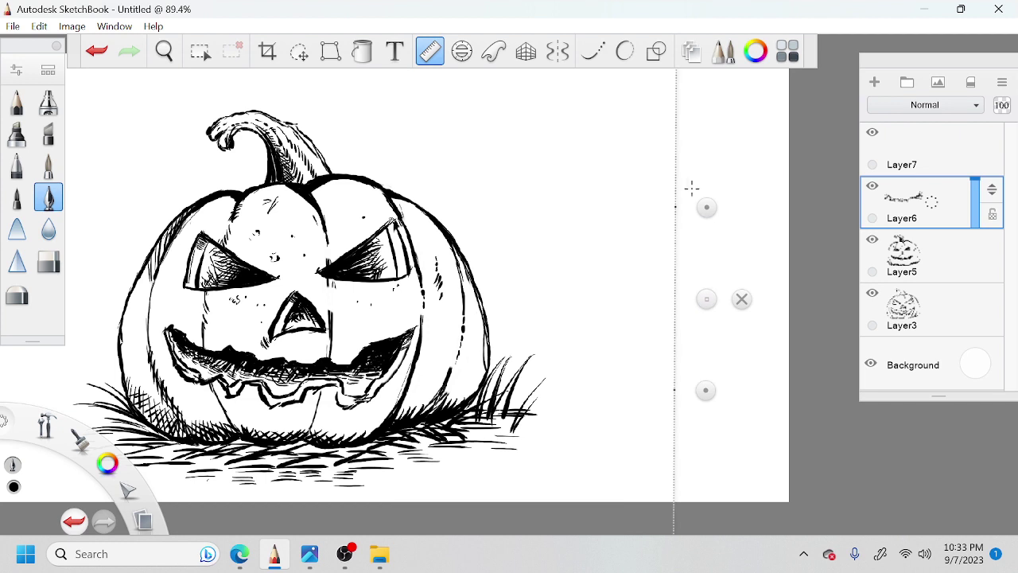
Step: Draw a long vertical line along the ruler in pencil and ink over it, undoing the first trial stroke
drag(675, 165, 676, 293)
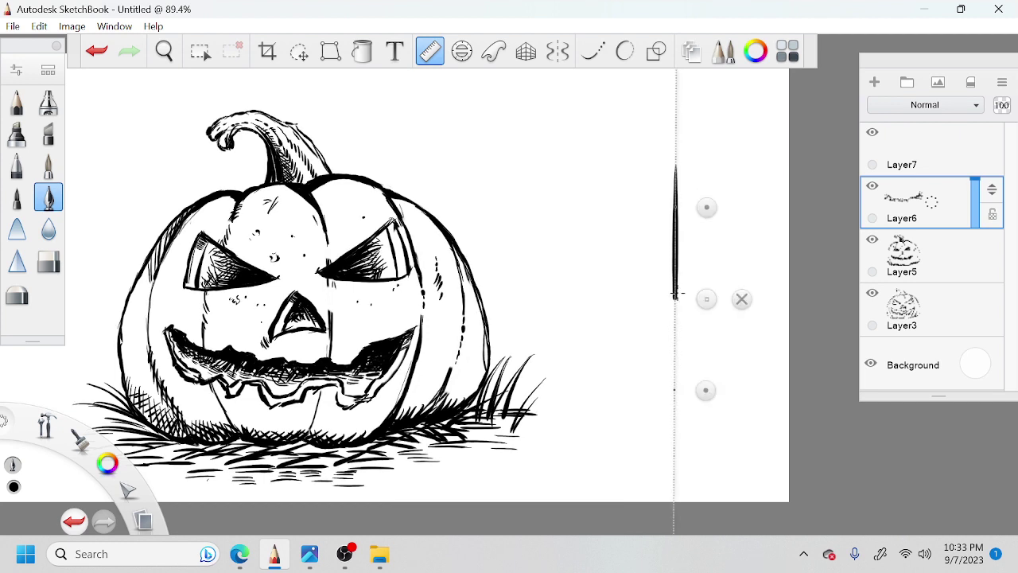
key(ctrl+z)
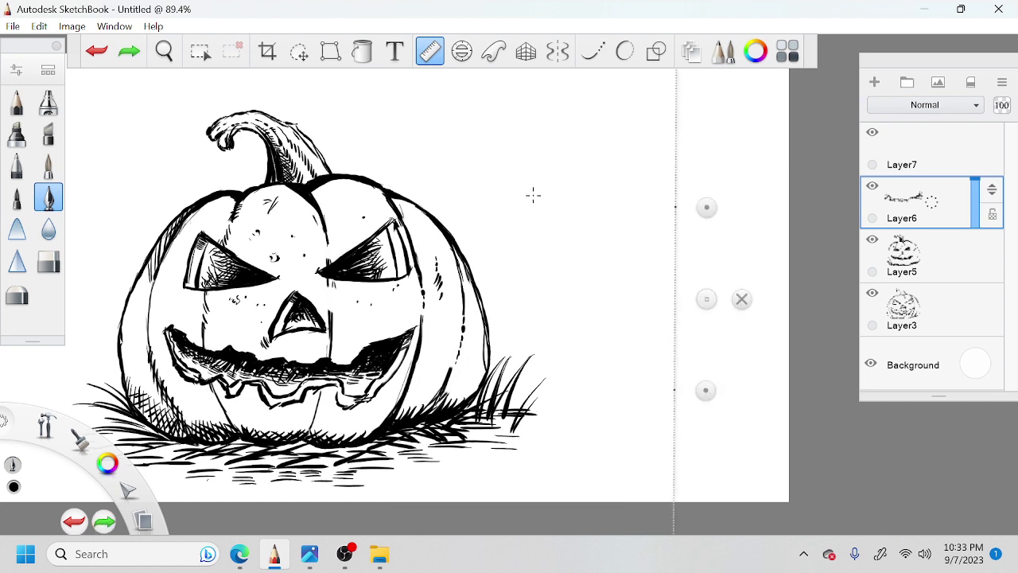
click(17, 102)
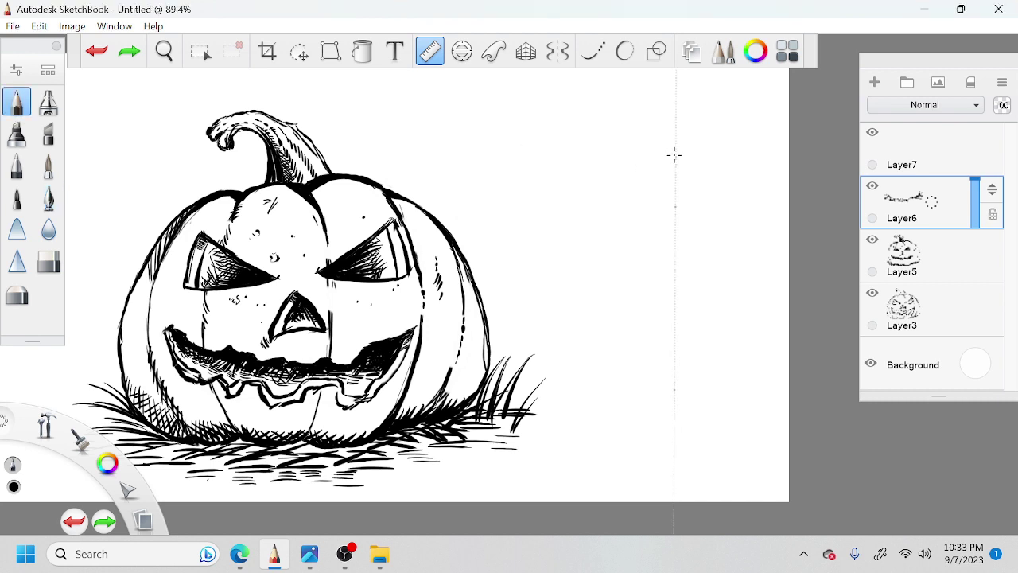
drag(673, 154, 677, 269)
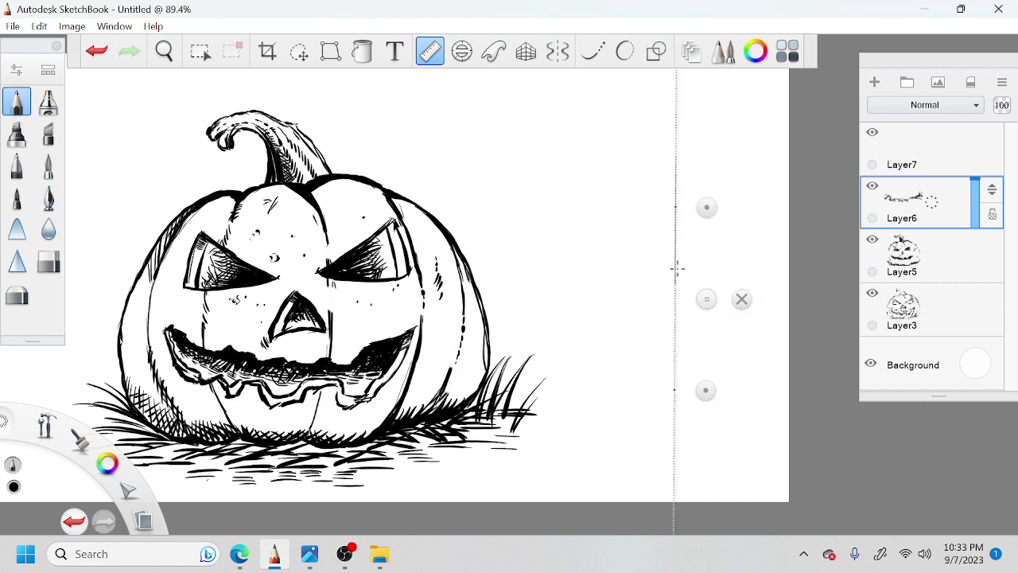
click(49, 197)
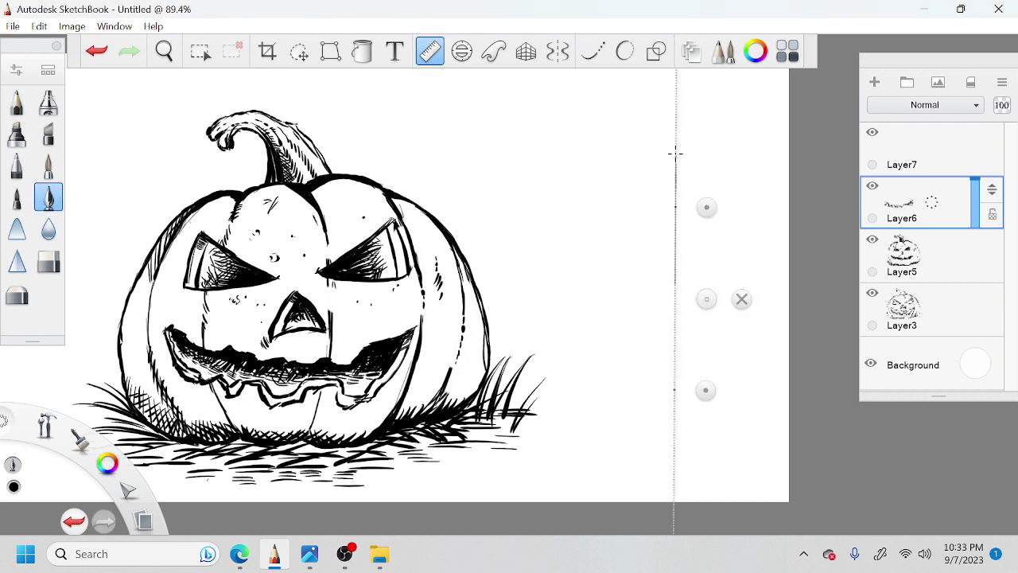
drag(675, 154, 676, 359)
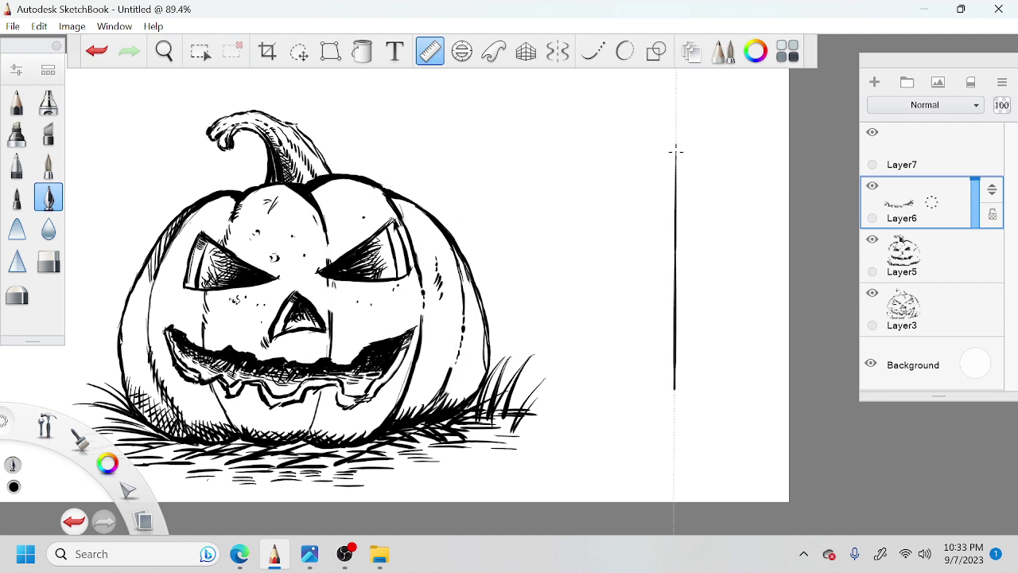
drag(675, 151, 682, 377)
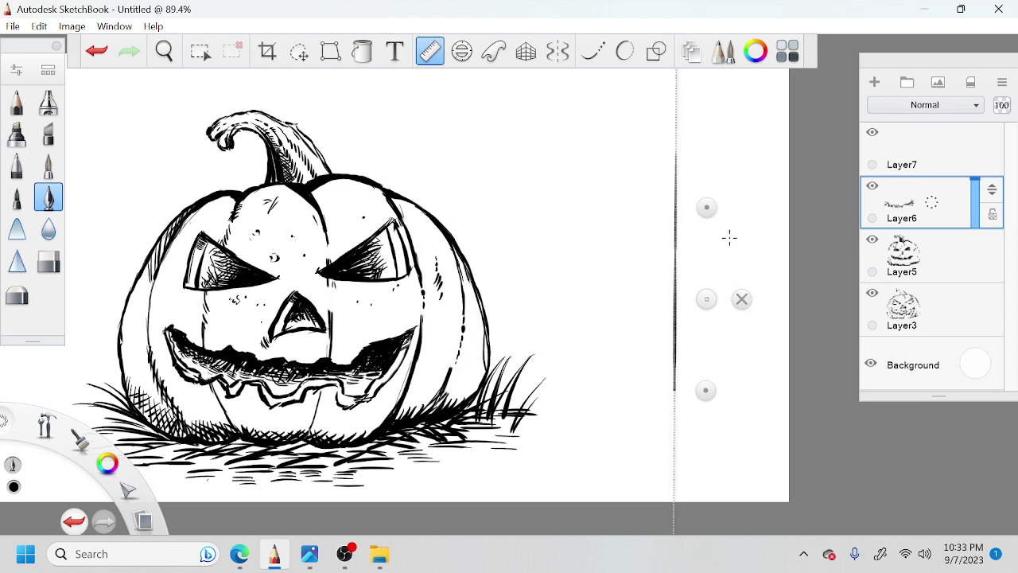
Step: Ink a shorter vertical line along the ruler on each side of the long vertical line
drag(707, 299, 603, 310)
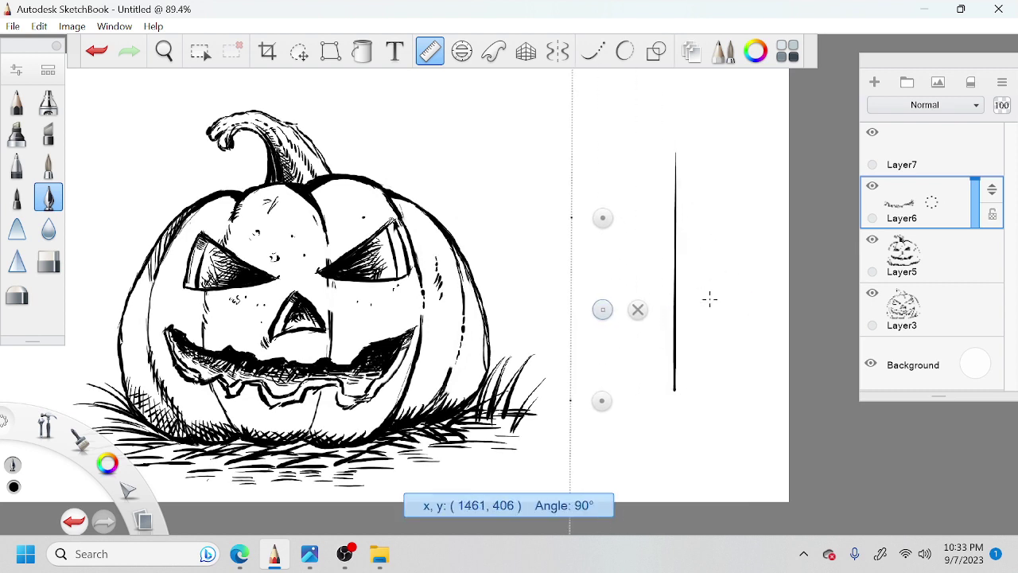
drag(572, 212, 571, 402)
drag(603, 309, 798, 315)
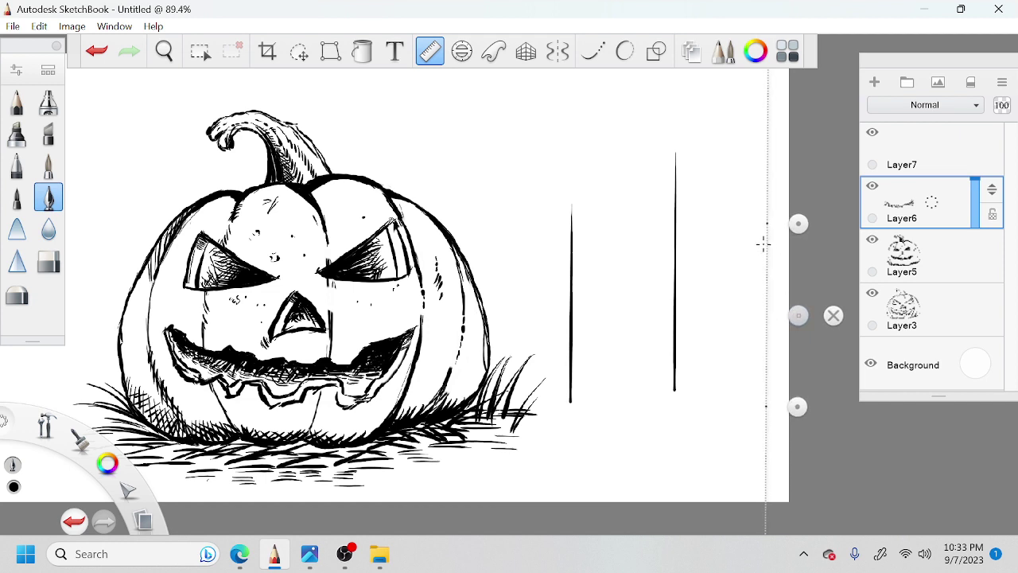
mouse_move(768, 191)
mouse_down()
mouse_move(767, 410)
mouse_move(601, 432)
mouse_up()
Step: Ink a ruled slanted line joining the top of the left vertical line to the top of the middle one
drag(702, 343, 613, 226)
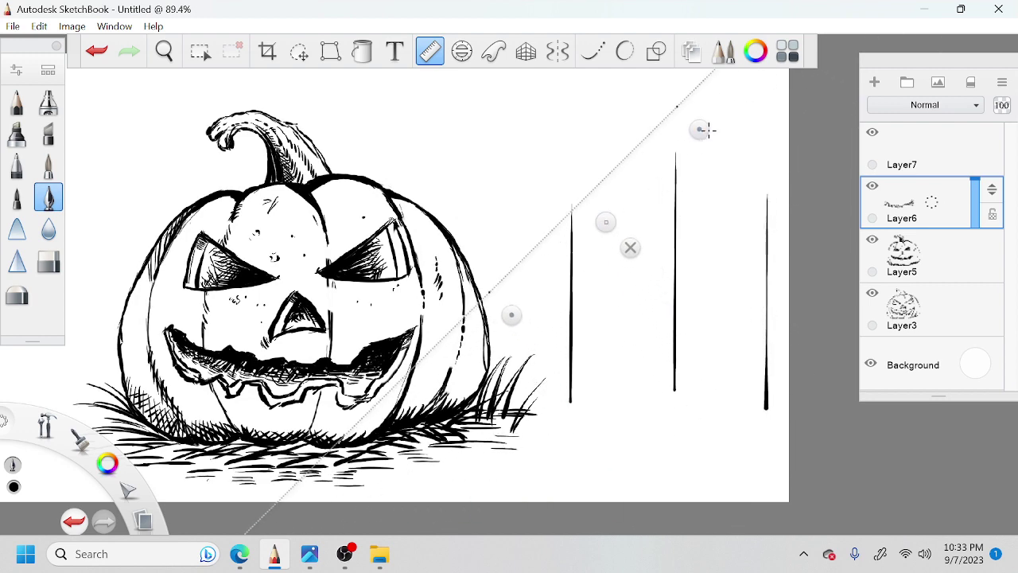
drag(512, 317, 509, 321)
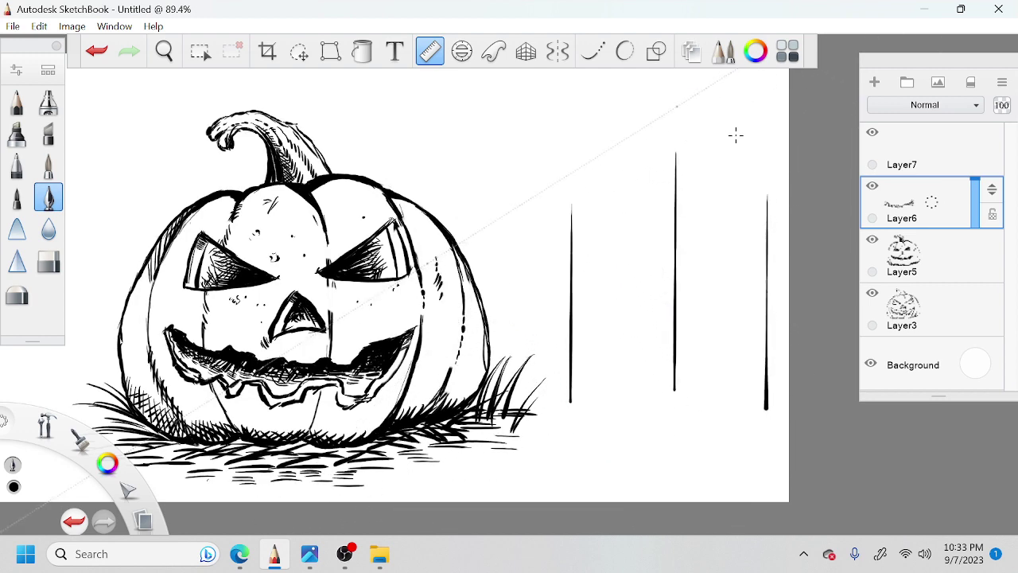
drag(631, 203, 729, 162)
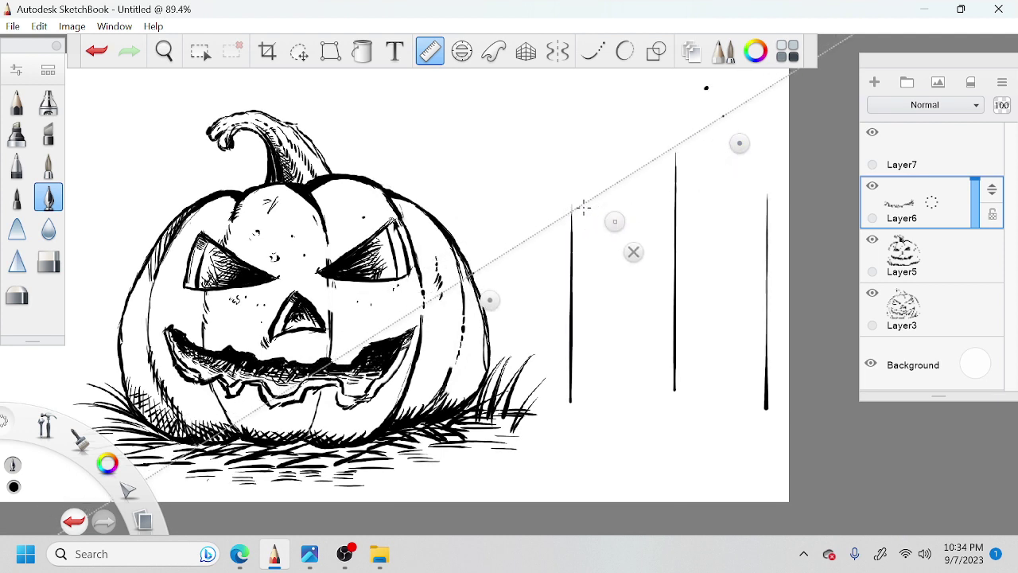
drag(571, 210, 673, 148)
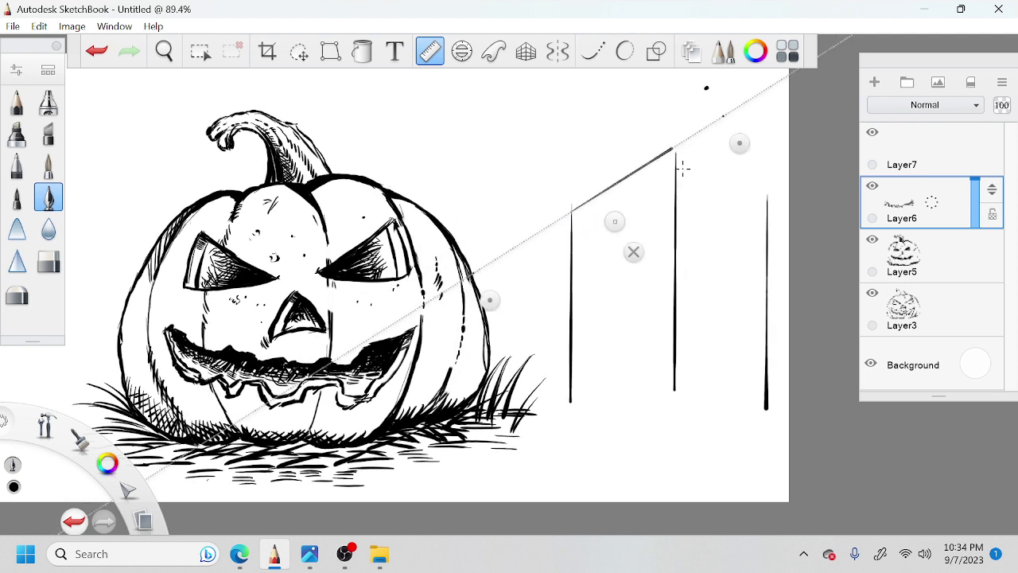
Step: Ink a ruled slanted line from the top of the middle vertical down to the top of the right one
drag(492, 298, 371, 144)
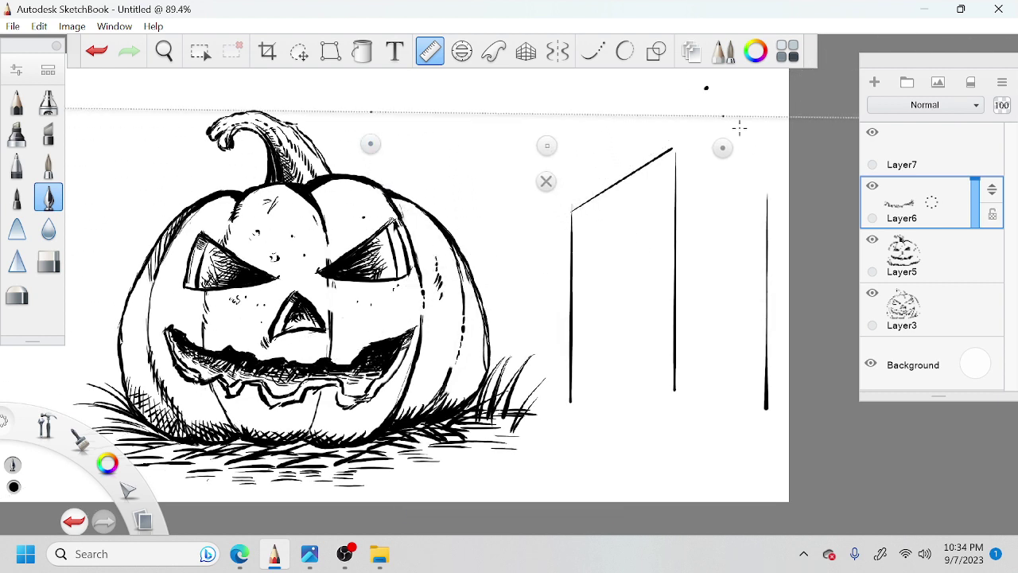
drag(562, 153, 772, 136)
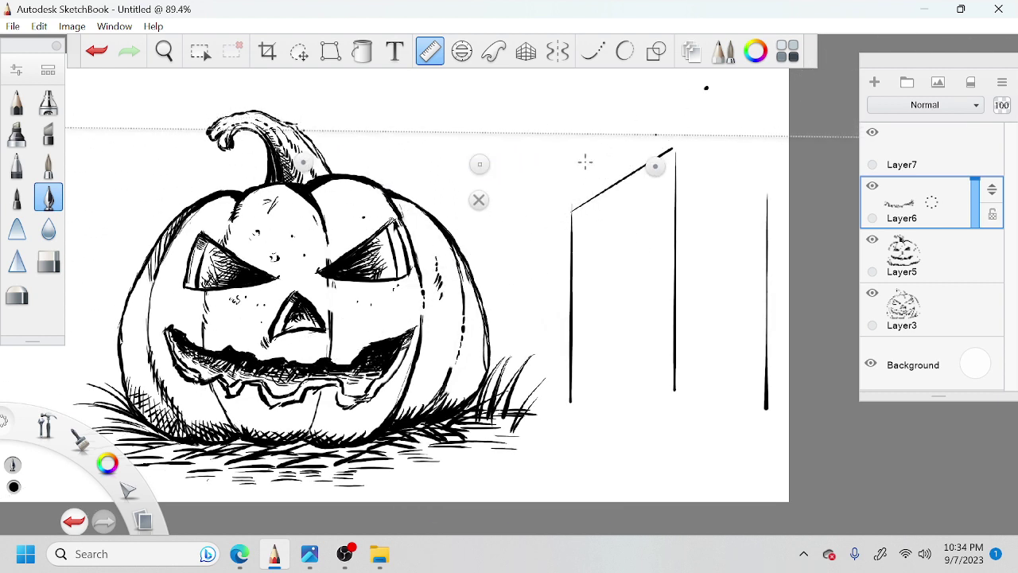
drag(654, 164, 613, 282)
mouse_move(452, 220)
mouse_down()
mouse_move(746, 200)
mouse_move(741, 210)
mouse_up()
drag(671, 150, 767, 187)
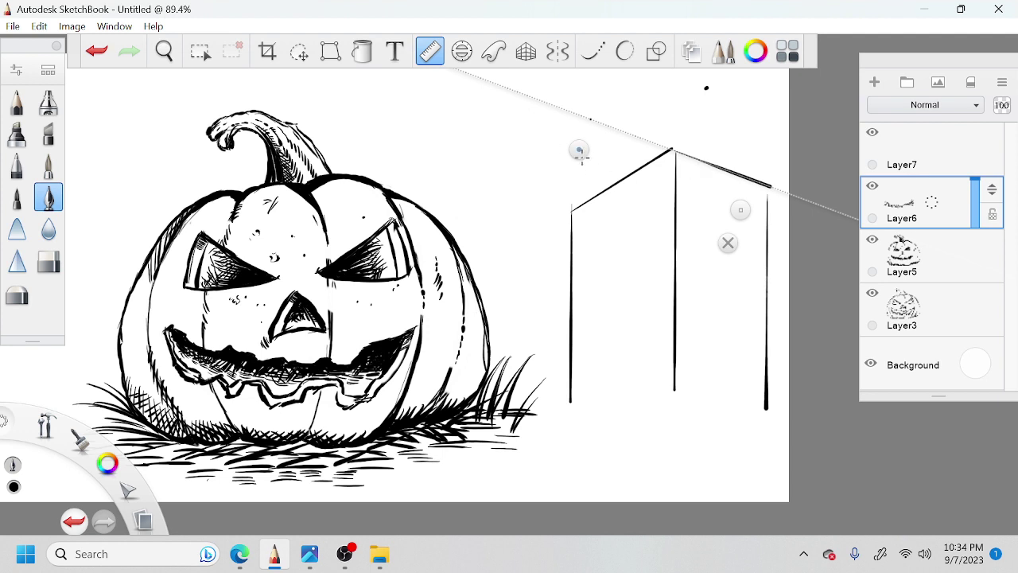
Step: Ink a nearly horizontal ruled base line across all three verticals and close the ruler
drag(740, 210, 585, 327)
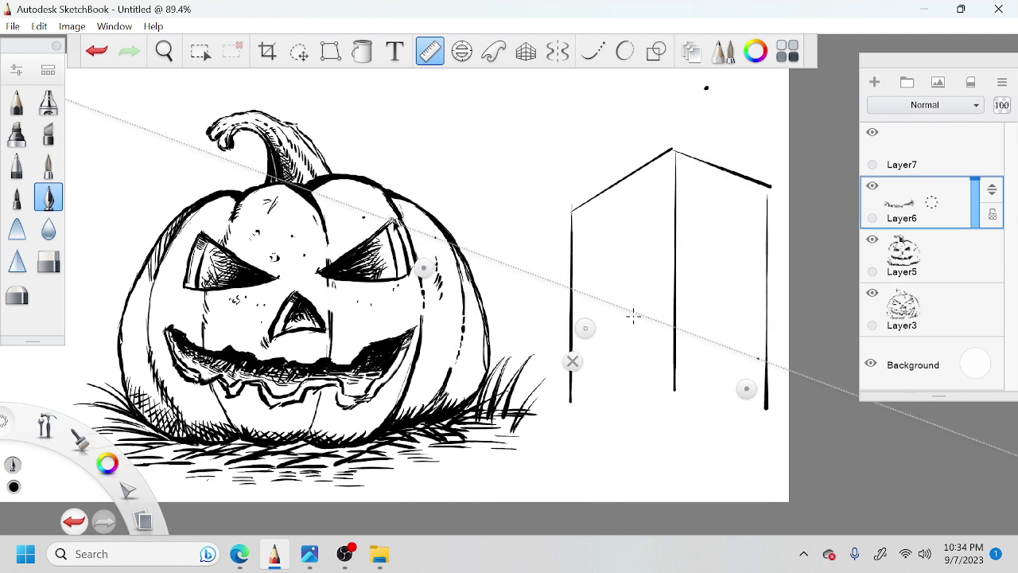
drag(746, 386, 781, 278)
drag(607, 274, 735, 382)
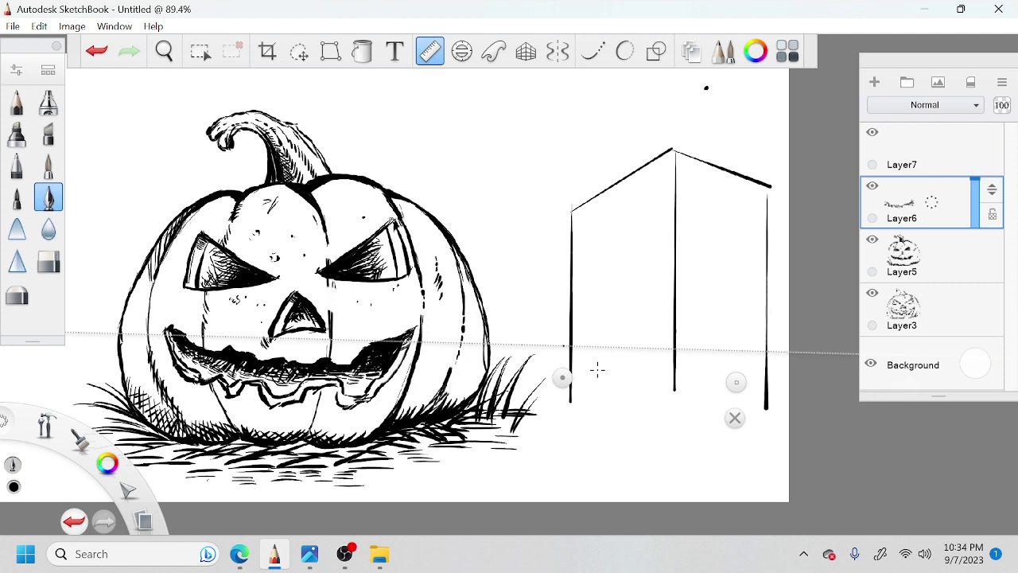
drag(570, 347, 771, 351)
click(734, 417)
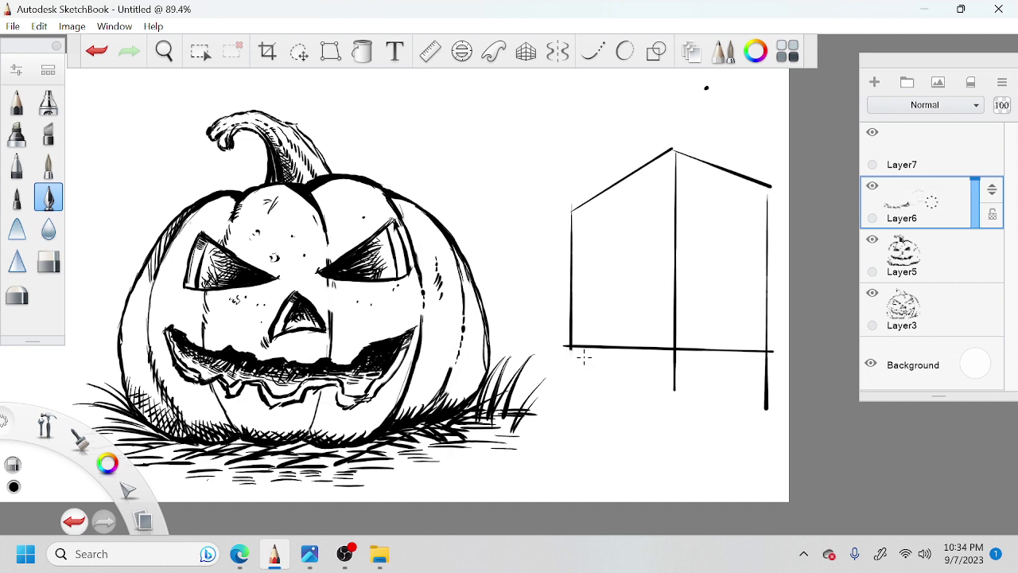
Step: Erase the ends of the vertical lines that extend below the base line
drag(677, 395, 672, 394)
drag(674, 356, 696, 350)
drag(766, 400, 766, 370)
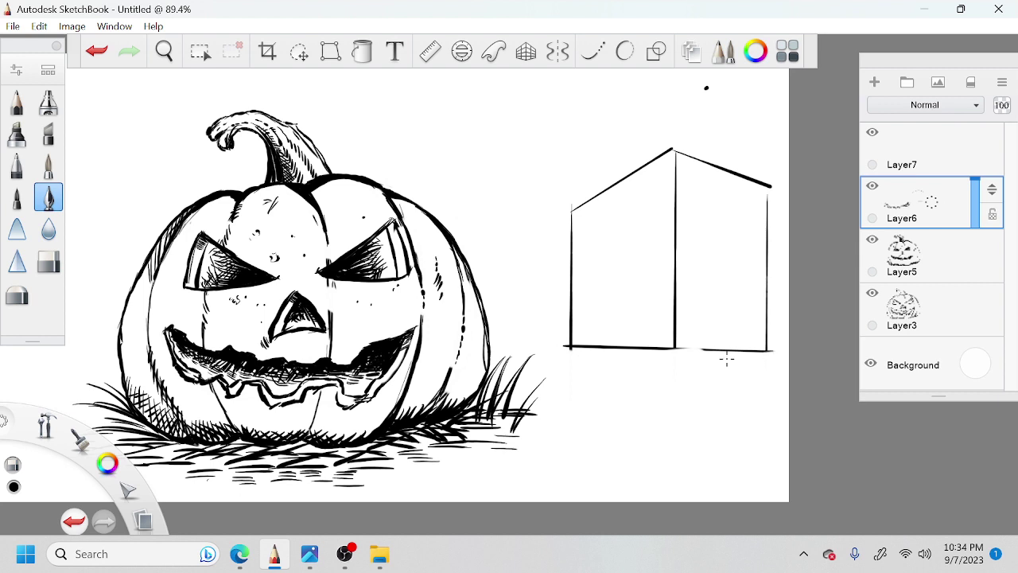
Step: Check which layer holds the peaked structure and erase the stray dot above it on Layer6
key(e)
key(space)
drag(551, 374, 749, 352)
click(874, 186)
click(874, 186)
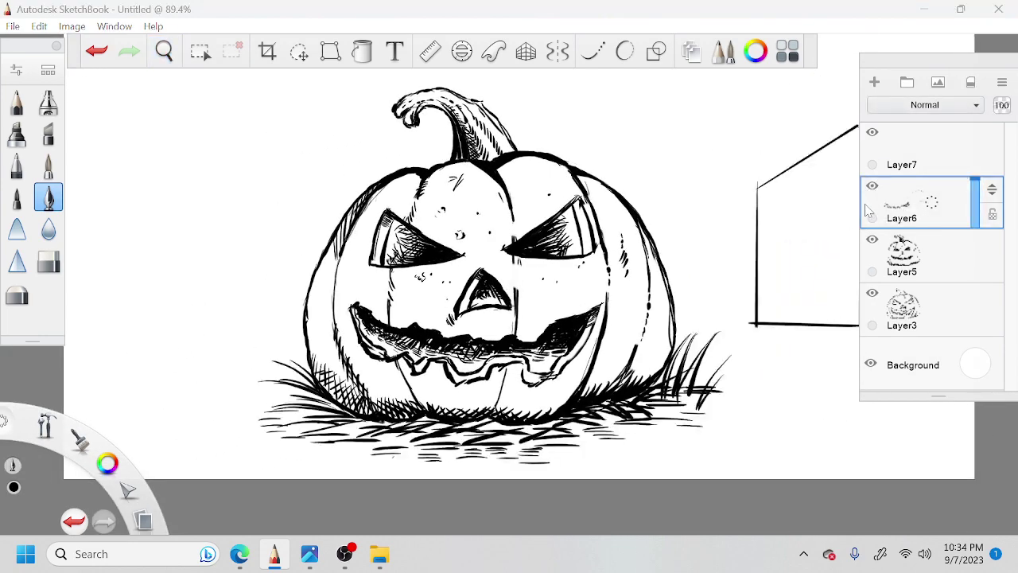
key(space)
key(space)
click(948, 159)
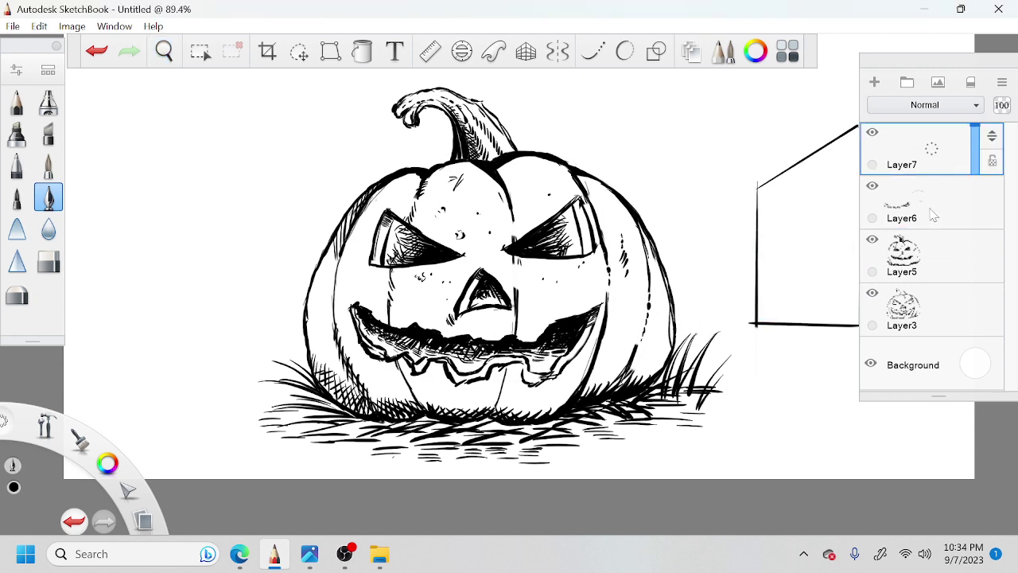
key(space)
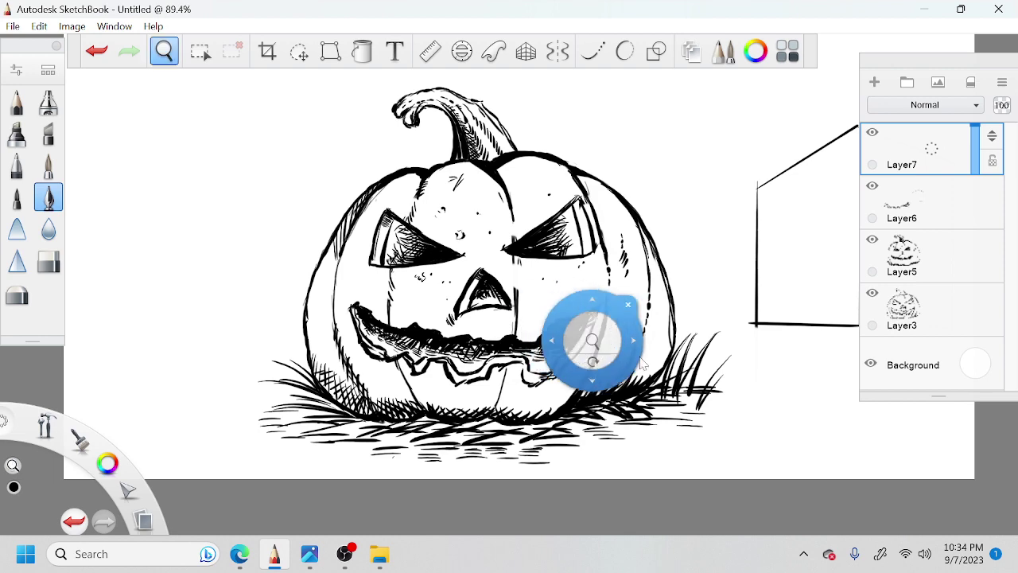
drag(777, 331, 628, 367)
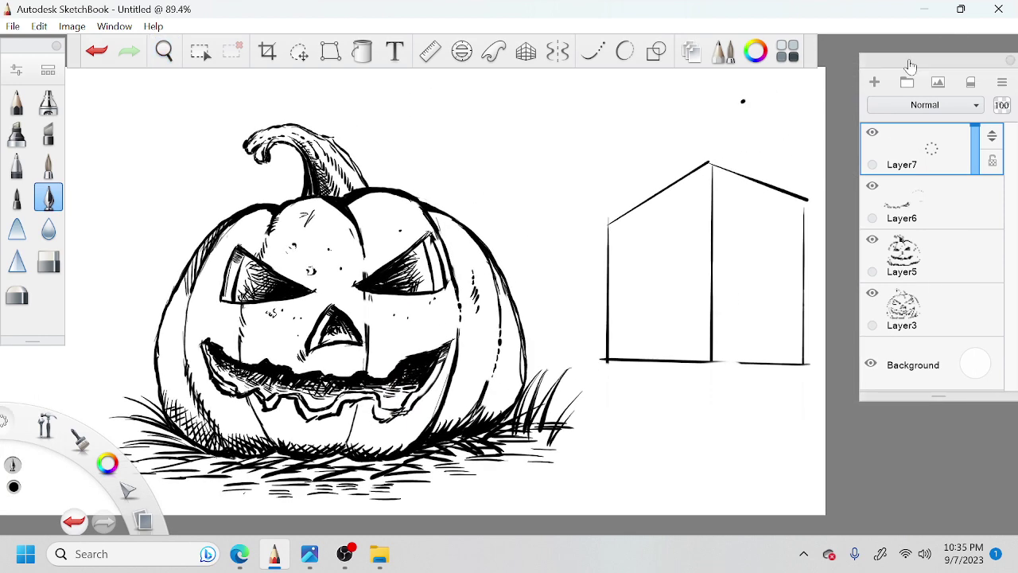
click(970, 191)
click(741, 104)
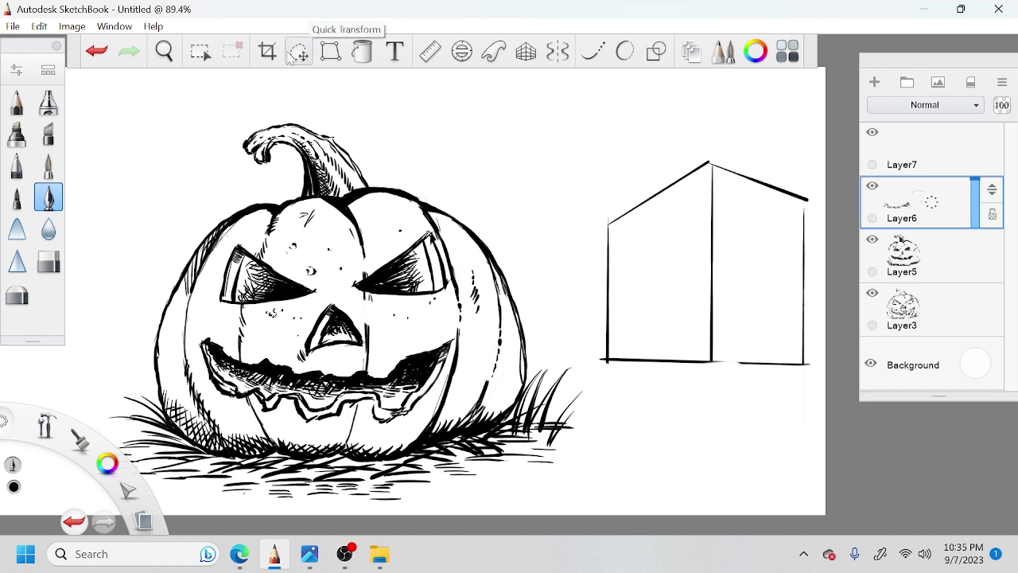
click(299, 52)
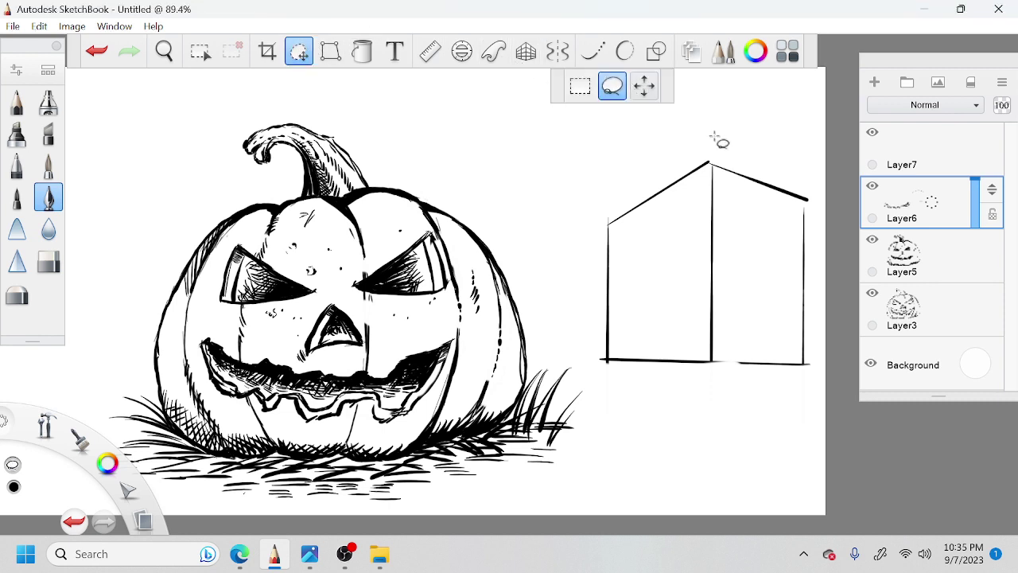
mouse_move(622, 170)
mouse_down()
mouse_move(697, 128)
mouse_move(689, 121)
mouse_move(856, 171)
mouse_up()
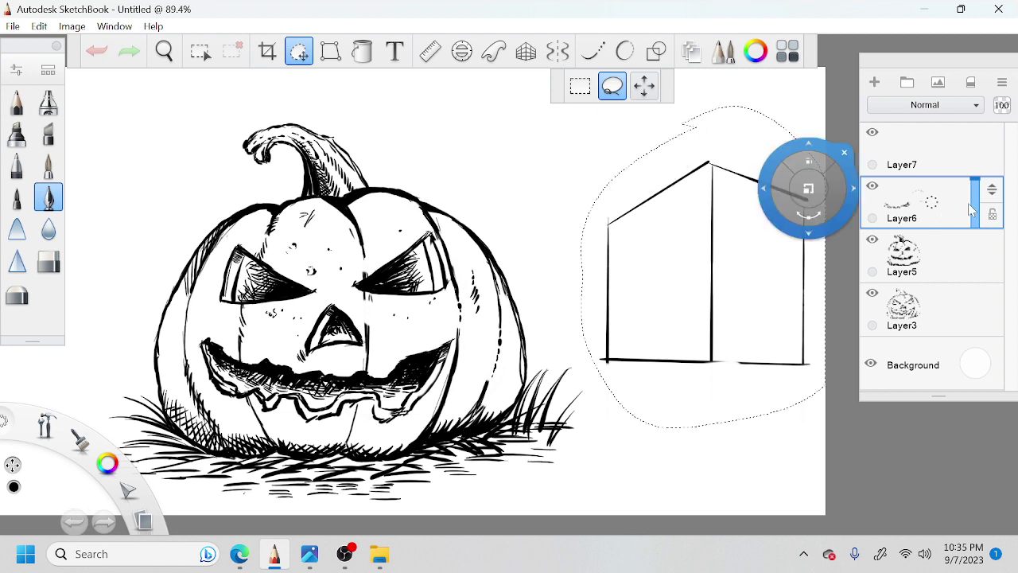
click(863, 158)
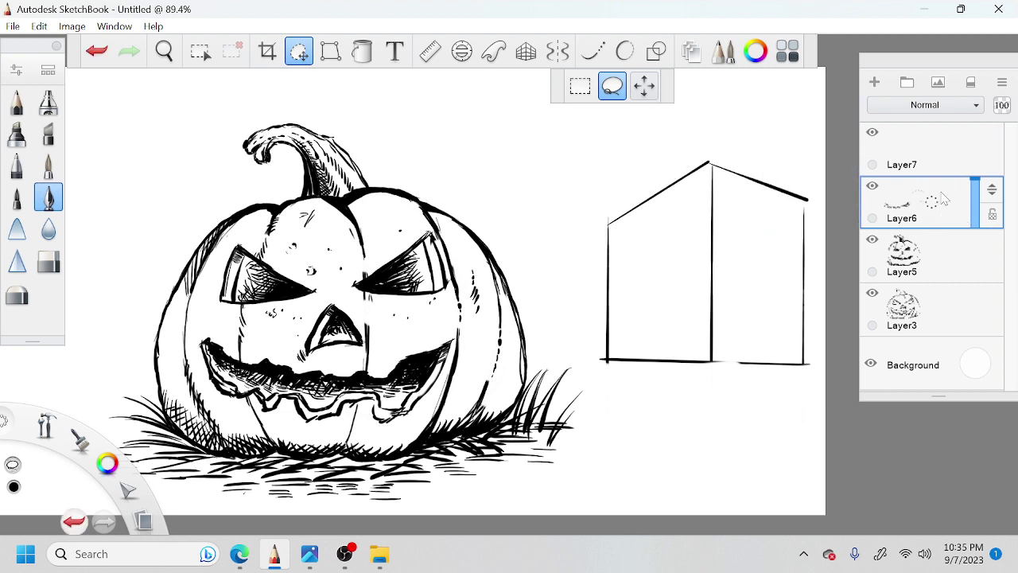
Step: Merge the empty Layer7 into Layer6 and duplicate the merged layer
click(943, 155)
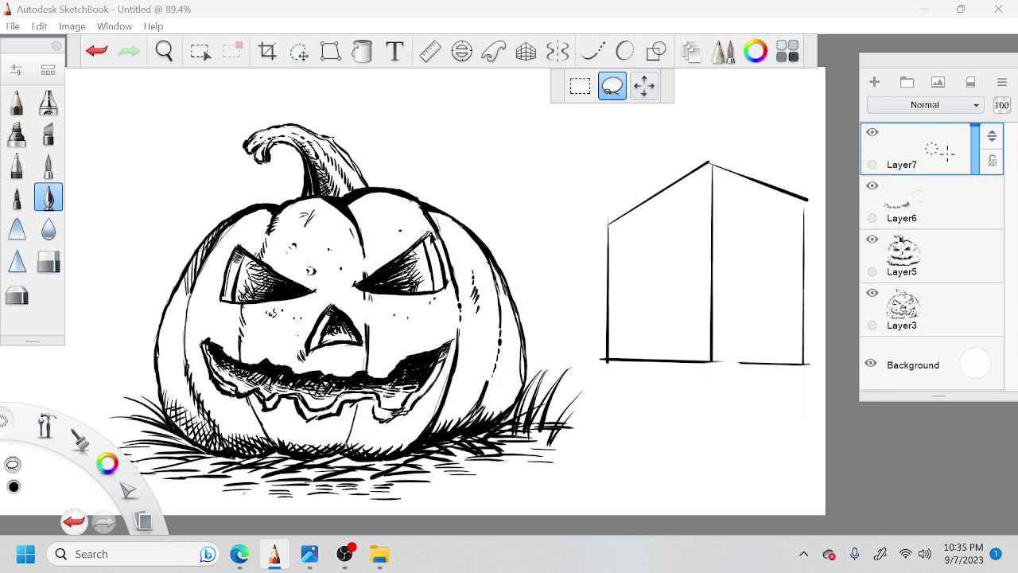
drag(943, 155, 941, 199)
click(943, 159)
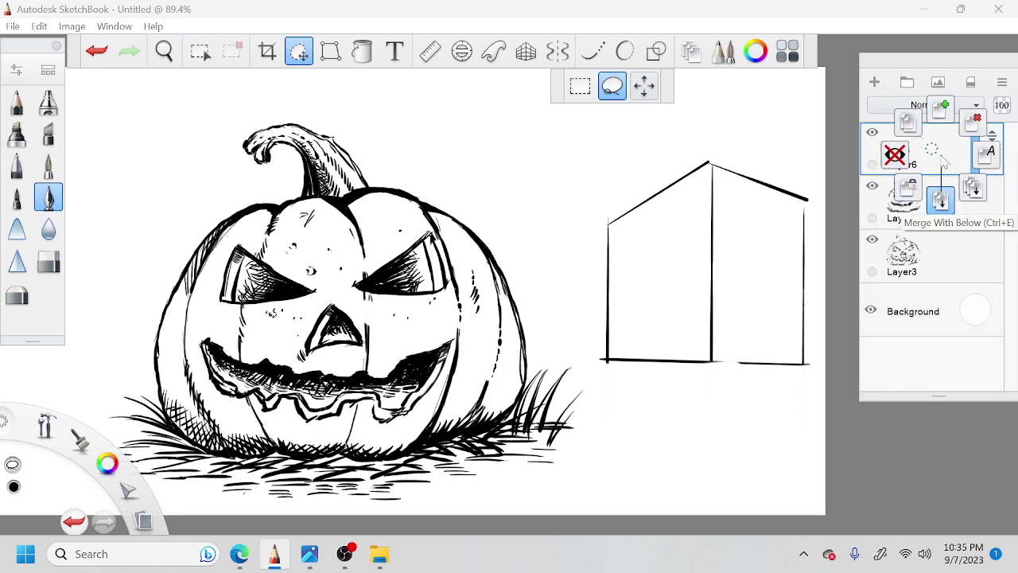
drag(943, 160, 943, 160)
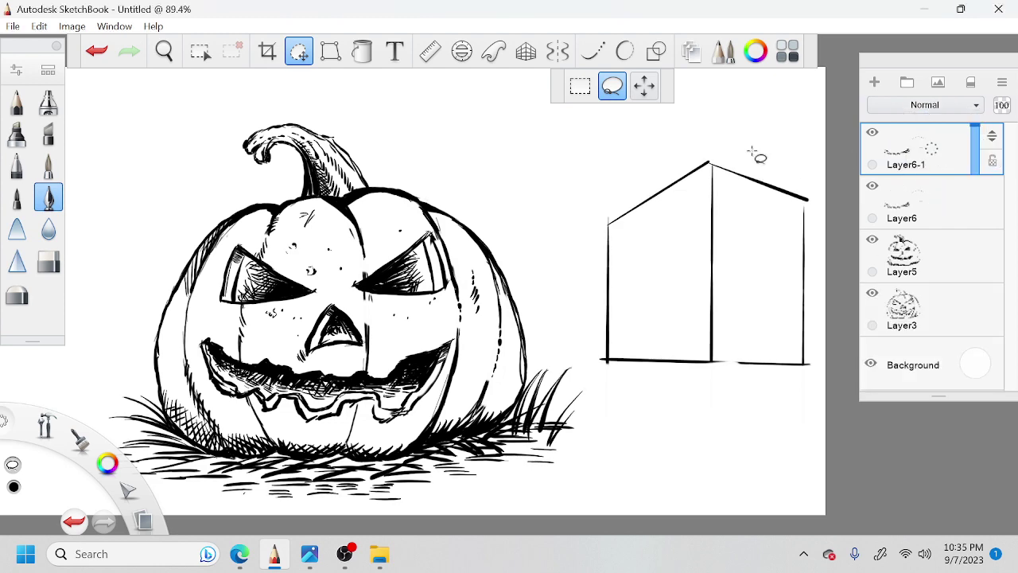
Step: Lasso the grass around the pumpkin's base on the duplicated layer and remove it from that layer
key(space)
drag(634, 366, 688, 362)
drag(312, 261, 244, 350)
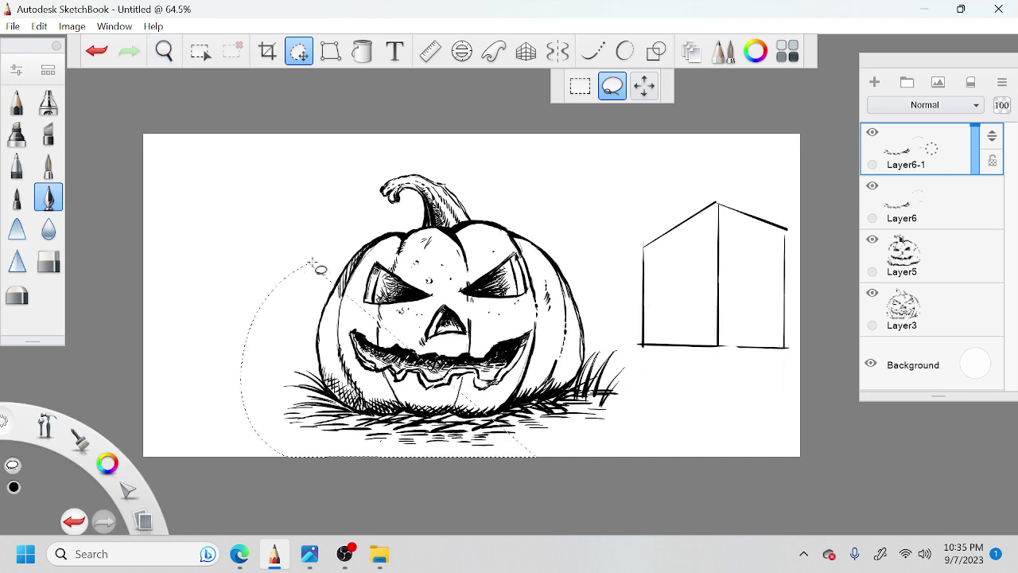
mouse_move(534, 455)
mouse_down()
mouse_move(649, 384)
mouse_move(445, 215)
mouse_move(299, 252)
mouse_up()
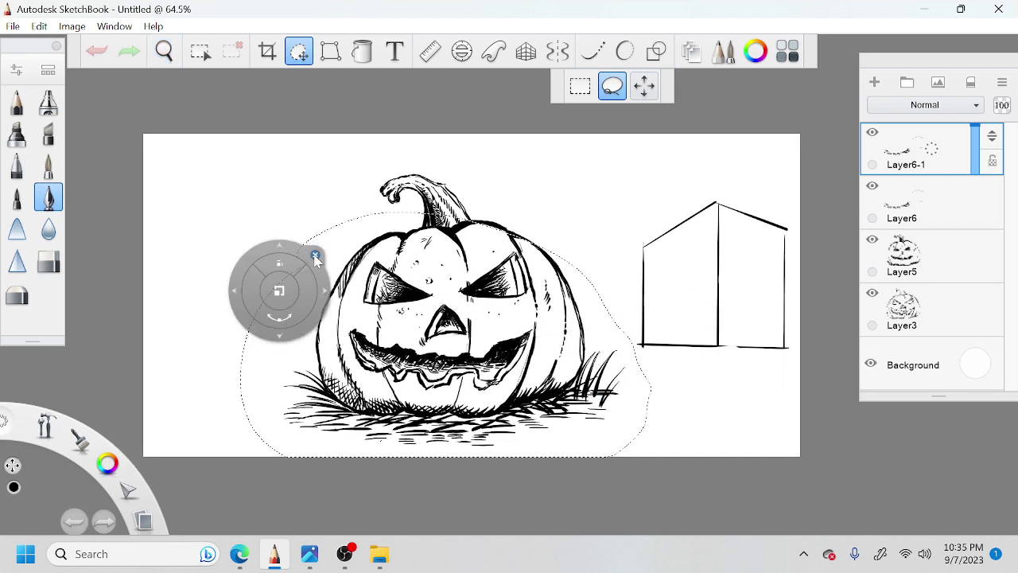
click(315, 256)
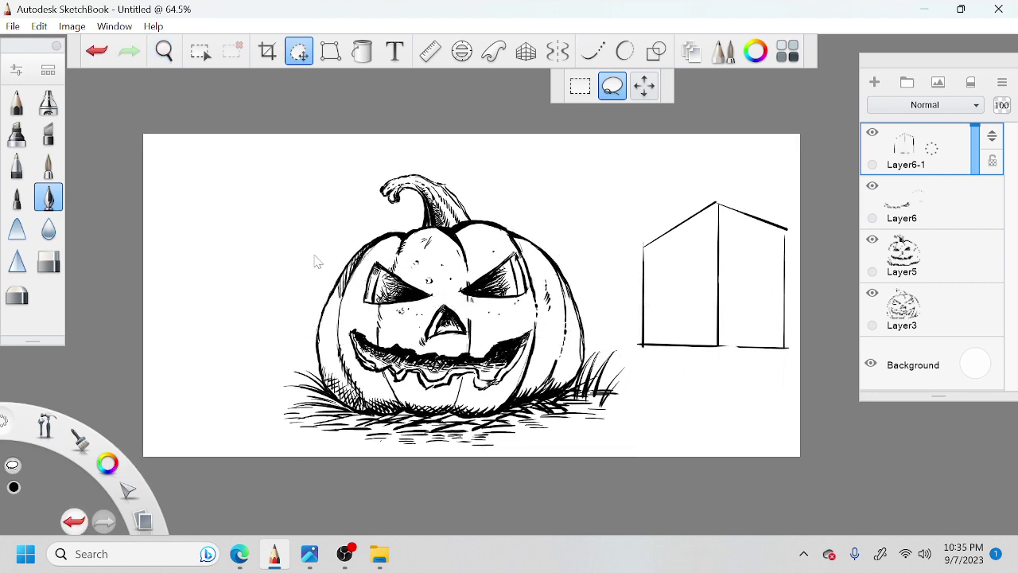
Step: Check Layer6's content by toggling its visibility and add a new empty layer directly above it
click(875, 187)
click(874, 187)
drag(960, 207, 959, 180)
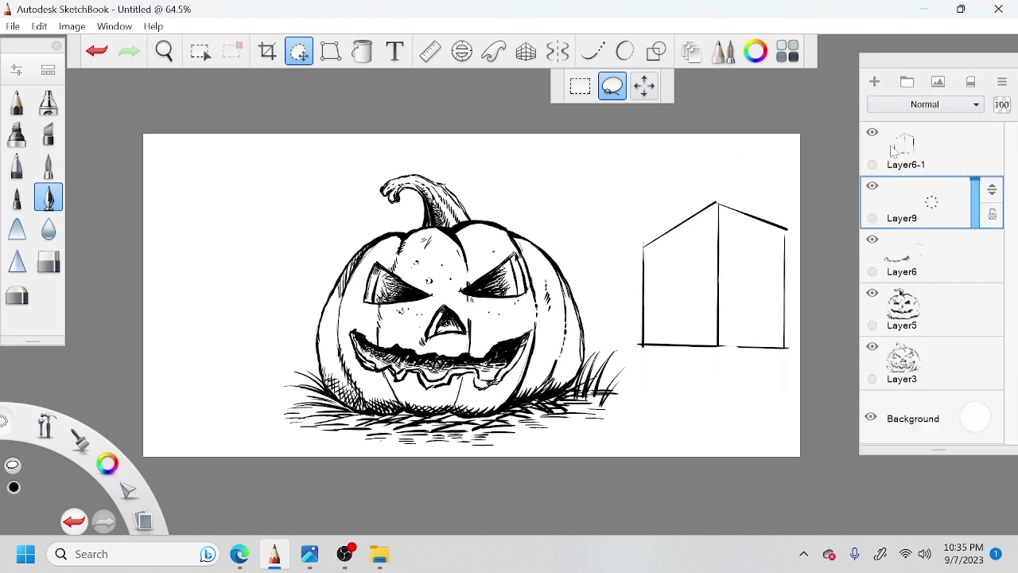
Step: Hide the duplicated structure layer and the new empty layer, and make Layer6 the active layer
click(872, 132)
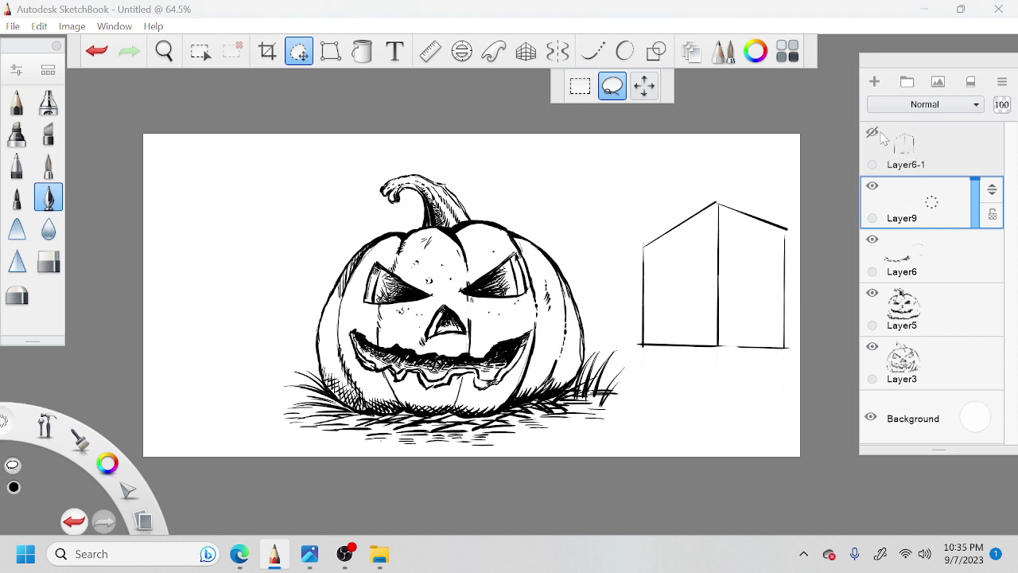
click(875, 132)
click(875, 132)
click(875, 186)
click(882, 247)
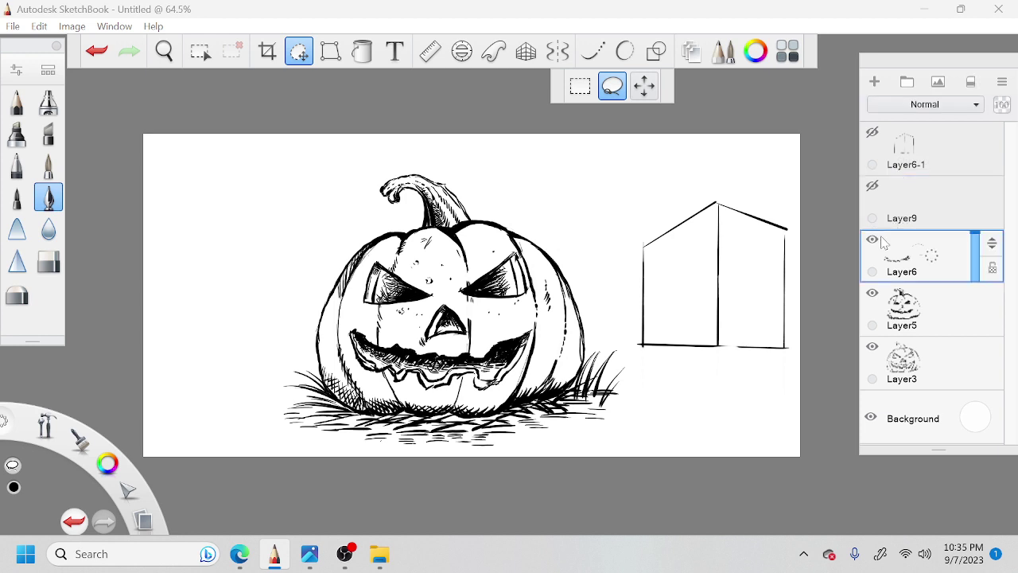
click(875, 239)
click(875, 239)
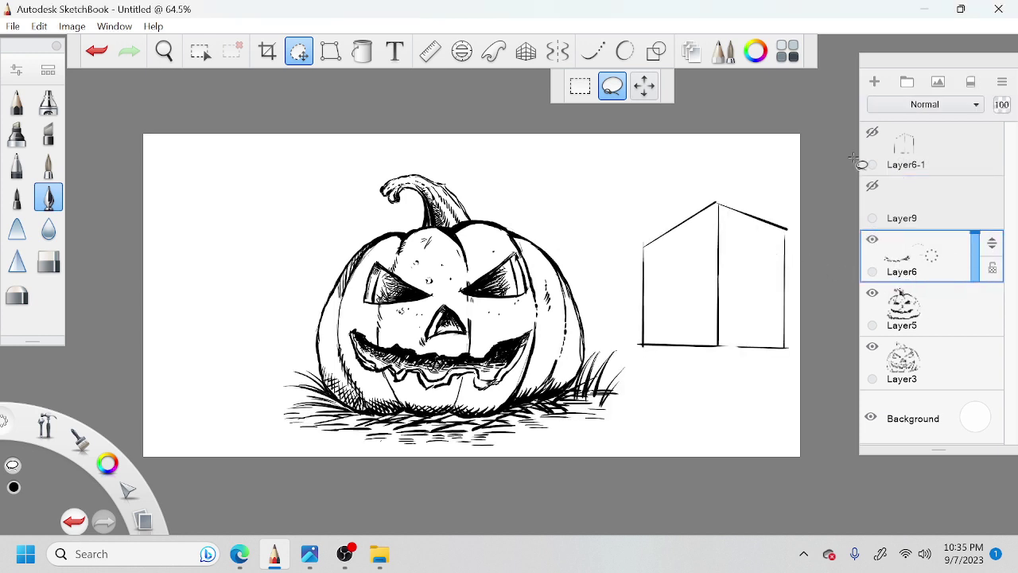
Step: Erase all the ruled lines of the peaked structure from Layer6
drag(650, 239, 645, 246)
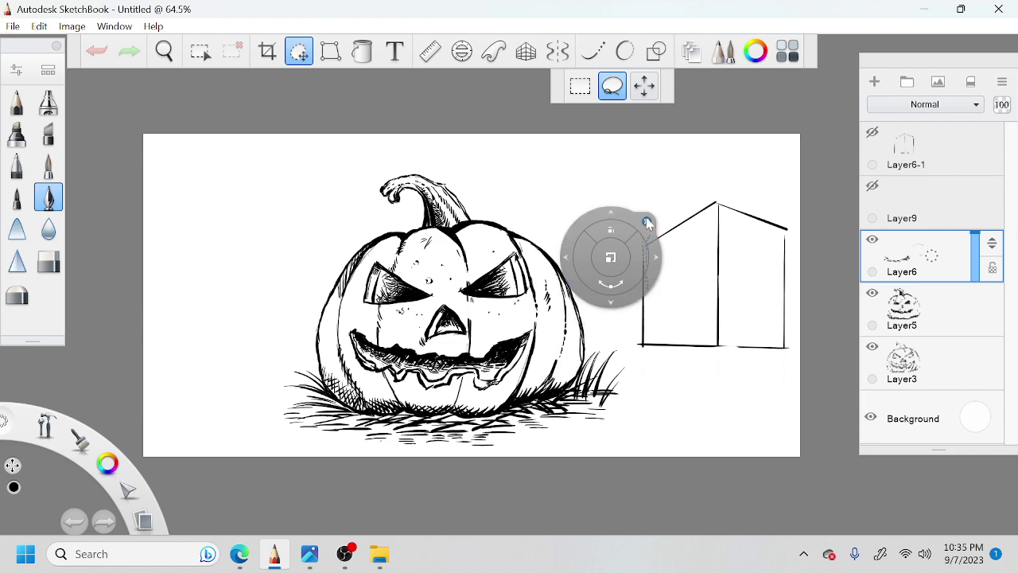
click(646, 244)
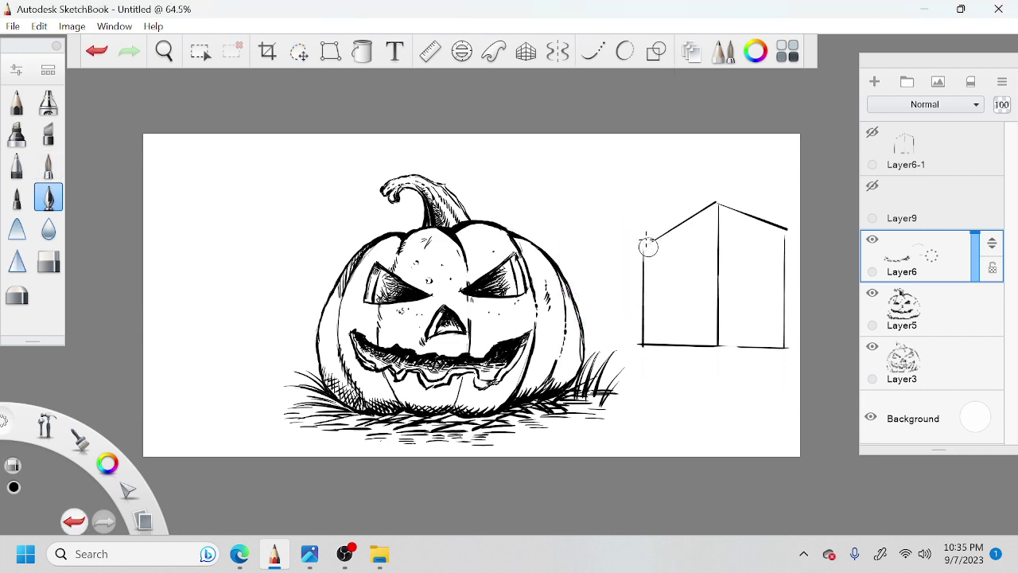
drag(647, 245, 641, 352)
key(space)
drag(700, 240, 676, 248)
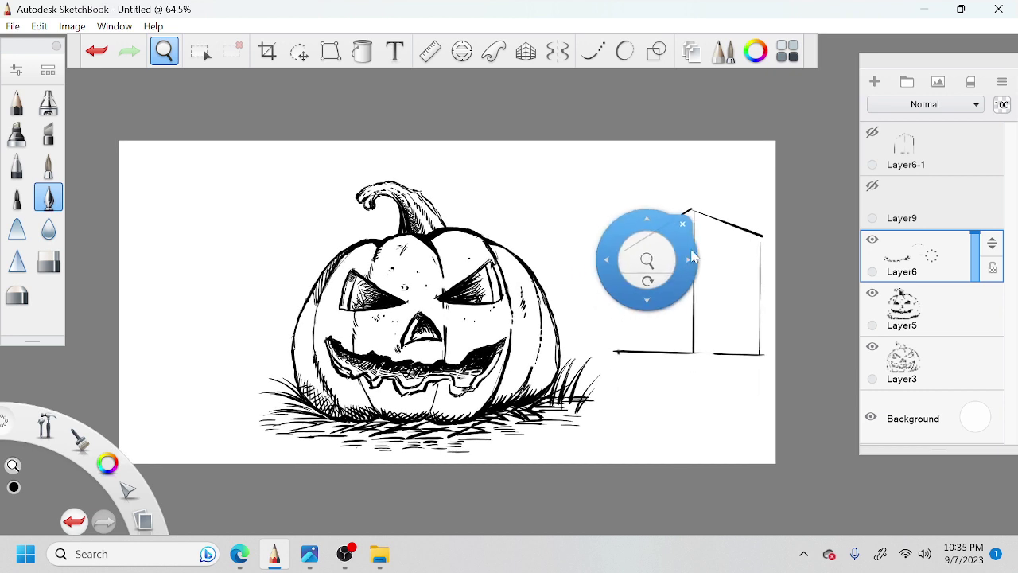
click(686, 212)
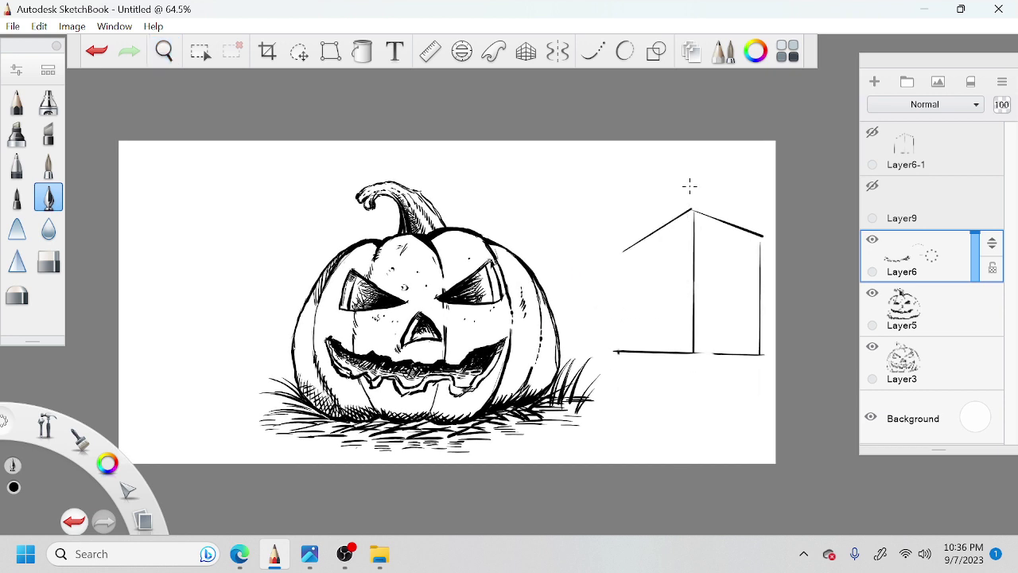
key(e)
drag(764, 282, 756, 320)
key(e)
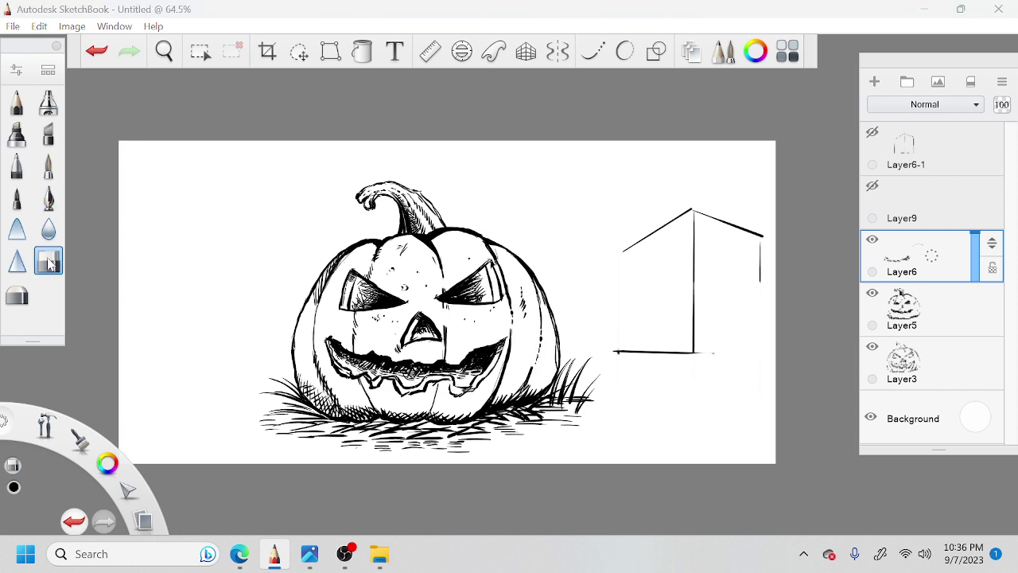
drag(620, 350, 627, 343)
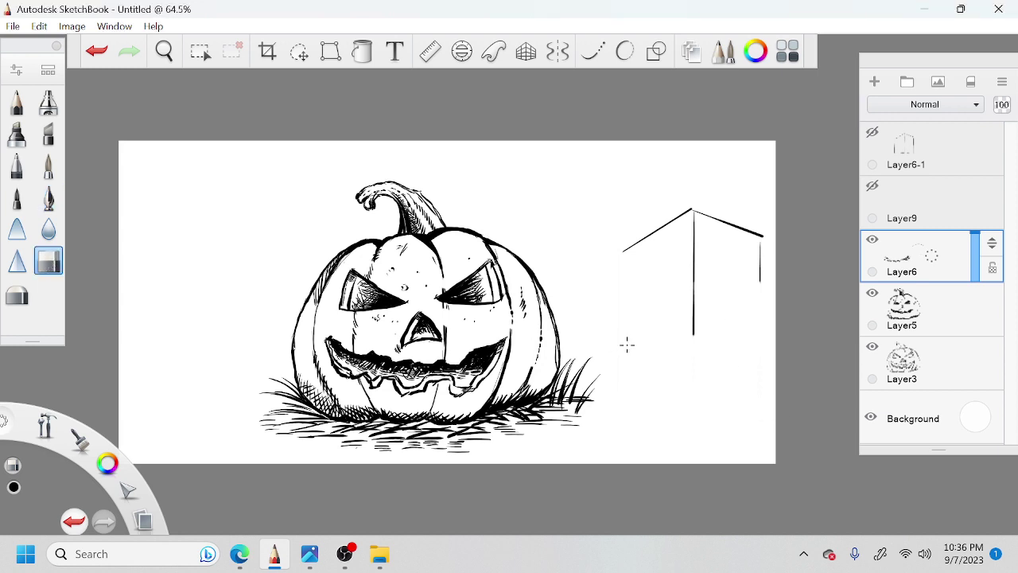
mouse_move(746, 231)
mouse_down()
mouse_move(694, 301)
mouse_move(695, 213)
mouse_up()
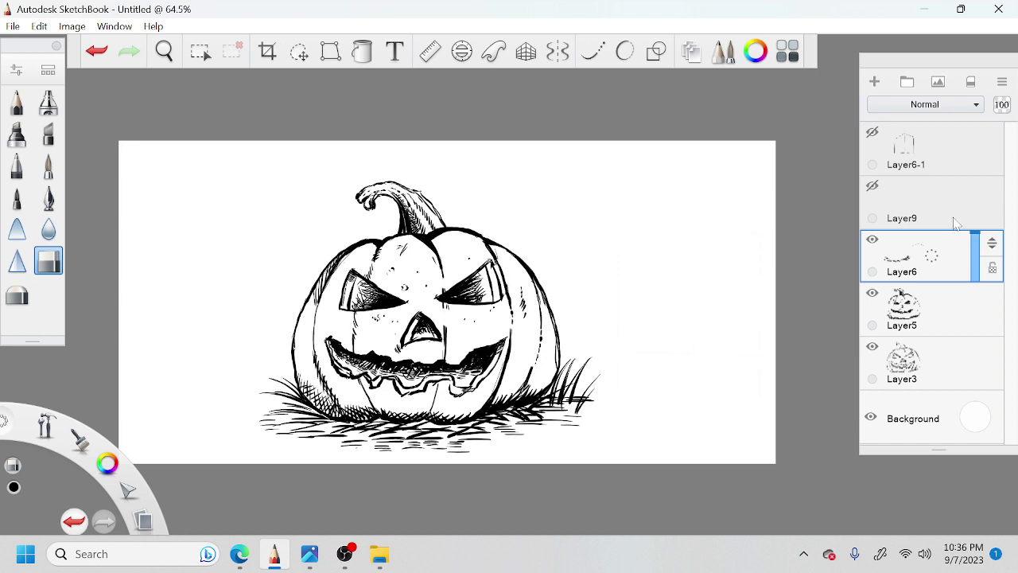
Step: Make the empty Layer9 active and show both it and the structure layer again
click(887, 190)
click(873, 186)
click(872, 132)
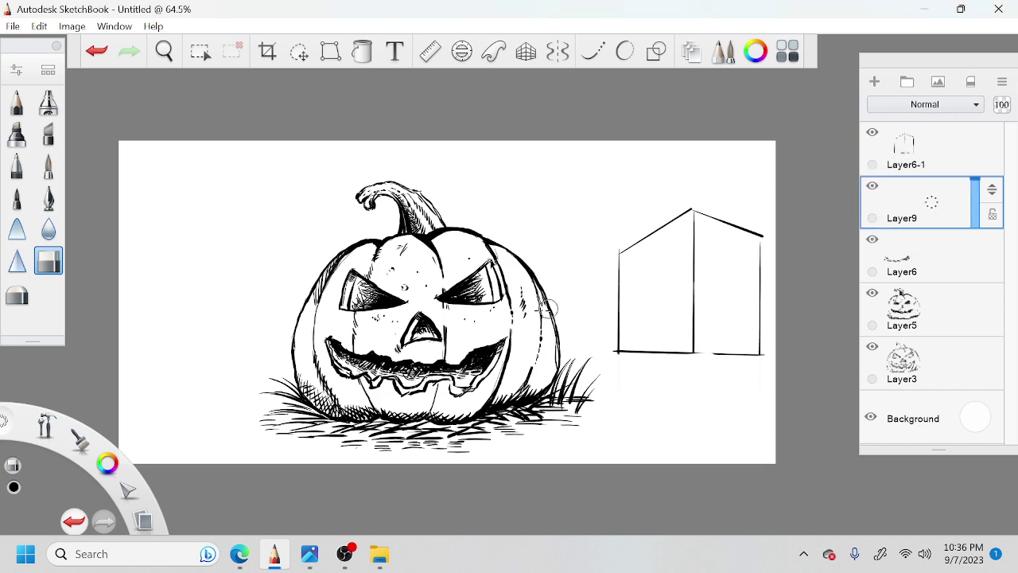
Step: Ink a row of short upright grass strokes on Layer9 from the canvas's left edge to the pumpkin's left side
click(48, 197)
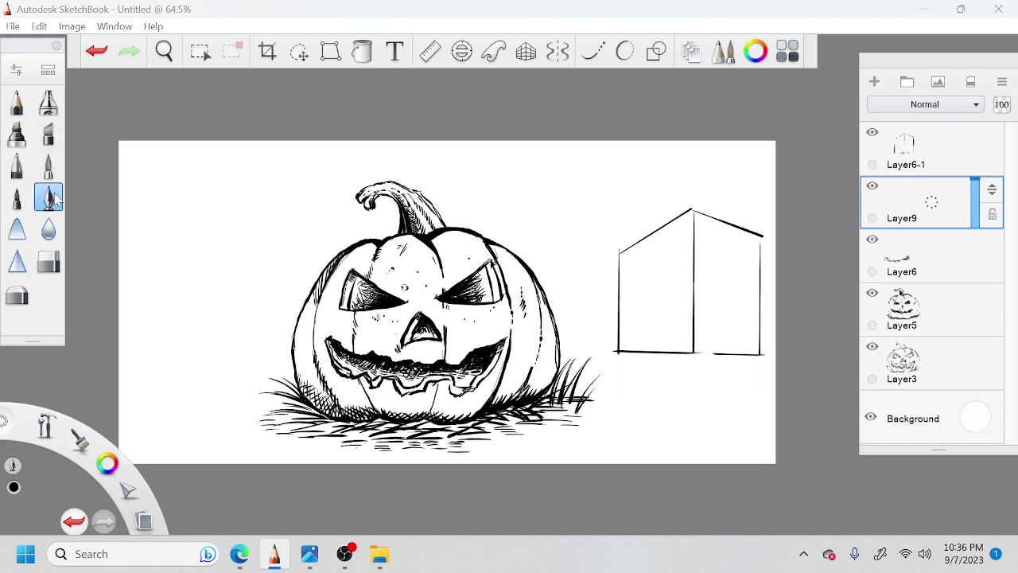
mouse_move(464, 361)
mouse_down()
mouse_move(570, 355)
mouse_move(571, 366)
mouse_up()
drag(675, 336, 782, 340)
click(690, 366)
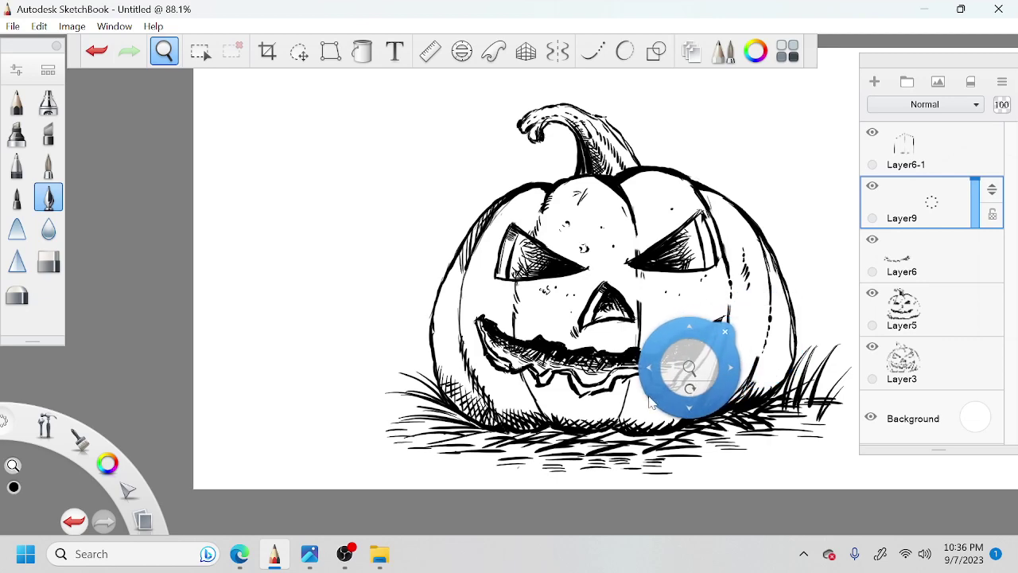
key(space)
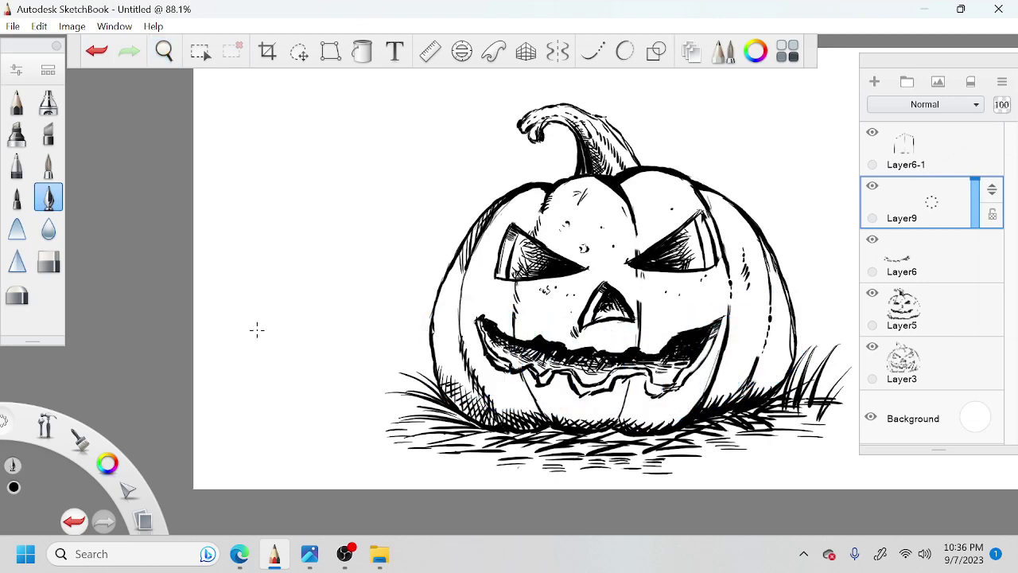
key(space)
mouse_move(471, 335)
mouse_down()
mouse_move(478, 339)
mouse_move(481, 327)
mouse_up()
key(space)
mouse_move(204, 325)
mouse_down()
mouse_move(241, 344)
mouse_move(246, 324)
mouse_move(251, 355)
mouse_move(261, 324)
mouse_move(264, 352)
mouse_up()
key(space)
drag(392, 355, 405, 357)
drag(280, 367, 285, 394)
mouse_move(288, 367)
mouse_down()
mouse_move(291, 398)
mouse_move(294, 385)
mouse_up()
mouse_move(299, 364)
mouse_down()
mouse_move(302, 393)
mouse_move(324, 391)
mouse_up()
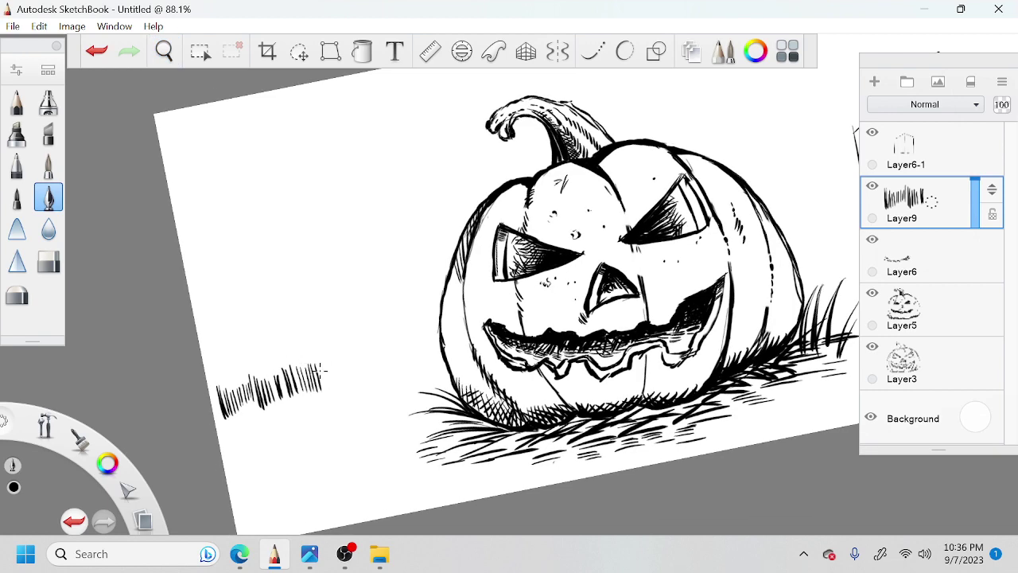
drag(321, 345, 333, 388)
drag(335, 347, 338, 385)
drag(350, 346, 351, 377)
mouse_move(356, 343)
mouse_down()
mouse_move(358, 378)
mouse_move(377, 373)
mouse_up()
mouse_move(381, 348)
mouse_down()
mouse_move(383, 370)
mouse_move(391, 364)
mouse_up()
mouse_move(396, 342)
mouse_down()
mouse_move(397, 363)
mouse_move(410, 359)
mouse_up()
drag(413, 331, 419, 358)
drag(422, 329, 429, 350)
drag(434, 331, 435, 348)
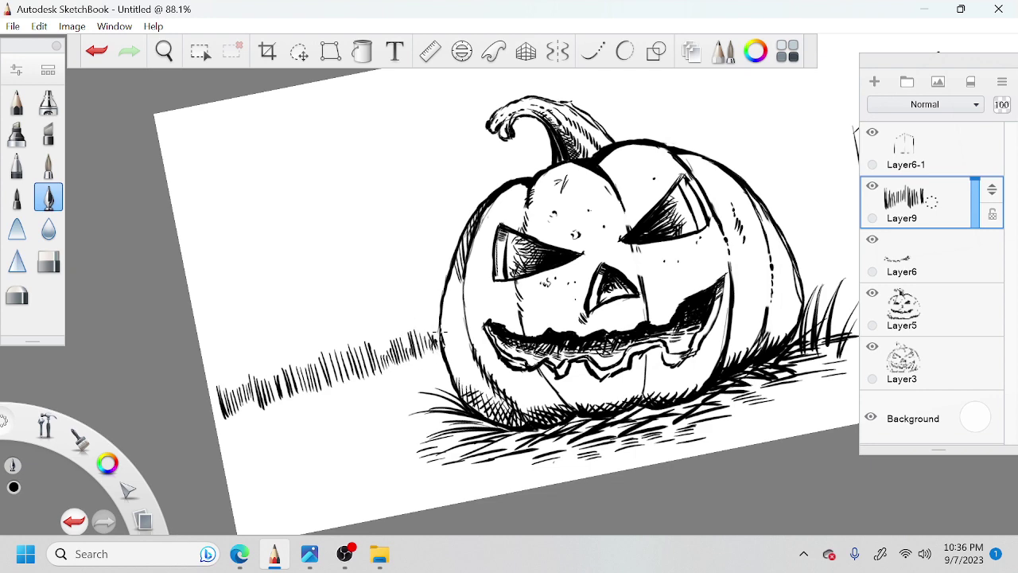
Step: Hide the structure layer and ink a matching row of short grass strokes running right from the pumpkin
key(space)
mouse_move(507, 291)
mouse_down()
mouse_move(535, 278)
mouse_move(501, 297)
mouse_up()
drag(598, 302, 431, 368)
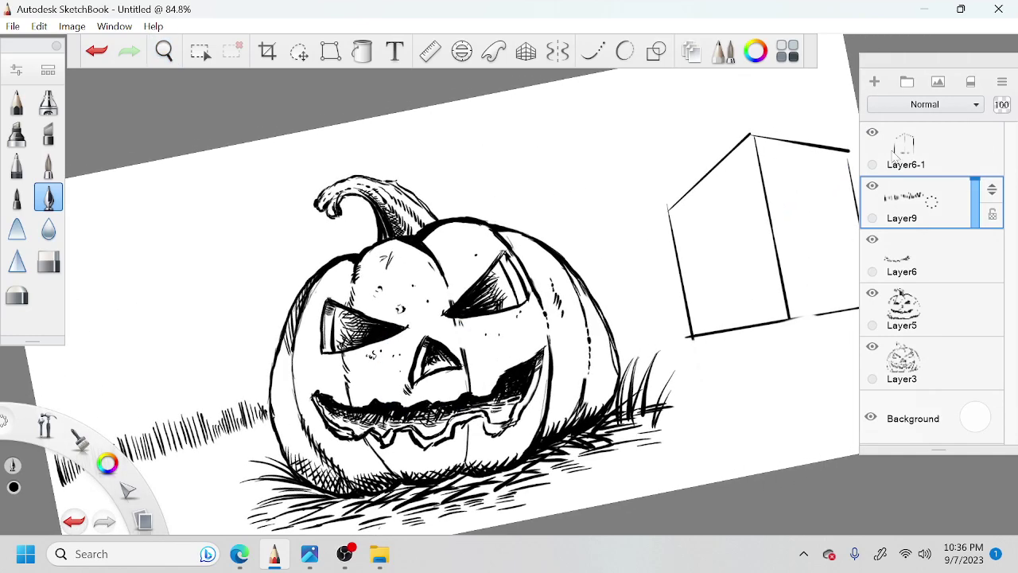
click(872, 132)
mouse_move(606, 304)
mouse_down()
mouse_move(621, 328)
mouse_move(624, 310)
mouse_move(644, 319)
mouse_move(644, 292)
mouse_move(652, 312)
mouse_move(664, 287)
mouse_move(683, 292)
mouse_move(685, 271)
mouse_move(702, 268)
mouse_move(714, 299)
mouse_move(727, 284)
mouse_move(721, 269)
mouse_move(742, 297)
mouse_move(756, 279)
mouse_move(749, 268)
mouse_move(770, 289)
mouse_move(769, 262)
mouse_move(783, 277)
mouse_move(793, 254)
mouse_move(820, 272)
mouse_up()
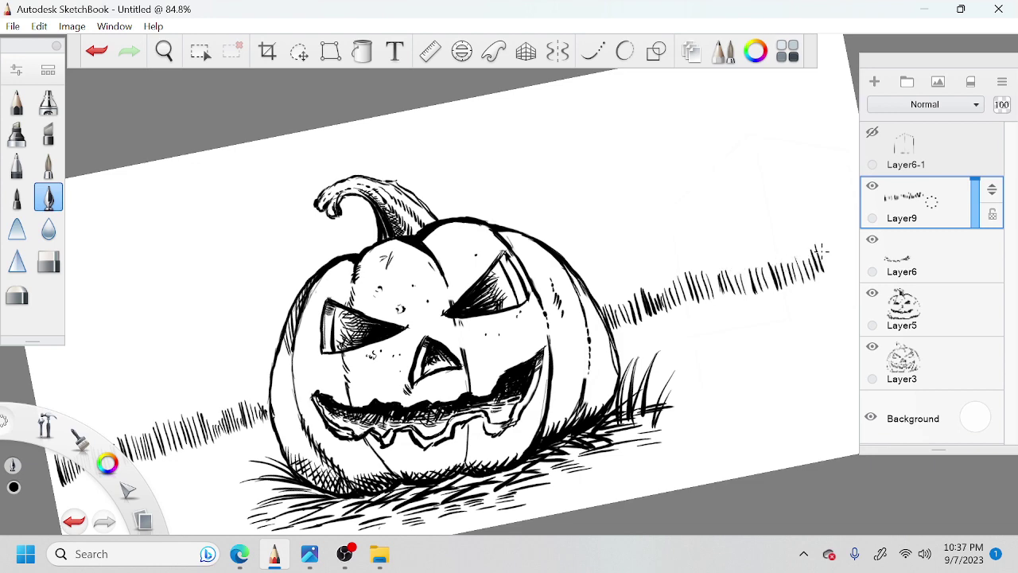
Step: Extend the grass row to the canvas's right edge, adding a taller, denser tuft near its end
key(space)
drag(856, 309, 814, 322)
mouse_move(764, 253)
mouse_down()
mouse_move(771, 284)
mouse_move(783, 268)
mouse_move(827, 271)
mouse_up()
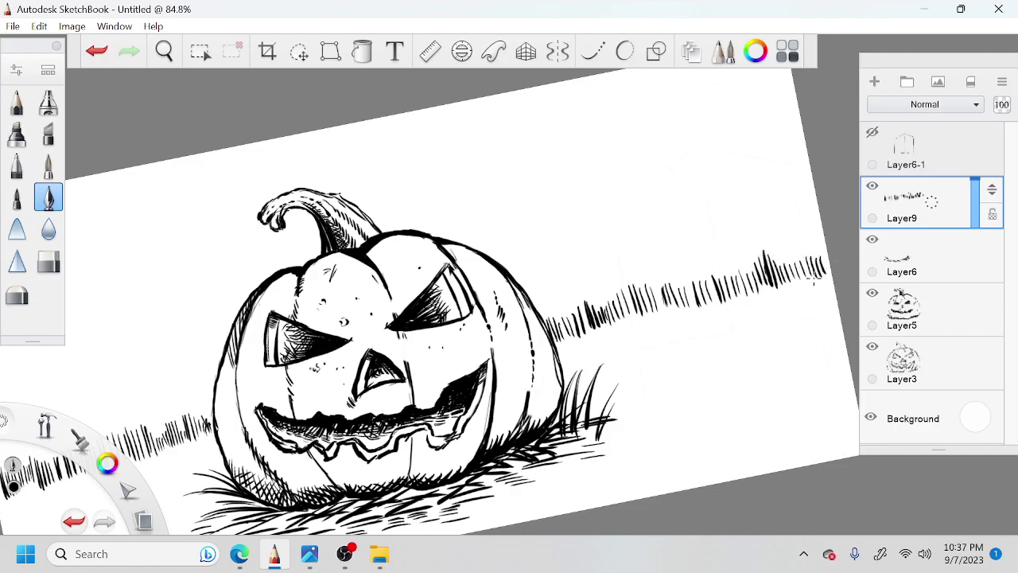
key(space)
drag(750, 379, 906, 317)
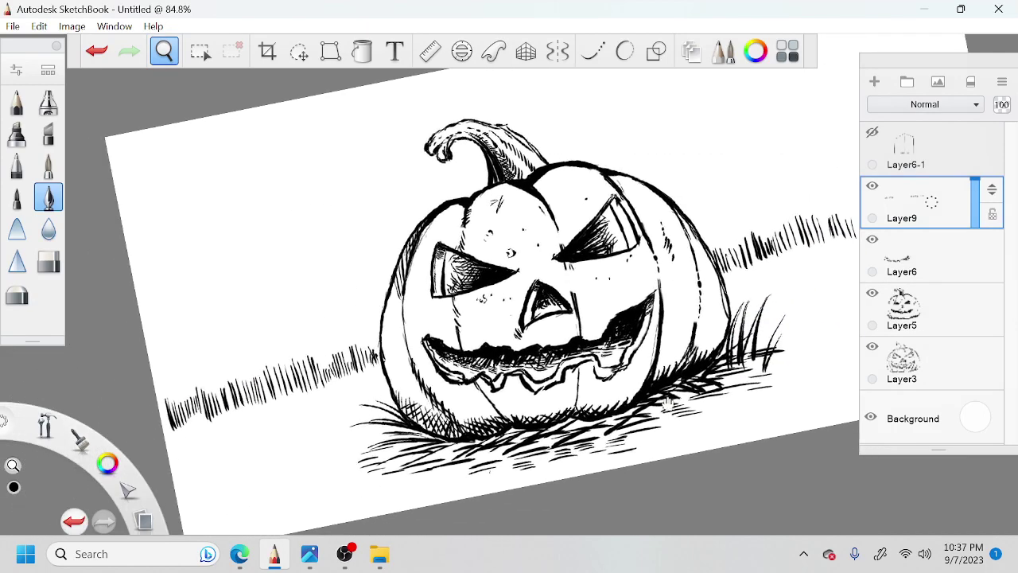
Step: Ink a tuft of taller upright grass strokes on Layer9 where the grass row meets the canvas's left edge
drag(674, 388, 816, 347)
key(space)
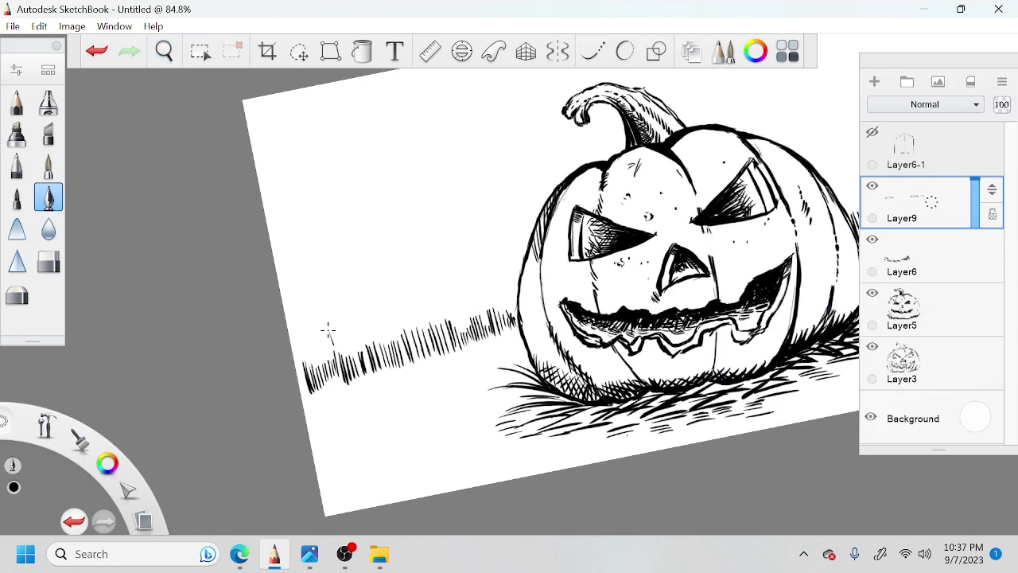
drag(337, 371, 333, 344)
drag(331, 366, 325, 328)
drag(327, 375, 321, 342)
drag(322, 373, 307, 350)
mouse_move(302, 386)
mouse_down()
mouse_move(298, 345)
mouse_move(293, 355)
mouse_up()
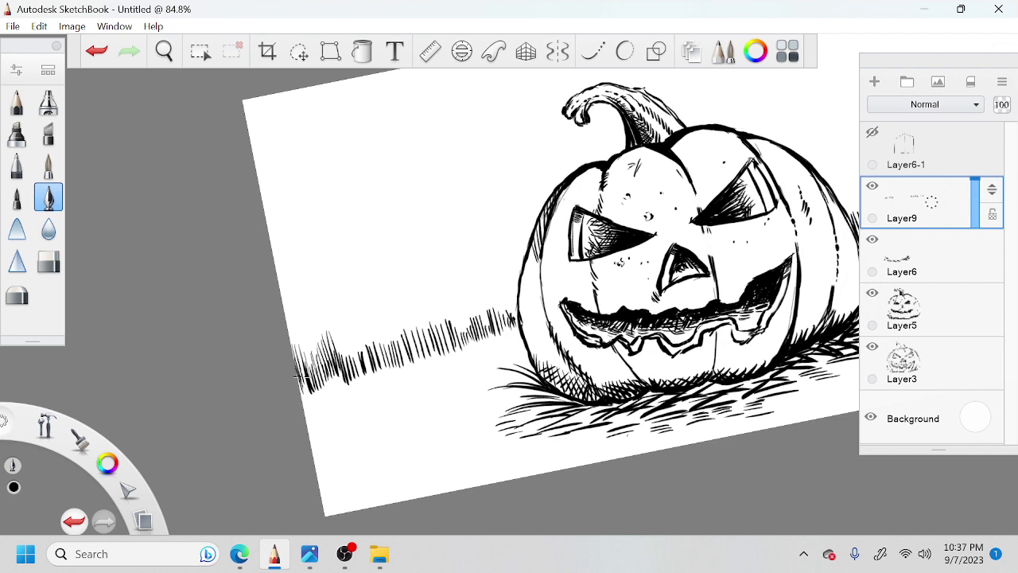
Step: Add a new layer above Layer9 and fill the base of the grass row with dense black strokes from the canvas's left edge to about mid-row
click(921, 208)
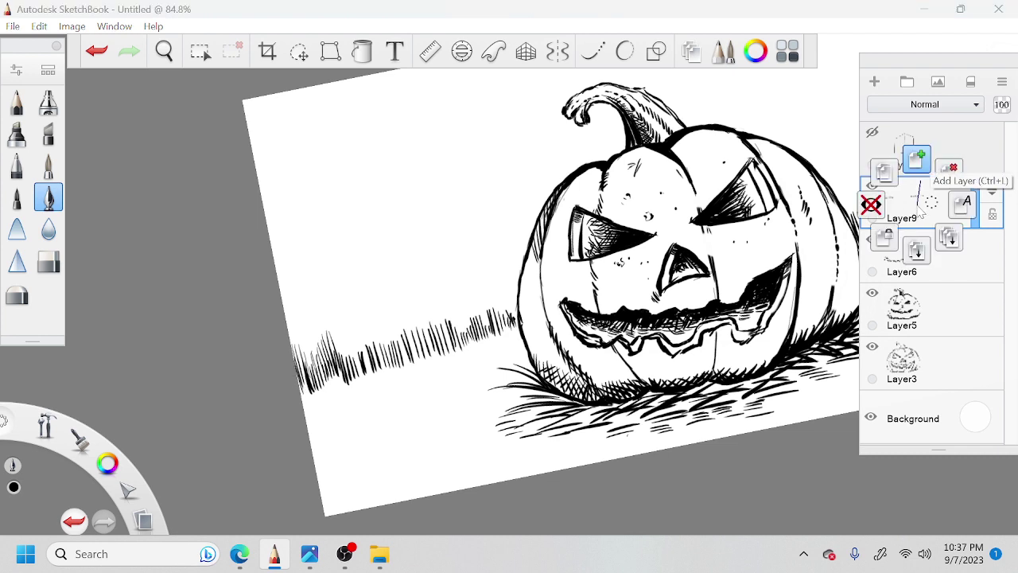
click(917, 159)
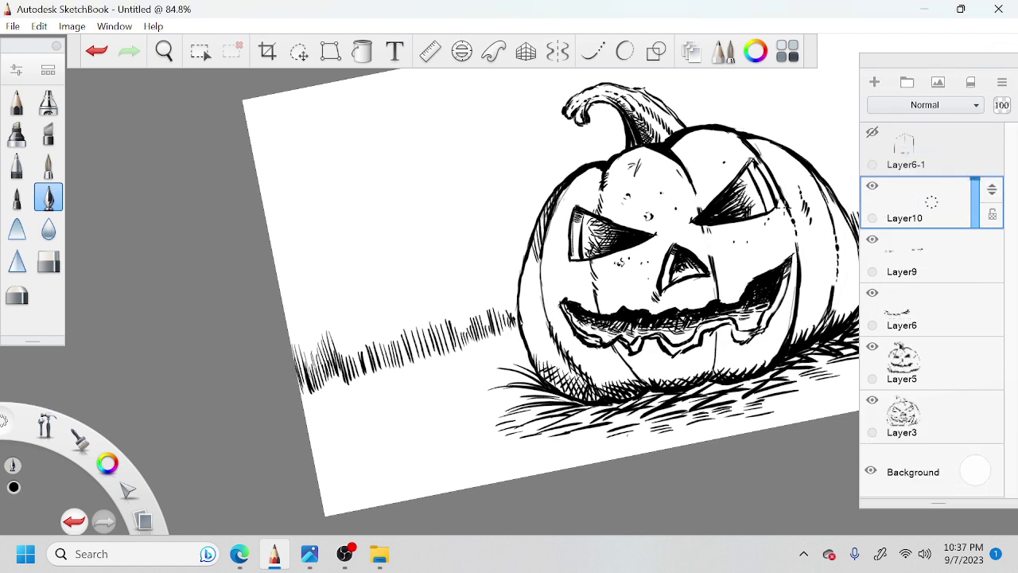
mouse_move(290, 367)
mouse_down()
mouse_move(300, 393)
mouse_move(294, 355)
mouse_up()
mouse_move(310, 393)
mouse_down()
mouse_move(315, 366)
mouse_move(329, 381)
mouse_move(324, 368)
mouse_move(358, 368)
mouse_move(351, 354)
mouse_move(360, 366)
mouse_move(376, 346)
mouse_move(407, 358)
mouse_up()
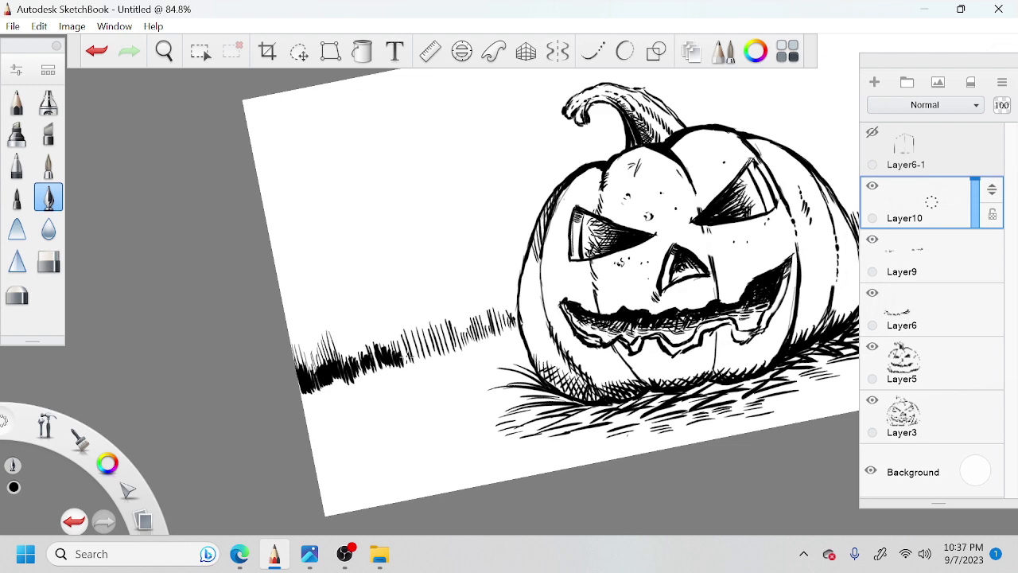
Step: Continue the solid black base along the rest of the left grass row up to the pumpkin, filling gaps in its lower edge
key(space)
drag(526, 333, 541, 318)
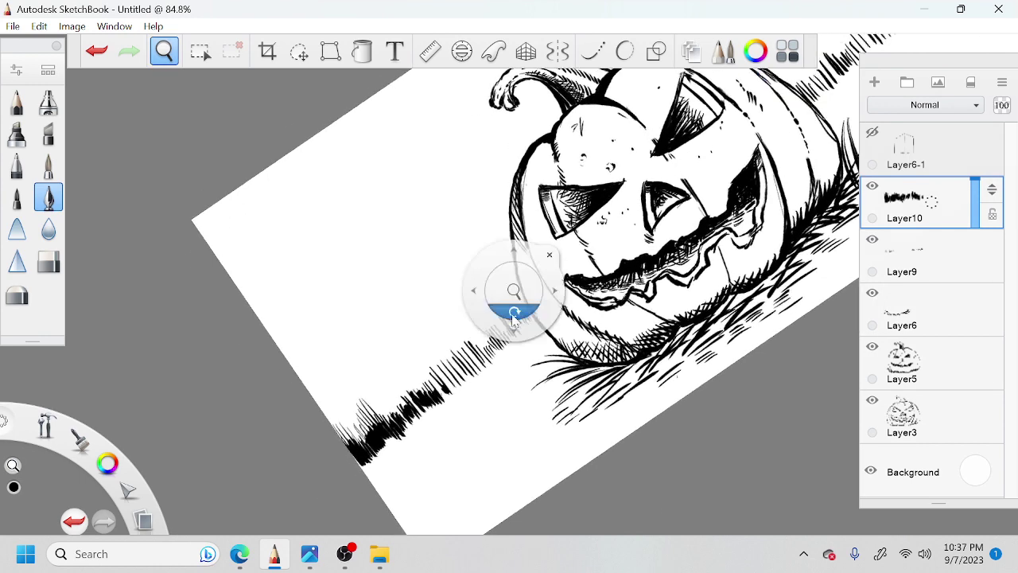
mouse_move(437, 377)
mouse_down()
mouse_move(474, 329)
mouse_move(445, 377)
mouse_move(466, 375)
mouse_move(463, 355)
mouse_move(487, 360)
mouse_up()
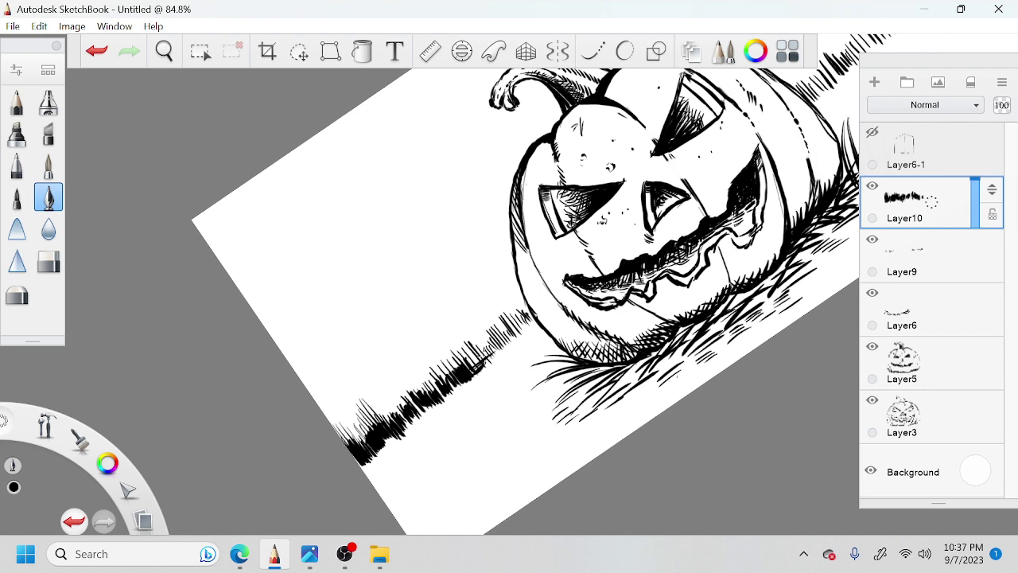
drag(429, 404, 426, 401)
drag(364, 458, 370, 461)
drag(475, 366, 497, 350)
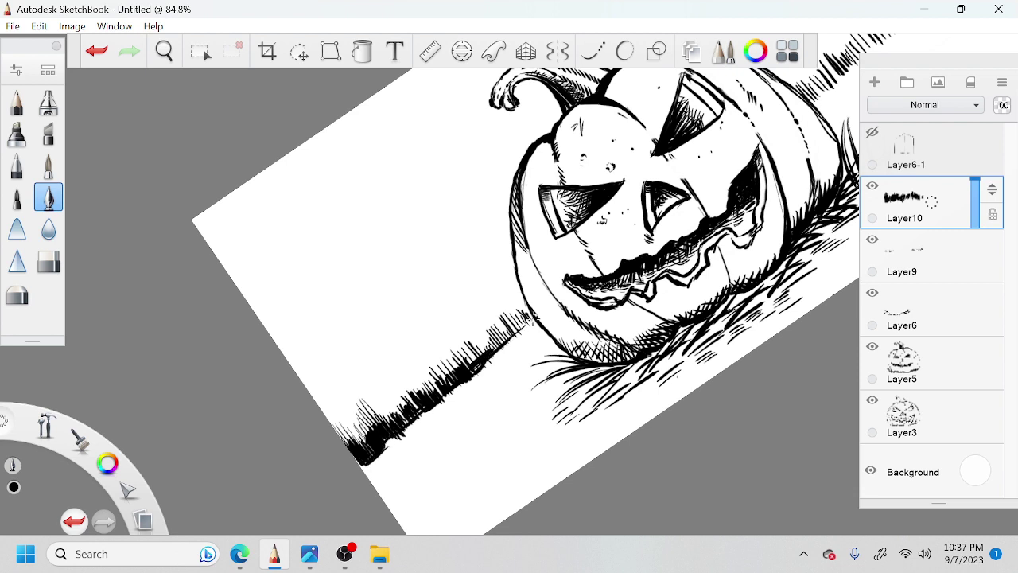
Step: Ink dense grass strokes along the horizon up to the pumpkin's left edge and along the first stretch on its right side
drag(525, 316, 516, 329)
drag(514, 321, 508, 332)
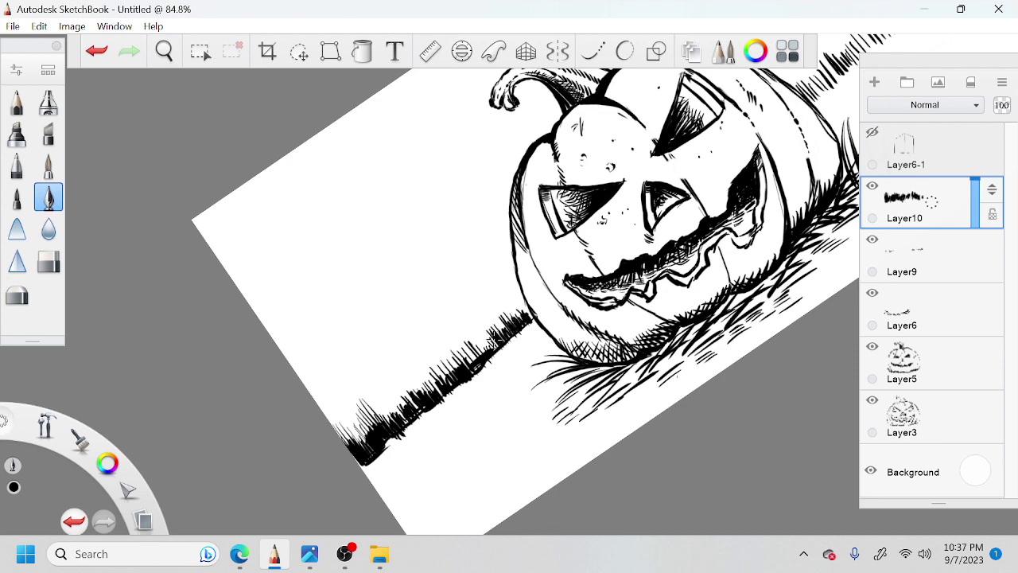
key(space)
drag(592, 320, 531, 365)
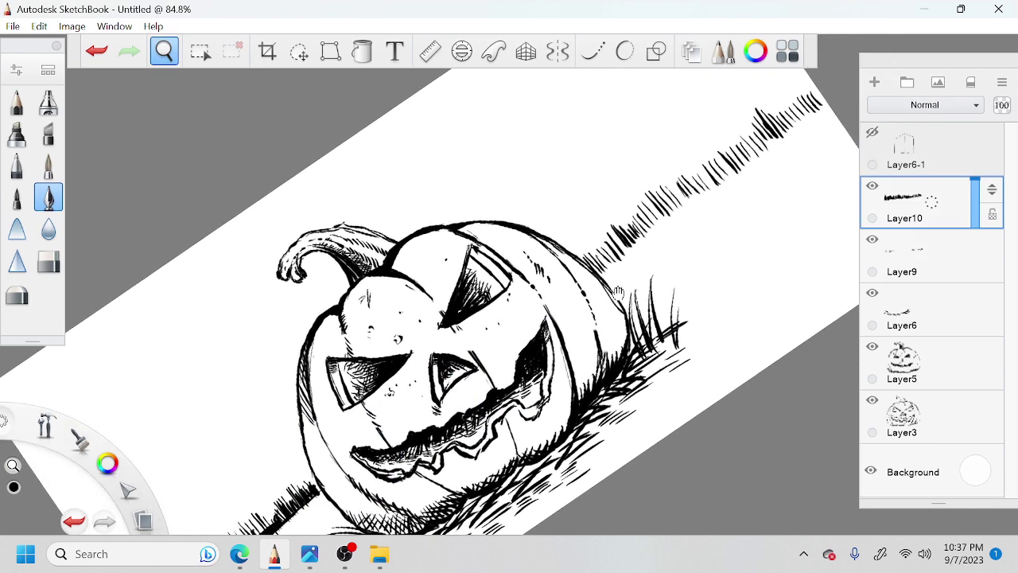
drag(613, 253, 589, 269)
drag(645, 224, 617, 248)
mouse_move(660, 208)
mouse_down()
mouse_move(643, 231)
mouse_move(689, 197)
mouse_move(641, 243)
mouse_up()
key(space)
mouse_move(726, 198)
mouse_down()
mouse_move(667, 248)
mouse_move(631, 230)
mouse_up()
drag(684, 207, 661, 223)
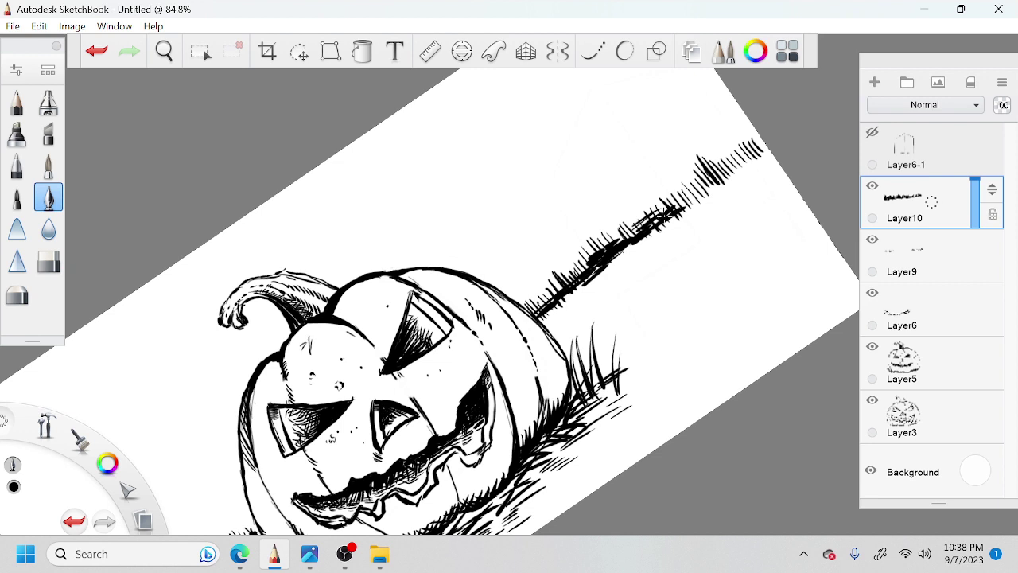
Step: Extend the dark horizon grass out to the canvas's right edge and thicken its base
drag(699, 194, 665, 211)
mouse_move(721, 172)
mouse_down()
mouse_move(695, 194)
mouse_move(703, 184)
mouse_up()
drag(765, 145, 748, 161)
drag(766, 142, 728, 171)
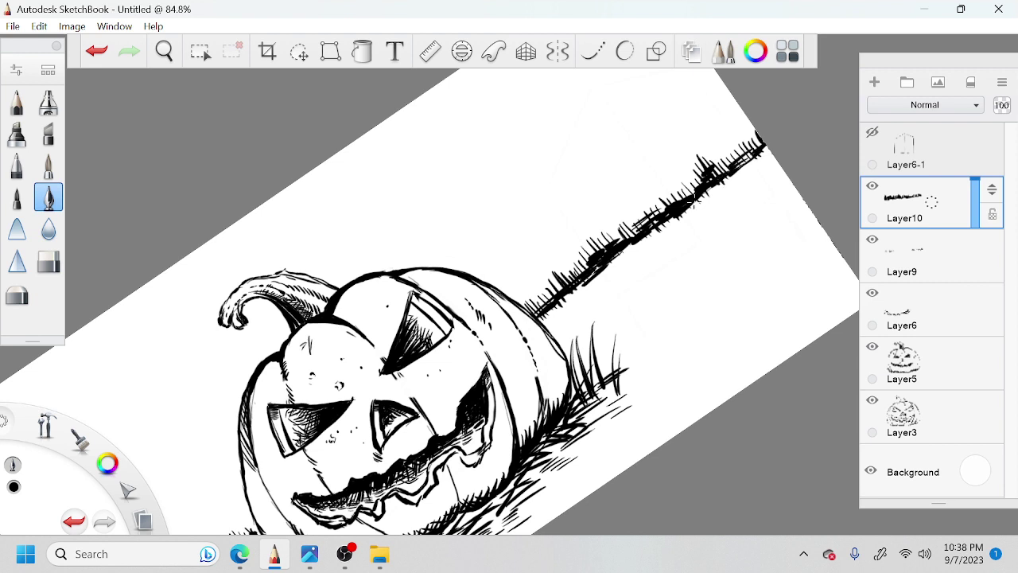
drag(675, 220, 646, 240)
drag(662, 230, 629, 250)
Step: Show the Layer6-1 building outline and straighten the canvas
click(872, 132)
key(space)
drag(762, 310, 601, 457)
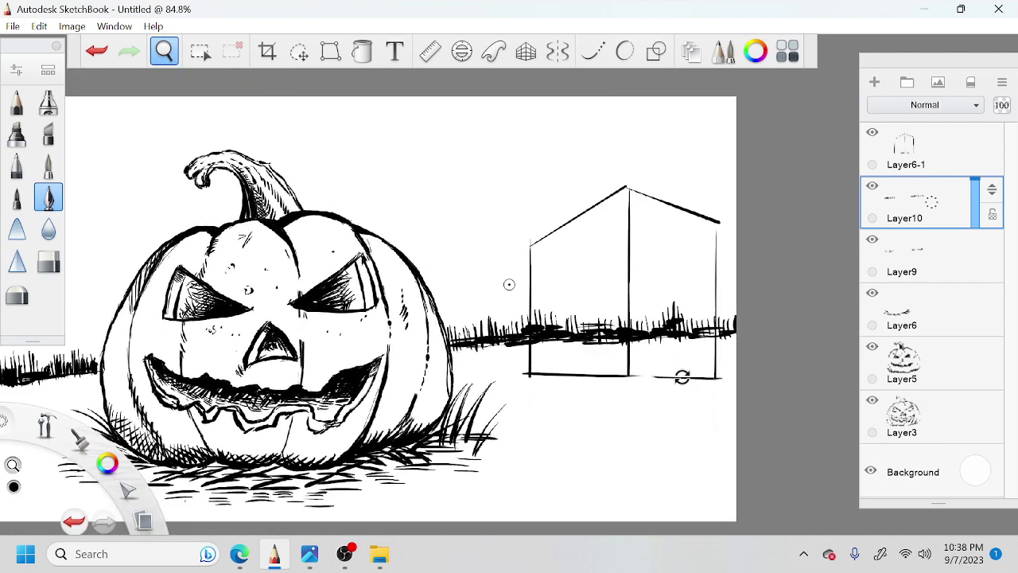
key(ctrl+alt)
drag(639, 365, 641, 366)
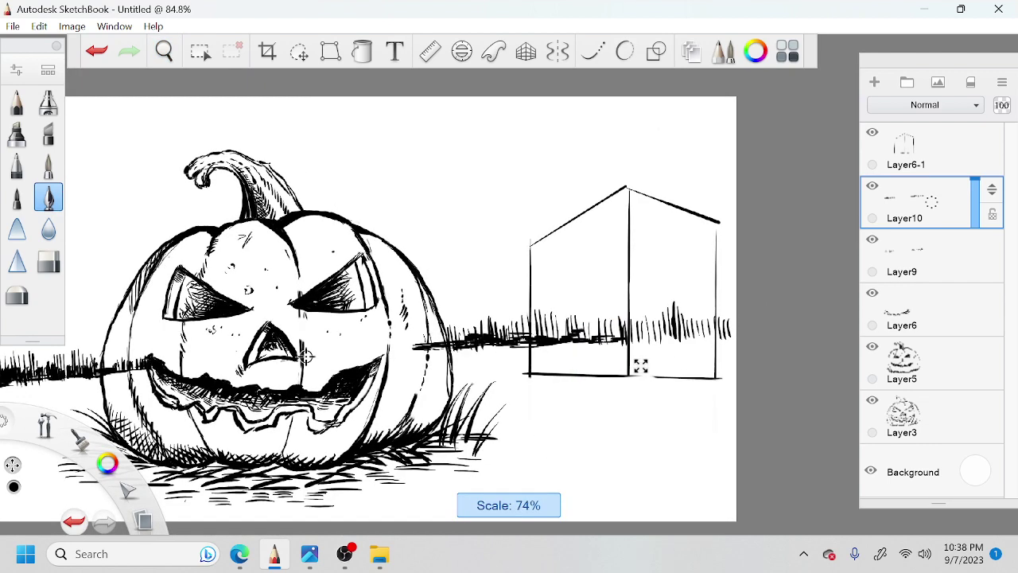
key(ctrl+z)
Step: Select Layer6-1, scale the building outline down and move it so its base sits on the horizon grass
click(944, 163)
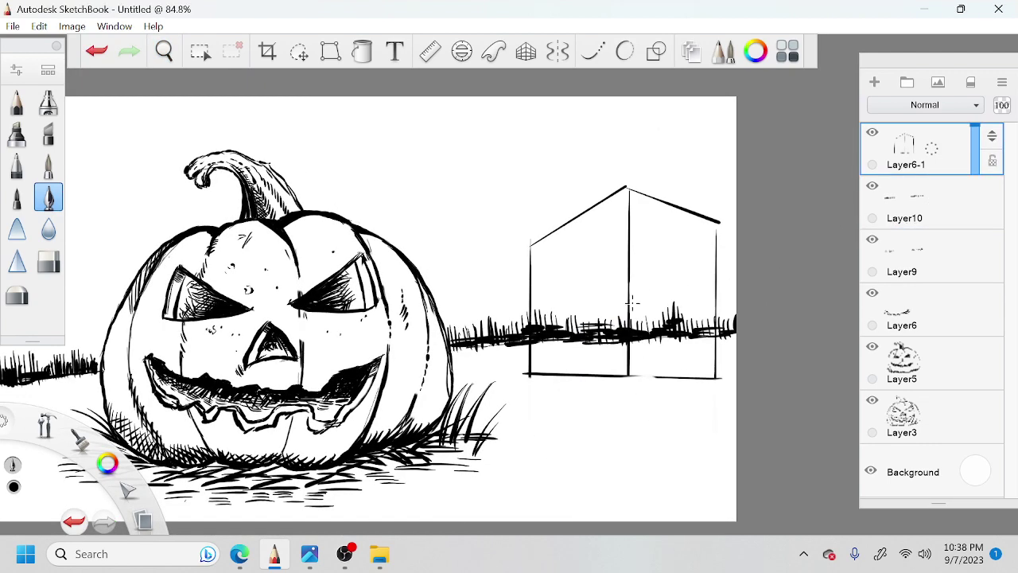
key(ctrl+alt)
drag(635, 334, 627, 352)
key(ctrl+alt)
drag(651, 393, 656, 359)
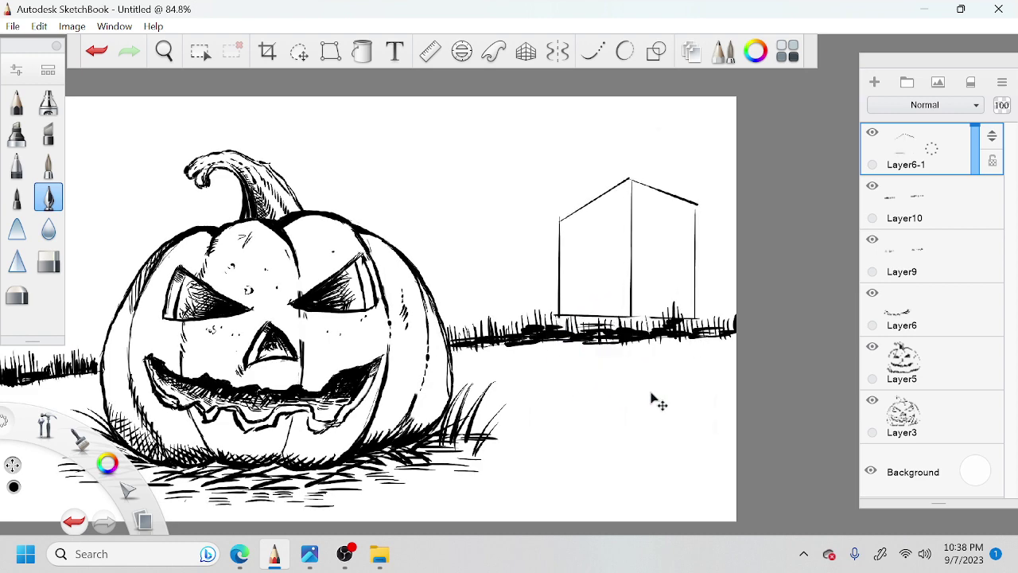
drag(650, 392, 638, 393)
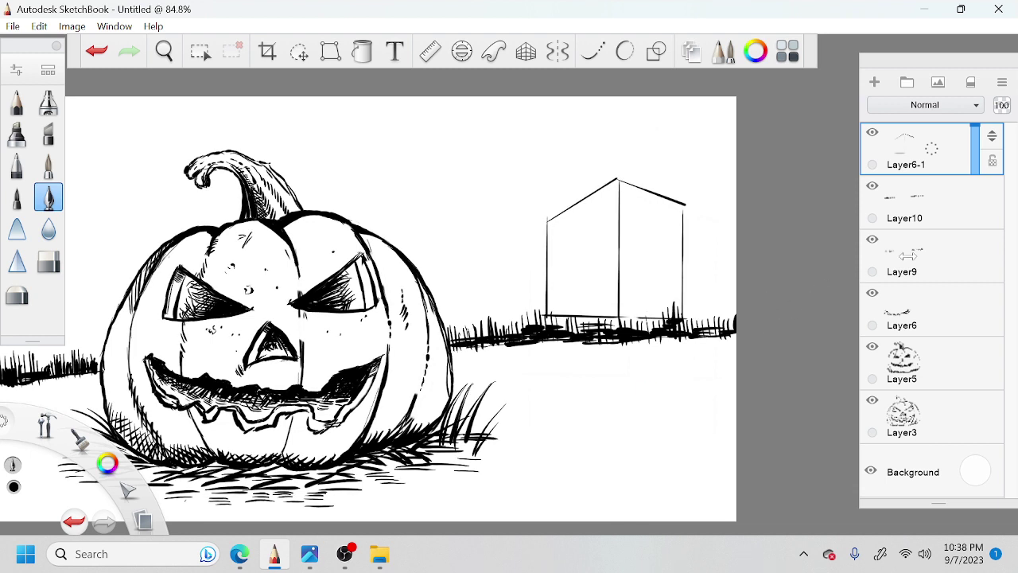
Step: Draw two near-vertical ruler lines on the building, one inside its right face and one just beyond its right edge
click(430, 51)
drag(736, 383, 414, 36)
drag(407, 184, 694, 327)
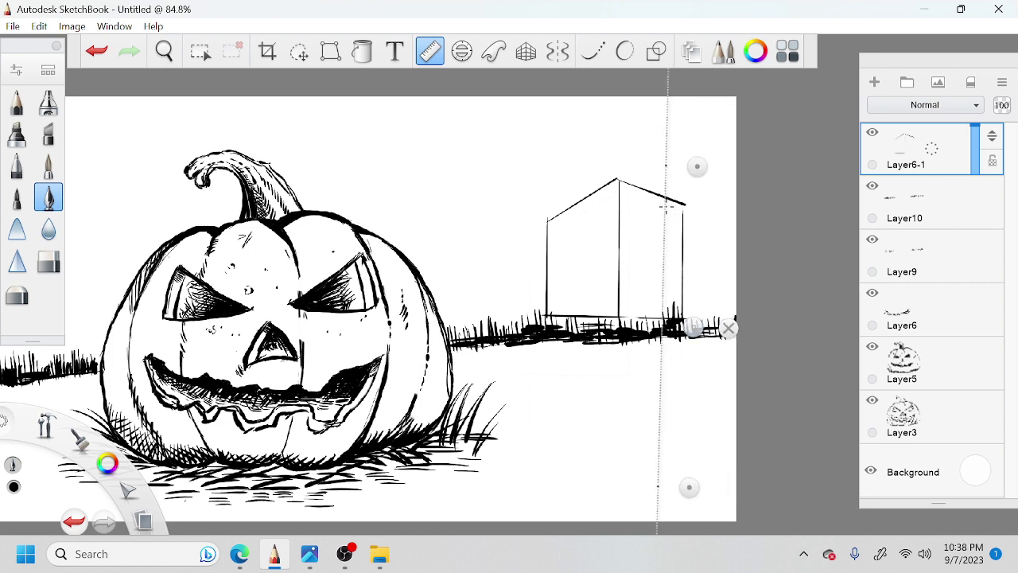
drag(665, 197, 665, 229)
mouse_move(663, 194)
mouse_down()
mouse_move(662, 317)
mouse_move(722, 319)
mouse_up()
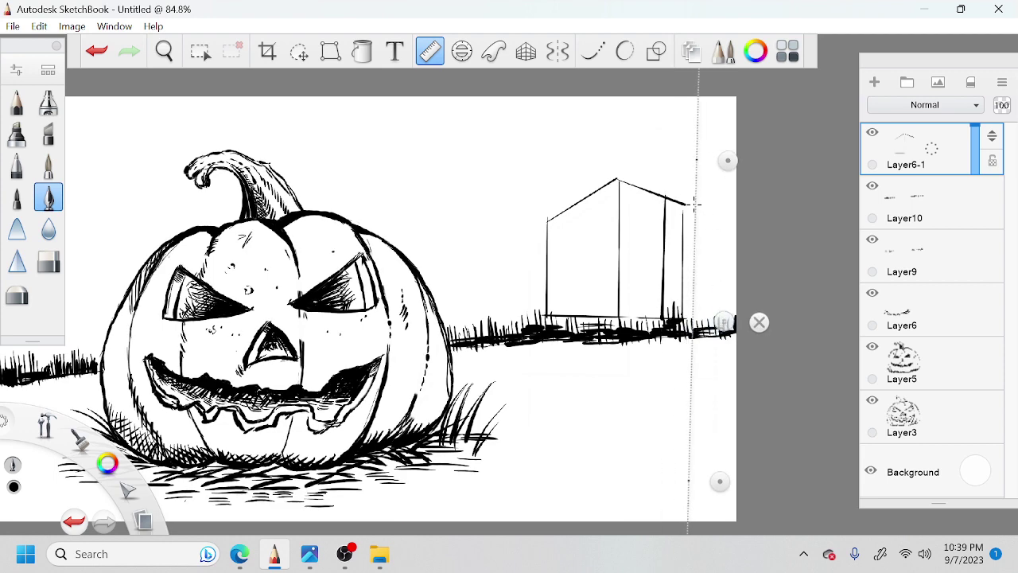
drag(710, 209, 710, 321)
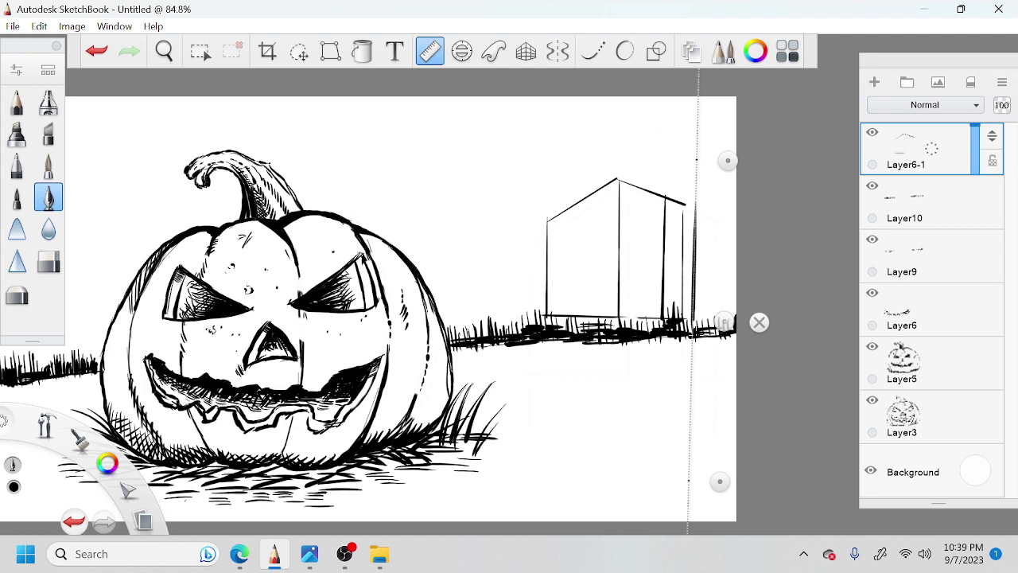
Step: Add another ruler line just left of the right face's inner vertical and put the ruler away
drag(723, 322, 682, 323)
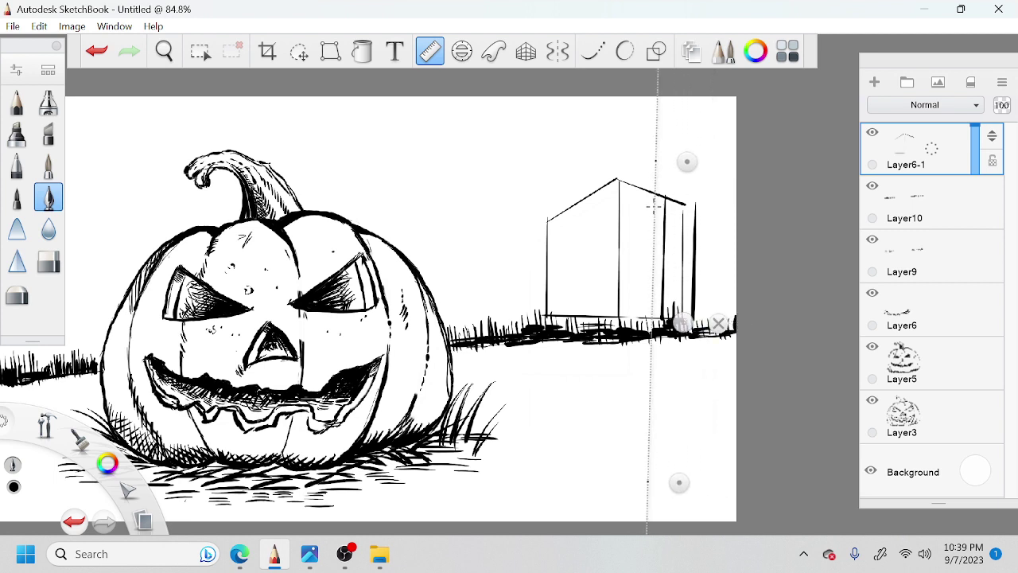
drag(652, 198, 651, 320)
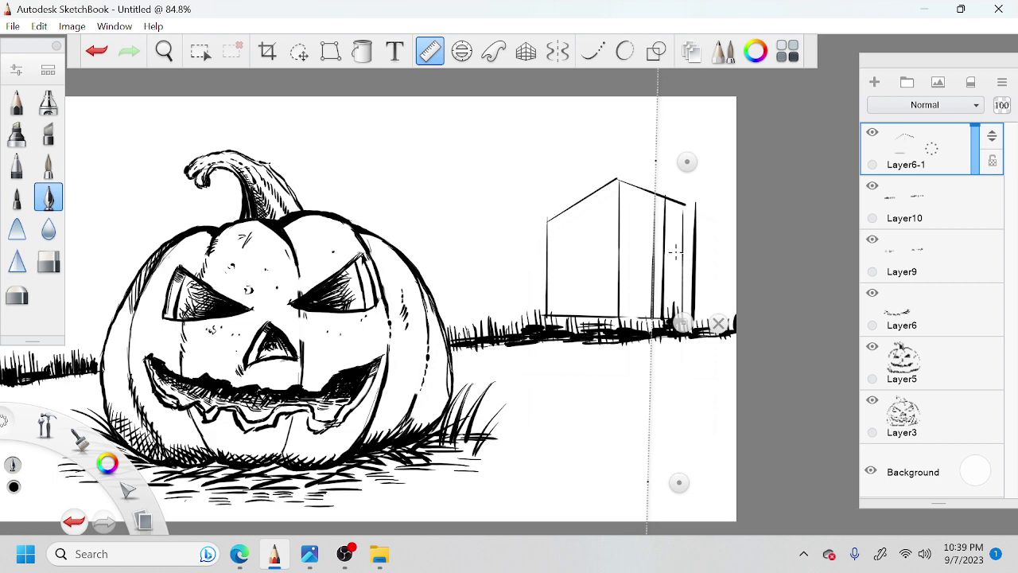
click(715, 319)
key(space)
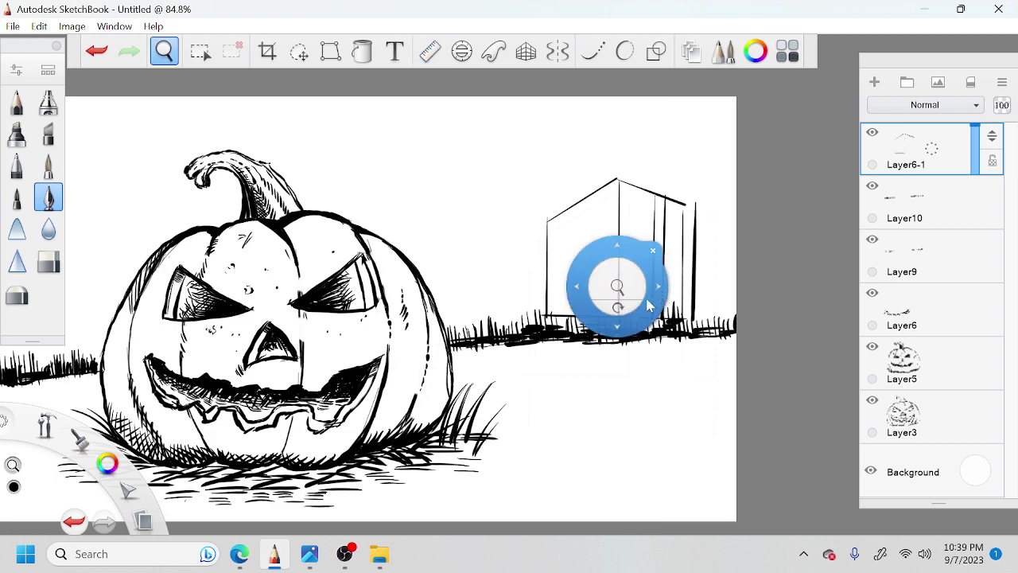
drag(650, 304, 650, 264)
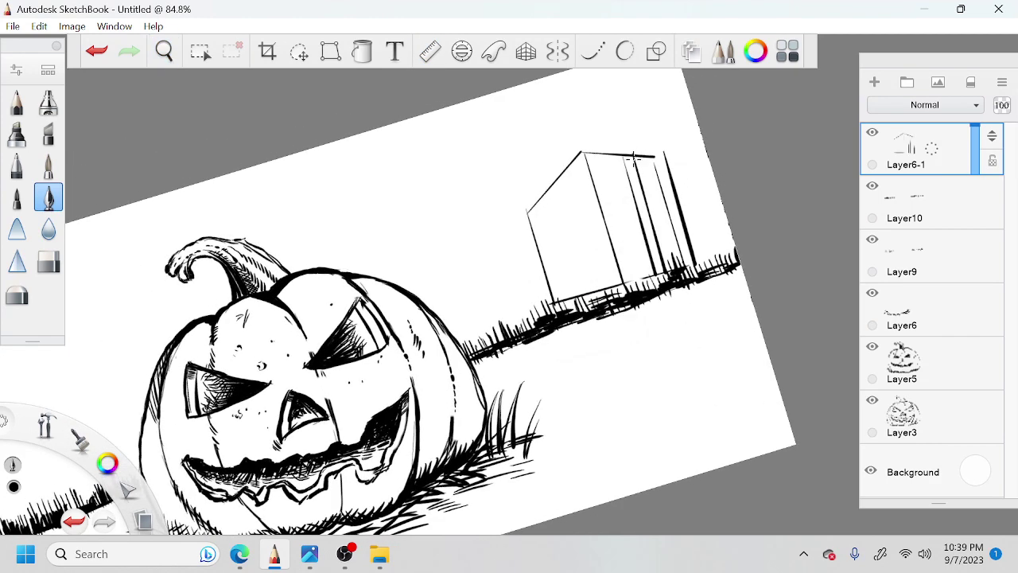
key(space)
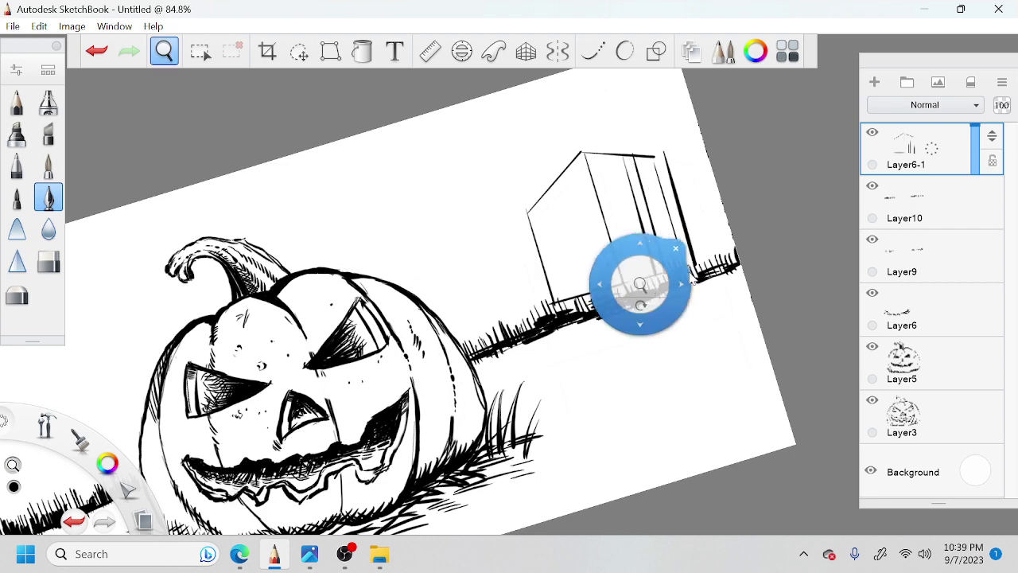
mouse_move(653, 305)
mouse_down()
mouse_move(658, 327)
mouse_move(662, 305)
mouse_up()
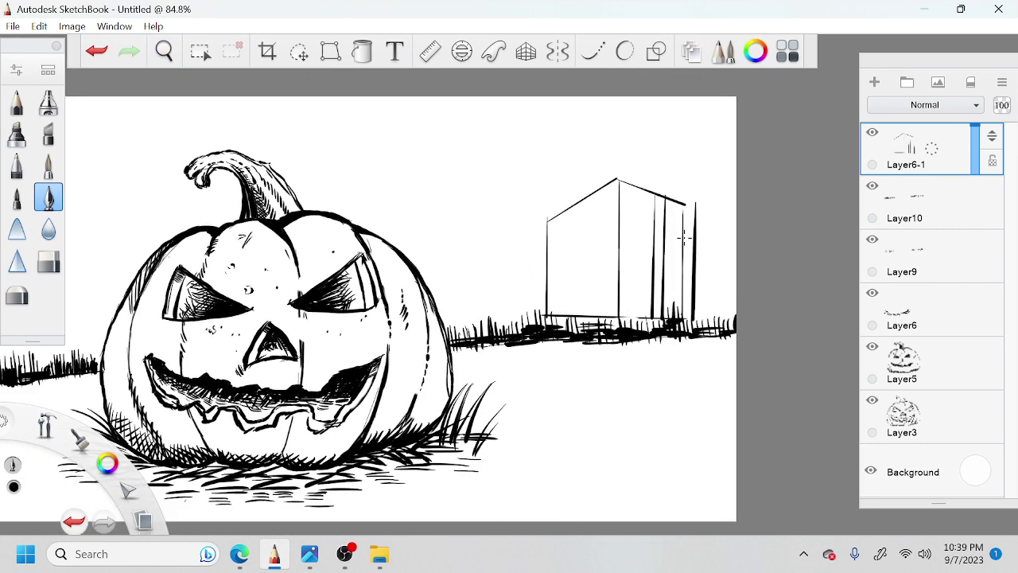
Step: Erase the building's old right edge between the inner verticals and the new outer line
key(e)
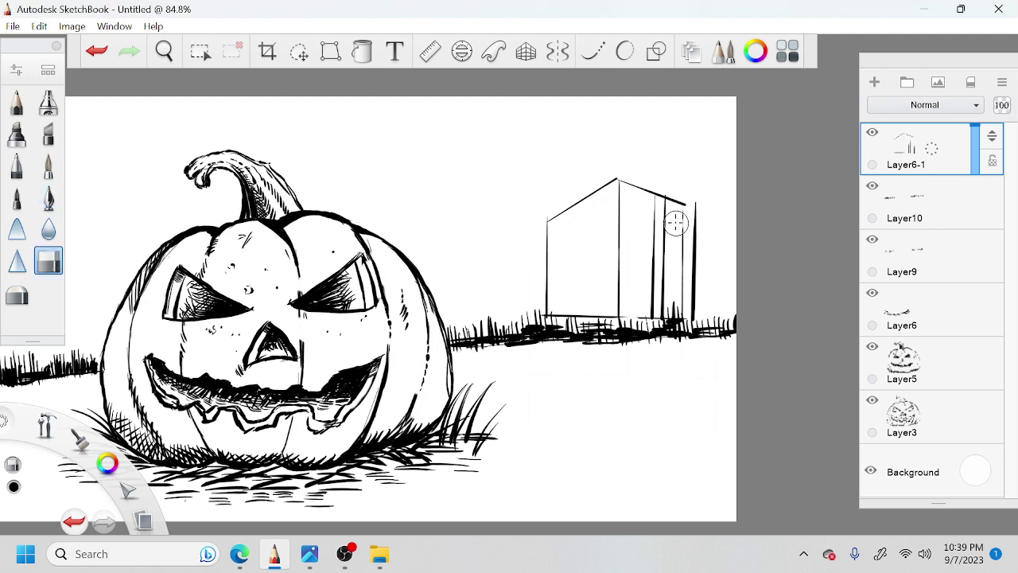
drag(676, 223, 676, 217)
drag(682, 258, 682, 304)
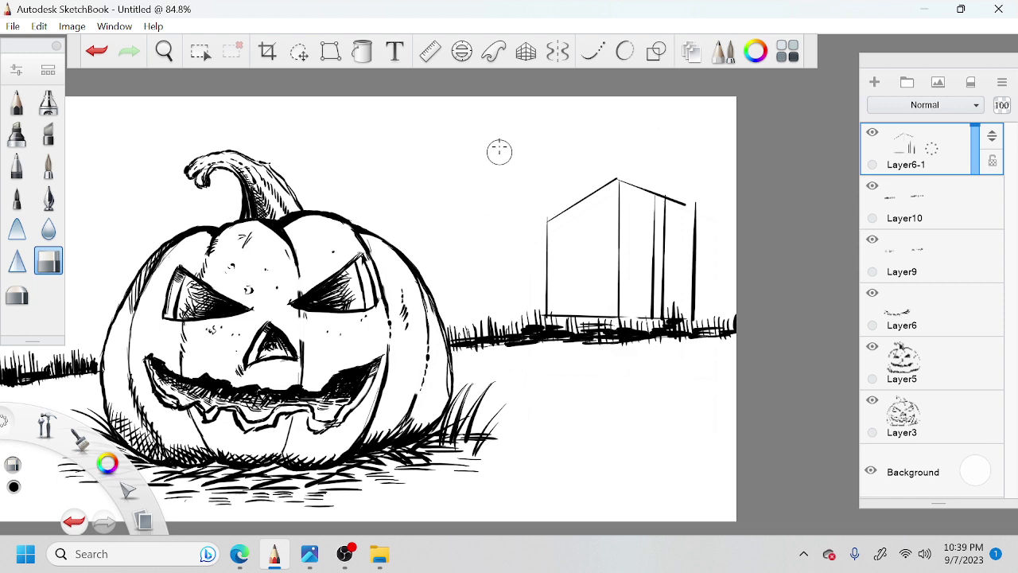
Step: Ink a vertical ruler line just right of the building's central corner edge with the inking pen
click(429, 51)
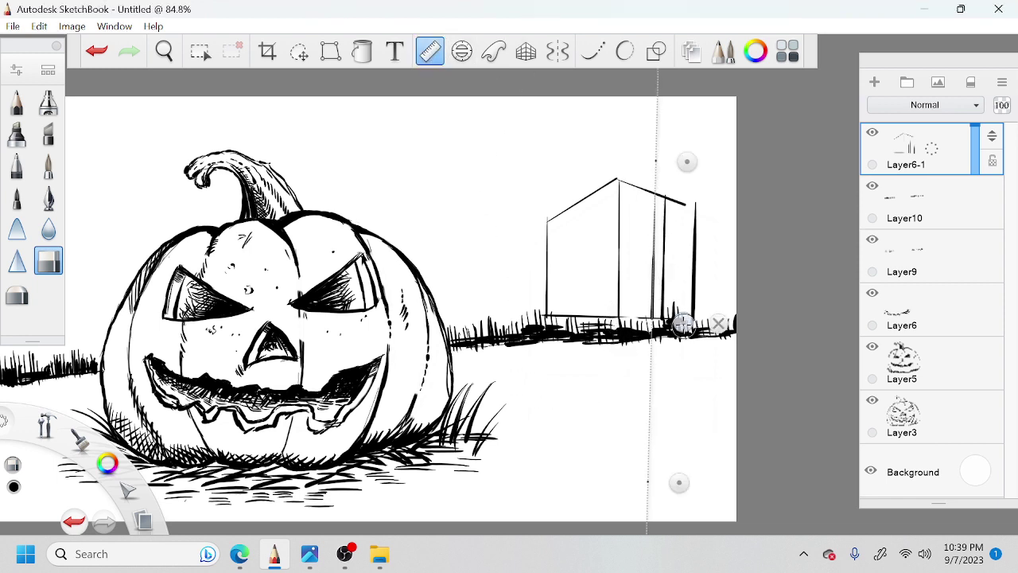
drag(682, 324, 655, 318)
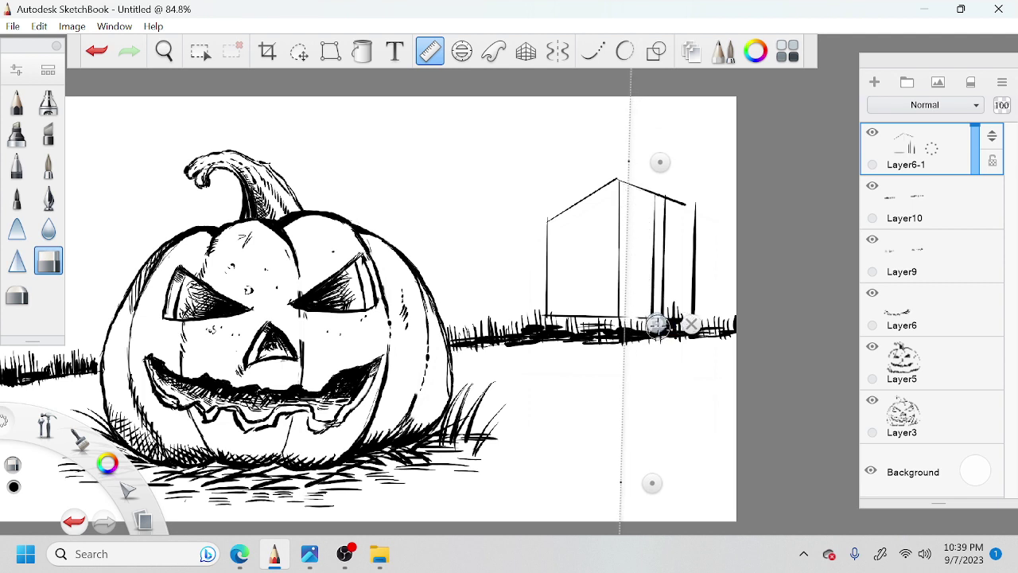
drag(652, 484, 650, 484)
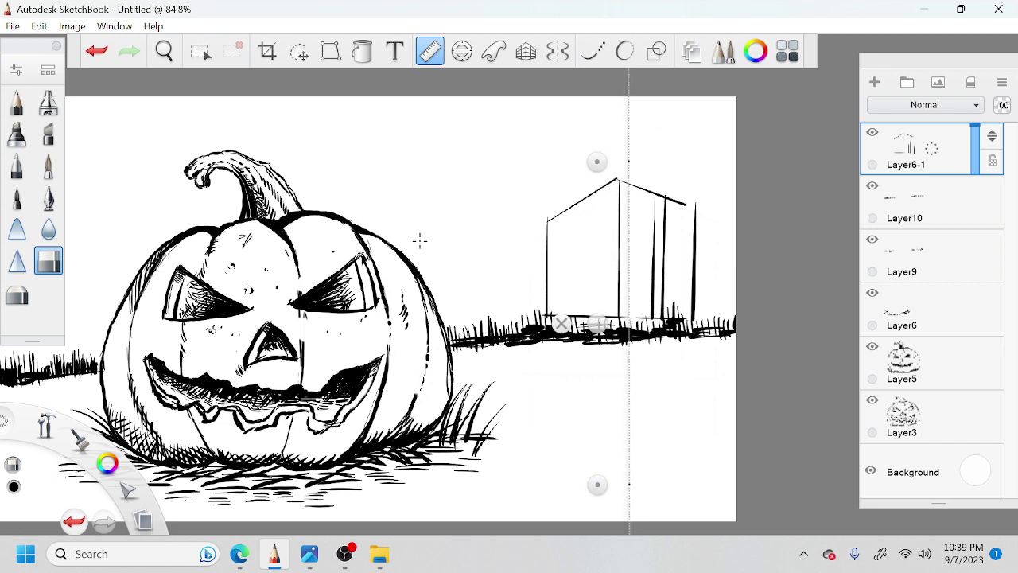
click(48, 197)
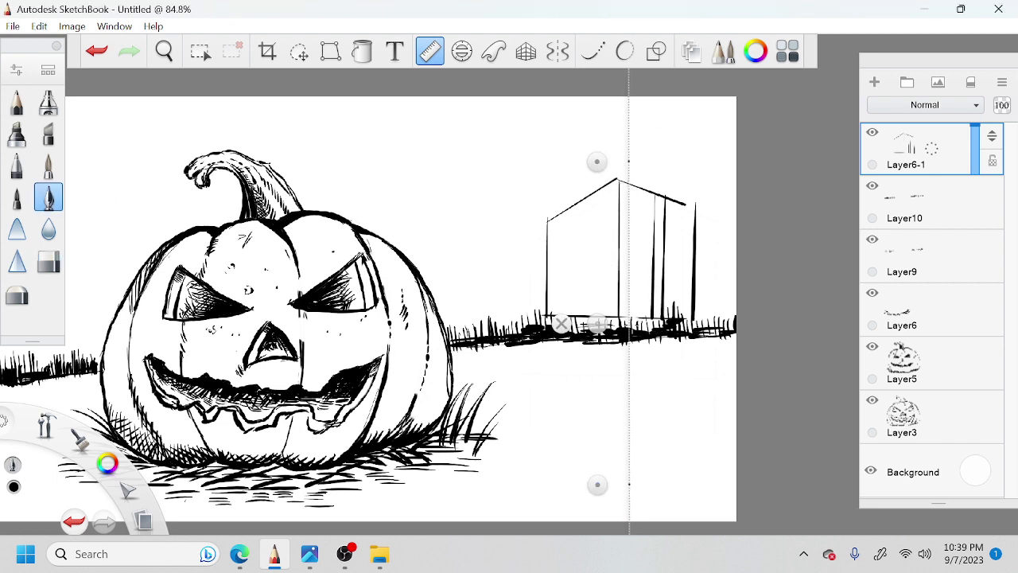
drag(598, 324, 593, 324)
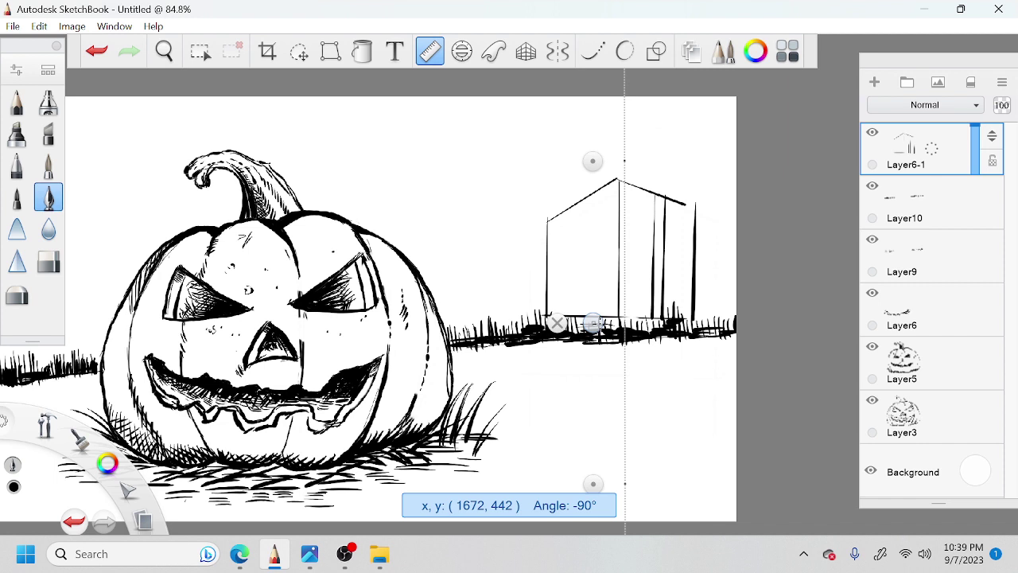
drag(625, 180, 625, 315)
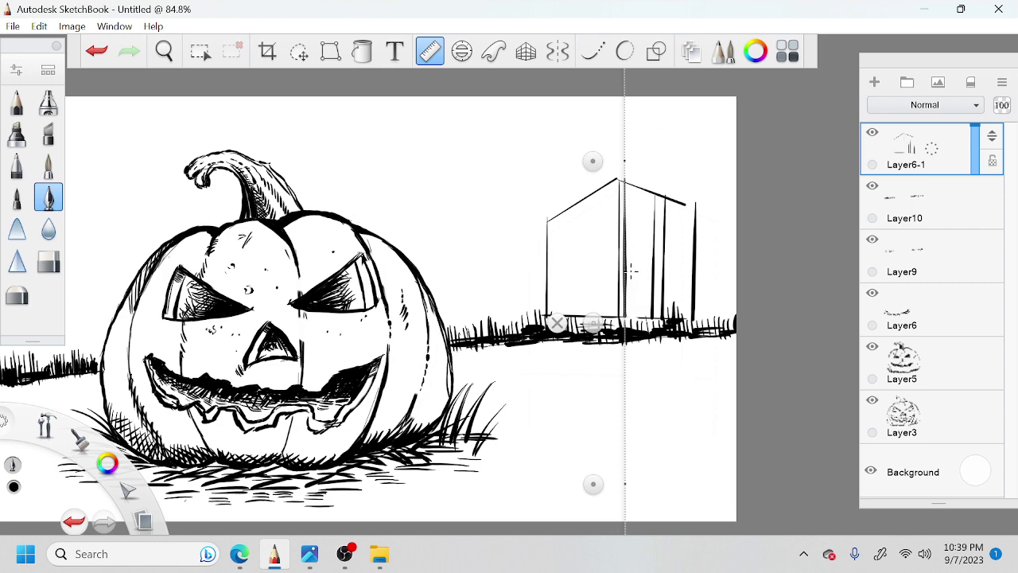
Step: Draw a short slanted ruler line outward from the building's left edge, parallel to the roof, as a side extension's top
drag(598, 480, 368, 360)
drag(504, 274, 491, 300)
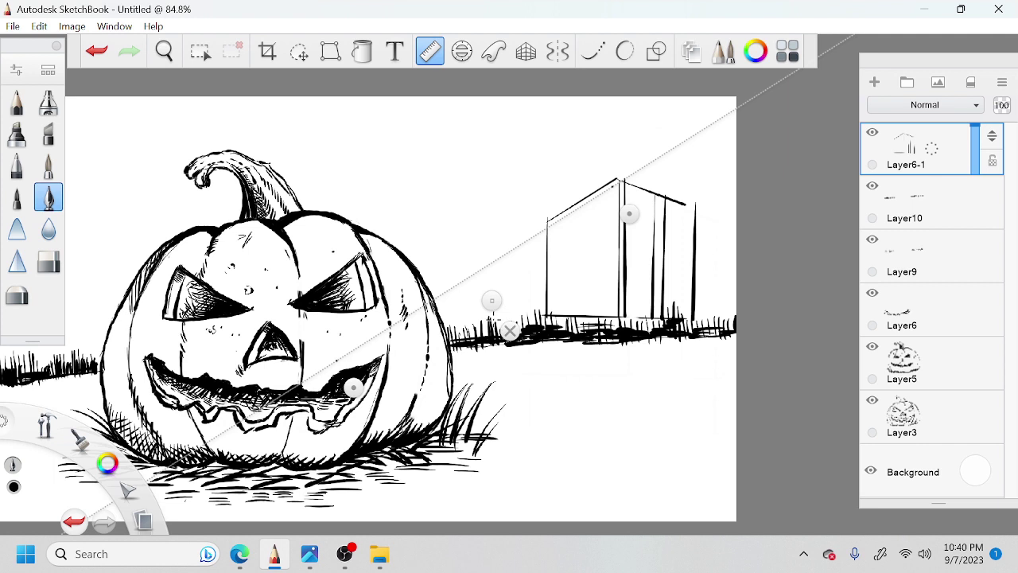
drag(492, 300, 479, 318)
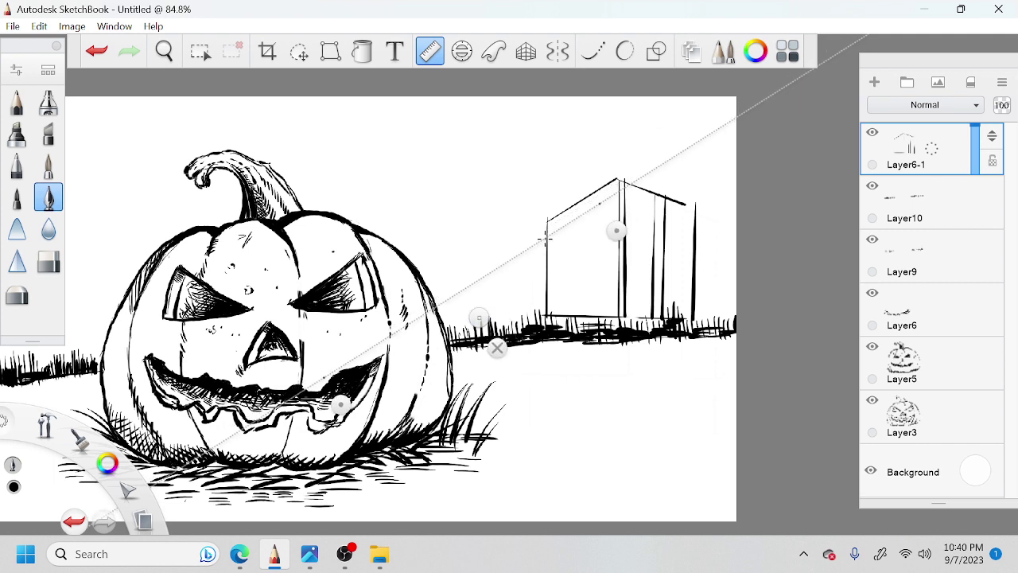
drag(531, 247, 546, 237)
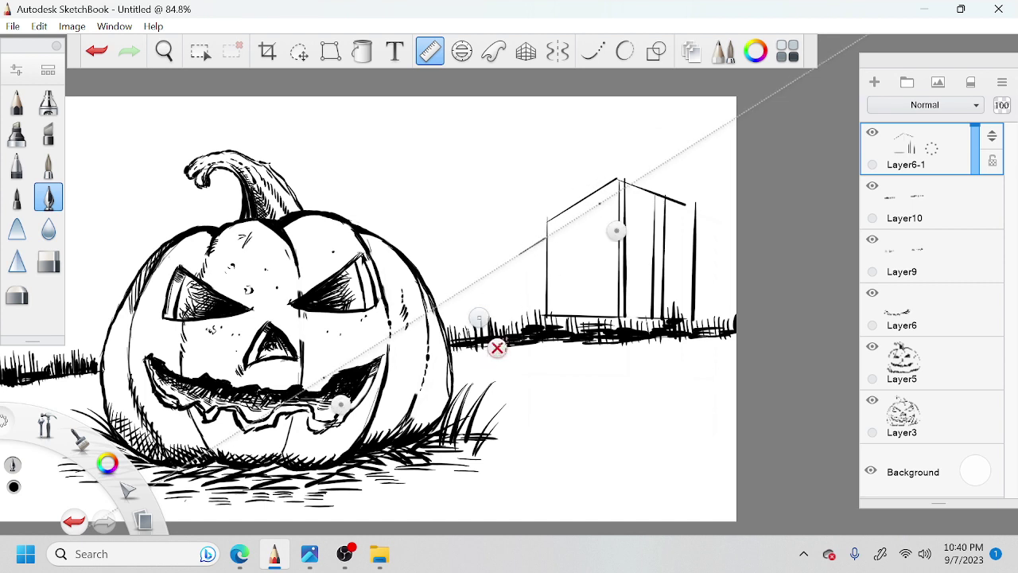
Step: Add the side extension's outer vertical edge and a lower slanted line with the ruler, and put the ruler away
drag(497, 347, 606, 459)
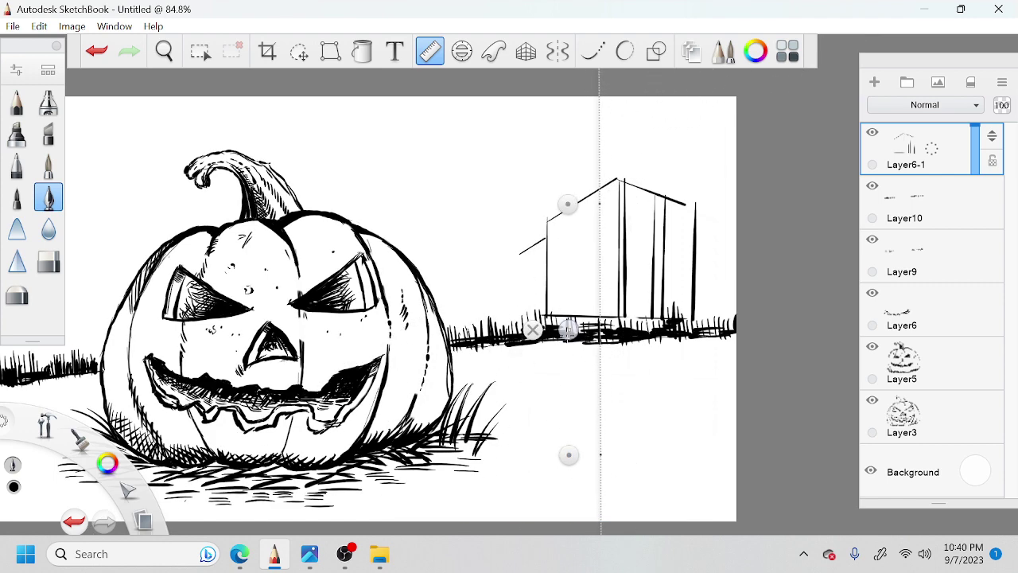
drag(568, 329, 493, 352)
mouse_move(525, 256)
mouse_down()
mouse_move(526, 317)
mouse_move(526, 287)
mouse_up()
drag(495, 477, 320, 388)
drag(430, 320, 466, 360)
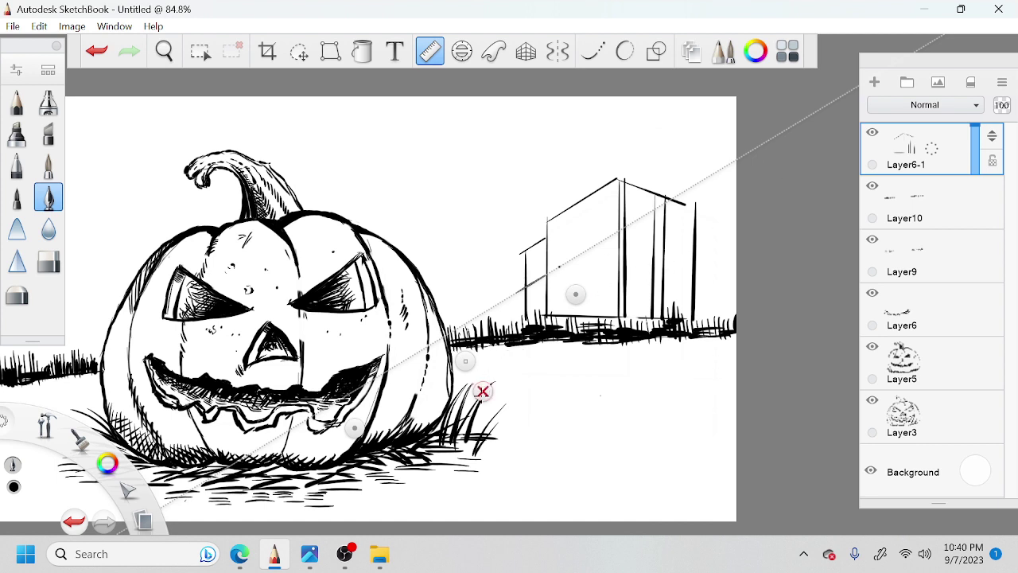
click(482, 390)
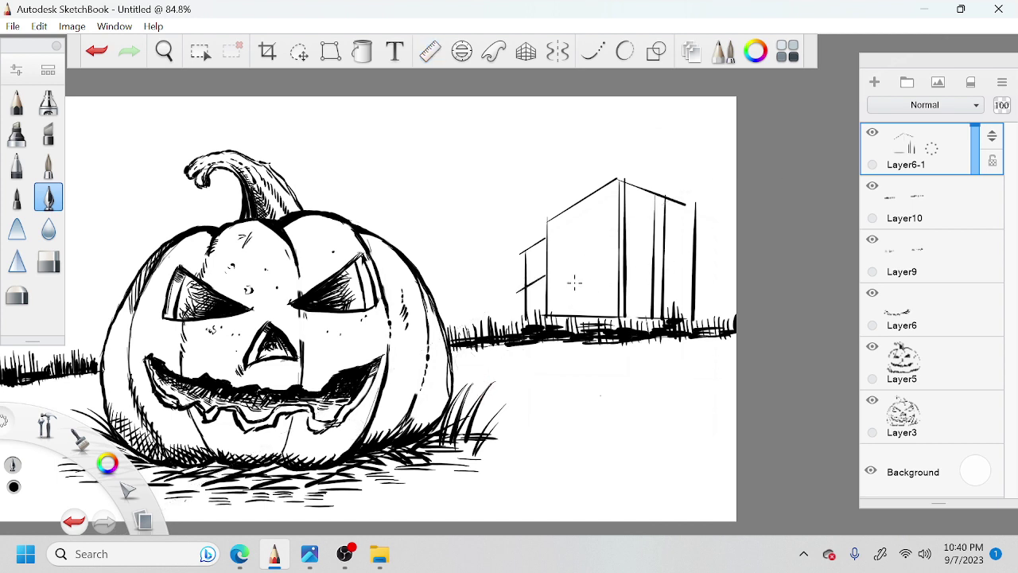
Step: Double the roof and extension edges freehand, darken the left wall corner, and move the building slightly up above the grass
key(space)
drag(537, 313, 591, 240)
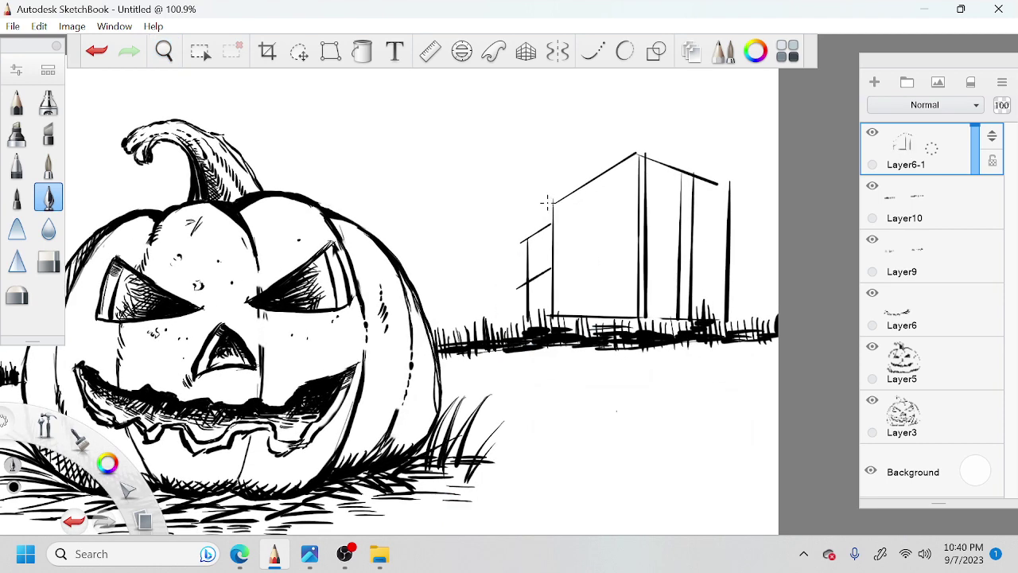
mouse_move(552, 198)
mouse_down()
mouse_move(629, 149)
mouse_move(552, 197)
mouse_move(573, 186)
mouse_move(559, 191)
mouse_move(547, 235)
mouse_move(551, 218)
mouse_move(525, 239)
mouse_move(555, 226)
mouse_up()
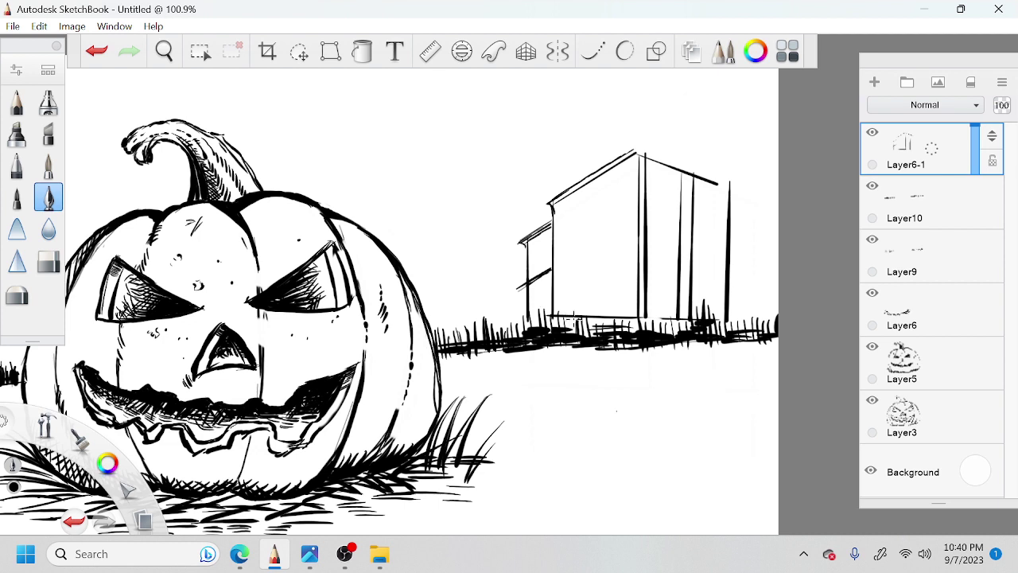
drag(550, 272, 547, 321)
key(v)
drag(626, 412, 625, 400)
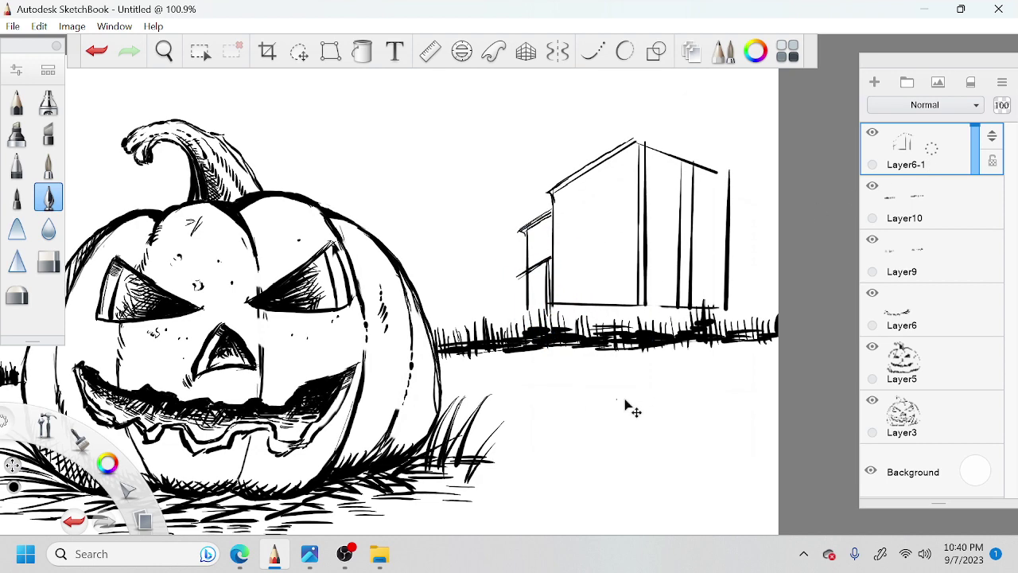
Step: Ink a small peaked gable rising behind the left slope of the building's roof
key(space)
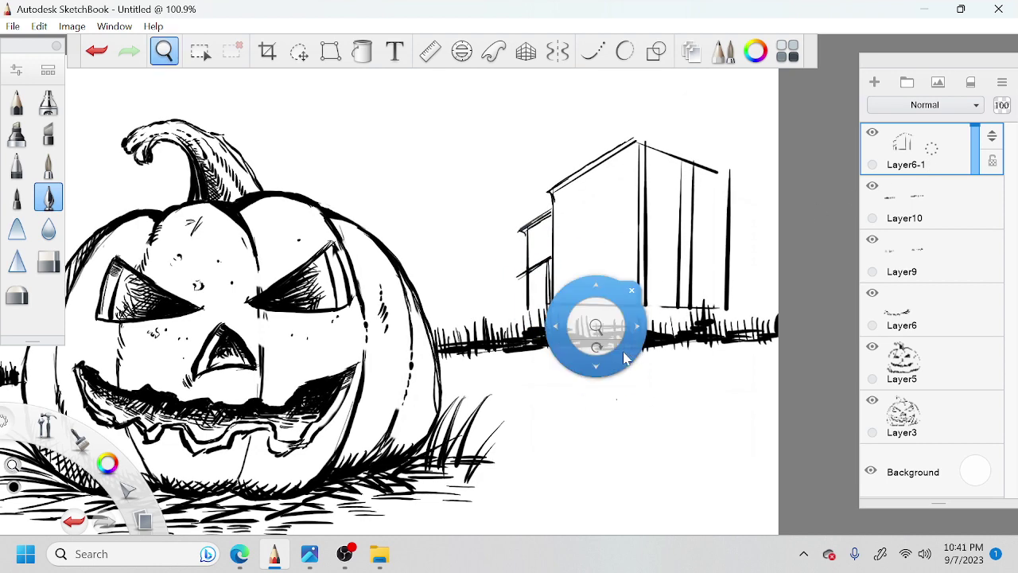
drag(626, 357, 601, 347)
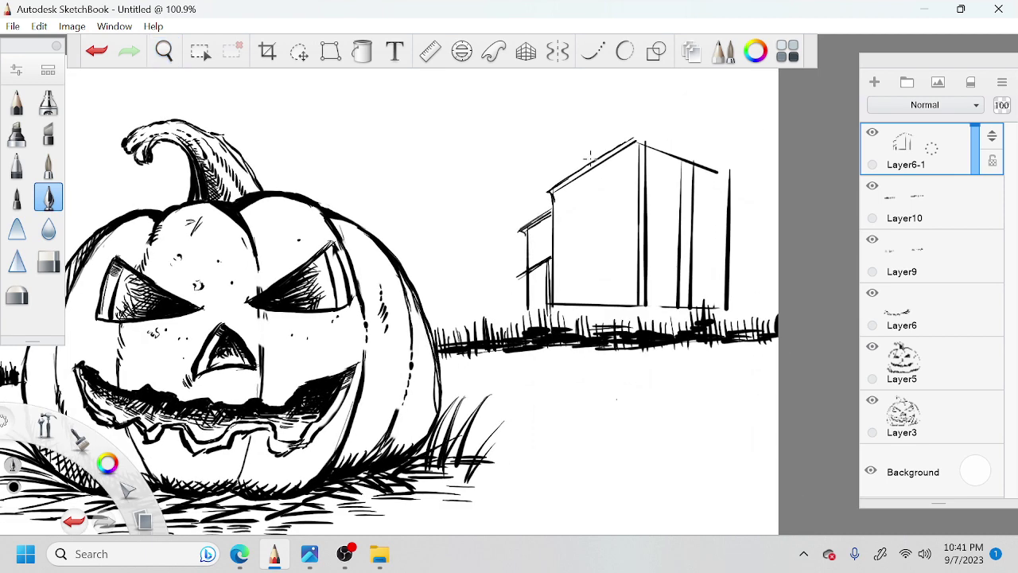
mouse_move(584, 128)
mouse_down()
mouse_move(574, 170)
mouse_move(578, 156)
mouse_move(607, 142)
mouse_move(601, 128)
mouse_move(625, 143)
mouse_move(580, 138)
mouse_up()
Step: Ink a line below the roof edge across the front wall, parallel to the slope, and continue it along the side wall
key(space)
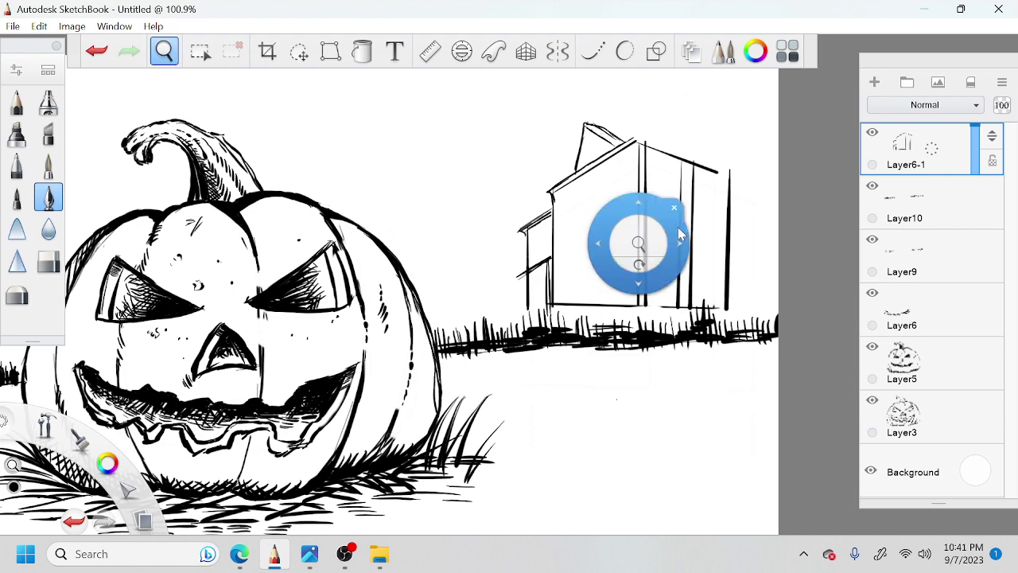
drag(647, 269, 648, 271)
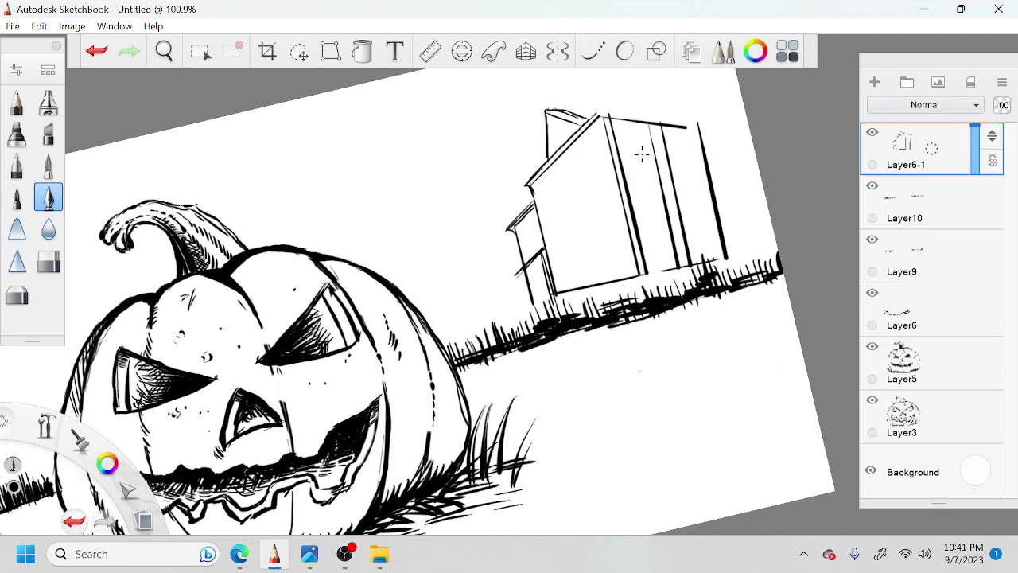
key(space)
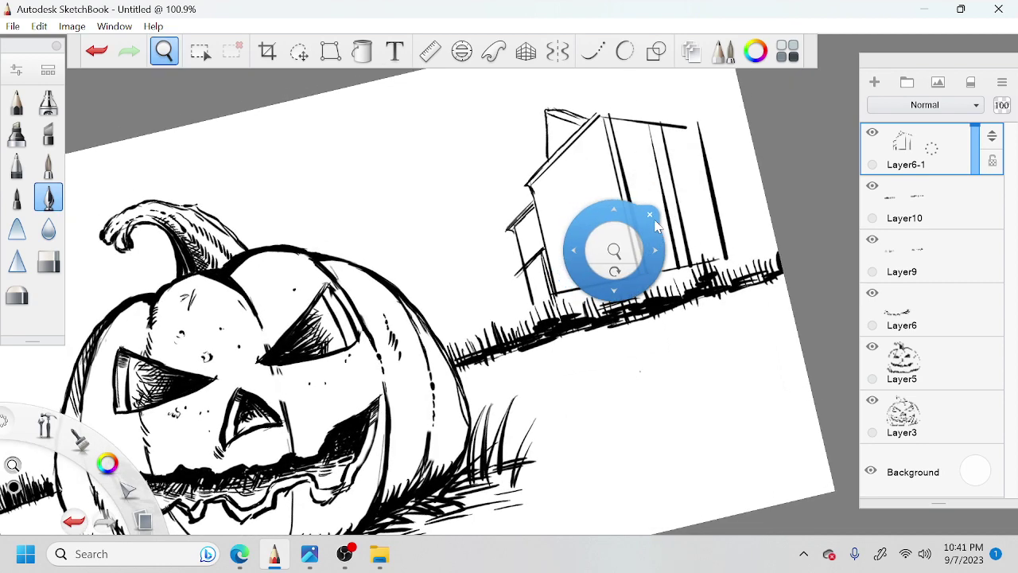
click(651, 215)
drag(540, 212, 590, 166)
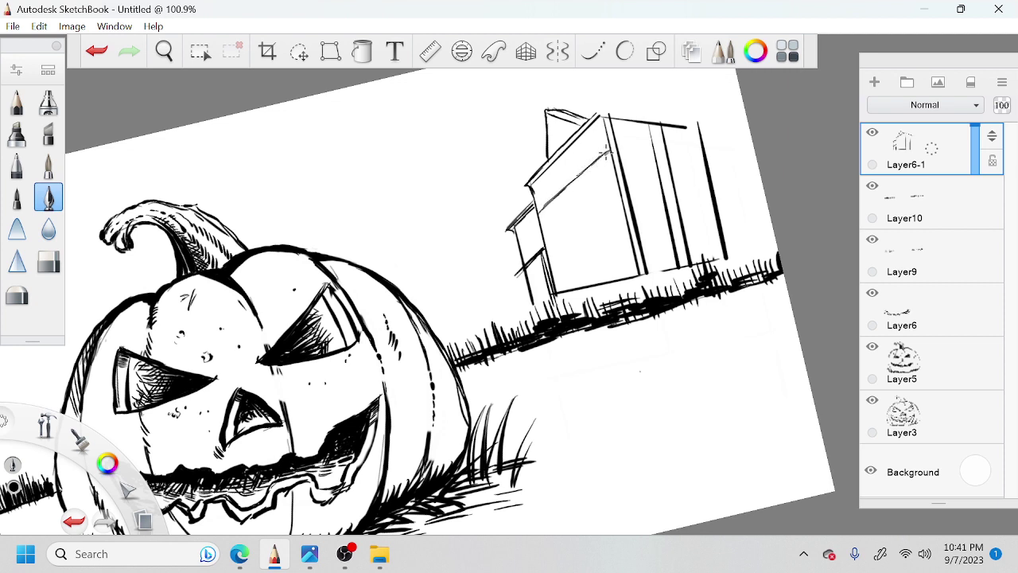
key(space)
mouse_move(630, 262)
mouse_down()
mouse_move(638, 266)
mouse_move(647, 197)
mouse_up()
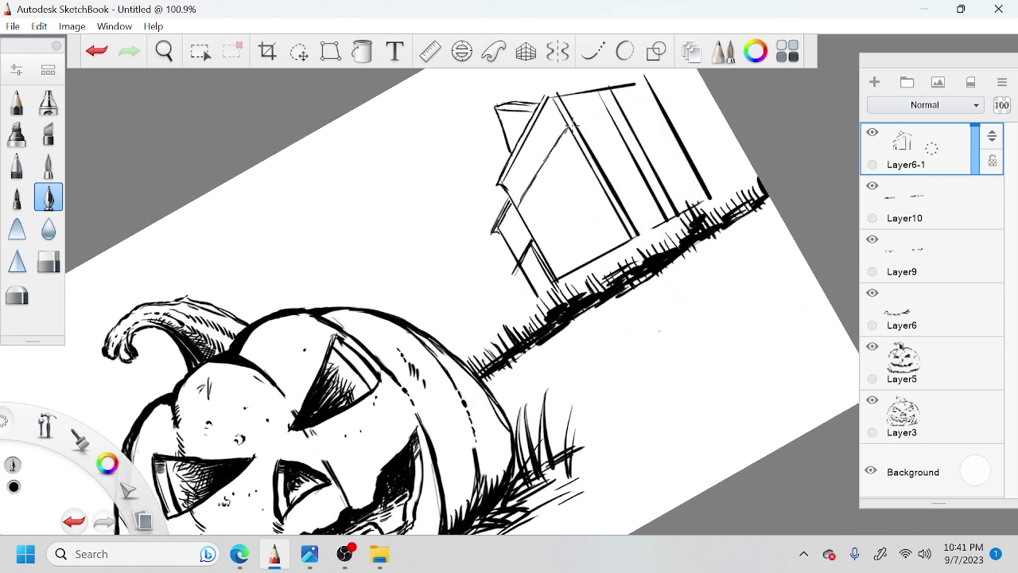
drag(625, 110, 576, 118)
mouse_move(657, 101)
mouse_down()
mouse_move(602, 116)
mouse_move(552, 148)
mouse_up()
Step: Erase the corner lines above the eave line with the hard eraser at size 18.8, and darken the front wall's lower left corner with the pen
click(48, 261)
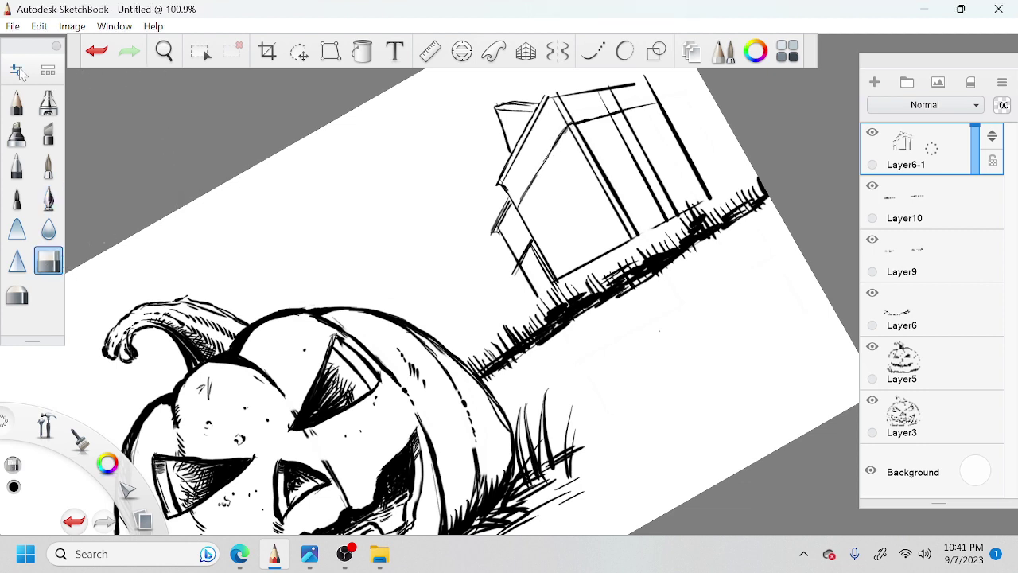
click(16, 69)
drag(401, 396, 379, 396)
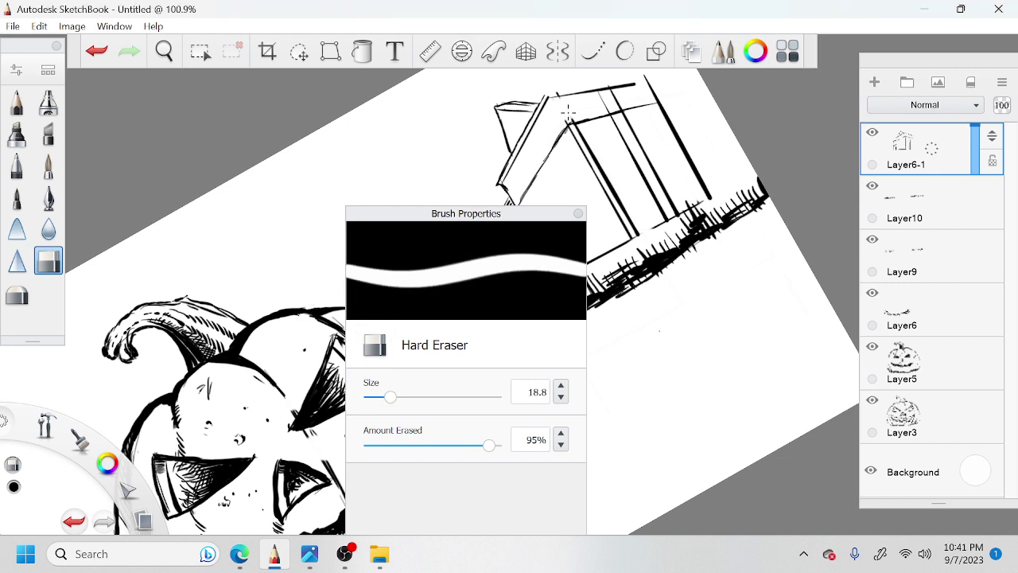
click(578, 213)
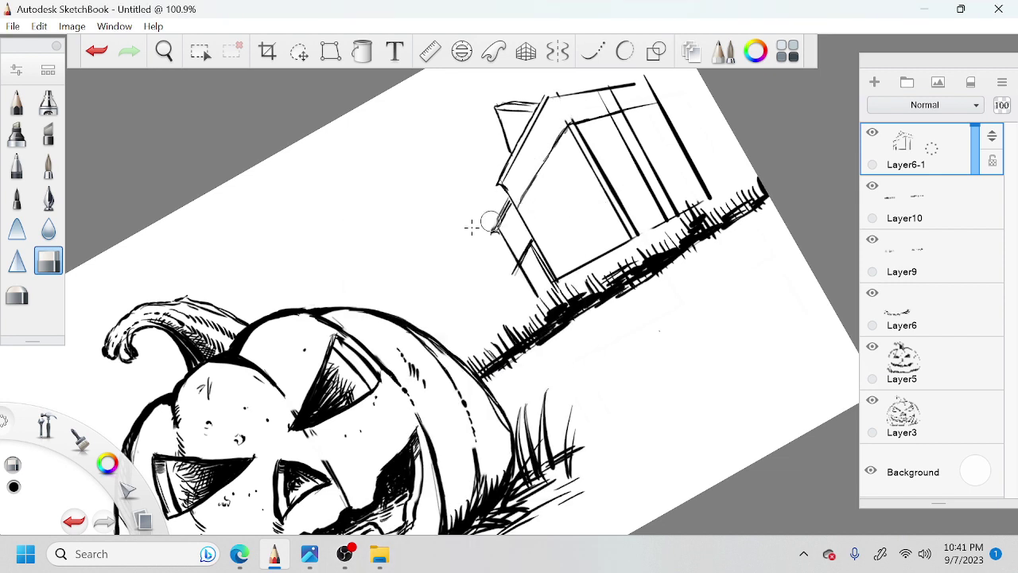
click(49, 197)
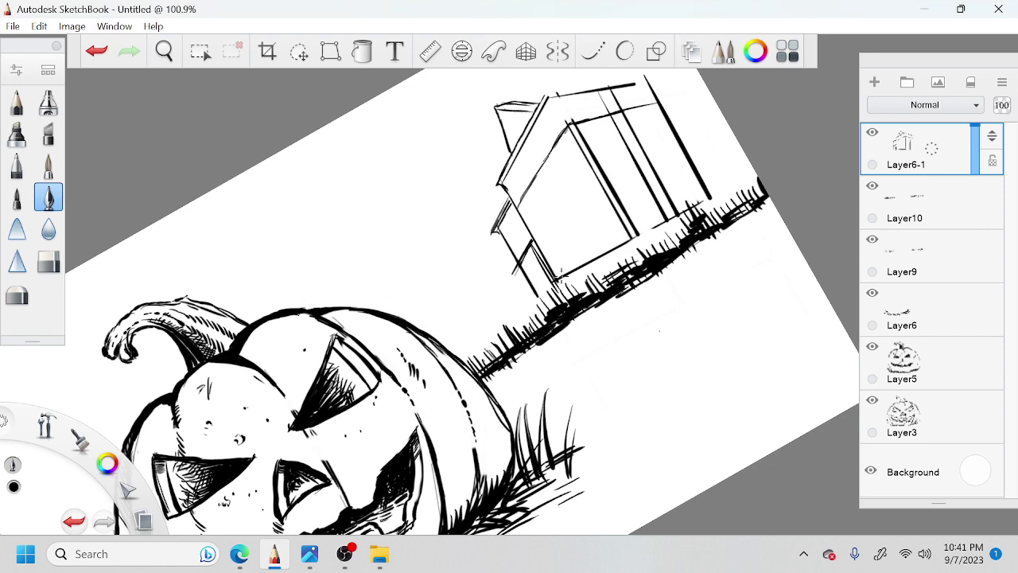
drag(531, 252, 556, 283)
Step: Ink the far top edge of the side roof and a lower extension with its outer edge beyond the side wall
key(space)
drag(590, 313, 560, 418)
drag(595, 390, 609, 384)
key(space)
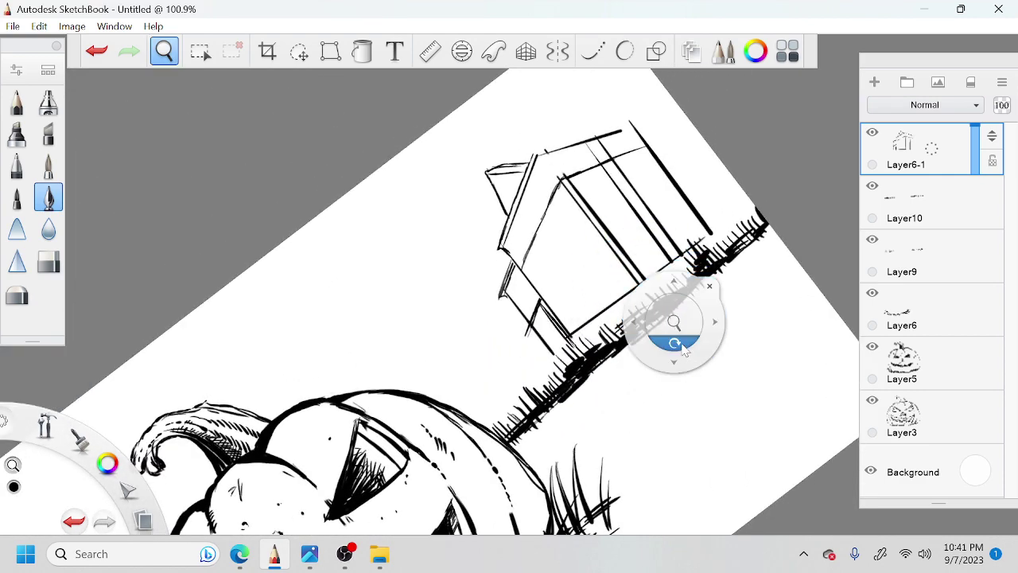
drag(674, 341, 682, 344)
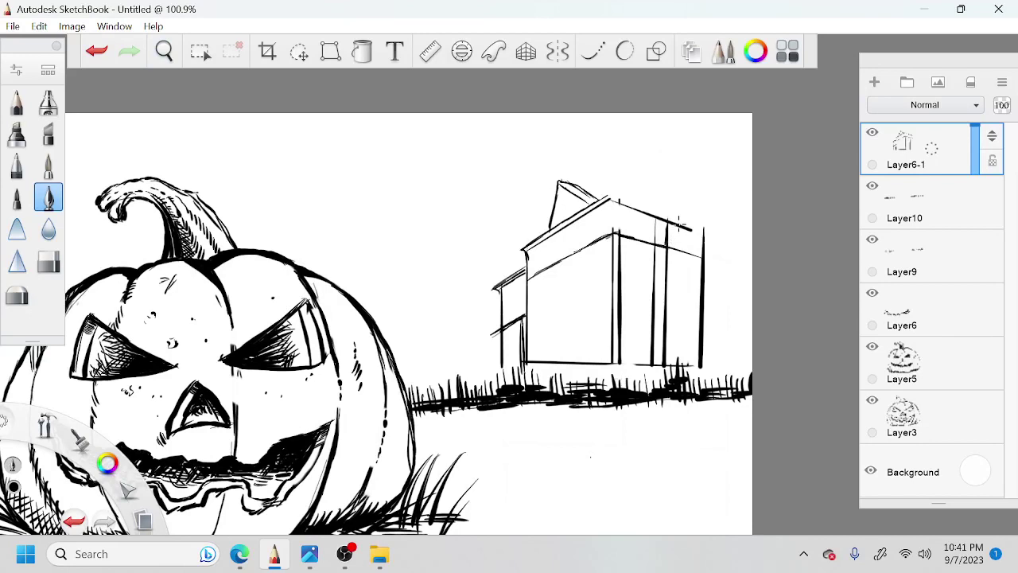
drag(669, 219, 700, 223)
mouse_move(703, 291)
mouse_down()
mouse_move(733, 307)
mouse_move(729, 298)
mouse_move(724, 362)
mouse_move(690, 370)
mouse_up()
Step: Ink two tall, narrow windows side by side on the side wall next to the central corner
key(space)
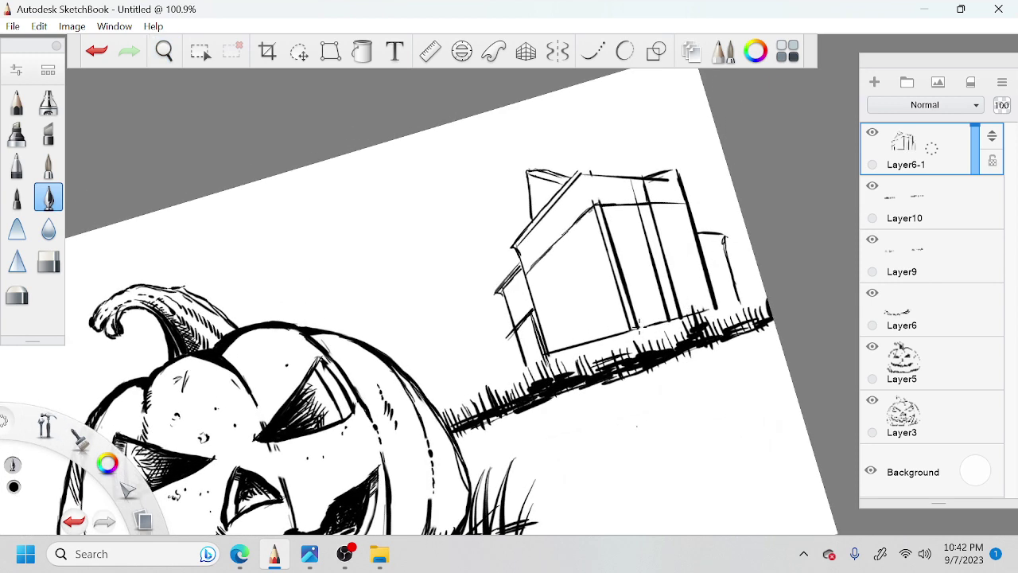
key(space)
drag(634, 339, 641, 337)
mouse_move(625, 304)
mouse_down()
mouse_move(626, 339)
mouse_move(625, 300)
mouse_up()
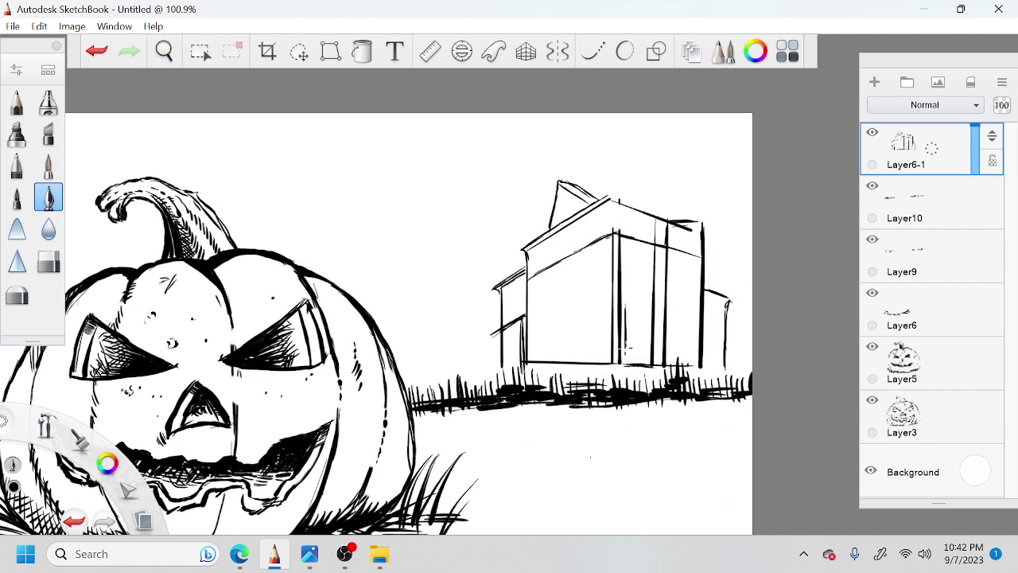
drag(633, 310, 633, 353)
drag(633, 351, 633, 305)
mouse_move(639, 312)
mouse_down()
mouse_move(640, 343)
mouse_move(647, 341)
mouse_up()
key(space)
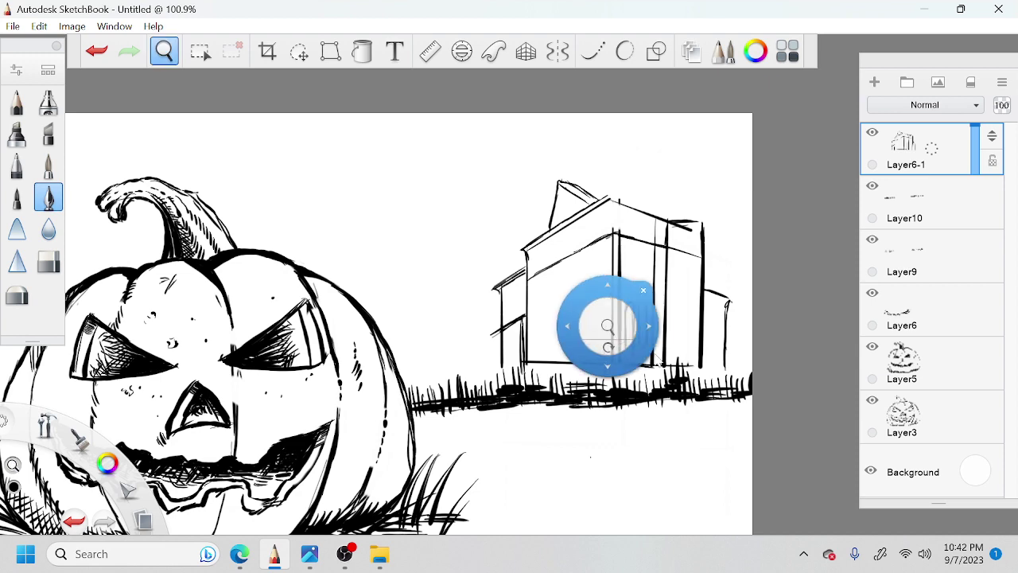
drag(621, 357, 619, 299)
Step: Ink entrance steps with slanted side rails at the base of the front wall, and touch up the roof corner
key(space)
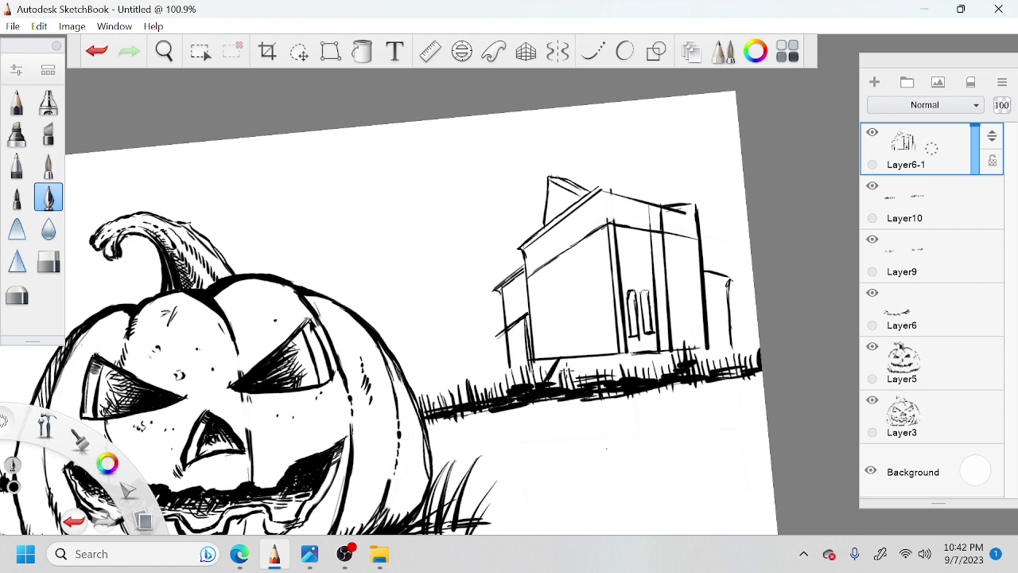
key(space)
drag(547, 358, 553, 366)
mouse_move(591, 326)
mouse_down()
mouse_move(621, 301)
mouse_move(586, 344)
mouse_move(614, 363)
mouse_move(596, 371)
mouse_move(600, 326)
mouse_move(601, 361)
mouse_move(564, 335)
mouse_move(544, 345)
mouse_up()
key(space)
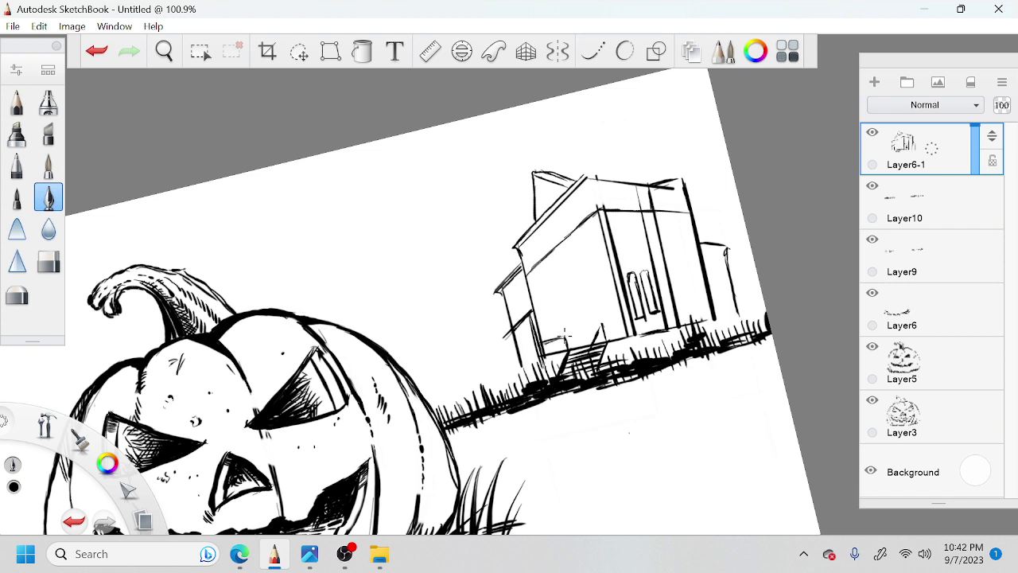
drag(622, 320, 604, 324)
drag(564, 338, 546, 371)
mouse_move(563, 338)
mouse_down()
mouse_move(541, 379)
mouse_move(554, 362)
mouse_up()
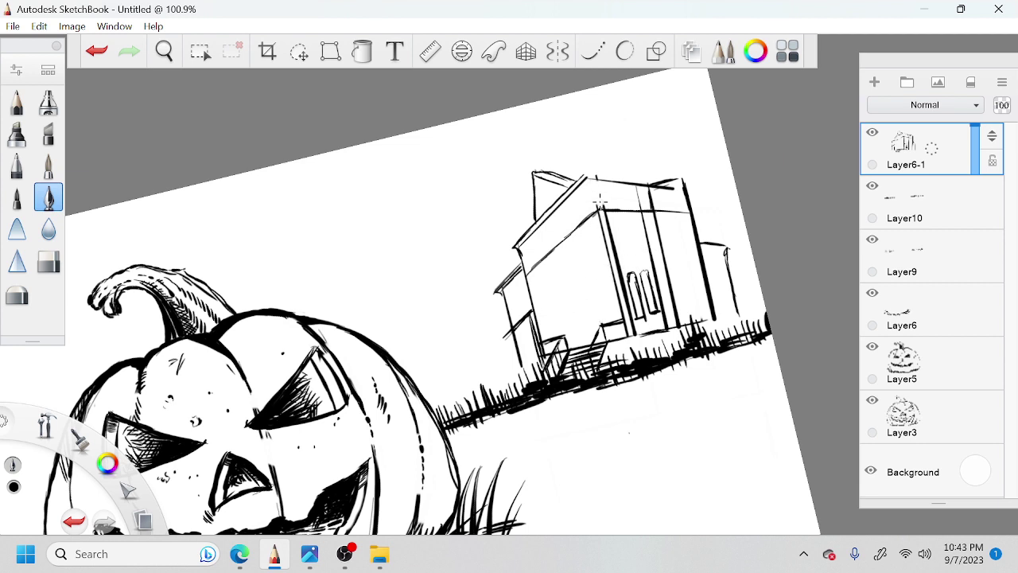
drag(590, 178, 595, 199)
Step: Erase the peaked gable behind the roof's left slope
key(e)
drag(546, 159, 550, 162)
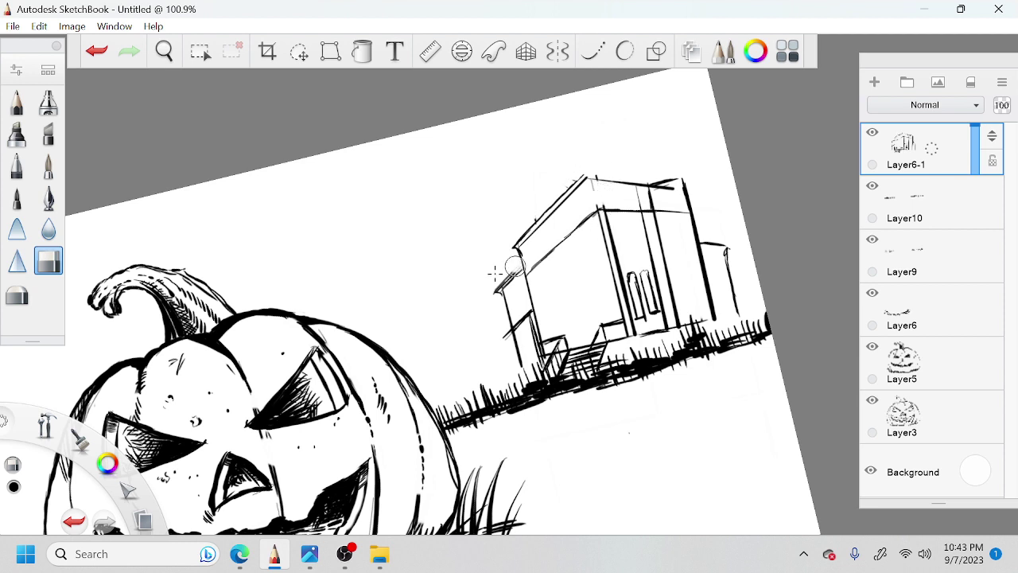
Step: Try a new gable with the inking pen, crossing the left slope of the roof
click(49, 195)
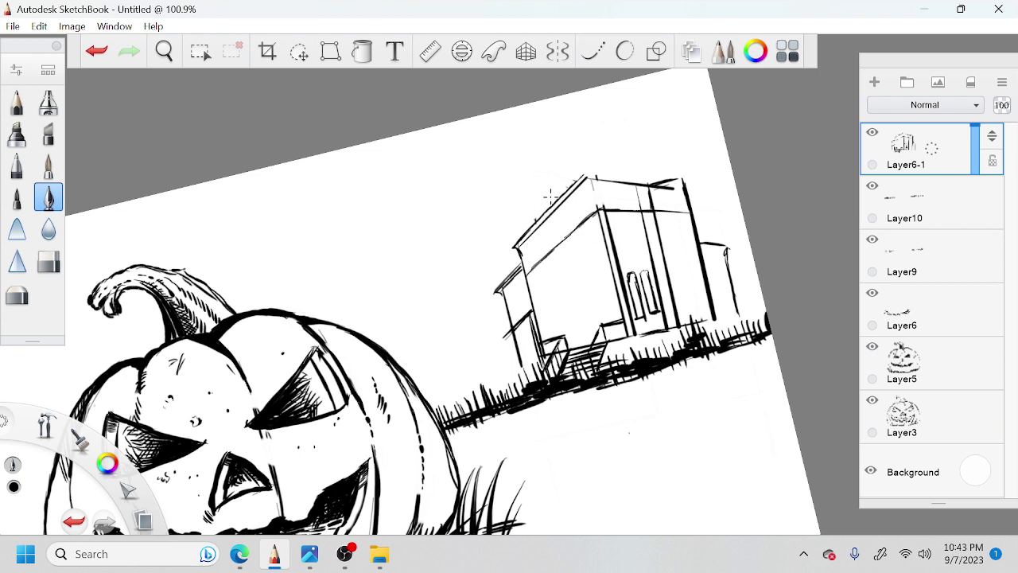
drag(544, 187, 577, 223)
mouse_move(555, 182)
mouse_down()
mouse_move(542, 189)
mouse_move(571, 189)
mouse_move(598, 215)
mouse_move(540, 184)
mouse_move(531, 267)
mouse_up()
drag(536, 202, 538, 246)
Step: Undo all strokes of the new gable on the roof's left slope
key(ctrl+z)
key(ctrl+z)
key(ctrl+z)
key(ctrl+z)
key(ctrl+z)
key(ctrl+z)
key(ctrl+z)
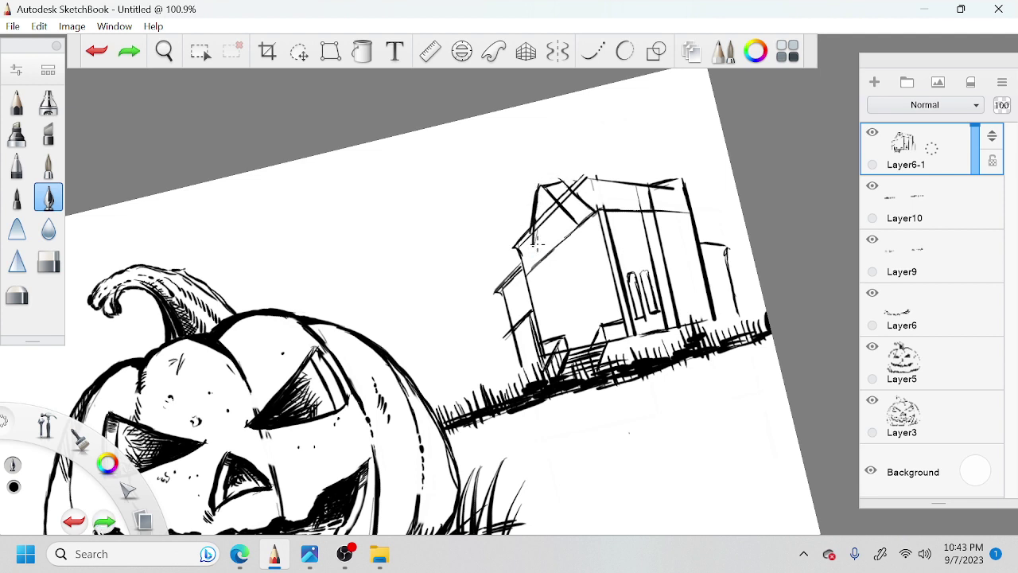
key(ctrl+z)
key(ctrl+z)
key(ctrl+z)
key(ctrl+z)
key(ctrl+z)
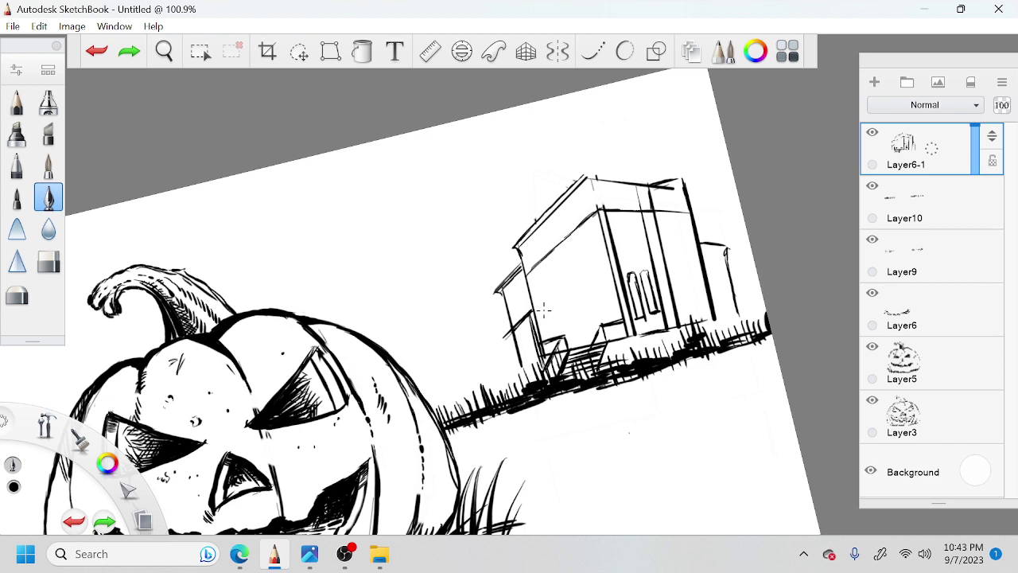
Step: Try slanted lines across the middle of the front wall, and undo them
mouse_move(536, 311)
mouse_down()
mouse_move(607, 261)
mouse_move(600, 266)
mouse_up()
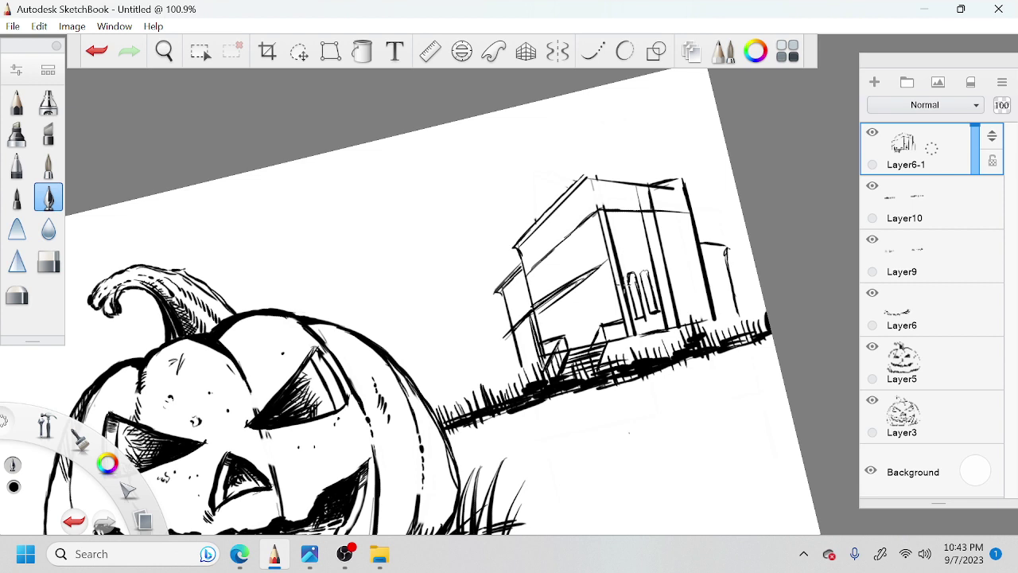
key(ctrl+z)
key(ctrl+z)
key(ctrl+z)
key(ctrl+z)
key(ctrl+z)
key(ctrl+z)
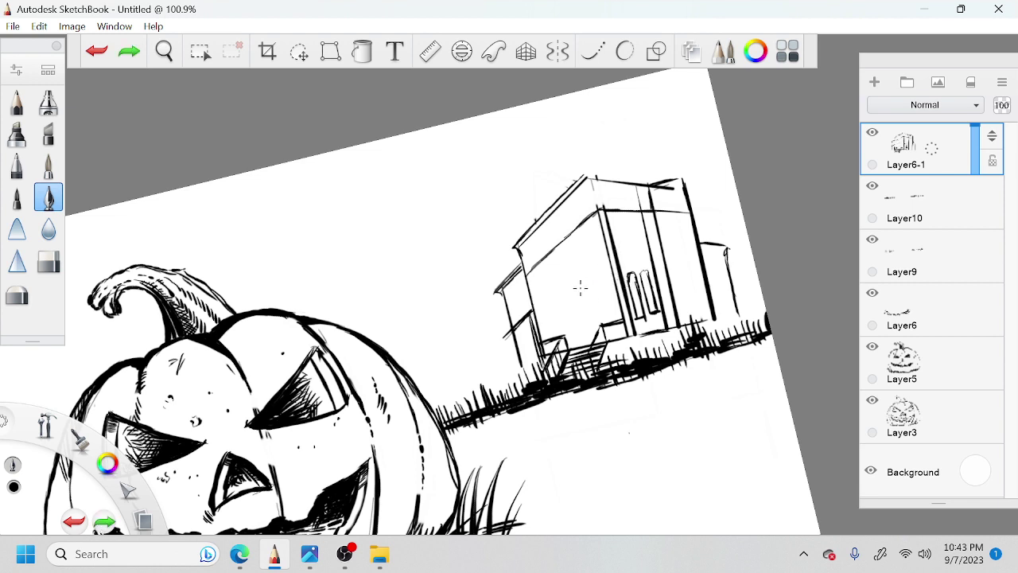
Step: Try a thick slanted band across the front wall from its left edge to the central corner
drag(577, 291, 611, 270)
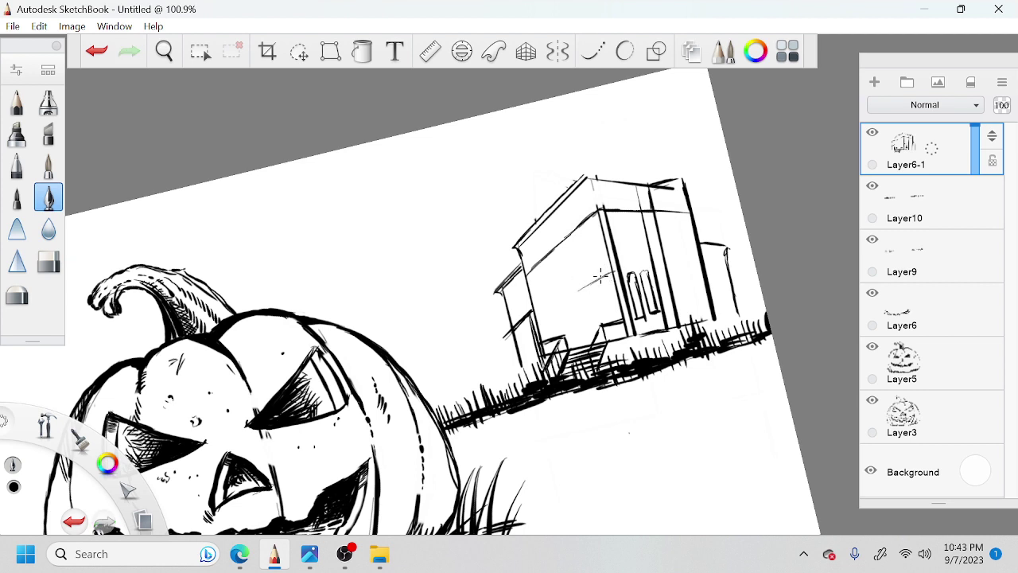
drag(533, 312, 611, 270)
drag(559, 302, 610, 271)
drag(536, 316, 597, 274)
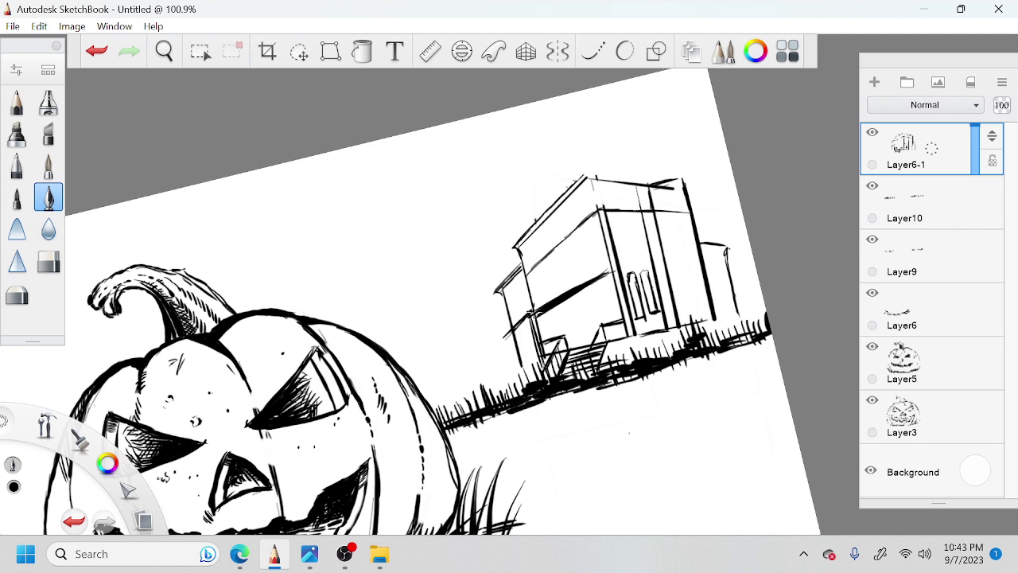
drag(544, 303, 584, 279)
drag(546, 298, 575, 278)
mouse_move(528, 314)
mouse_down()
mouse_move(546, 299)
mouse_move(536, 313)
mouse_up()
Step: Undo all strokes of the slanted band on the front wall
key(ctrl+z)
key(ctrl+z)
key(ctrl+z)
key(ctrl+z)
key(ctrl+z)
key(ctrl+z)
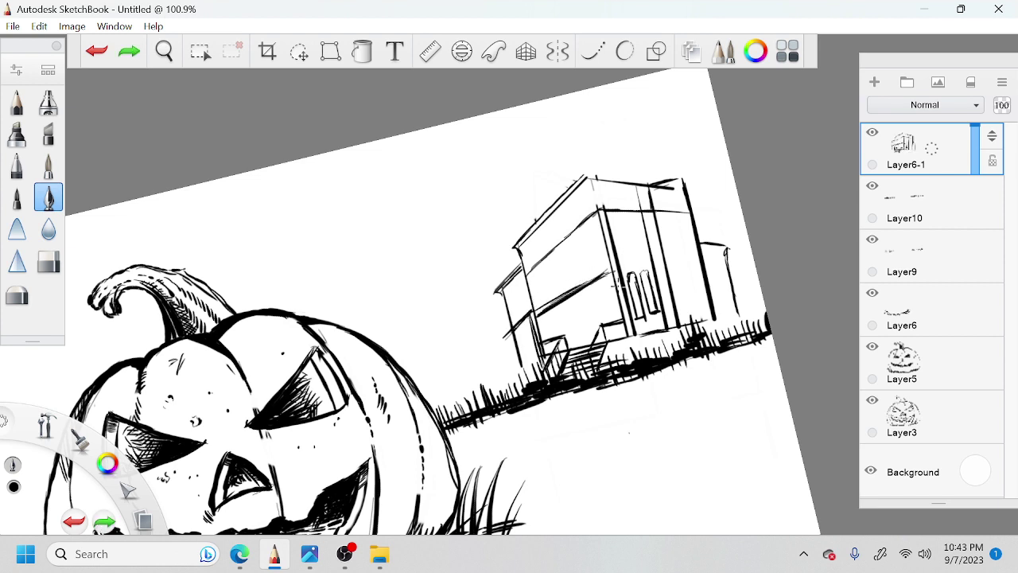
key(ctrl+z)
key(ctrl+z)
key(ctrl+z)
key(ctrl+z)
key(ctrl+z)
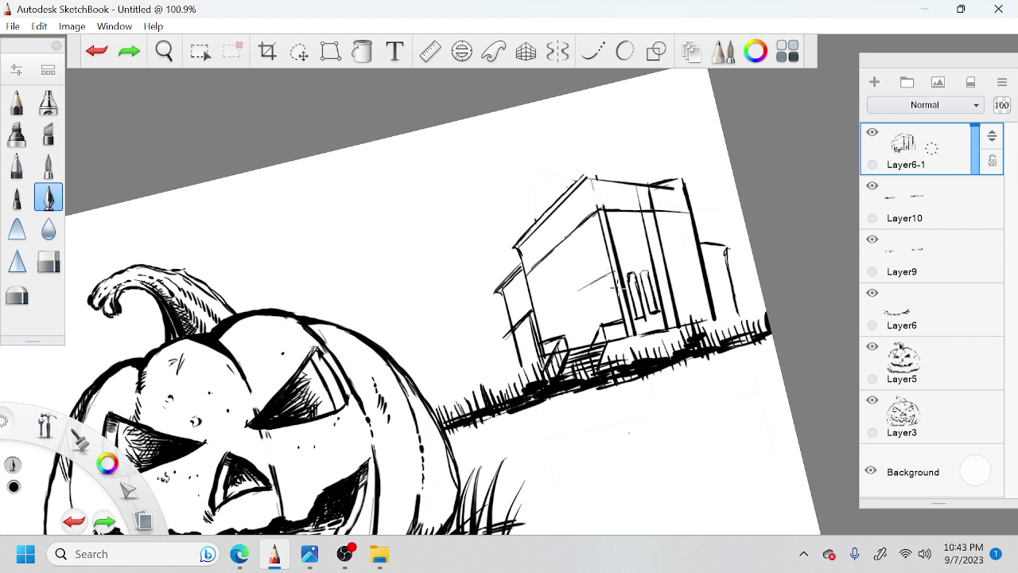
key(ctrl+z)
key(ctrl+z)
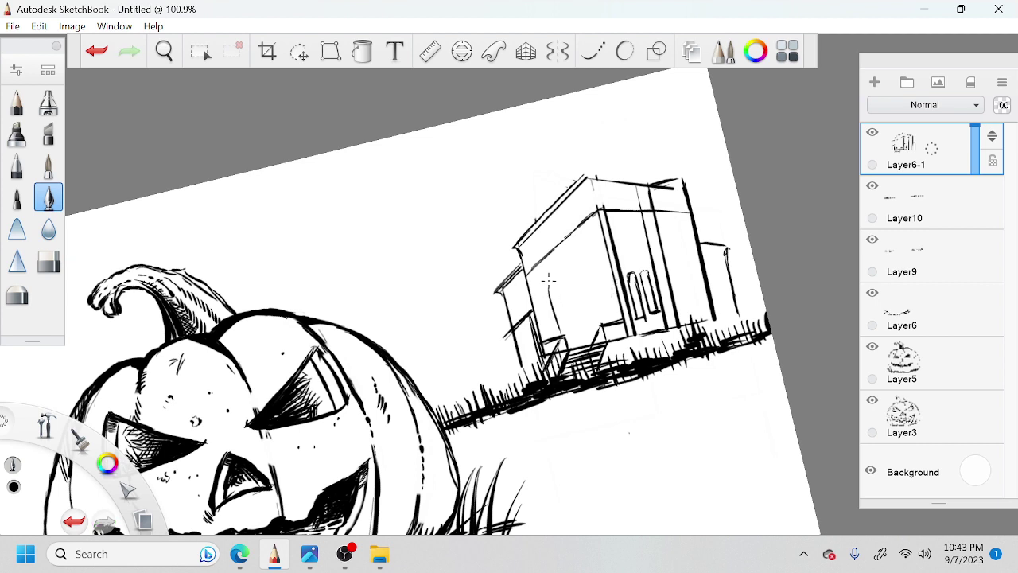
Step: Ink a tall doorway with a doubled frame on the front wall above the entrance steps
drag(560, 281, 550, 332)
mouse_move(565, 291)
mouse_down()
mouse_move(553, 333)
mouse_move(552, 315)
mouse_up()
drag(583, 272, 600, 324)
mouse_move(553, 281)
mouse_down()
mouse_move(579, 257)
mouse_move(597, 309)
mouse_up()
drag(587, 256, 603, 323)
Step: Fill the front wall around the doorway with closely spaced siding lines
mouse_move(552, 286)
mouse_down()
mouse_move(563, 337)
mouse_move(558, 325)
mouse_move(539, 326)
mouse_move(534, 309)
mouse_up()
mouse_move(557, 285)
mouse_down()
mouse_move(533, 303)
mouse_move(541, 296)
mouse_up()
mouse_move(560, 278)
mouse_down()
mouse_move(532, 301)
mouse_move(529, 285)
mouse_up()
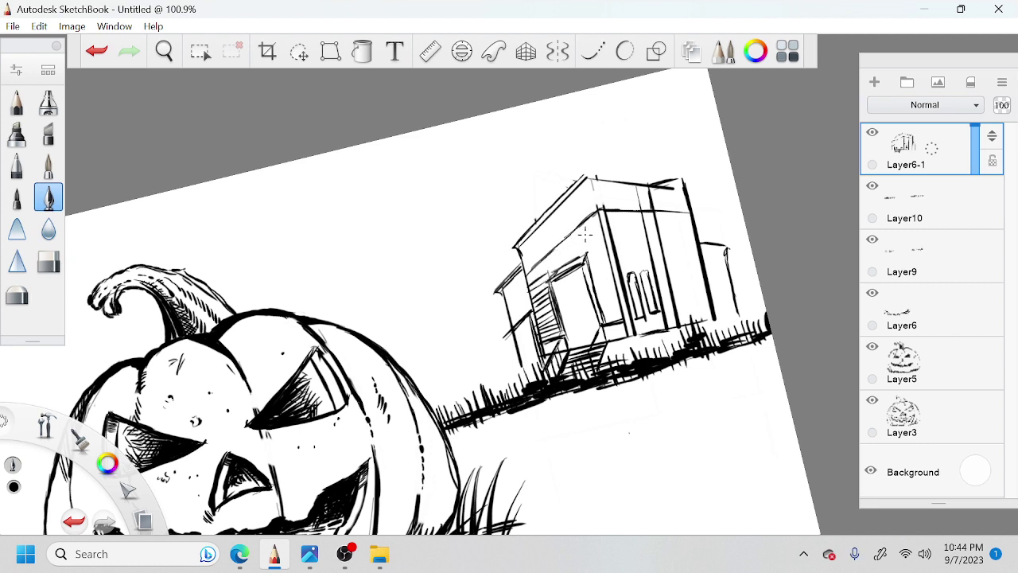
drag(590, 226, 522, 283)
mouse_move(598, 229)
mouse_down()
mouse_move(610, 261)
mouse_move(596, 272)
mouse_move(610, 282)
mouse_move(593, 285)
mouse_move(612, 291)
mouse_move(602, 314)
mouse_up()
mouse_move(616, 317)
mouse_down()
mouse_move(601, 327)
mouse_move(666, 231)
mouse_up()
Step: Ink parallel siding lines on the side wall below the eave, above the narrow windows
key(space)
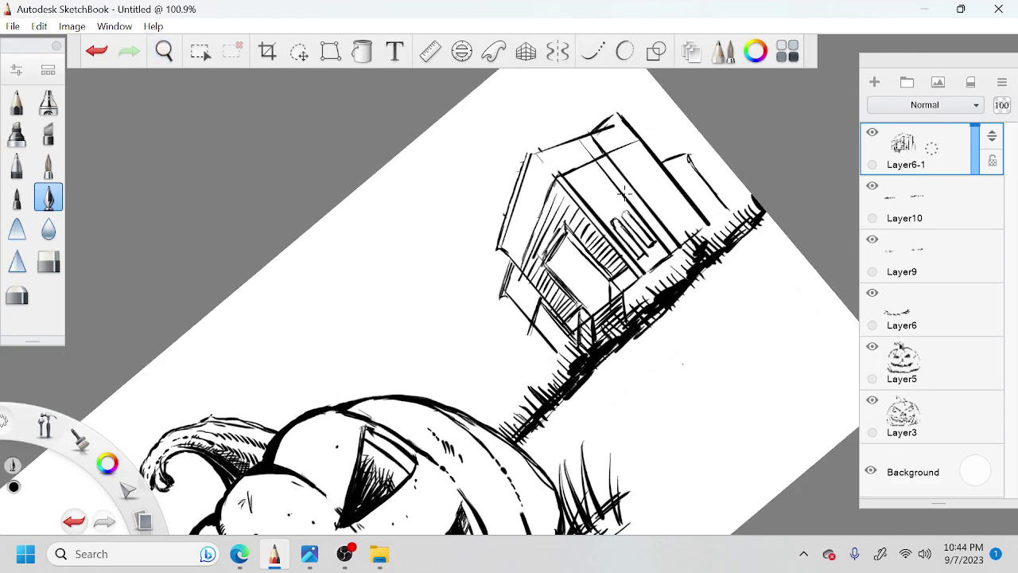
mouse_move(568, 174)
mouse_down()
mouse_move(602, 164)
mouse_move(566, 182)
mouse_move(590, 170)
mouse_move(574, 193)
mouse_move(648, 149)
mouse_up()
mouse_move(582, 199)
mouse_down()
mouse_move(607, 187)
mouse_move(586, 205)
mouse_move(642, 174)
mouse_move(626, 173)
mouse_move(656, 167)
mouse_move(620, 178)
mouse_move(650, 163)
mouse_up()
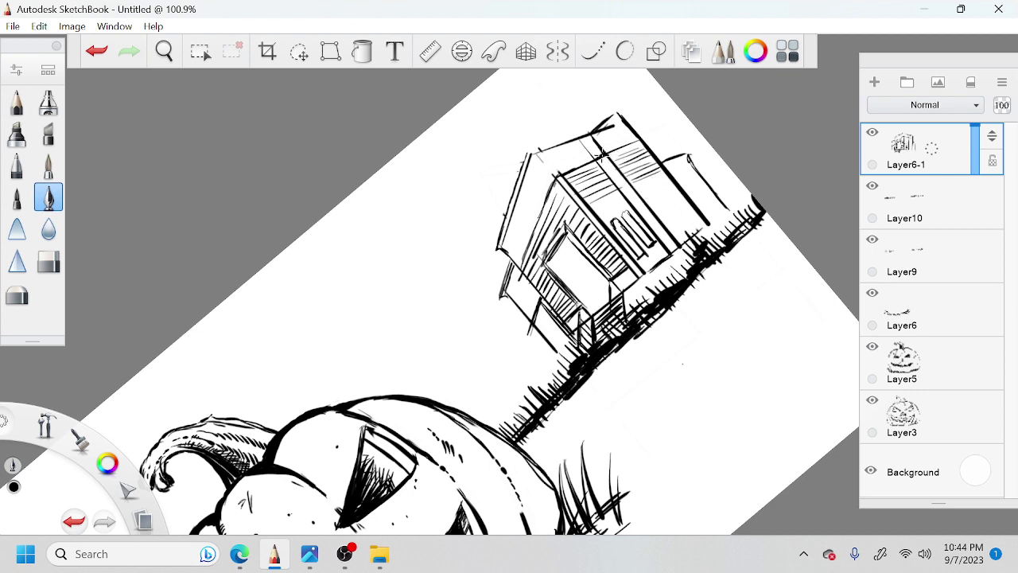
Step: Ink a small peaked gable with thick slanted edges on the far end of the side roof
mouse_move(596, 118)
mouse_down()
mouse_move(594, 158)
mouse_move(597, 113)
mouse_up()
mouse_move(601, 111)
mouse_down()
mouse_move(574, 121)
mouse_move(566, 159)
mouse_move(590, 156)
mouse_up()
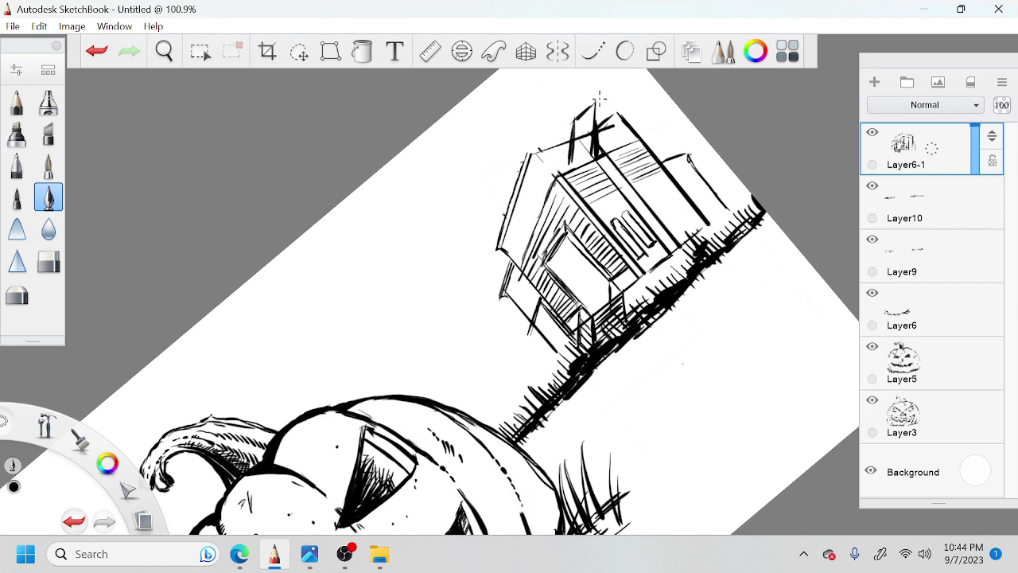
mouse_move(599, 97)
mouse_down()
mouse_move(647, 138)
mouse_move(622, 116)
mouse_move(643, 131)
mouse_move(570, 117)
mouse_up()
mouse_move(578, 115)
mouse_down()
mouse_move(572, 166)
mouse_move(580, 163)
mouse_up()
key(space)
drag(575, 223, 382, 146)
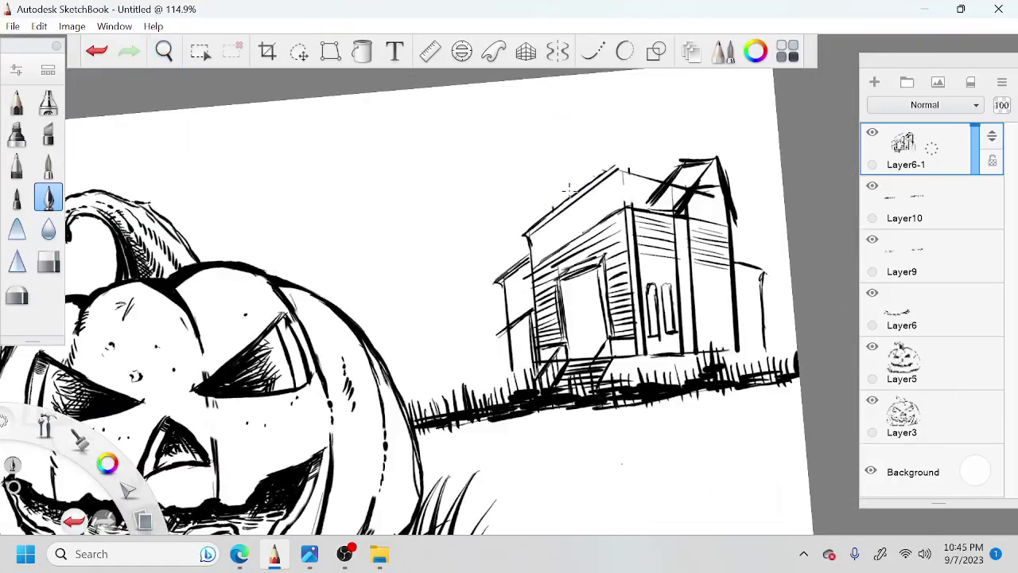
Step: Ink a peaked gable on the front roof and hatch its roof slope with dense strokes
drag(555, 170, 551, 247)
drag(555, 167, 606, 214)
key(space)
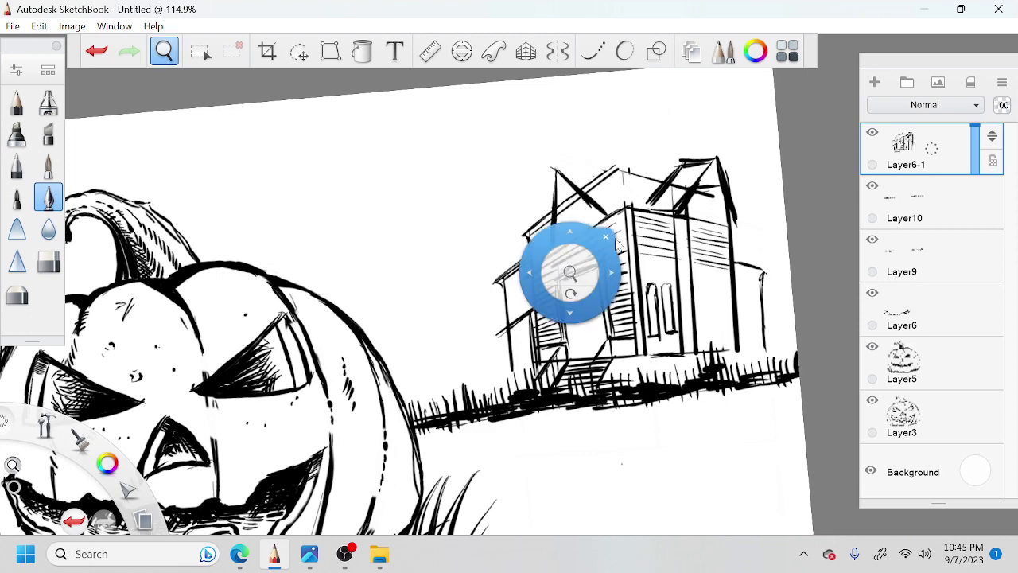
drag(578, 301, 595, 253)
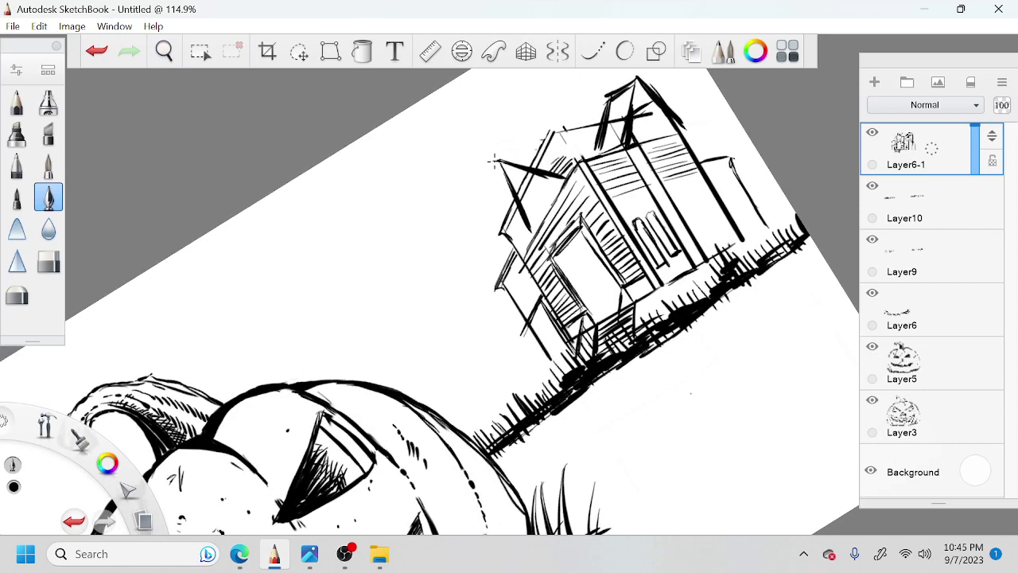
mouse_move(494, 162)
mouse_down()
mouse_move(521, 154)
mouse_move(565, 168)
mouse_up()
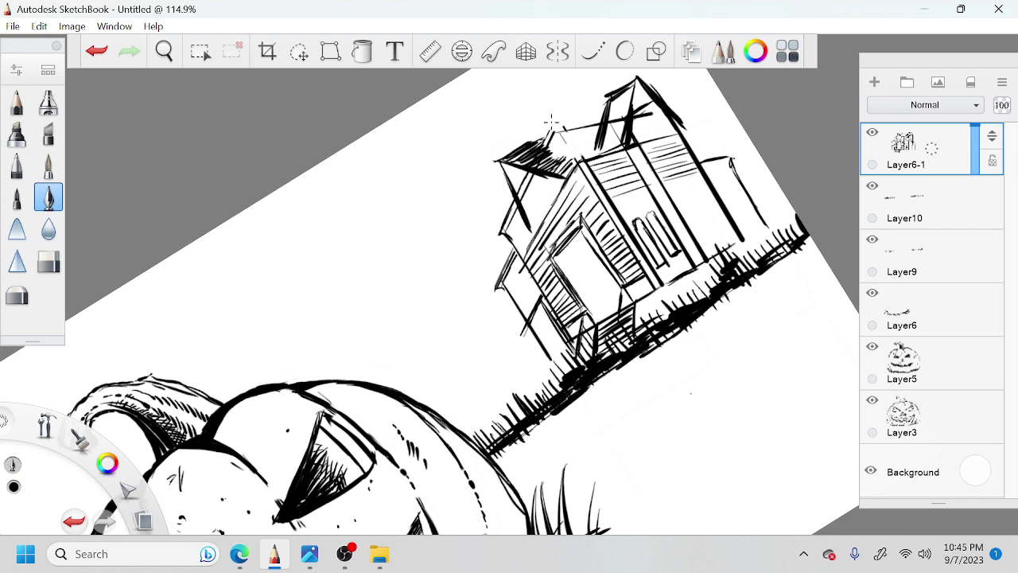
Step: Ink the main roof's raised corner edge and the ridge line running toward the side gable
mouse_move(551, 118)
mouse_down()
mouse_move(539, 147)
mouse_move(584, 166)
mouse_up()
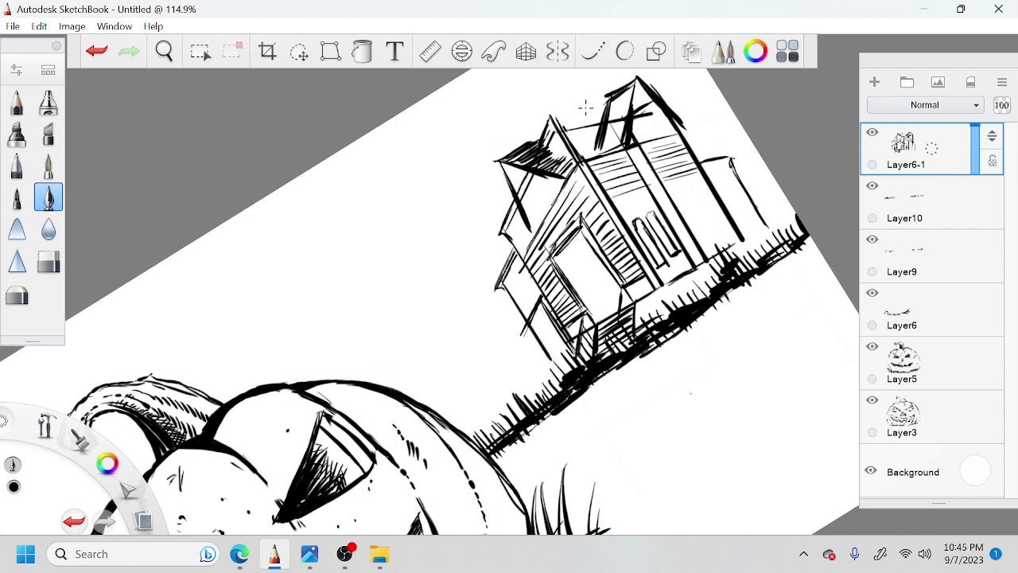
drag(552, 116, 603, 114)
key(space)
mouse_move(632, 192)
mouse_down()
mouse_move(604, 193)
mouse_move(618, 221)
mouse_move(601, 325)
mouse_move(651, 308)
mouse_up()
drag(520, 216, 551, 202)
mouse_move(523, 211)
mouse_down()
mouse_move(551, 195)
mouse_move(521, 205)
mouse_move(523, 190)
mouse_up()
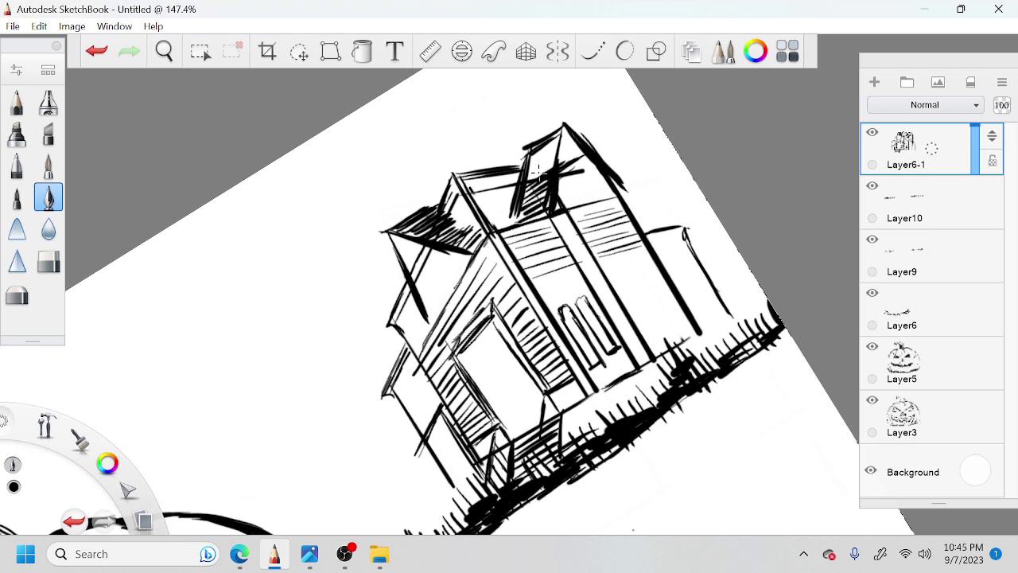
Step: Fill the side gable's roof slope with dense parallel hatching and thicken its outer edges
mouse_move(555, 157)
mouse_down()
mouse_move(521, 181)
mouse_move(528, 177)
mouse_up()
drag(557, 146, 524, 172)
drag(558, 140, 522, 170)
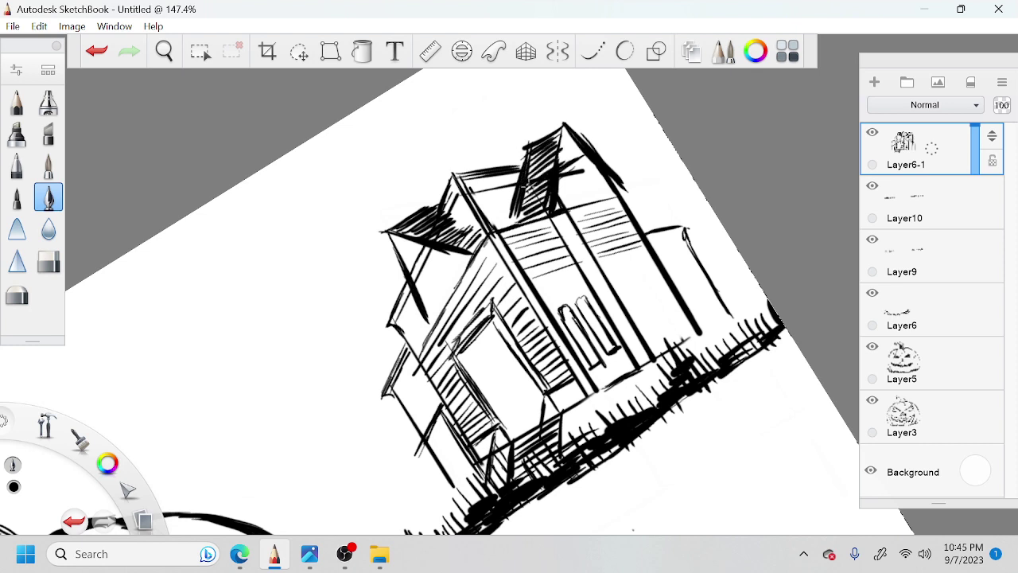
mouse_move(561, 130)
mouse_down()
mouse_move(558, 162)
mouse_move(518, 149)
mouse_up()
mouse_move(565, 123)
mouse_down()
mouse_move(519, 169)
mouse_move(507, 218)
mouse_up()
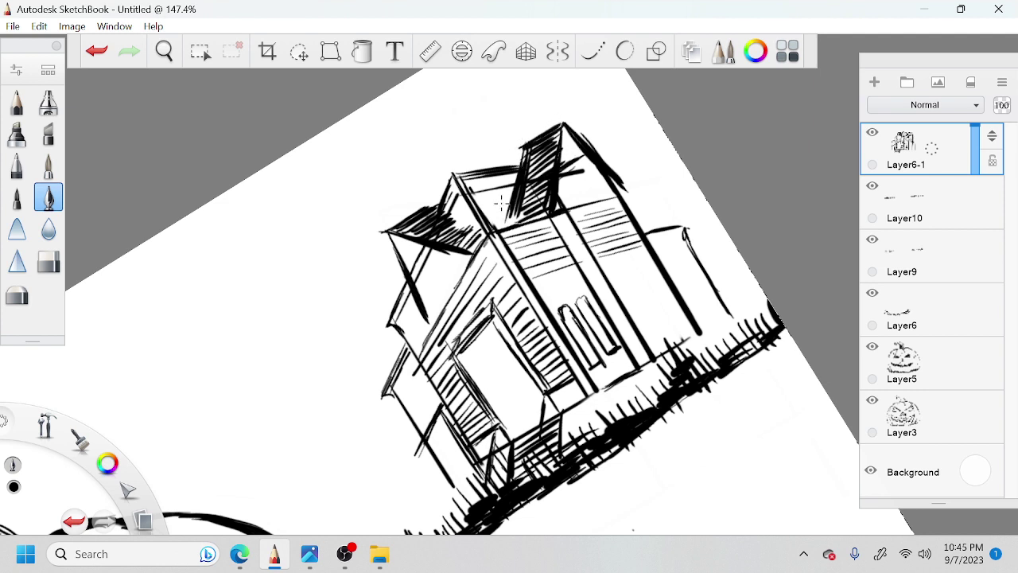
Step: Thicken the front gable's slanted edges and ink a small four-sided window inside it
drag(435, 204, 467, 222)
drag(387, 232, 426, 322)
drag(427, 256, 412, 276)
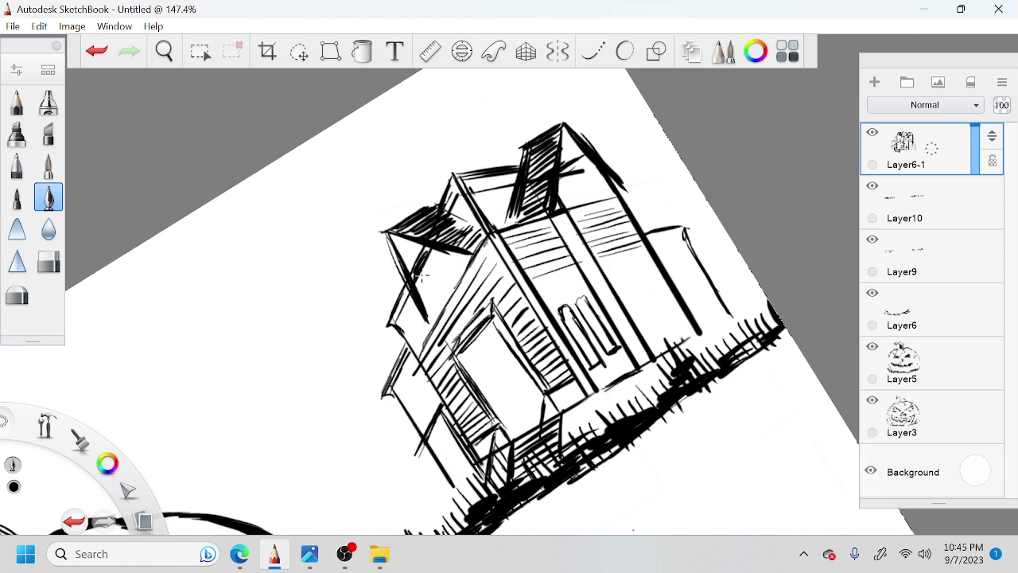
key(space)
drag(495, 314, 518, 309)
mouse_move(517, 308)
mouse_down()
mouse_move(450, 249)
mouse_move(431, 266)
mouse_up()
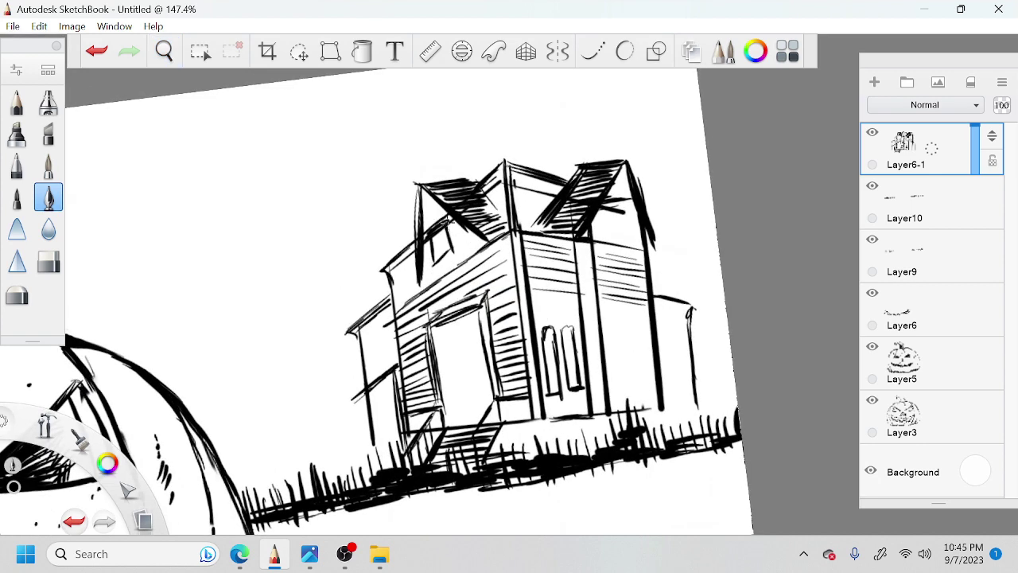
mouse_move(450, 231)
mouse_down()
mouse_move(445, 213)
mouse_move(434, 266)
mouse_up()
key(space)
mouse_move(472, 320)
mouse_down()
mouse_move(555, 294)
mouse_move(493, 300)
mouse_move(493, 354)
mouse_move(506, 327)
mouse_up()
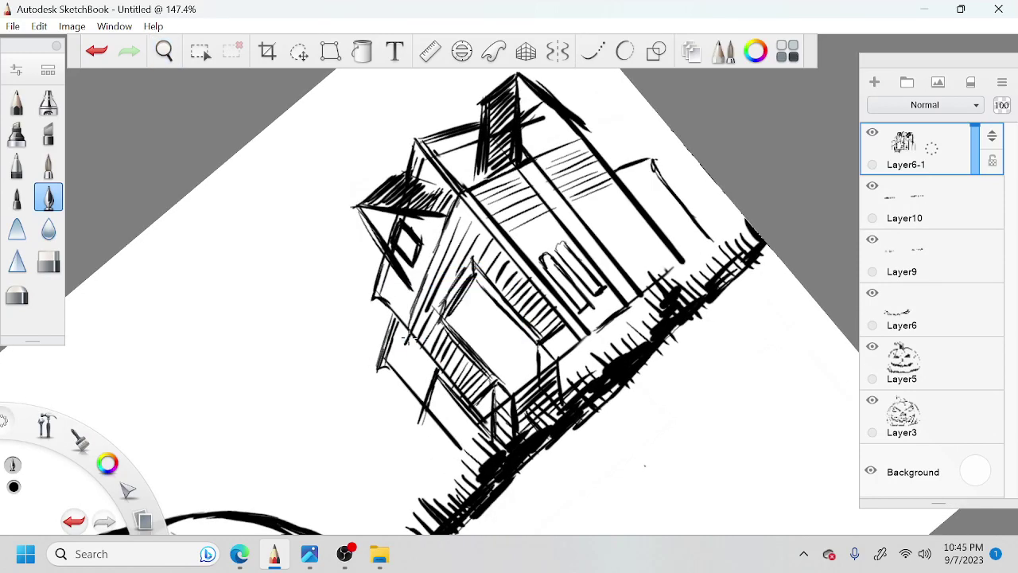
Step: Fill the low wing beside the front wall with parallel siding lines
mouse_move(406, 340)
mouse_down()
mouse_move(417, 376)
mouse_move(429, 364)
mouse_move(432, 412)
mouse_up()
drag(442, 388, 439, 419)
drag(452, 396, 441, 423)
key(space)
mouse_move(470, 360)
mouse_down()
mouse_move(501, 369)
mouse_move(512, 318)
mouse_up()
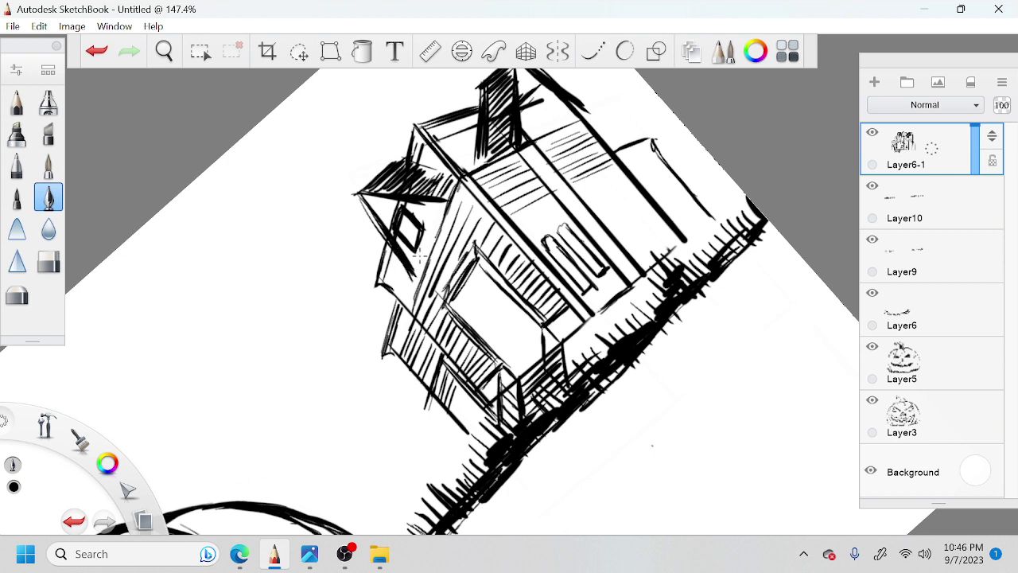
Step: Ink siding lines on the wall below the front gable's window and shade the roof section beside the gable
mouse_move(418, 266)
mouse_down()
mouse_move(408, 301)
mouse_move(393, 289)
mouse_up()
drag(409, 260, 386, 286)
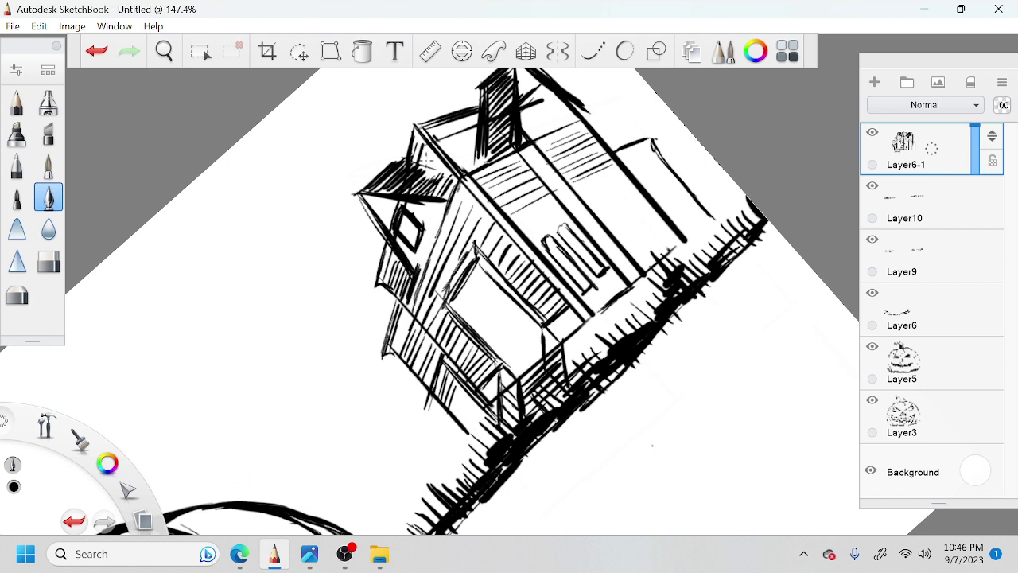
drag(418, 163, 453, 173)
key(space)
mouse_move(539, 273)
mouse_down()
mouse_move(580, 358)
mouse_move(558, 381)
mouse_move(574, 375)
mouse_up()
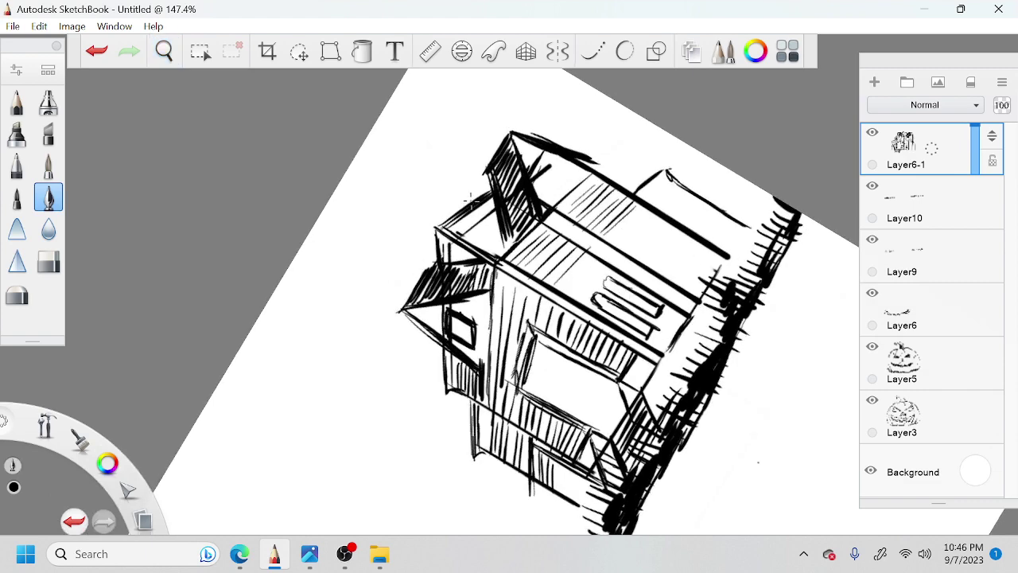
mouse_move(450, 228)
mouse_down()
mouse_move(493, 199)
mouse_move(440, 260)
mouse_up()
Step: Ink a small square tower on the roof peak and top it with a tall pointed roof
key(space)
drag(505, 300, 516, 299)
drag(501, 151, 510, 197)
mouse_move(501, 151)
mouse_down()
mouse_move(472, 177)
mouse_move(473, 167)
mouse_move(474, 190)
mouse_move(505, 168)
mouse_move(502, 148)
mouse_move(543, 165)
mouse_move(542, 201)
mouse_up()
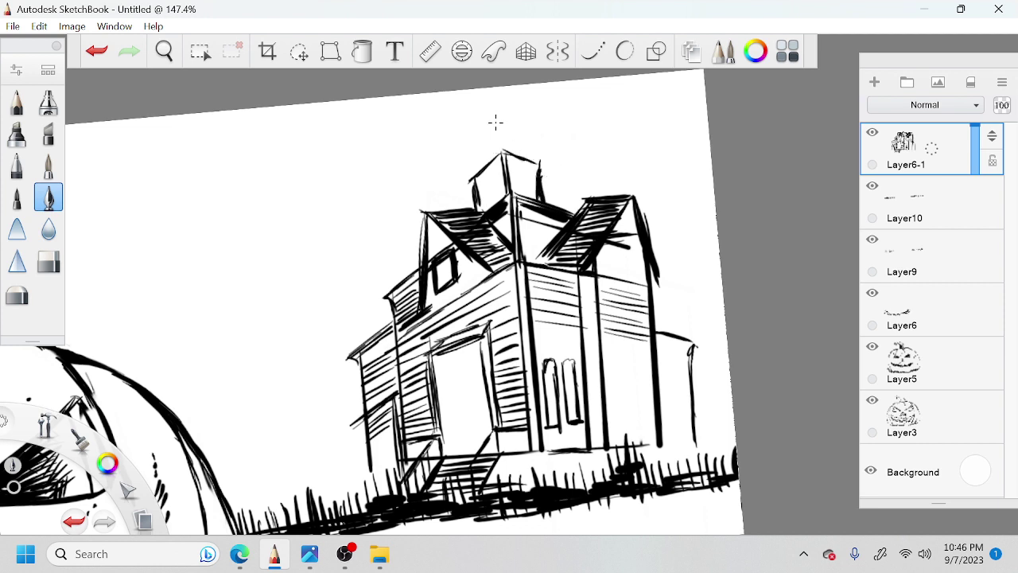
mouse_move(498, 151)
mouse_down()
mouse_move(490, 97)
mouse_move(507, 112)
mouse_move(475, 165)
mouse_up()
drag(487, 121, 471, 171)
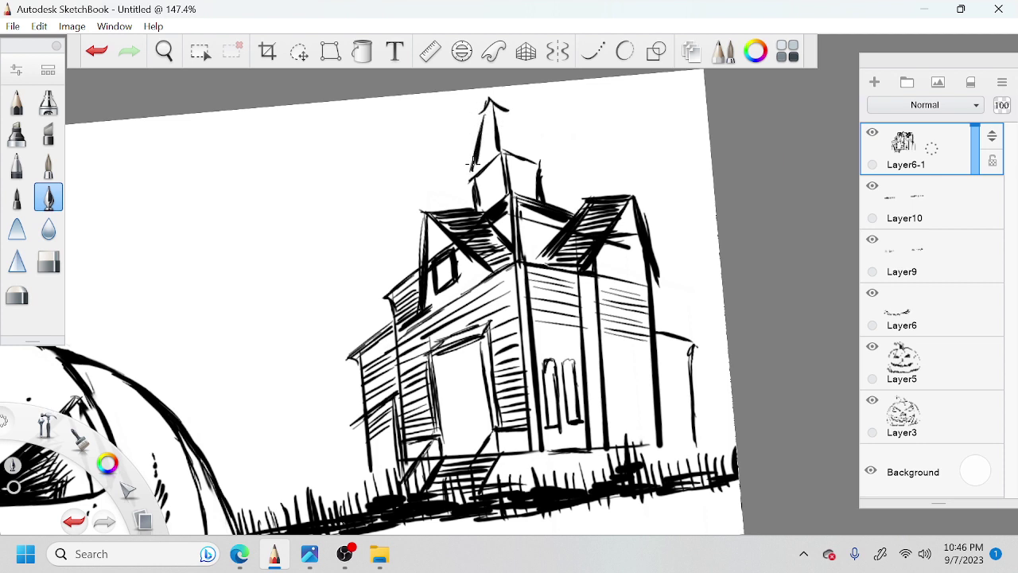
drag(505, 119, 542, 169)
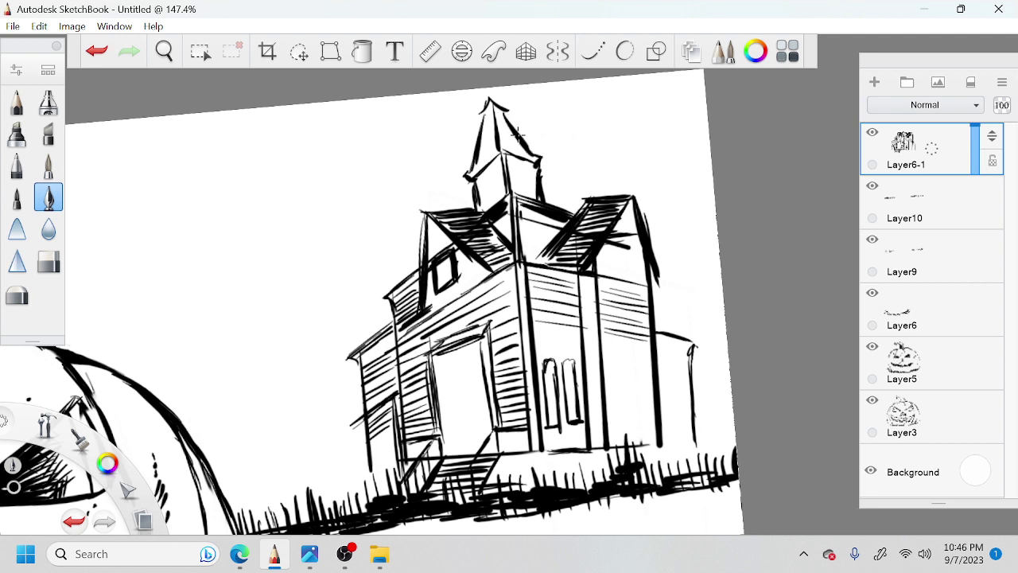
Step: Ink a small dark window on the tower's front face
key(space)
mouse_move(484, 182)
mouse_down()
mouse_move(487, 197)
mouse_move(492, 171)
mouse_up()
mouse_move(491, 189)
mouse_down()
mouse_move(493, 177)
mouse_move(488, 191)
mouse_up()
Step: Fill the front and side slopes of the tower's pointed roof with dense hatching
key(space)
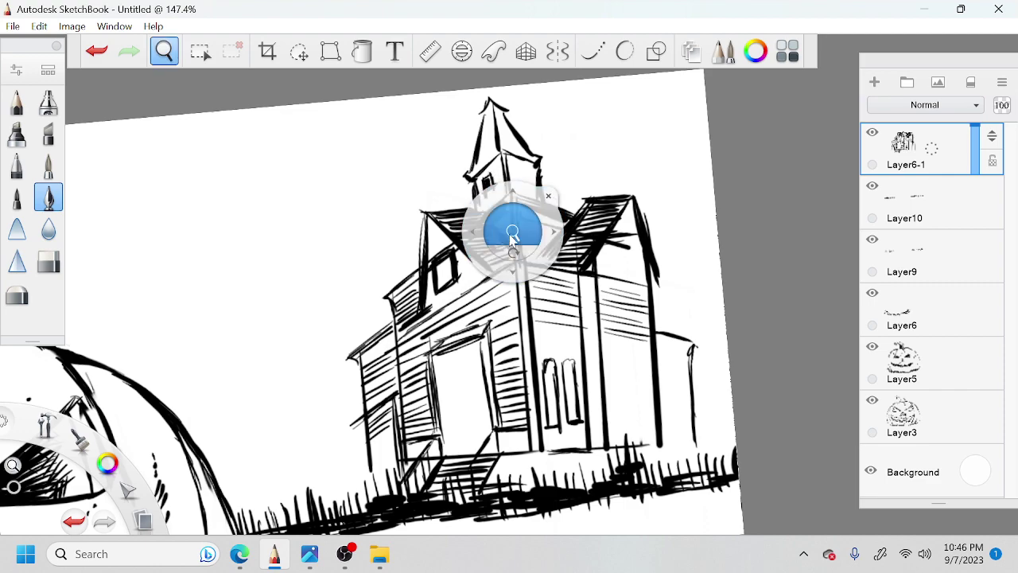
mouse_move(512, 240)
mouse_down()
mouse_move(528, 253)
mouse_move(517, 259)
mouse_up()
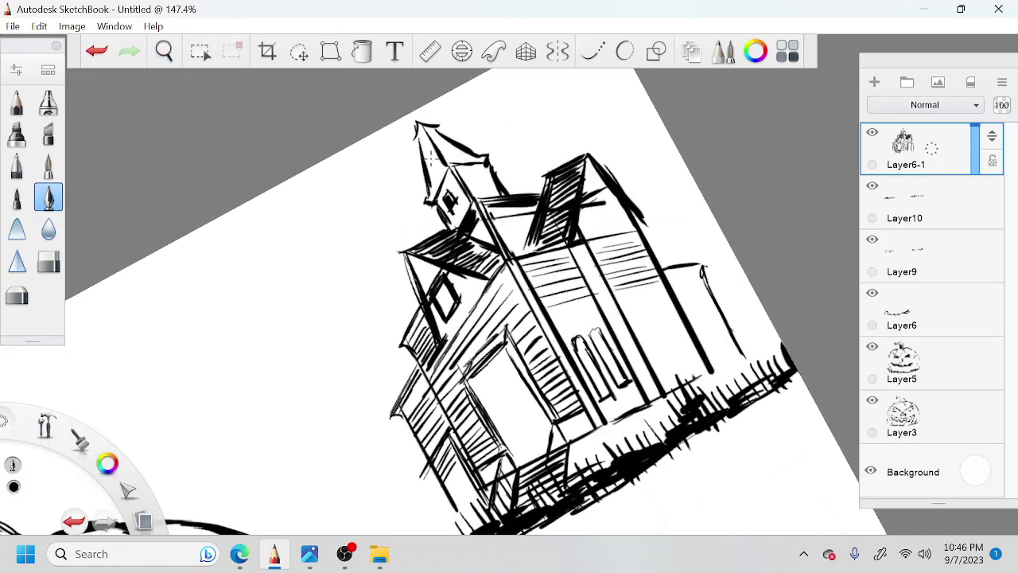
mouse_move(442, 170)
mouse_down()
mouse_move(423, 199)
mouse_move(429, 185)
mouse_up()
drag(434, 146, 419, 169)
drag(428, 129, 420, 157)
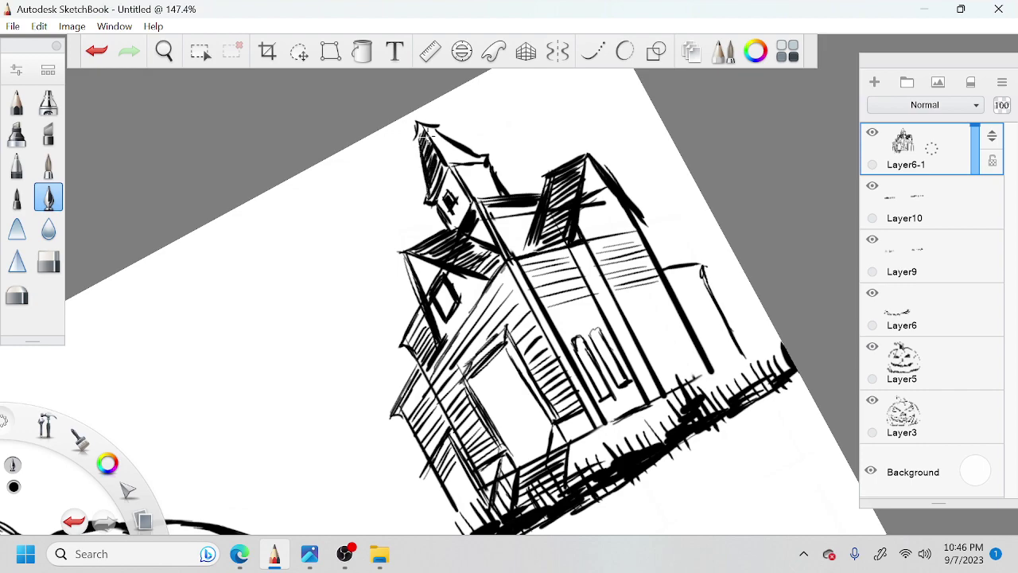
key(space)
mouse_move(465, 222)
mouse_down()
mouse_move(512, 168)
mouse_move(571, 162)
mouse_up()
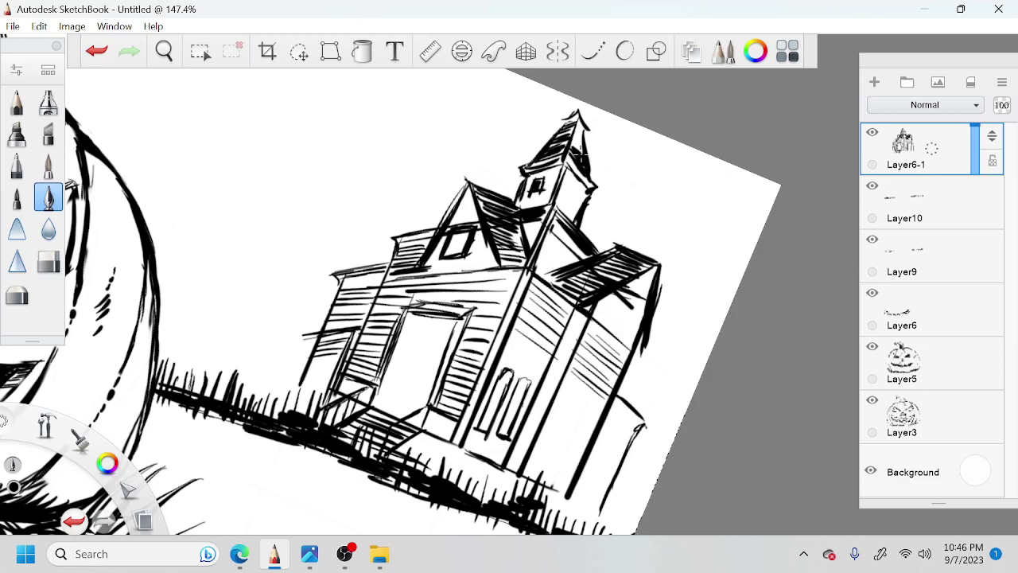
mouse_move(582, 127)
mouse_down()
mouse_move(569, 153)
mouse_move(574, 138)
mouse_up()
key(space)
drag(554, 285, 551, 265)
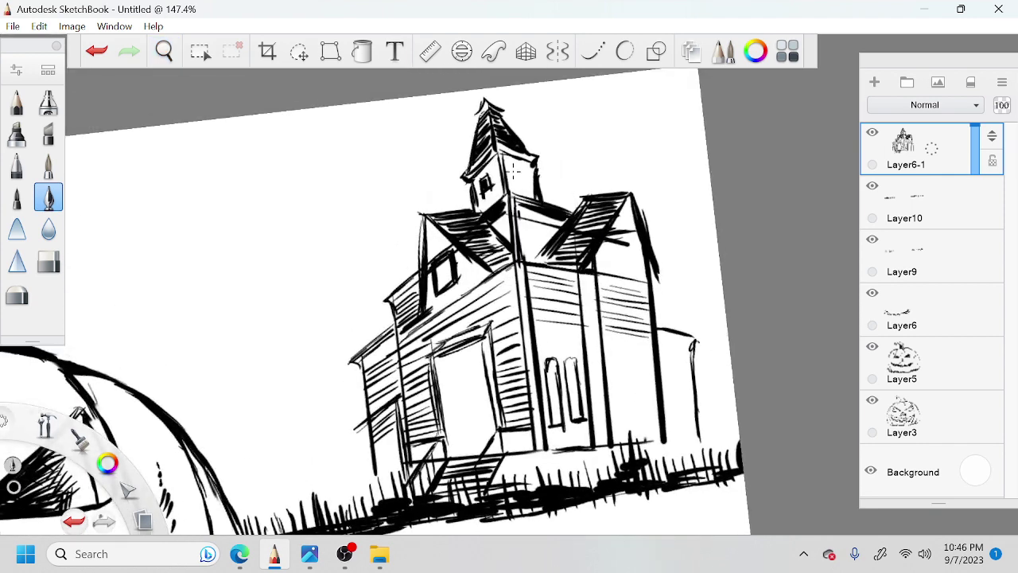
Step: Ink a paned window on the tower's side face and shade the wall under its eaves
mouse_move(508, 164)
mouse_down()
mouse_move(512, 188)
mouse_move(529, 188)
mouse_move(528, 160)
mouse_move(517, 183)
mouse_move(527, 174)
mouse_up()
mouse_move(480, 172)
mouse_down()
mouse_move(477, 202)
mouse_move(472, 169)
mouse_up()
drag(469, 182, 464, 203)
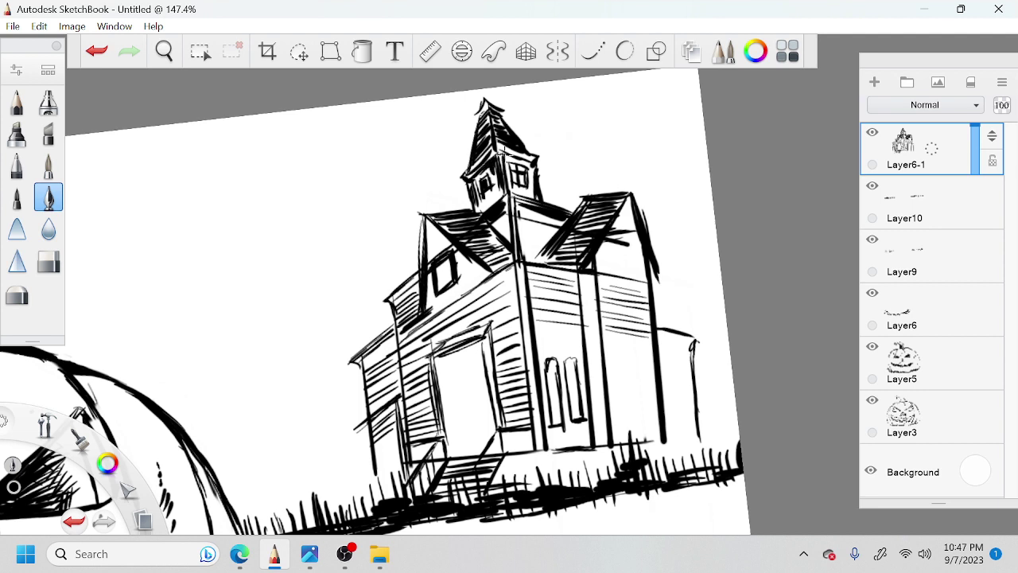
Step: Fill the front doorway with vertical strokes, leaving a pale opening in its lower part
key(space)
mouse_move(541, 249)
mouse_down()
mouse_move(548, 255)
mouse_move(514, 243)
mouse_up()
mouse_move(390, 229)
mouse_down()
mouse_move(383, 246)
mouse_move(377, 237)
mouse_up()
key(space)
mouse_move(512, 284)
mouse_down()
mouse_move(518, 304)
mouse_move(469, 379)
mouse_up()
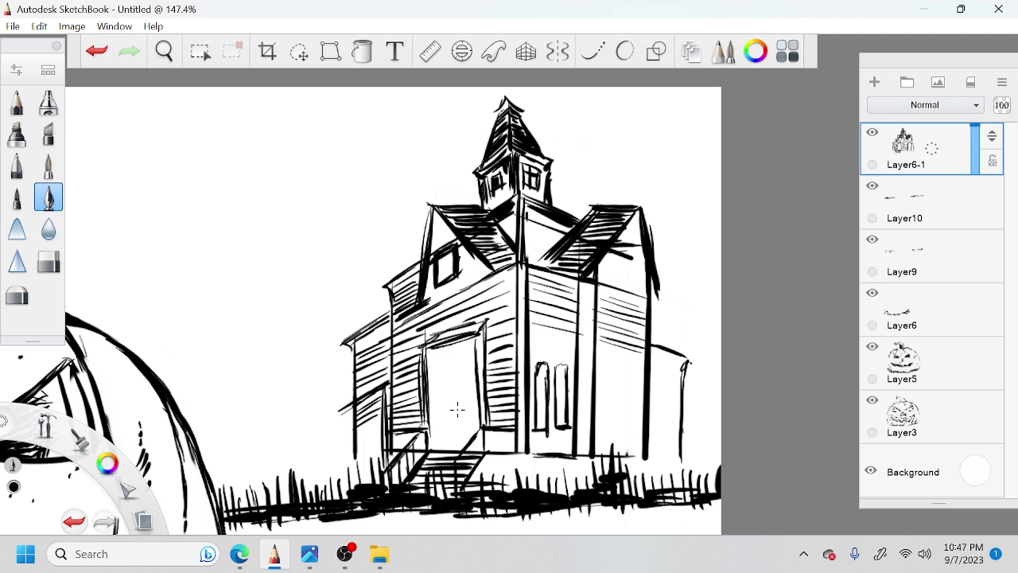
drag(469, 380, 471, 422)
mouse_move(474, 355)
mouse_down()
mouse_move(477, 434)
mouse_move(466, 405)
mouse_up()
drag(467, 402, 469, 442)
drag(464, 356, 466, 439)
drag(445, 393, 442, 444)
drag(441, 401, 440, 447)
drag(437, 409, 436, 432)
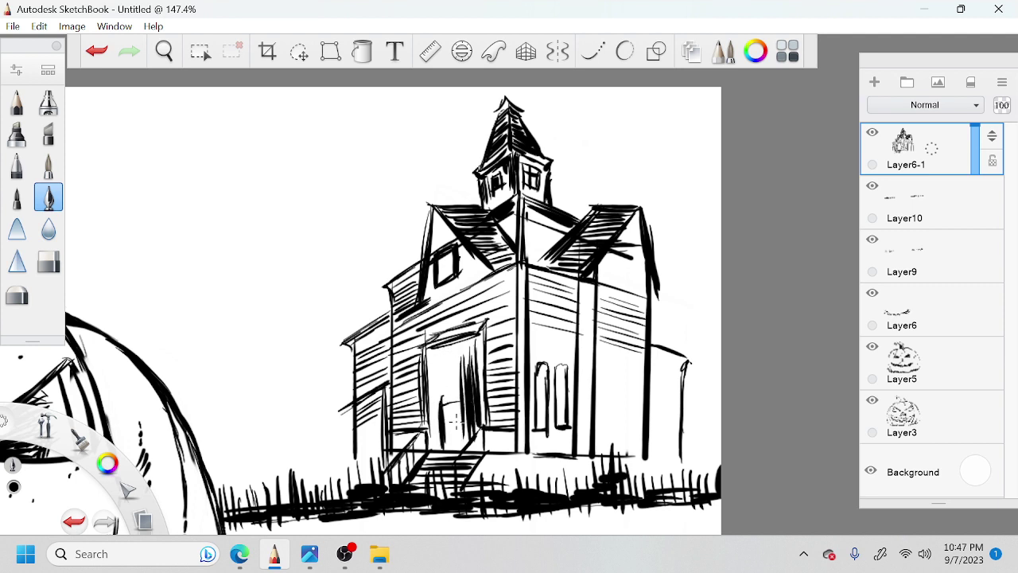
drag(455, 347, 450, 404)
drag(454, 351, 439, 404)
drag(444, 348, 435, 403)
drag(434, 391, 430, 451)
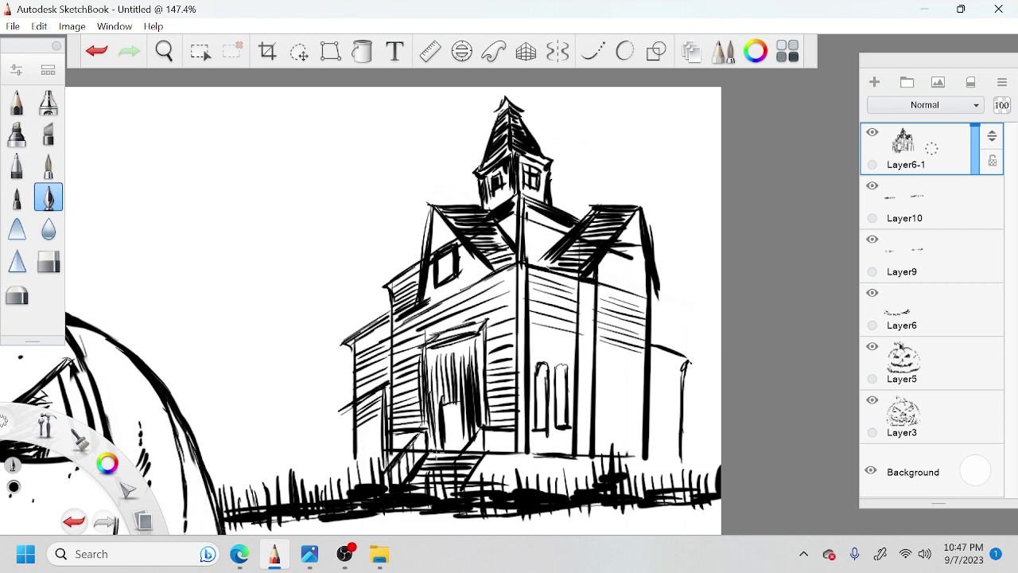
Step: Blacken the upper part of the doorway with cross-hatching and add short siding strokes beside the entrance steps
key(space)
drag(471, 425, 509, 412)
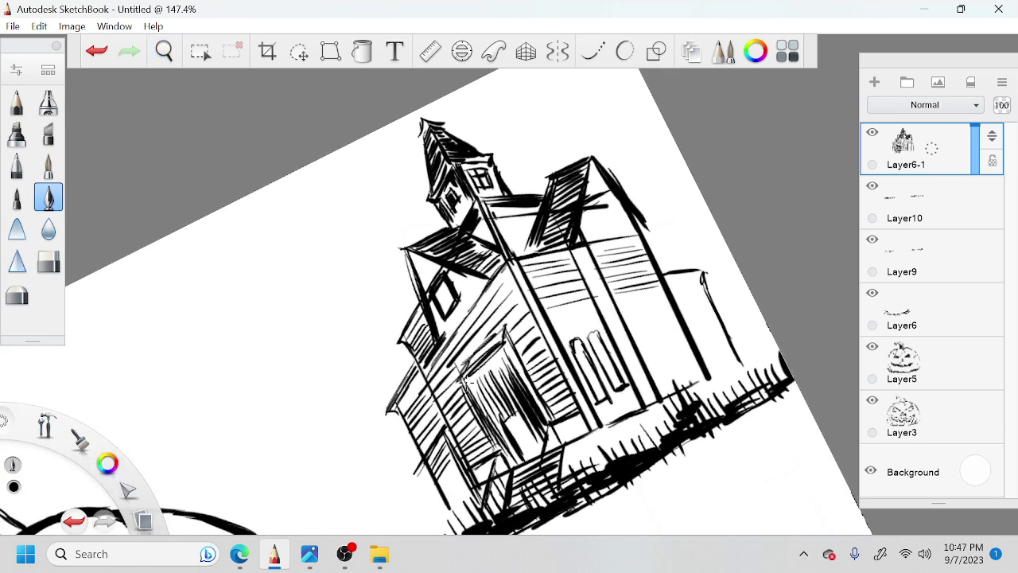
drag(466, 382, 502, 351)
drag(468, 386, 501, 360)
drag(470, 393, 503, 366)
drag(478, 397, 509, 358)
mouse_move(482, 394)
mouse_down()
mouse_move(504, 358)
mouse_move(517, 407)
mouse_move(487, 418)
mouse_move(519, 384)
mouse_move(548, 431)
mouse_move(573, 424)
mouse_up()
drag(550, 442, 587, 430)
mouse_move(495, 461)
mouse_down()
mouse_move(488, 497)
mouse_move(481, 448)
mouse_up()
key(space)
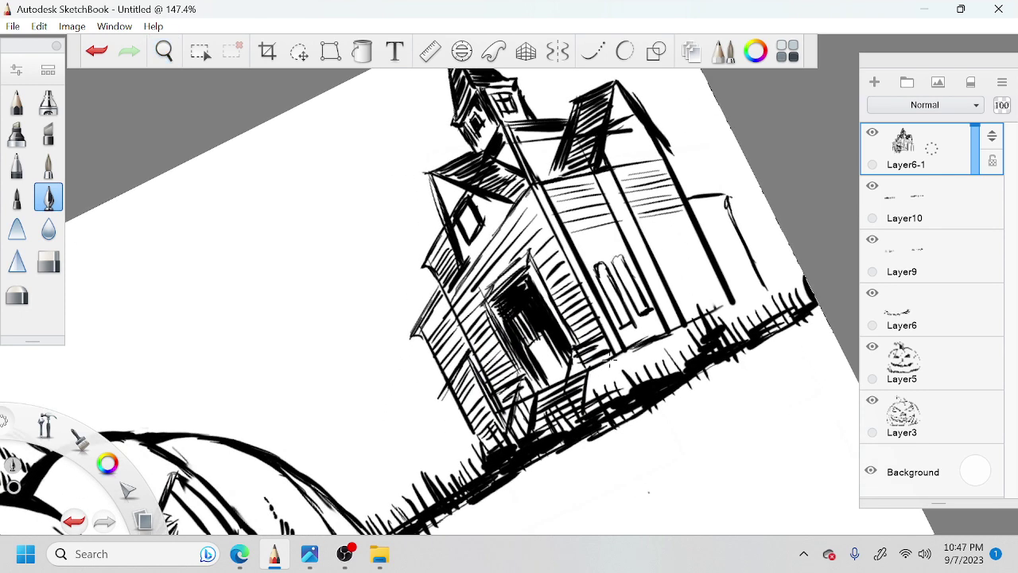
Step: Thicken the roof edge of the low rear annex and ink a pointed, paned window on its wall
key(space)
drag(684, 355, 682, 352)
mouse_move(702, 280)
mouse_down()
mouse_move(753, 299)
mouse_move(736, 332)
mouse_up()
key(space)
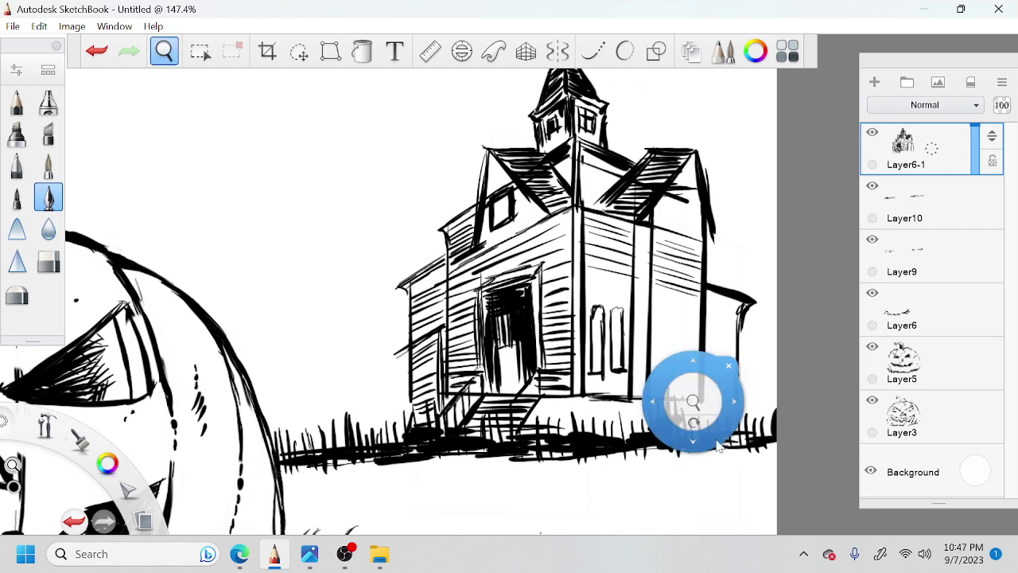
drag(705, 409, 700, 429)
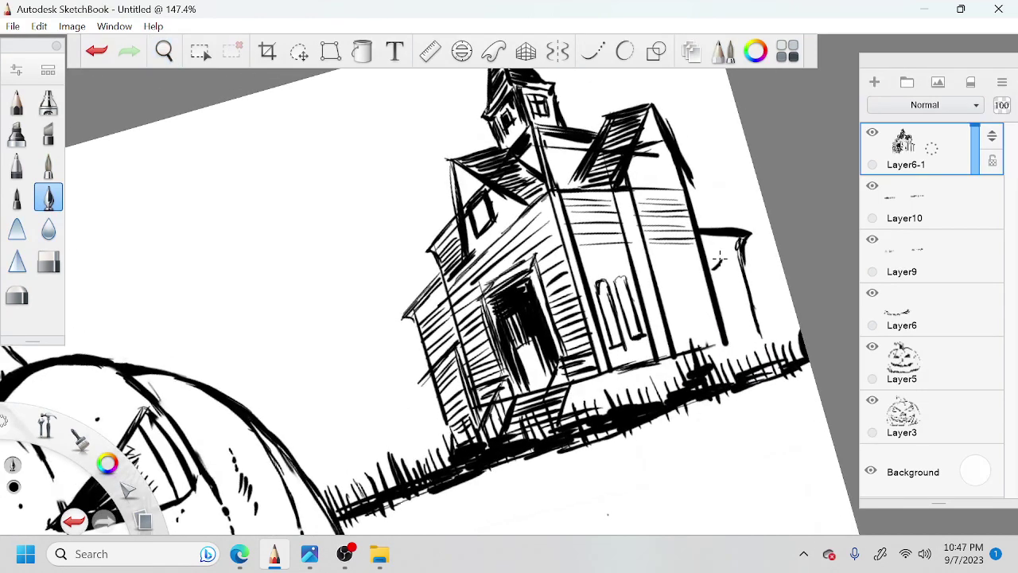
mouse_move(714, 270)
mouse_down()
mouse_move(722, 326)
mouse_move(748, 319)
mouse_up()
drag(727, 274, 736, 326)
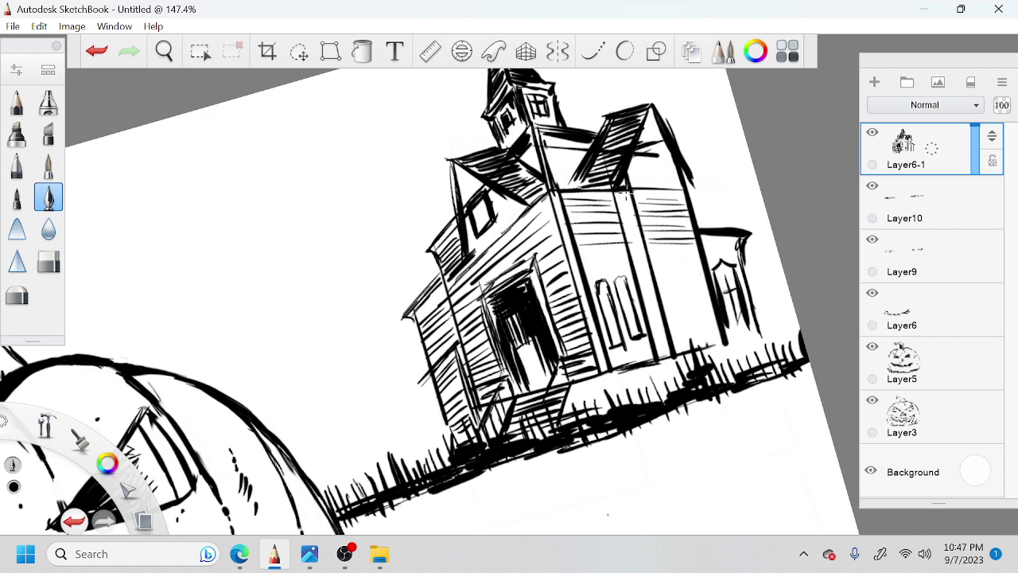
Step: Fill the narrow vertical strip on the side wall with short cross lines and hatch the foundation below it
drag(618, 195, 631, 198)
drag(621, 208, 634, 211)
mouse_move(625, 223)
mouse_down()
mouse_move(636, 218)
mouse_move(630, 243)
mouse_move(629, 233)
mouse_move(644, 261)
mouse_move(638, 274)
mouse_move(576, 248)
mouse_move(623, 251)
mouse_up()
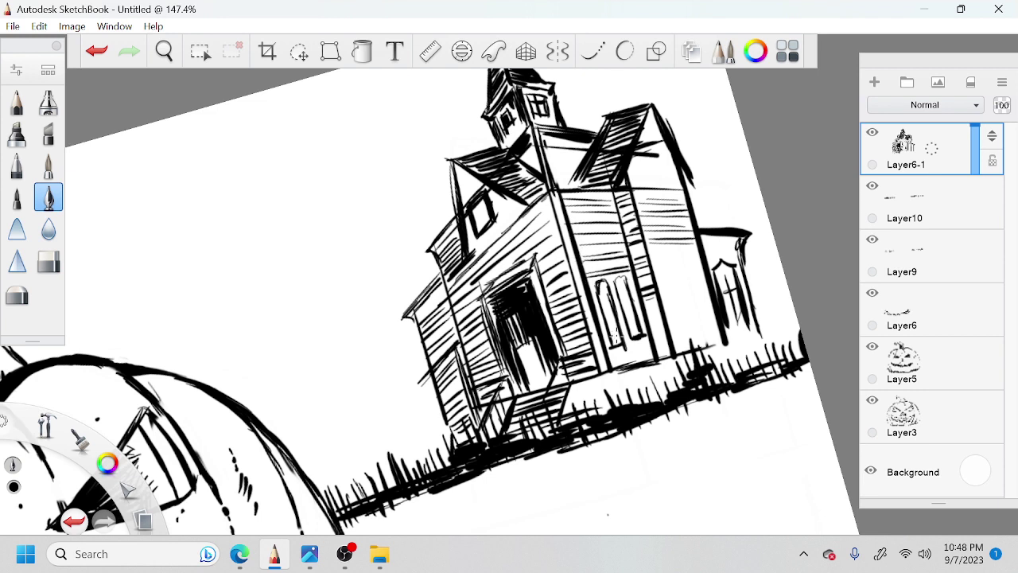
mouse_move(614, 342)
mouse_down()
mouse_move(649, 351)
mouse_move(682, 342)
mouse_up()
mouse_move(652, 304)
mouse_down()
mouse_move(662, 358)
mouse_move(637, 364)
mouse_move(668, 373)
mouse_move(625, 395)
mouse_move(640, 390)
mouse_move(592, 372)
mouse_move(578, 389)
mouse_move(632, 382)
mouse_move(572, 404)
mouse_move(592, 402)
mouse_move(576, 394)
mouse_move(637, 389)
mouse_move(699, 354)
mouse_up()
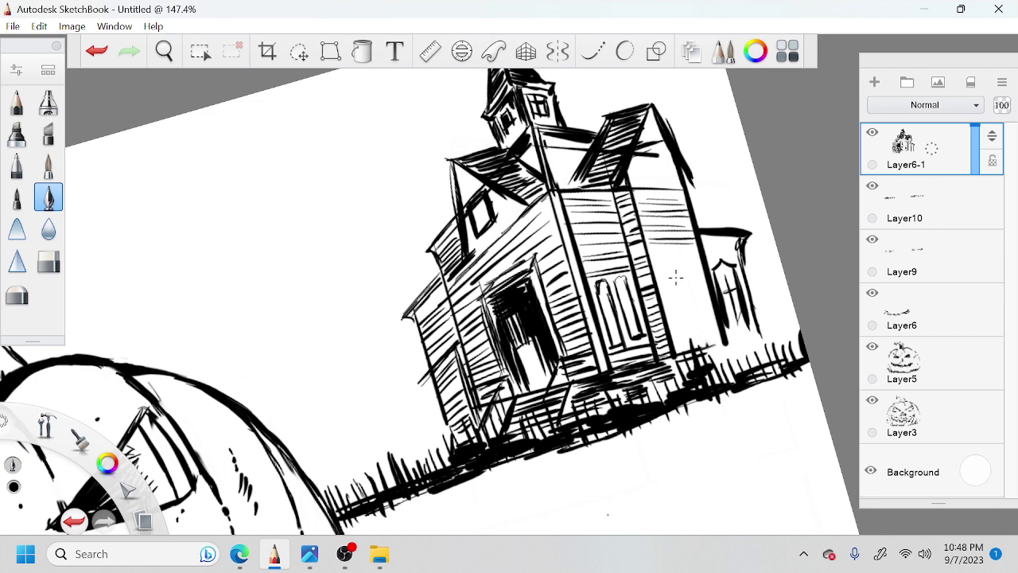
Step: Ink a group of narrow windows on the far part of the side wall and fill around them with siding lines
drag(663, 254, 671, 310)
drag(668, 261, 679, 302)
drag(689, 261, 690, 302)
mouse_move(648, 253)
mouse_down()
mouse_move(701, 256)
mouse_move(665, 289)
mouse_move(690, 291)
mouse_move(672, 307)
mouse_up()
drag(689, 268, 698, 304)
mouse_move(652, 274)
mouse_down()
mouse_move(664, 302)
mouse_move(681, 307)
mouse_move(676, 278)
mouse_move(702, 287)
mouse_move(700, 301)
mouse_up()
mouse_move(668, 305)
mouse_down()
mouse_move(690, 318)
mouse_move(710, 313)
mouse_move(714, 326)
mouse_move(702, 334)
mouse_up()
drag(699, 322, 722, 347)
drag(673, 347, 688, 356)
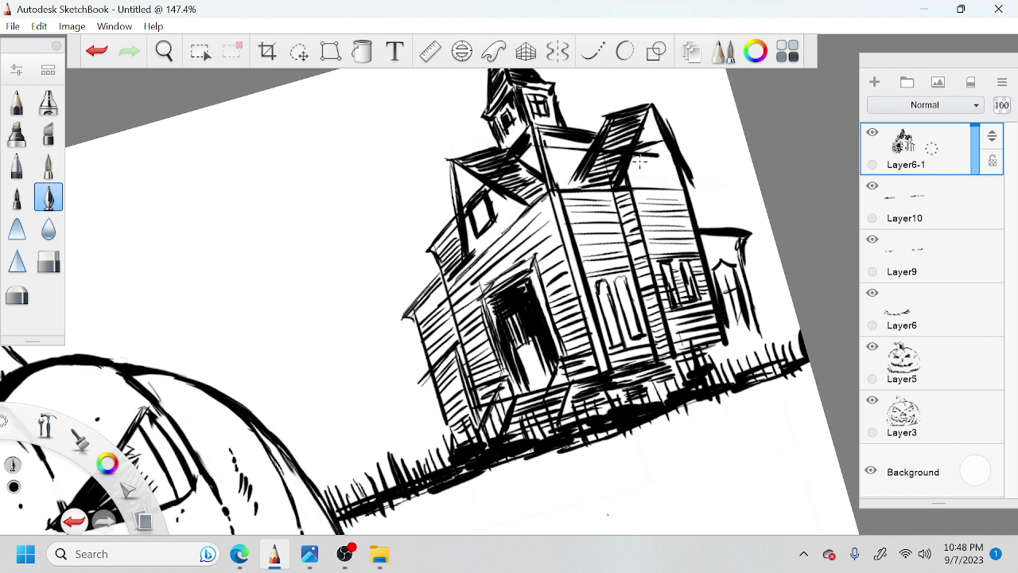
Step: Ink a paned window in the side gable and reinforce the gable's slanted edge and base line
drag(637, 154, 634, 178)
mouse_move(645, 153)
mouse_down()
mouse_move(642, 184)
mouse_move(666, 183)
mouse_move(663, 170)
mouse_move(649, 172)
mouse_up()
mouse_move(655, 160)
mouse_down()
mouse_move(653, 179)
mouse_move(657, 166)
mouse_up()
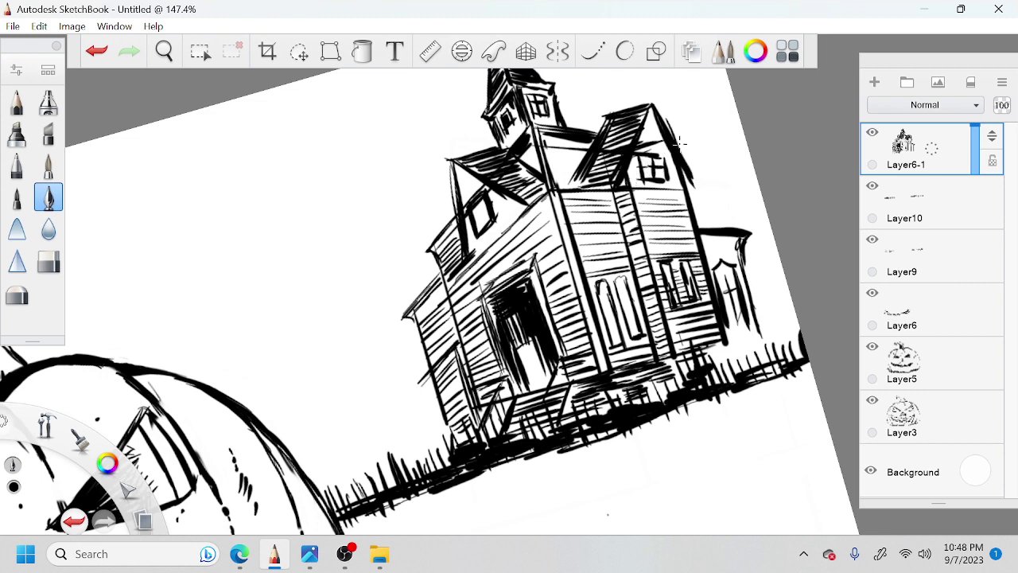
mouse_move(655, 116)
mouse_down()
mouse_move(687, 182)
mouse_move(670, 132)
mouse_up()
mouse_move(598, 187)
mouse_down()
mouse_move(569, 186)
mouse_move(613, 188)
mouse_up()
mouse_move(609, 233)
mouse_down()
mouse_move(555, 165)
mouse_move(510, 145)
mouse_up()
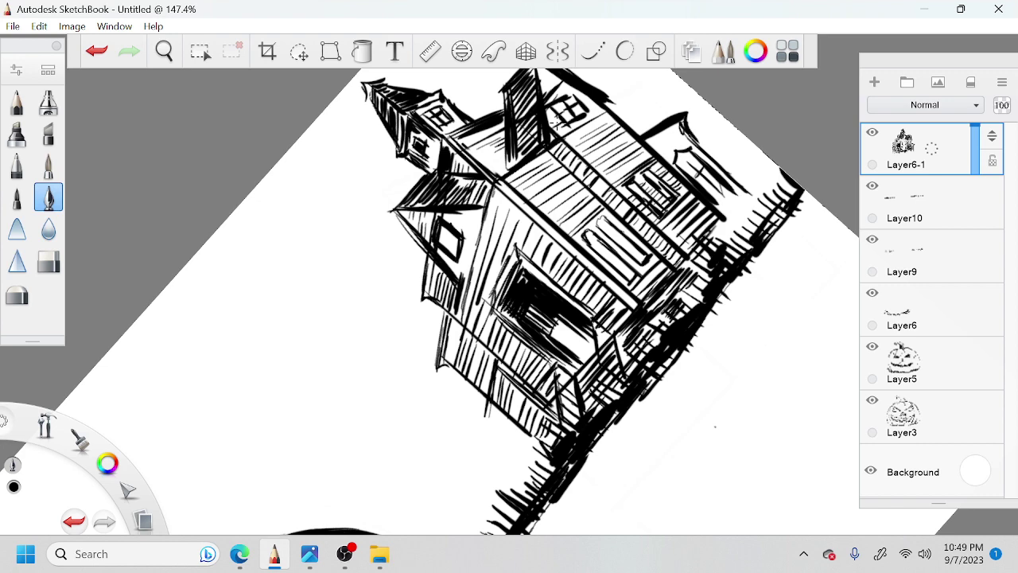
Step: Thicken the outer slanted roof edge of the side gable with black ink
key(space)
drag(559, 151, 587, 246)
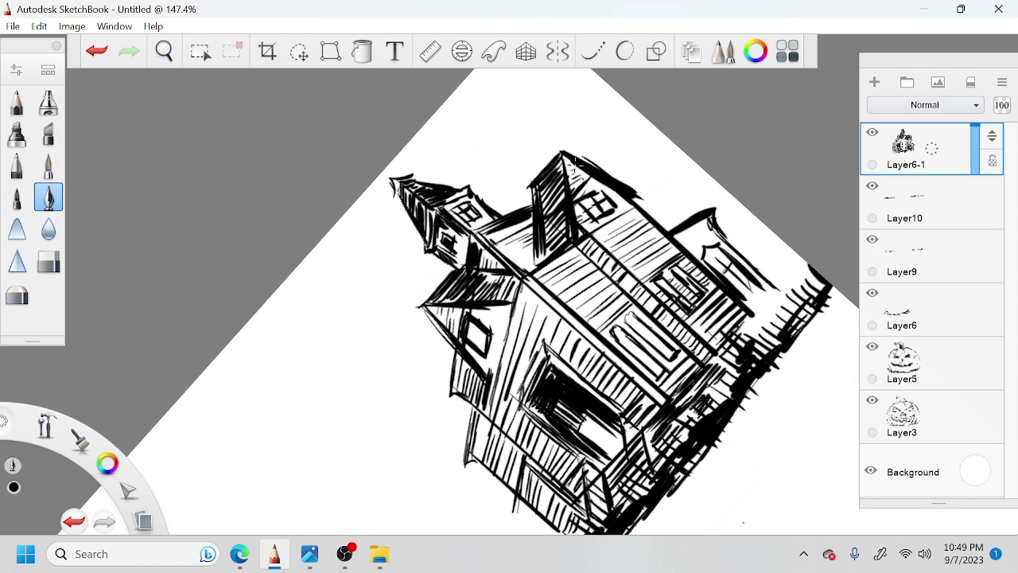
key(space)
mouse_move(599, 253)
mouse_down()
mouse_move(595, 294)
mouse_move(613, 263)
mouse_move(631, 274)
mouse_move(619, 296)
mouse_move(615, 241)
mouse_up()
mouse_move(668, 210)
mouse_down()
mouse_move(683, 312)
mouse_move(677, 255)
mouse_move(682, 300)
mouse_up()
drag(678, 255, 691, 292)
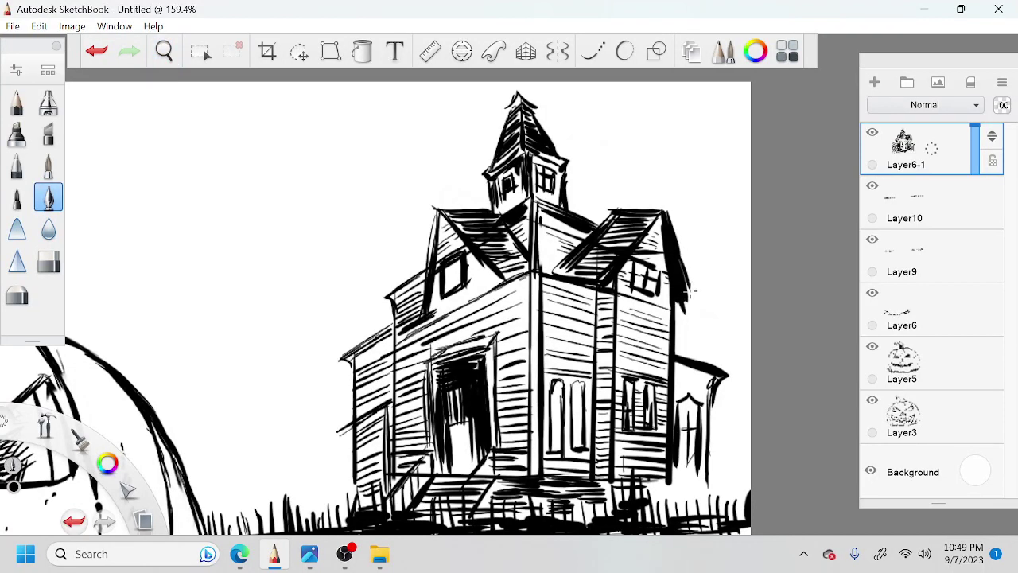
Step: Try to thin the side gable's heavy outer roof edge by painting over it in white
click(755, 52)
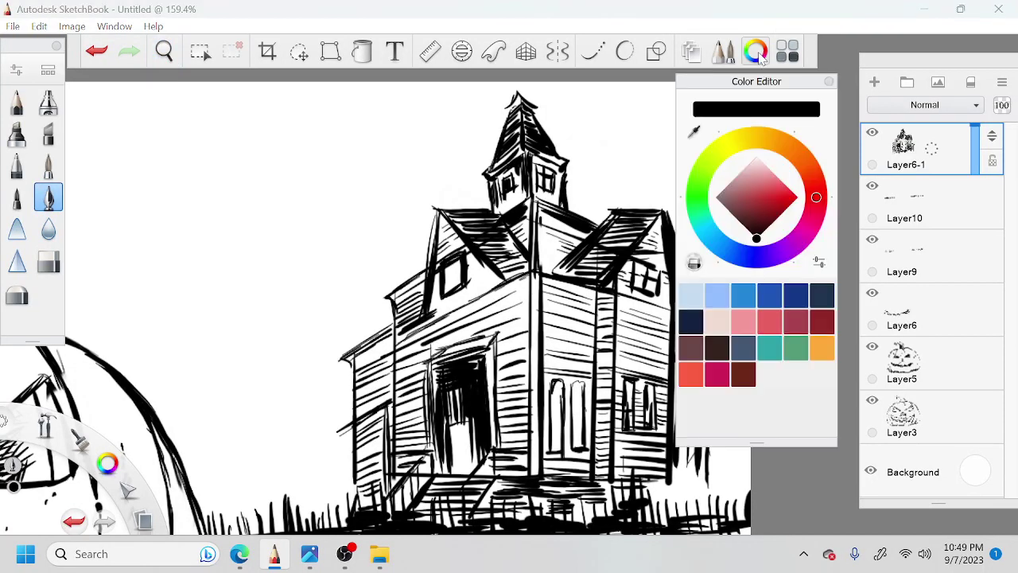
click(757, 169)
drag(759, 148, 754, 143)
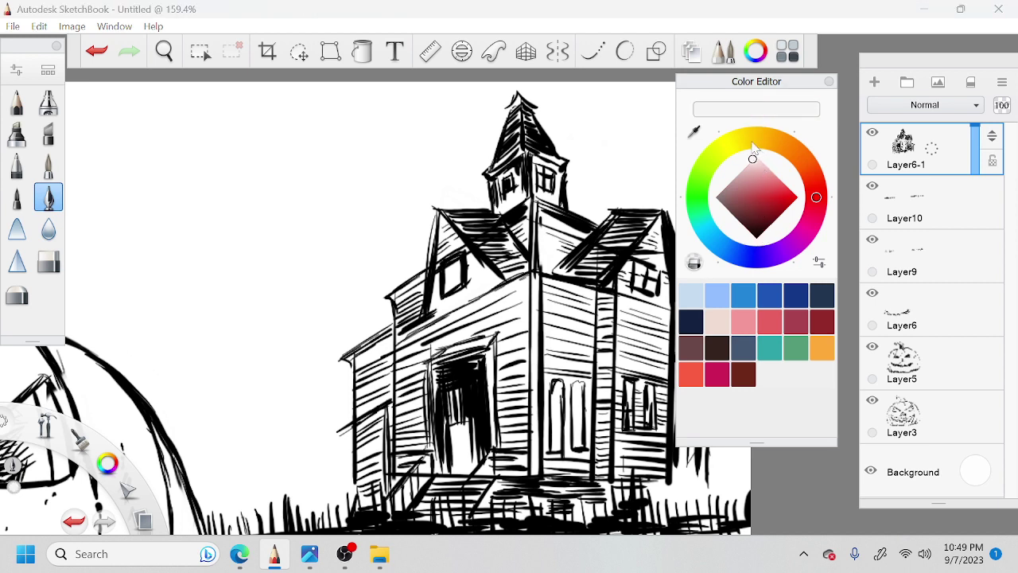
click(829, 81)
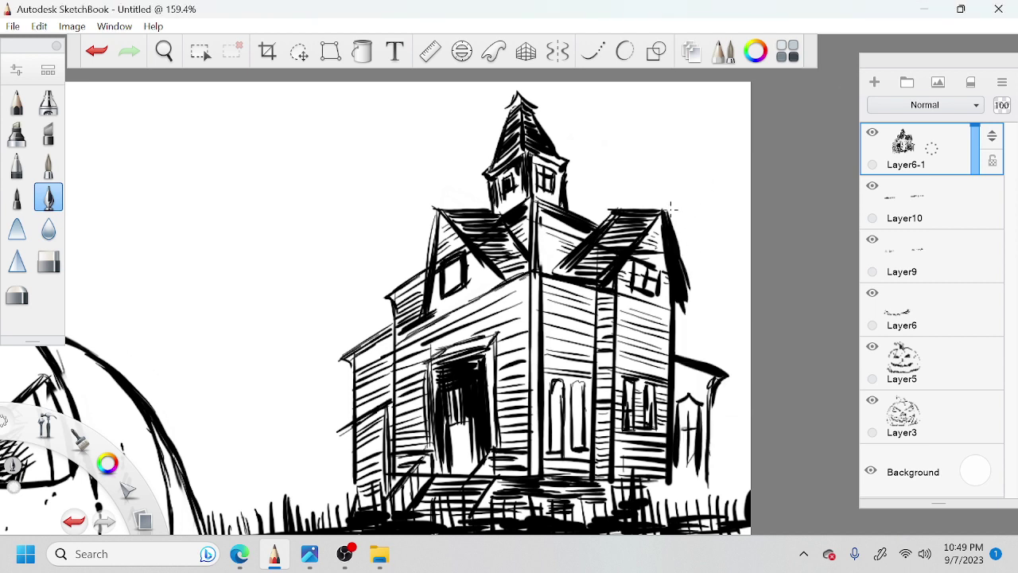
mouse_move(671, 208)
mouse_down()
mouse_move(682, 286)
mouse_move(689, 273)
mouse_up()
drag(666, 239, 673, 279)
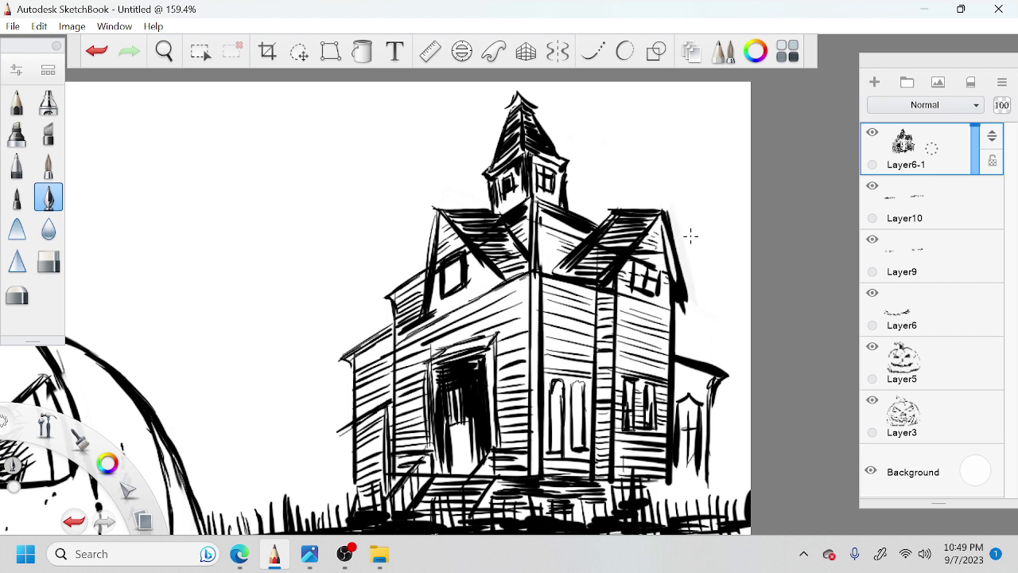
key(ctrl+z)
key(ctrl+y)
key(ctrl+z)
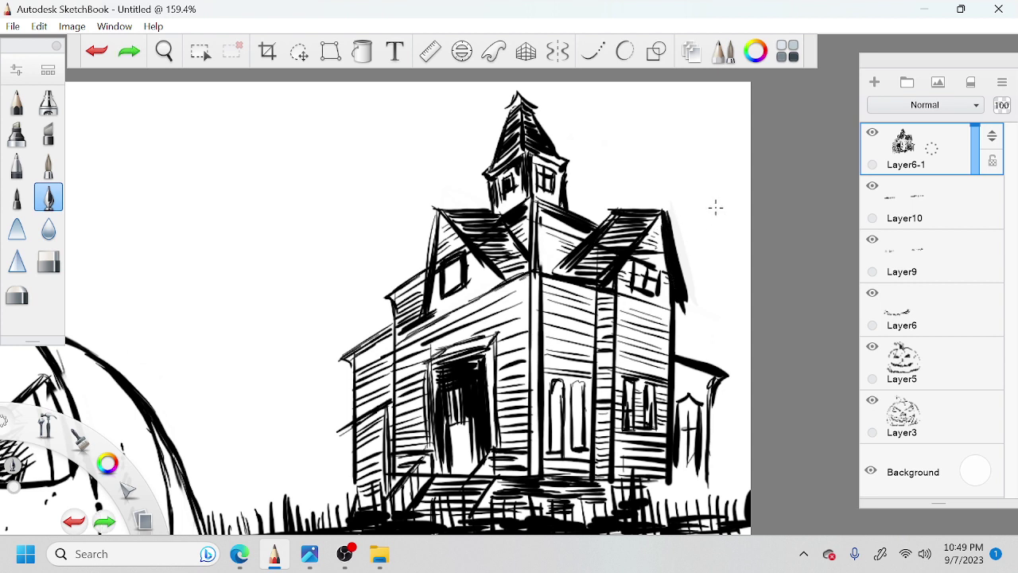
Step: Set the brush colour to white and trim the side gable's outer roof edge to a slimmer line
click(755, 51)
click(753, 157)
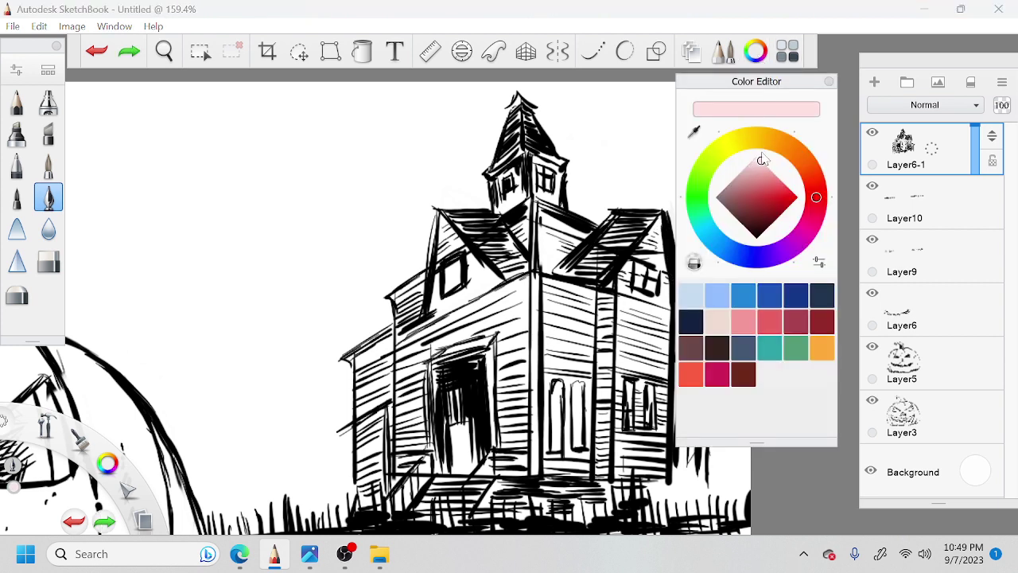
drag(762, 163, 757, 158)
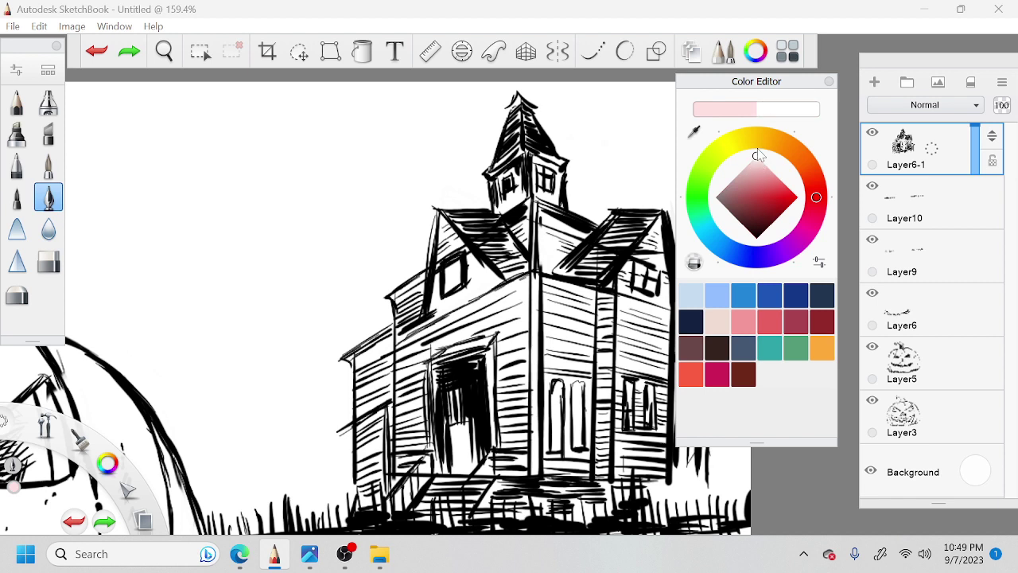
click(829, 81)
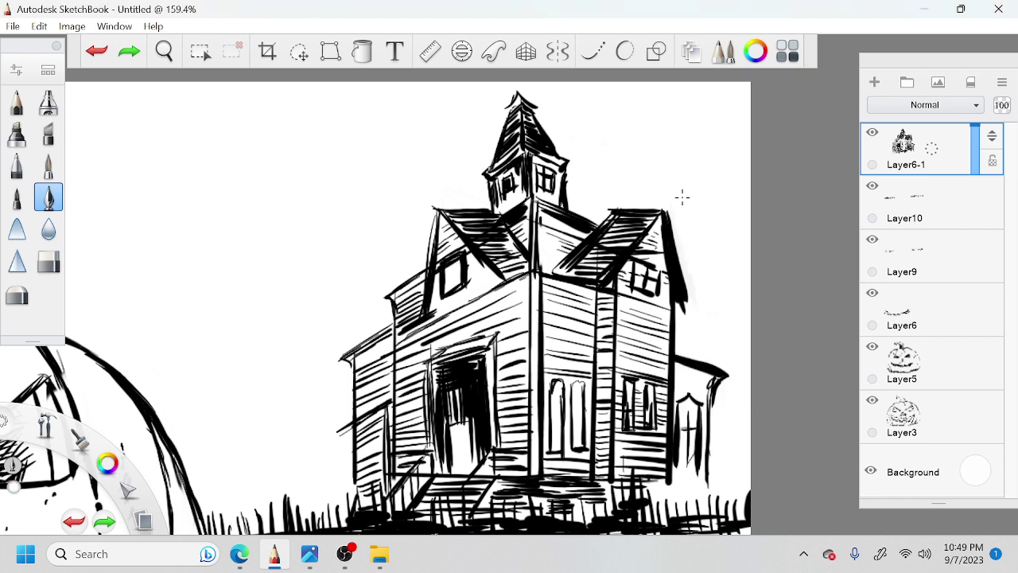
drag(669, 212, 683, 269)
drag(663, 227, 672, 279)
key(ctrl+z)
drag(667, 241, 668, 276)
drag(664, 222, 687, 304)
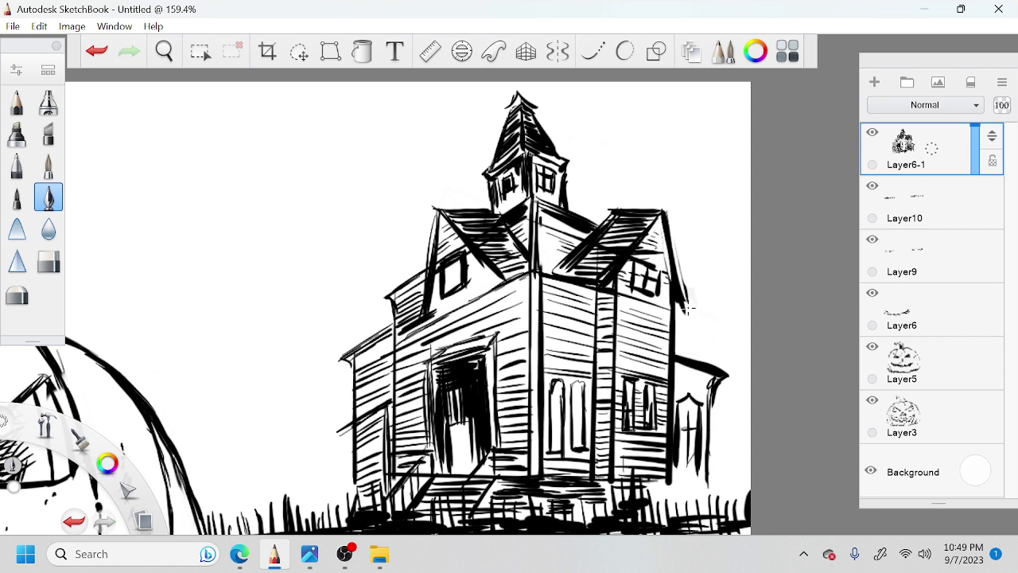
drag(673, 219, 685, 300)
Step: Set the brush colour back to black and ink a curled tip at the lower end of the side gable's roof edge
click(787, 51)
click(756, 50)
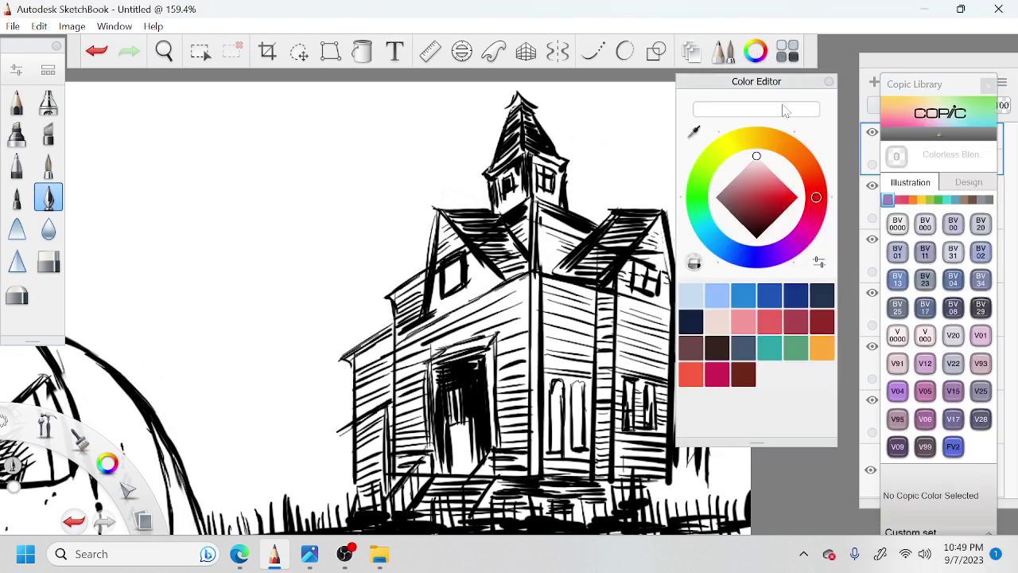
click(757, 237)
click(828, 82)
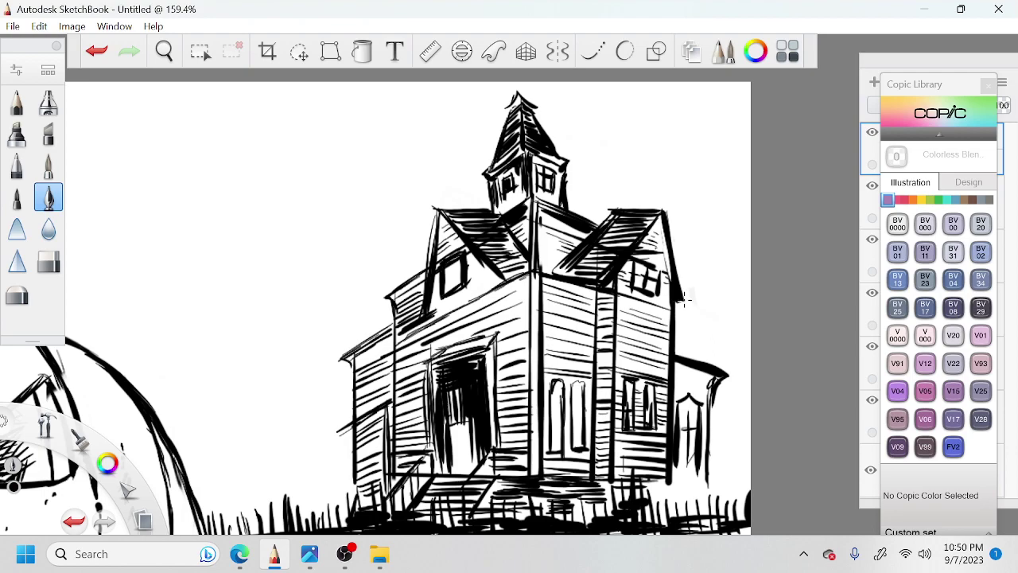
key(space)
drag(634, 324, 590, 182)
mouse_move(509, 284)
mouse_down()
mouse_move(566, 205)
mouse_move(586, 196)
mouse_up()
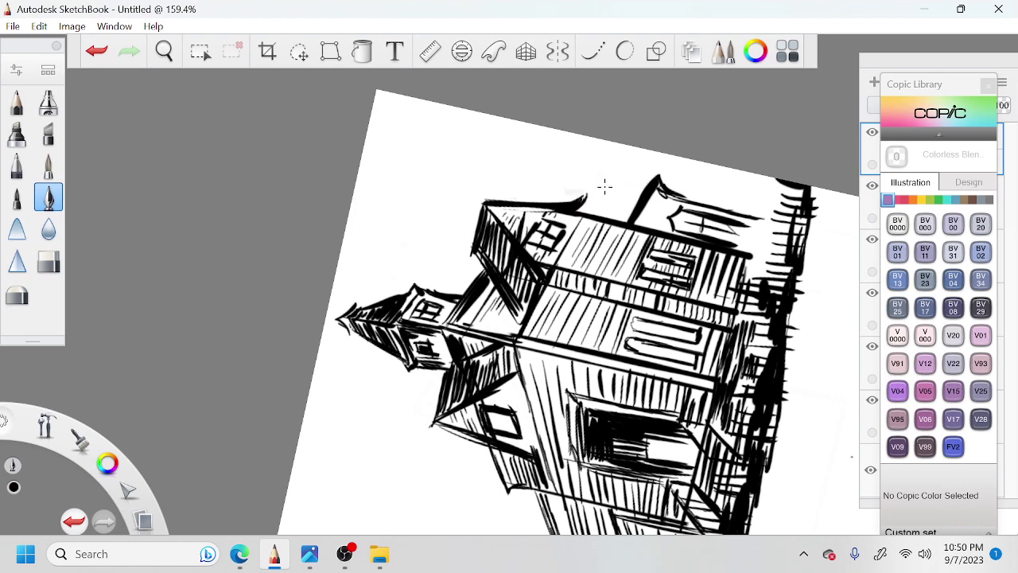
Step: Hatch the shadow under the low rear annex's roof and ink its outer wall and the ground at its base
drag(622, 225, 649, 180)
key(space)
drag(678, 285, 668, 307)
drag(649, 380, 640, 321)
drag(586, 303, 622, 253)
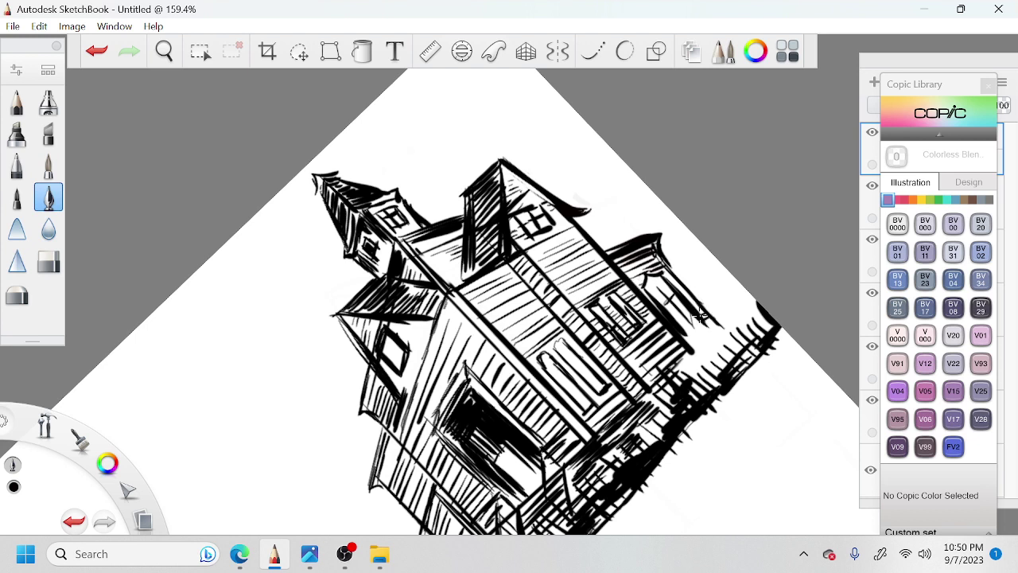
drag(694, 299, 670, 276)
mouse_move(690, 335)
mouse_down()
mouse_move(714, 343)
mouse_move(702, 360)
mouse_move(724, 353)
mouse_up()
Step: Fill the dark opening in the low front wing's wall and add line details inside the main doorway
key(space)
drag(664, 373, 537, 461)
mouse_move(597, 327)
mouse_down()
mouse_move(534, 392)
mouse_move(559, 398)
mouse_up()
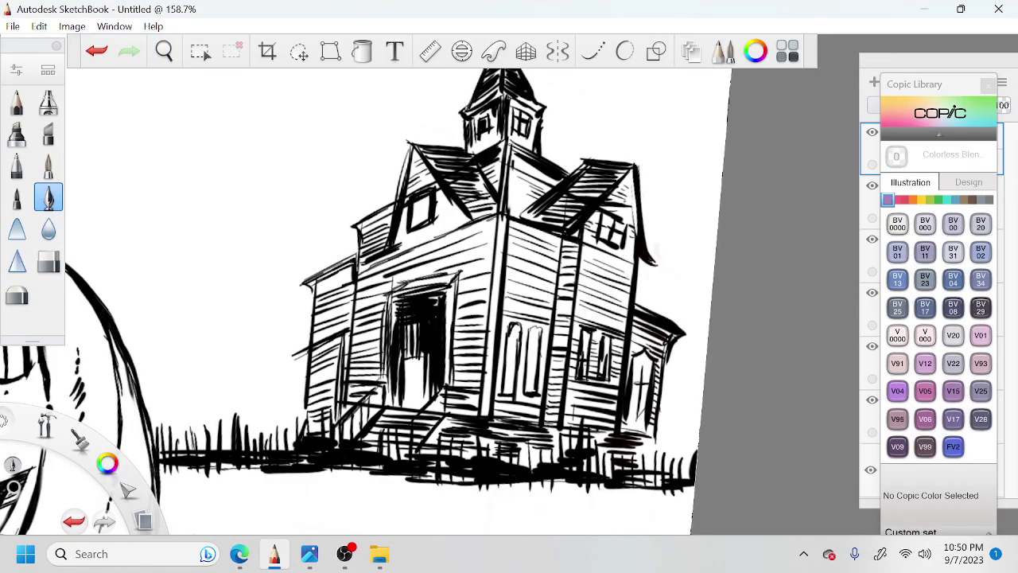
key(space)
drag(385, 287, 354, 338)
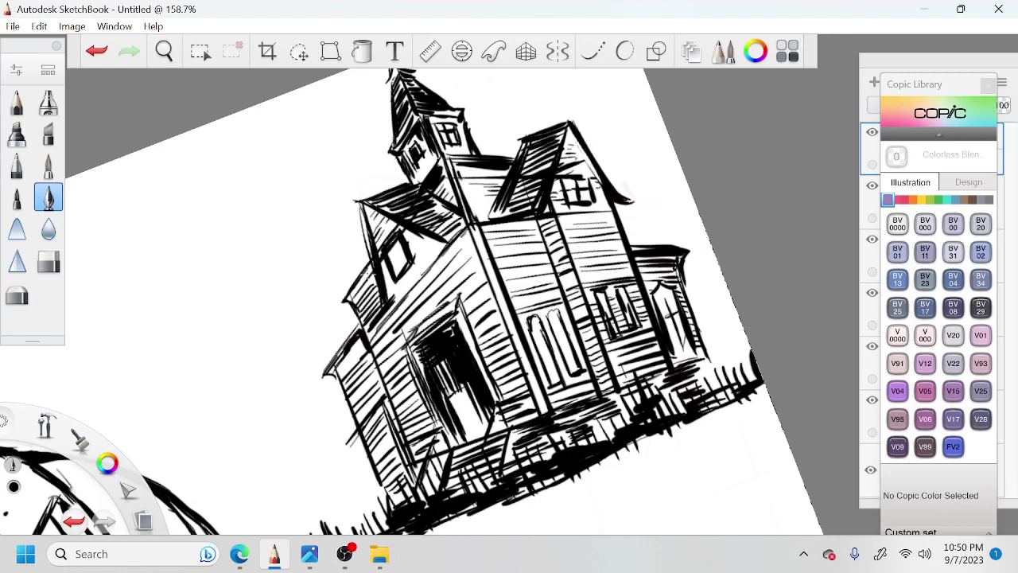
key(space)
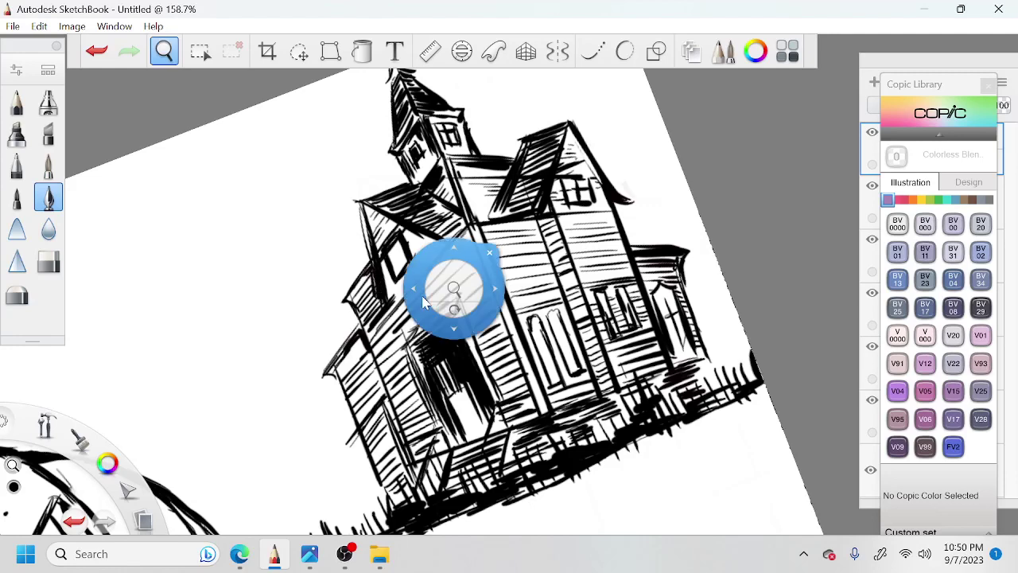
drag(424, 300, 474, 254)
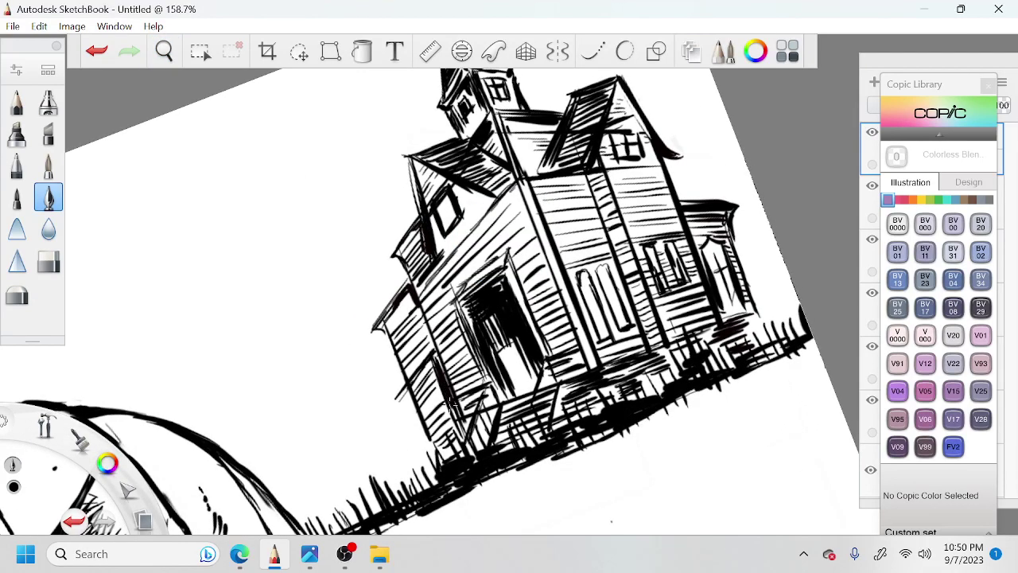
mouse_move(443, 399)
mouse_down()
mouse_move(426, 361)
mouse_move(397, 398)
mouse_up()
drag(432, 442, 430, 458)
mouse_move(515, 374)
mouse_down()
mouse_move(522, 385)
mouse_move(518, 361)
mouse_move(530, 351)
mouse_move(508, 340)
mouse_move(497, 363)
mouse_up()
Step: Reinforce the frames and inner lines of the tall narrow windows on the side wall
key(space)
drag(571, 434, 640, 416)
drag(636, 362, 661, 336)
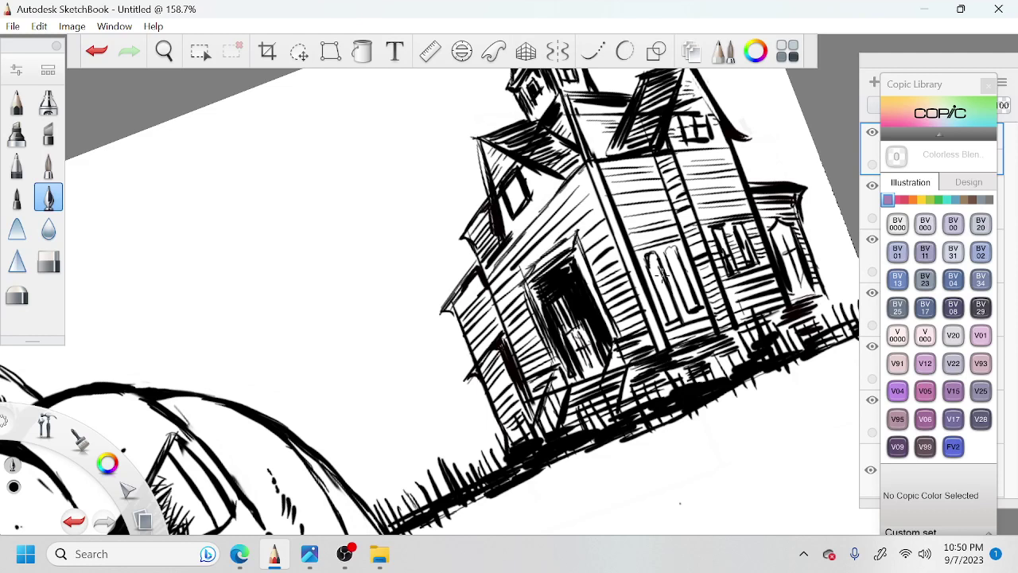
drag(646, 262, 675, 320)
drag(673, 246, 684, 288)
Step: Ink heavy shadows at the top of the house's corner, where the front gable roof meets the walls
mouse_move(602, 161)
mouse_down()
mouse_move(618, 200)
mouse_move(618, 185)
mouse_move(620, 221)
mouse_move(598, 190)
mouse_up()
mouse_move(584, 165)
mouse_down()
mouse_move(574, 175)
mouse_move(600, 199)
mouse_move(589, 184)
mouse_up()
drag(597, 192, 606, 220)
drag(582, 180, 595, 198)
mouse_move(551, 172)
mouse_down()
mouse_move(566, 189)
mouse_move(573, 183)
mouse_move(560, 187)
mouse_move(574, 186)
mouse_up()
drag(561, 166, 581, 177)
Step: Darken the slopes of the front and side gable roofs and extend the black shadow beneath the corner eaves
key(space)
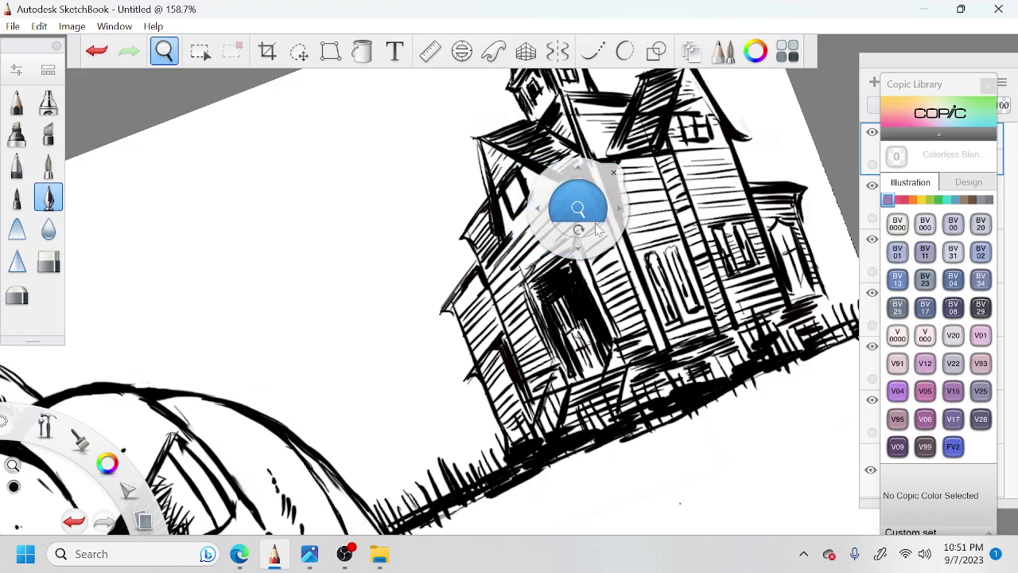
drag(591, 228, 545, 321)
drag(570, 278, 515, 256)
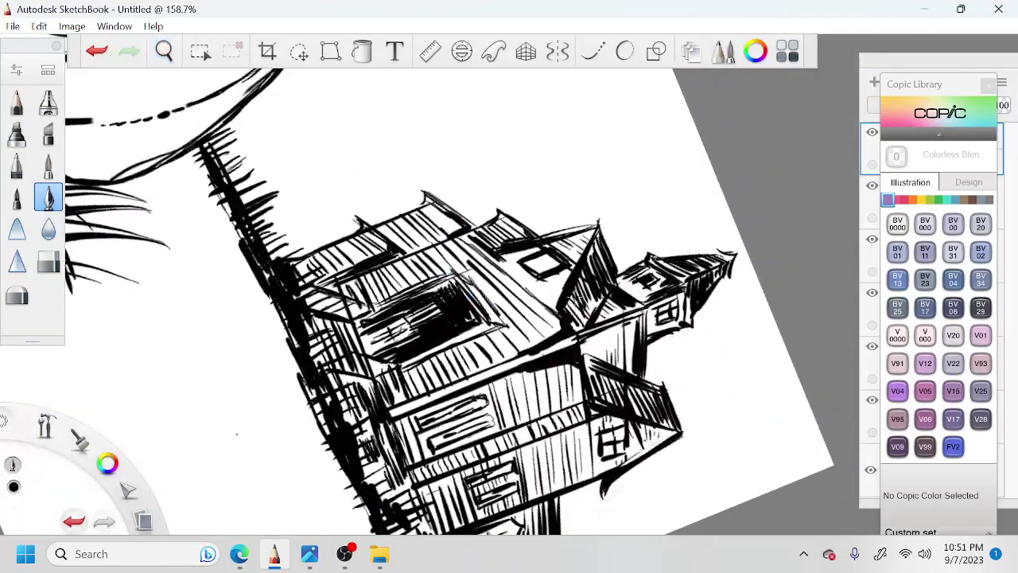
mouse_move(565, 305)
mouse_down()
mouse_move(589, 329)
mouse_move(575, 278)
mouse_move(586, 277)
mouse_move(550, 242)
mouse_up()
key(space)
mouse_move(658, 384)
mouse_down()
mouse_move(641, 372)
mouse_move(642, 355)
mouse_move(613, 358)
mouse_move(578, 337)
mouse_up()
drag(591, 359, 568, 331)
Step: Darken the shaded side of the tower's pointed roof with short strokes
key(space)
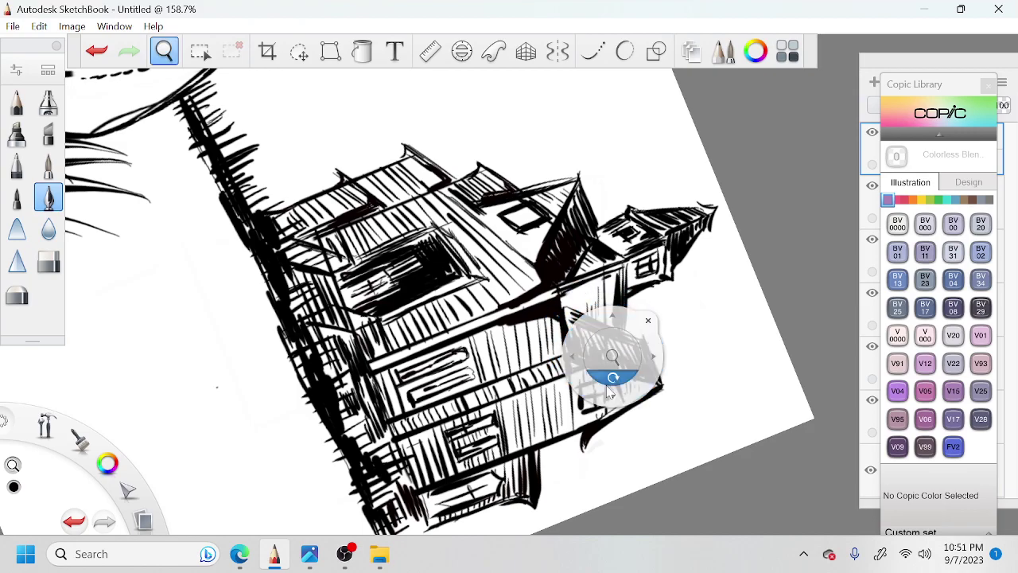
drag(611, 379, 608, 383)
drag(509, 284, 576, 133)
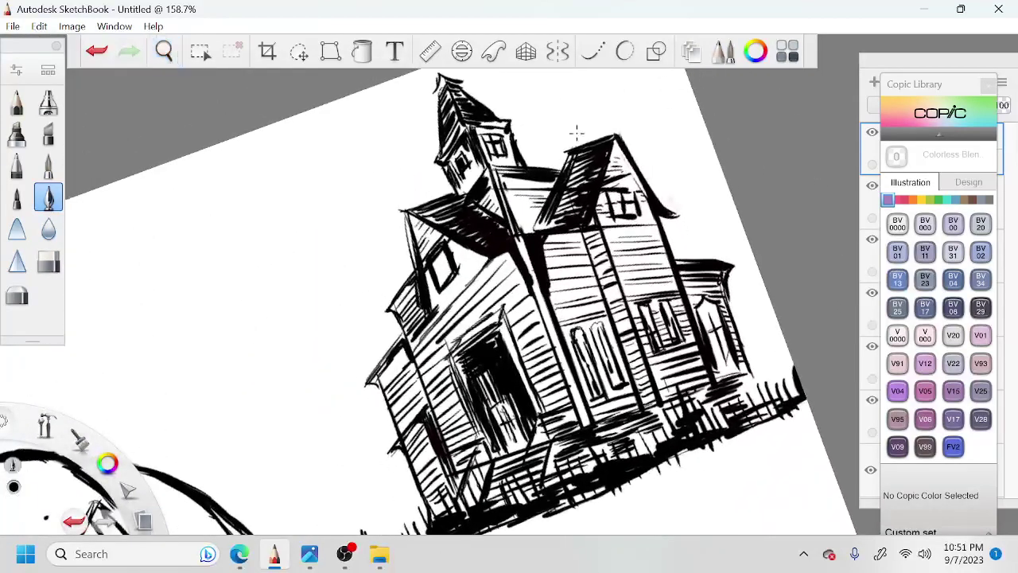
drag(455, 134, 442, 158)
drag(455, 125, 443, 145)
mouse_move(457, 126)
mouse_down()
mouse_move(447, 136)
mouse_move(456, 127)
mouse_up()
Step: Add short grass blades on the horizon beside the house's front wing
key(space)
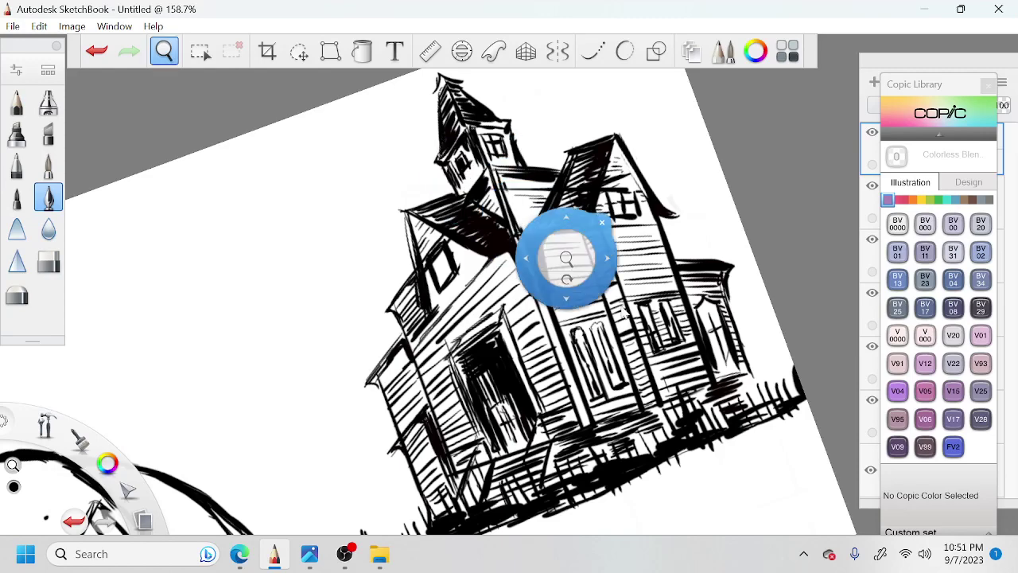
drag(669, 440, 665, 348)
key(space)
drag(563, 253, 545, 199)
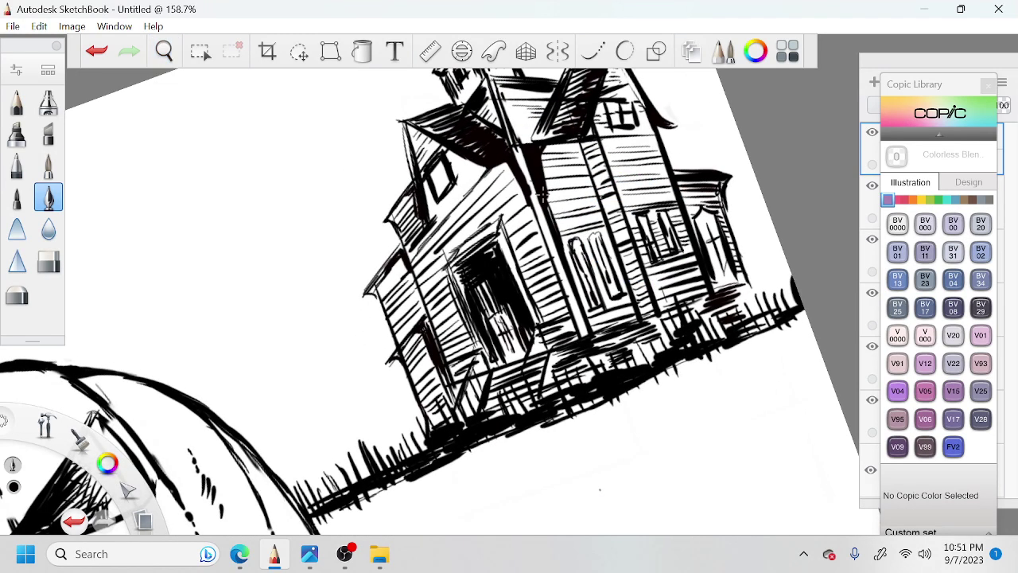
key(space)
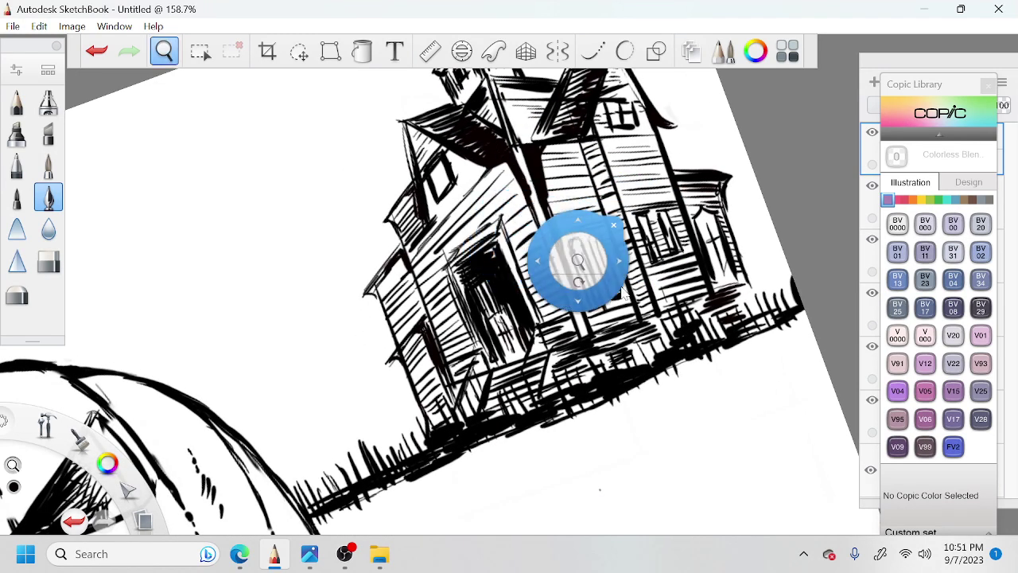
mouse_move(569, 412)
mouse_down()
mouse_move(590, 403)
mouse_move(511, 413)
mouse_up()
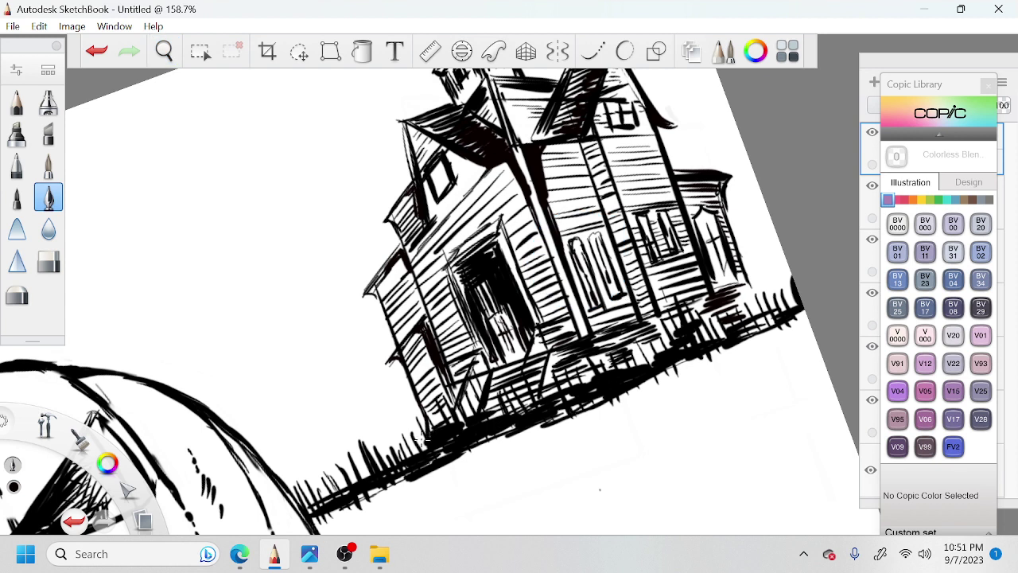
drag(420, 440, 409, 423)
mouse_move(415, 457)
mouse_down()
mouse_move(404, 432)
mouse_move(387, 437)
mouse_up()
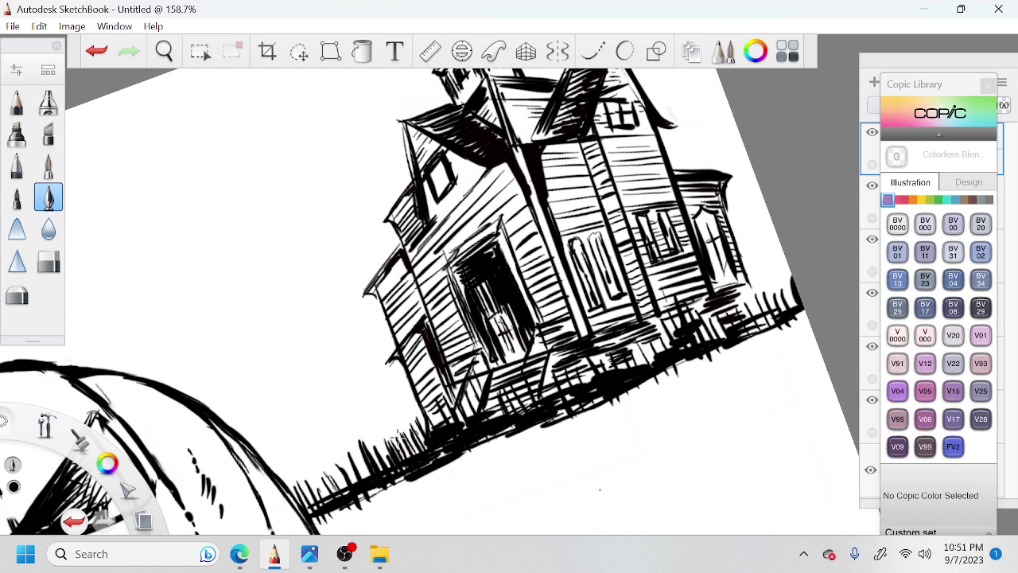
Step: Hatch the ground along the base of the side wall and add grass blades around both ends of the house
mouse_move(653, 357)
mouse_down()
mouse_move(639, 366)
mouse_move(635, 355)
mouse_up()
drag(638, 361, 609, 370)
mouse_move(674, 364)
mouse_down()
mouse_move(715, 359)
mouse_move(644, 384)
mouse_move(675, 361)
mouse_move(682, 390)
mouse_move(725, 380)
mouse_move(737, 420)
mouse_up()
key(space)
drag(739, 394, 746, 419)
drag(750, 397, 757, 418)
key(space)
drag(682, 387, 607, 431)
drag(541, 459, 543, 462)
mouse_move(703, 428)
mouse_down()
mouse_move(750, 411)
mouse_move(711, 412)
mouse_up()
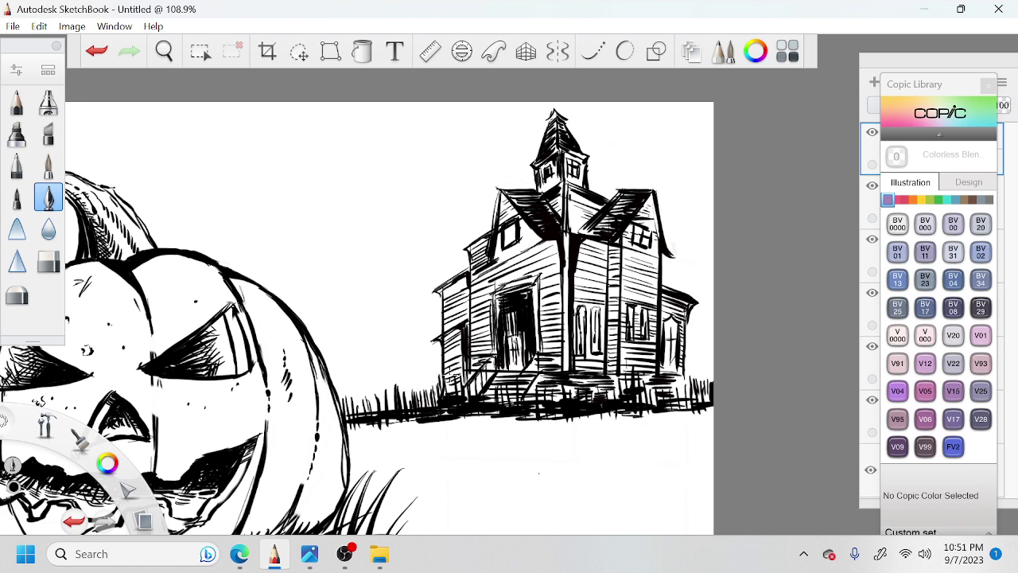
drag(442, 398, 458, 378)
Step: Close the Copic Library and add a new layer above the house layer
key(space)
drag(527, 281, 523, 341)
drag(461, 384, 569, 380)
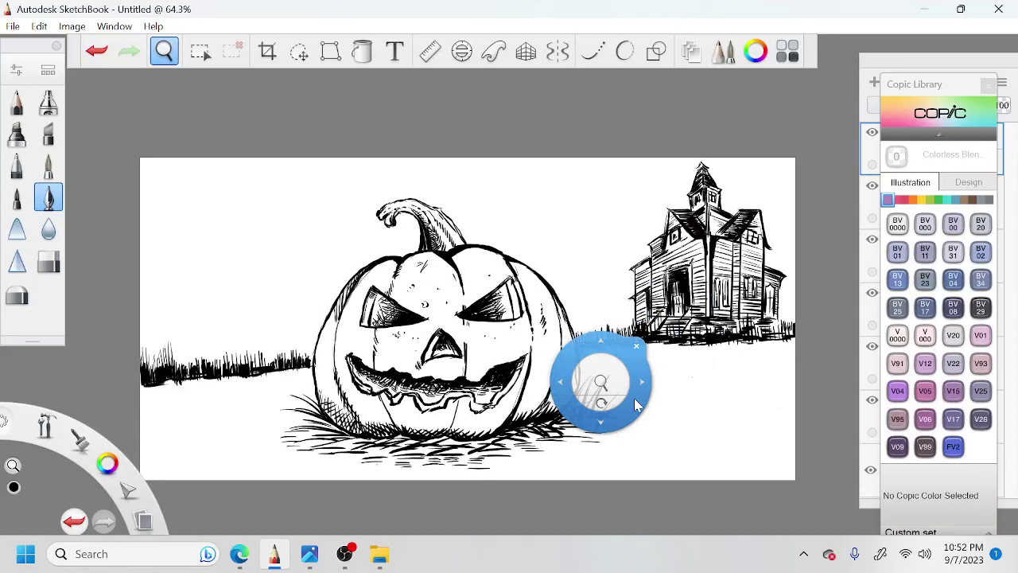
click(988, 85)
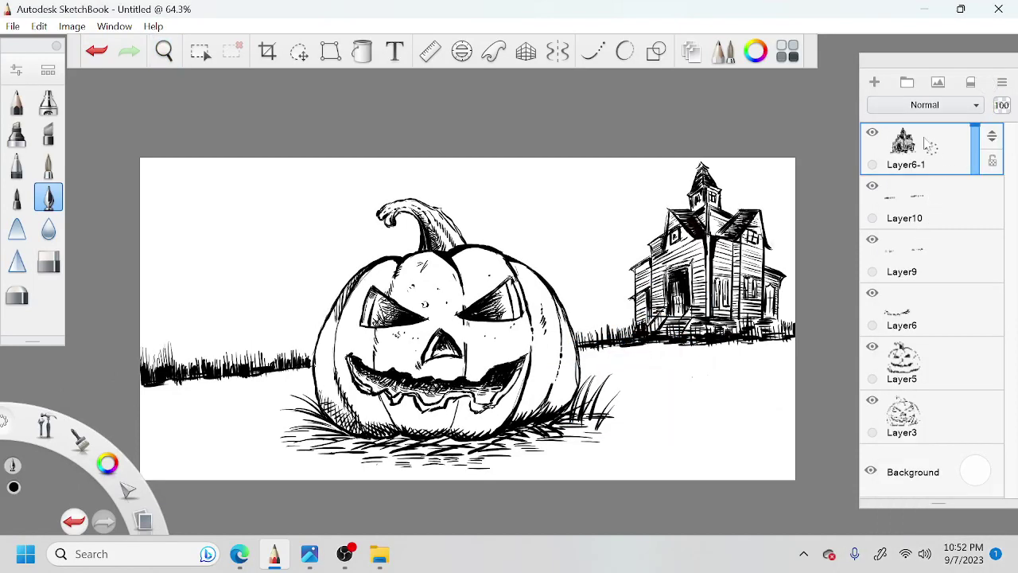
drag(934, 142, 916, 89)
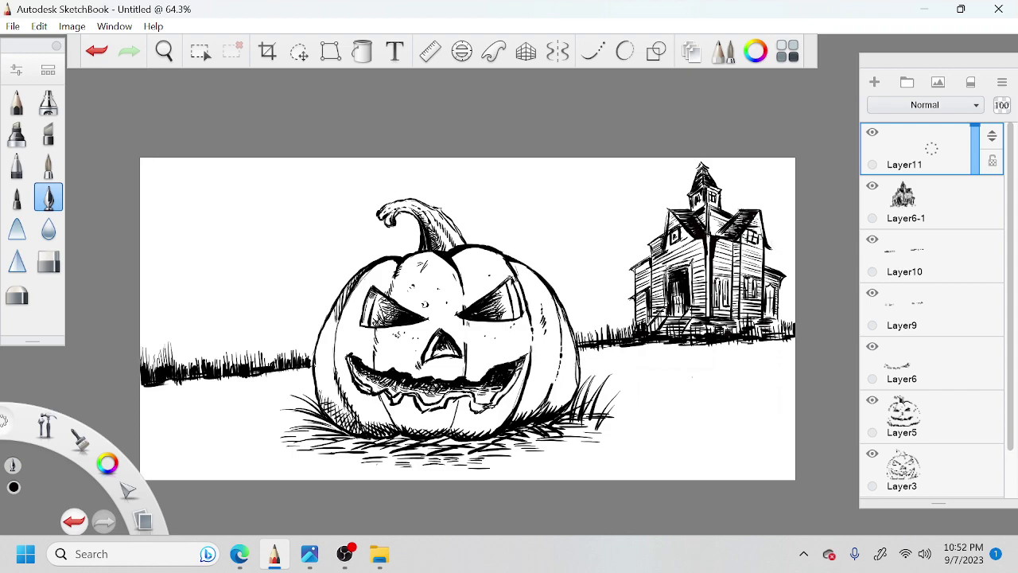
Step: Hatch the ground with long parallel strokes directly beneath the grassy horizon left of the pumpkin
key(space)
drag(525, 362, 682, 341)
drag(625, 380, 732, 310)
drag(530, 421, 615, 395)
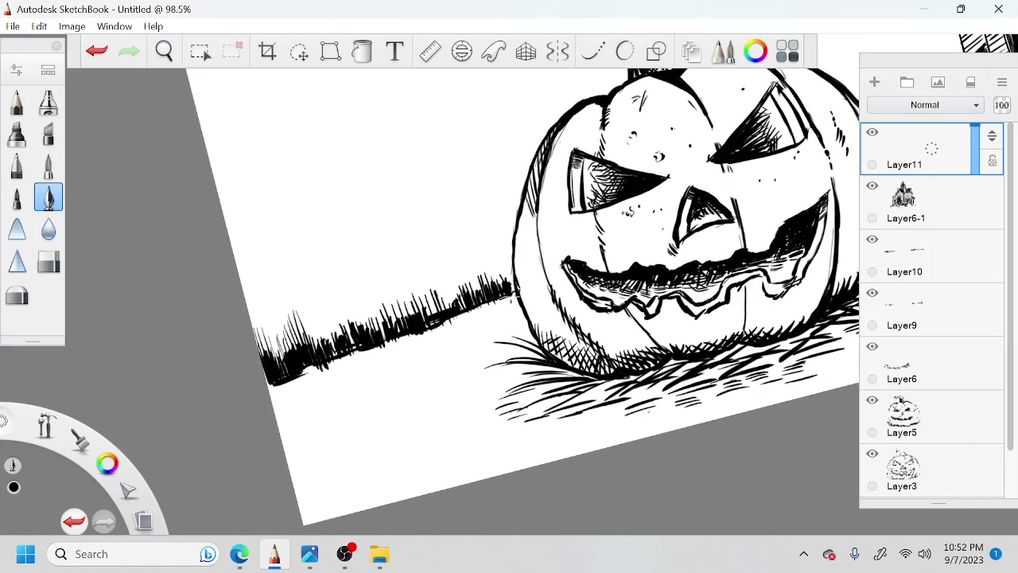
mouse_move(512, 301)
mouse_down()
mouse_move(464, 315)
mouse_move(509, 312)
mouse_move(441, 334)
mouse_move(513, 322)
mouse_move(514, 338)
mouse_move(534, 318)
mouse_up()
key(space)
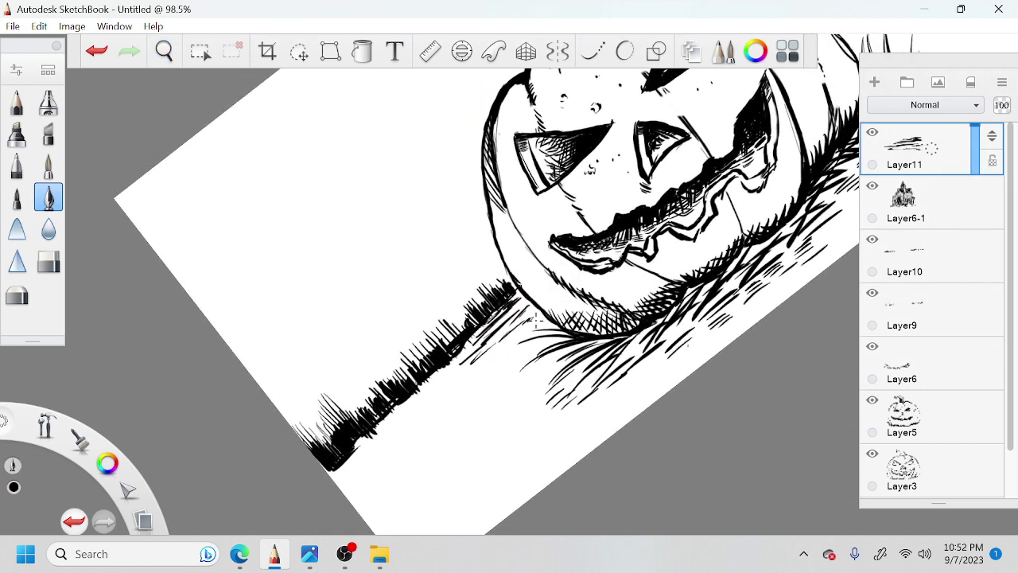
drag(474, 343, 374, 429)
drag(446, 372, 339, 471)
drag(404, 412, 349, 464)
drag(382, 433, 345, 464)
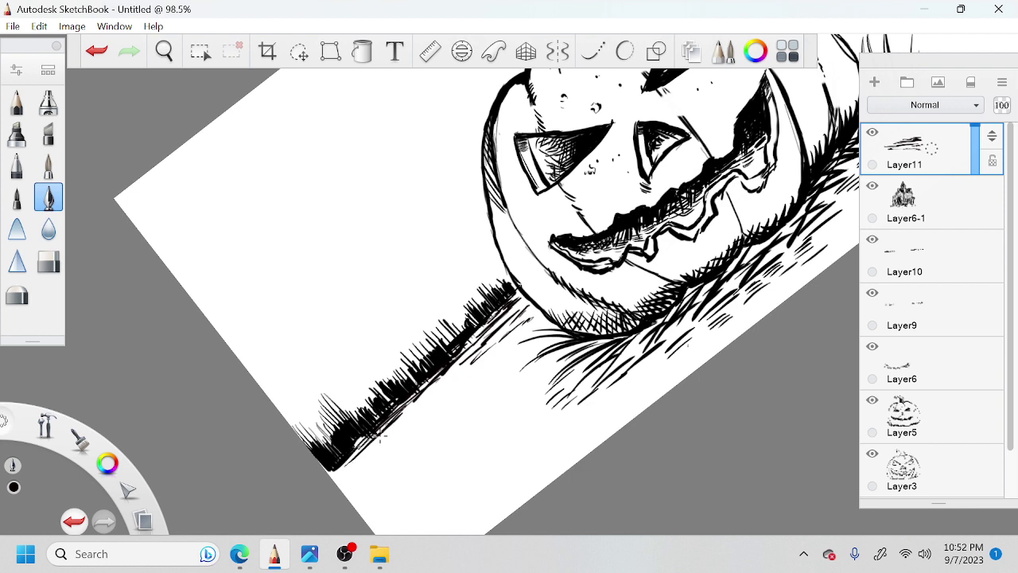
Step: Add shorter, sparser strokes below the hatching left of the pumpkin to widen the shaded ground band
drag(432, 395, 373, 447)
drag(410, 413, 391, 434)
drag(455, 375, 435, 391)
mouse_move(461, 368)
mouse_down()
mouse_move(428, 401)
mouse_move(512, 347)
mouse_move(503, 338)
mouse_up()
mouse_move(462, 386)
mouse_down()
mouse_move(446, 355)
mouse_move(432, 363)
mouse_move(443, 406)
mouse_move(441, 394)
mouse_move(413, 417)
mouse_up()
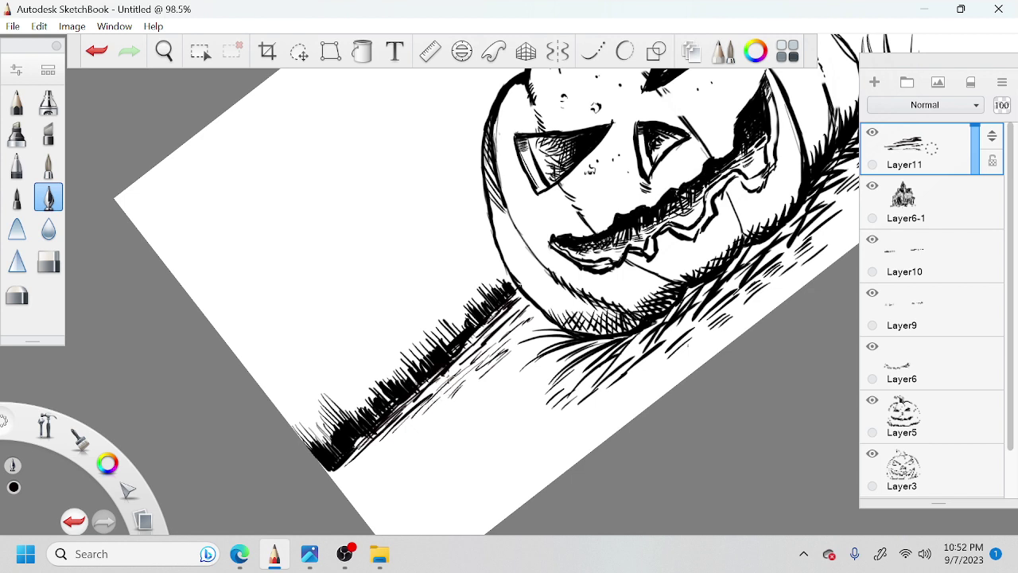
mouse_move(455, 370)
mouse_down()
mouse_move(430, 390)
mouse_move(451, 369)
mouse_move(448, 381)
mouse_up()
mouse_move(530, 300)
mouse_down()
mouse_move(516, 313)
mouse_move(502, 307)
mouse_move(468, 342)
mouse_up()
drag(484, 329, 469, 339)
Step: Hatch the ground beneath the horizon grass between the pumpkin and the house with short parallel strokes
key(space)
drag(616, 291, 413, 439)
drag(766, 172, 625, 279)
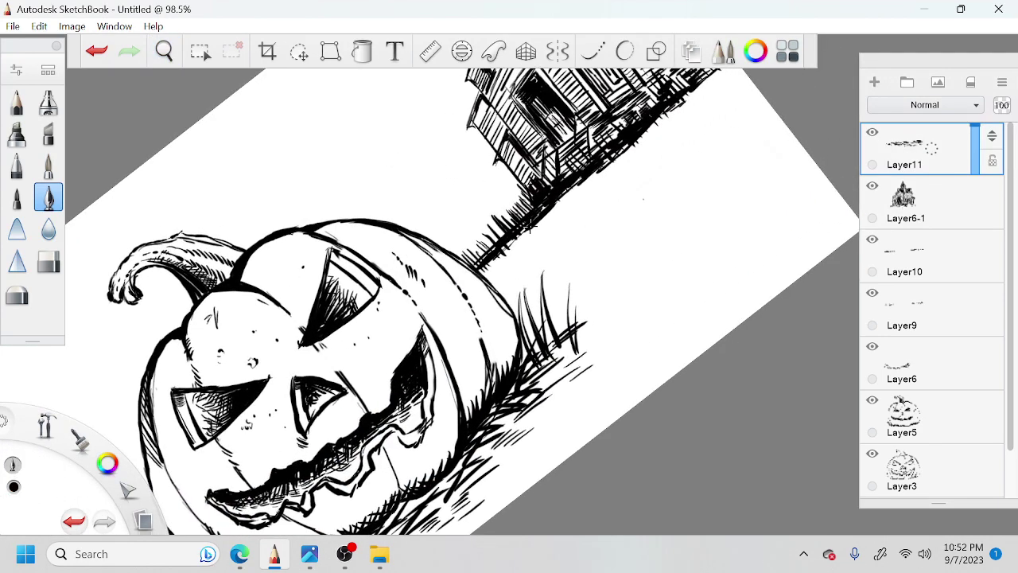
drag(526, 231, 507, 246)
drag(574, 189, 558, 208)
drag(570, 196, 539, 225)
drag(564, 209, 496, 261)
mouse_move(494, 259)
mouse_down()
mouse_move(481, 273)
mouse_move(495, 279)
mouse_move(493, 292)
mouse_up()
mouse_move(533, 256)
mouse_down()
mouse_move(509, 279)
mouse_move(503, 272)
mouse_move(500, 289)
mouse_up()
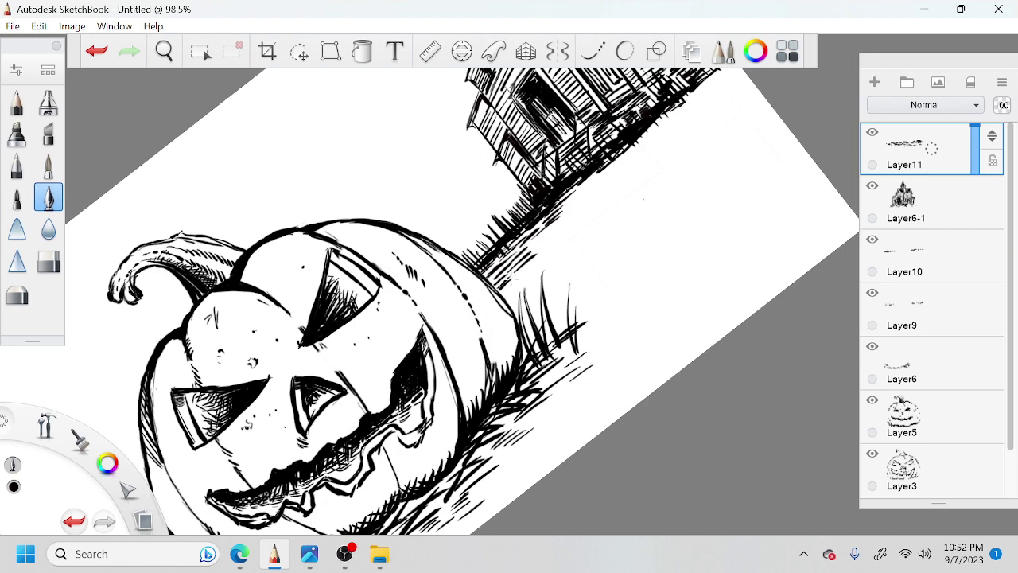
drag(561, 236, 530, 255)
Step: Continue the ground hatching in front of the house, from the canvas edge back toward the pumpkin
key(space)
drag(614, 214, 520, 293)
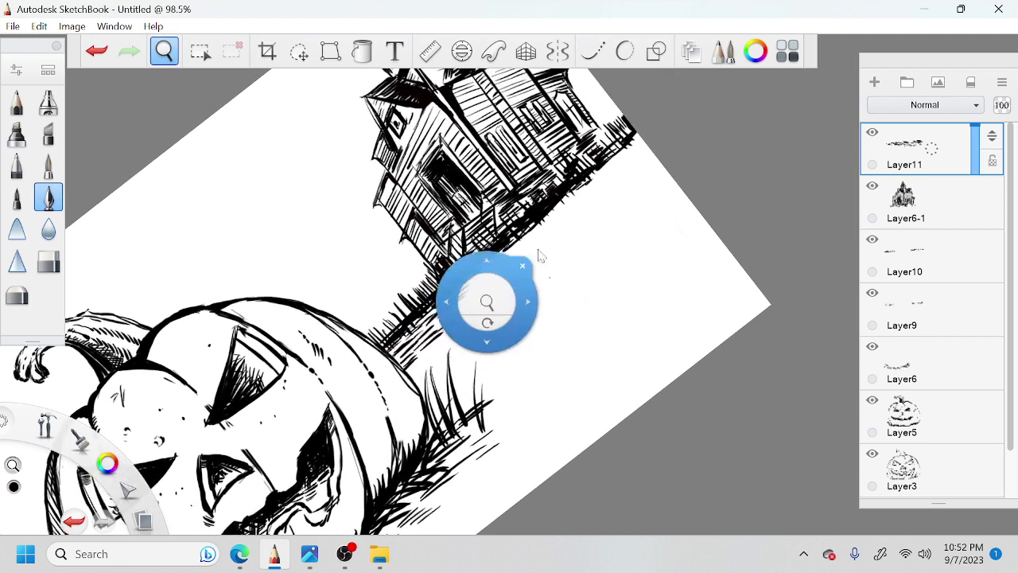
mouse_move(570, 204)
mouse_down()
mouse_move(542, 231)
mouse_move(571, 203)
mouse_up()
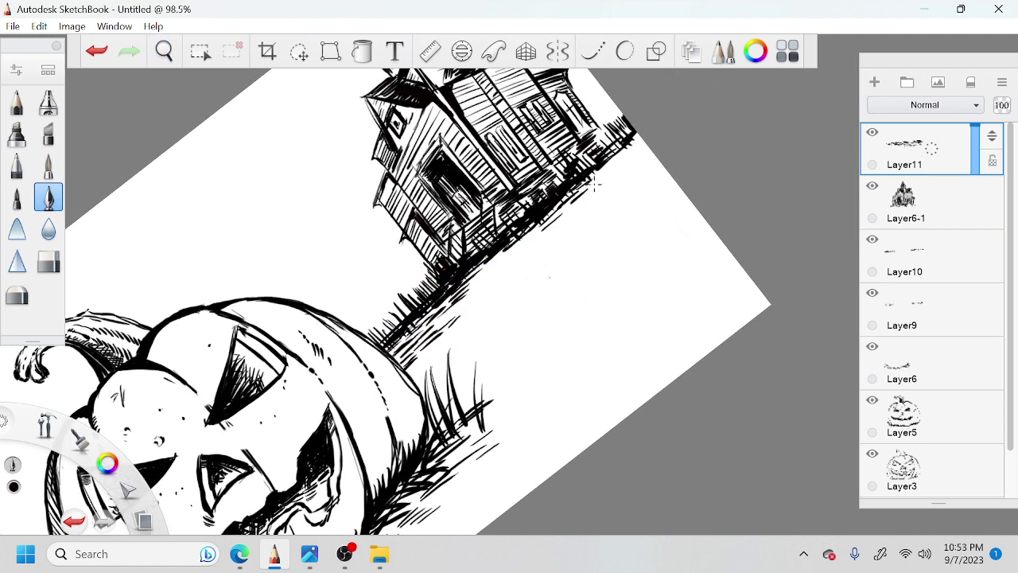
drag(614, 167, 593, 181)
mouse_move(635, 154)
mouse_down()
mouse_move(616, 170)
mouse_move(627, 154)
mouse_move(601, 158)
mouse_move(636, 159)
mouse_move(625, 171)
mouse_up()
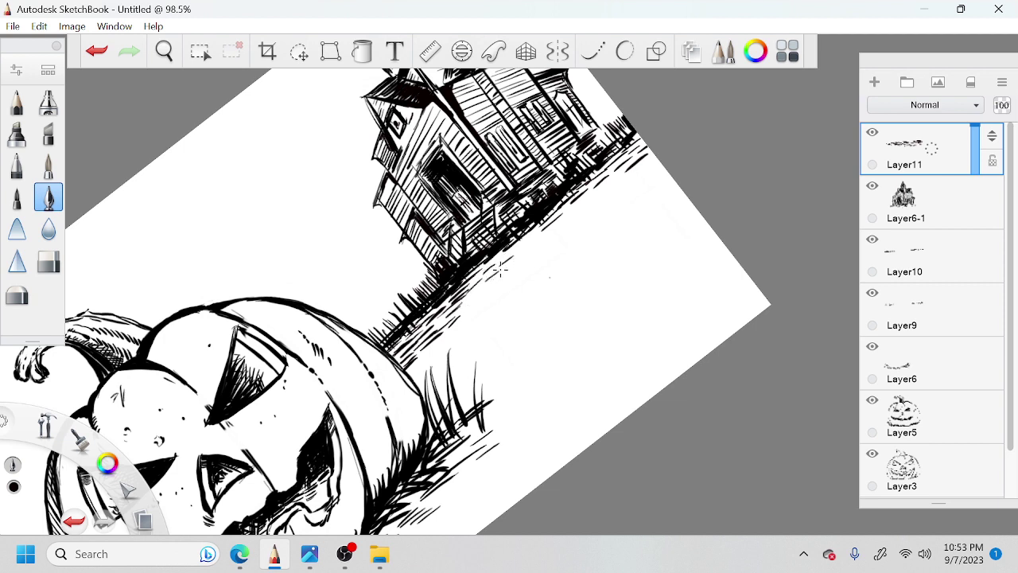
drag(542, 236, 524, 251)
mouse_move(536, 229)
mouse_down()
mouse_move(498, 257)
mouse_move(492, 289)
mouse_up()
drag(495, 284, 471, 306)
drag(476, 300, 456, 309)
Step: Add further rows of short strokes below the hatching in front of the house, including a cluster at the canvas edge
key(space)
drag(593, 234, 534, 287)
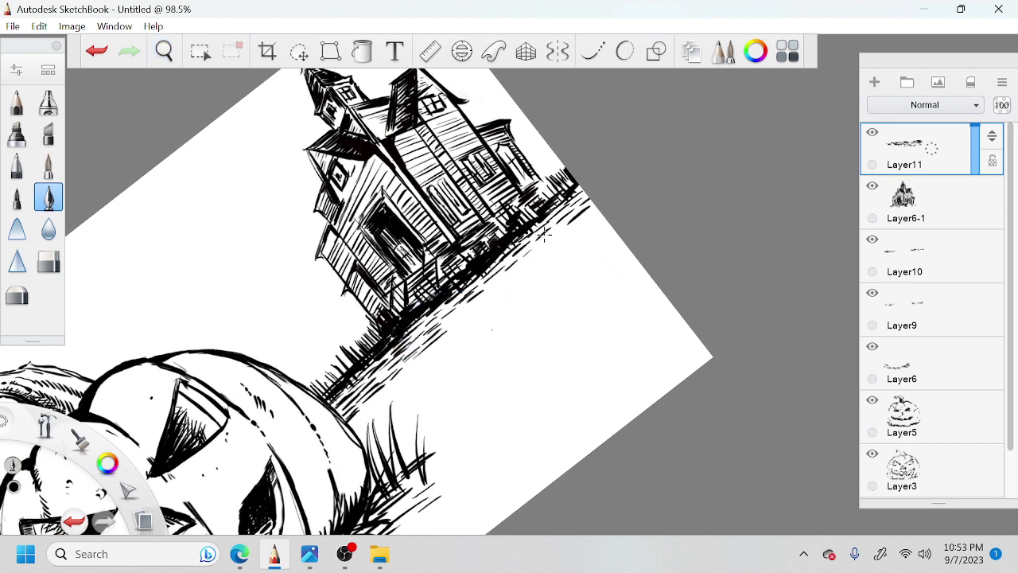
drag(565, 223, 548, 235)
drag(594, 209, 570, 230)
mouse_move(598, 209)
mouse_down()
mouse_move(578, 228)
mouse_move(592, 190)
mouse_move(552, 198)
mouse_move(543, 238)
mouse_move(496, 264)
mouse_move(495, 253)
mouse_move(505, 257)
mouse_move(431, 314)
mouse_up()
drag(447, 306, 416, 330)
drag(439, 309, 404, 335)
drag(428, 320, 406, 338)
key(space)
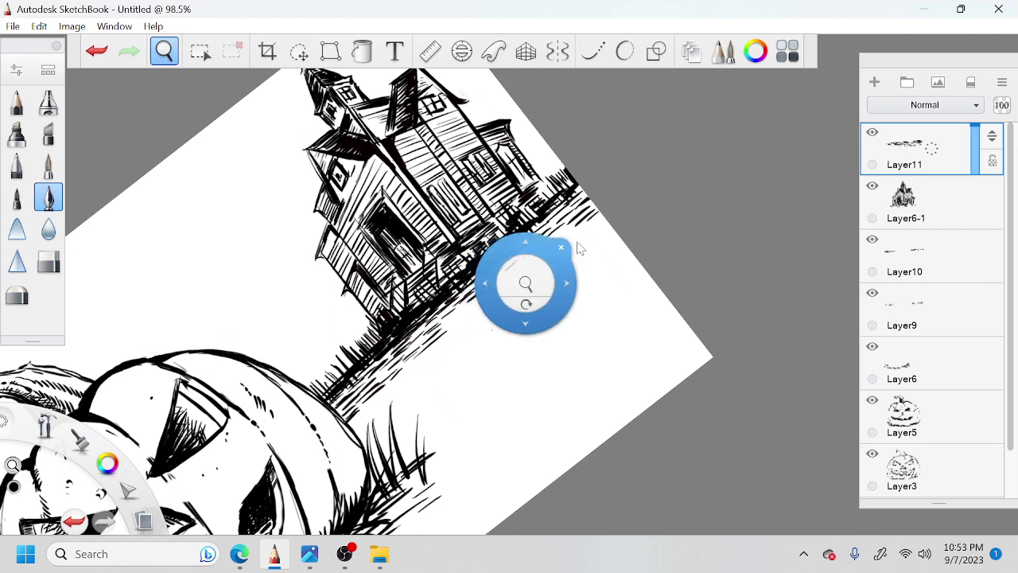
drag(604, 217, 564, 245)
drag(578, 234, 561, 245)
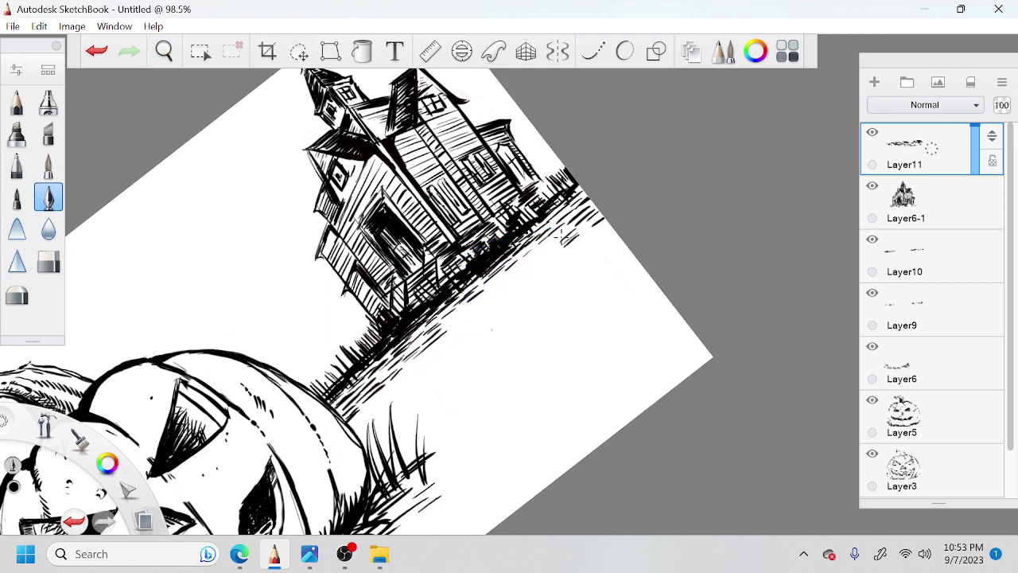
Step: Draw a few long, thin strokes across the open ground in front of the house
key(space)
mouse_move(503, 308)
mouse_down()
mouse_move(568, 276)
mouse_move(519, 286)
mouse_up()
drag(447, 358, 428, 377)
mouse_move(571, 276)
mouse_down()
mouse_move(499, 331)
mouse_move(553, 278)
mouse_up()
drag(555, 277, 534, 292)
drag(633, 263, 601, 291)
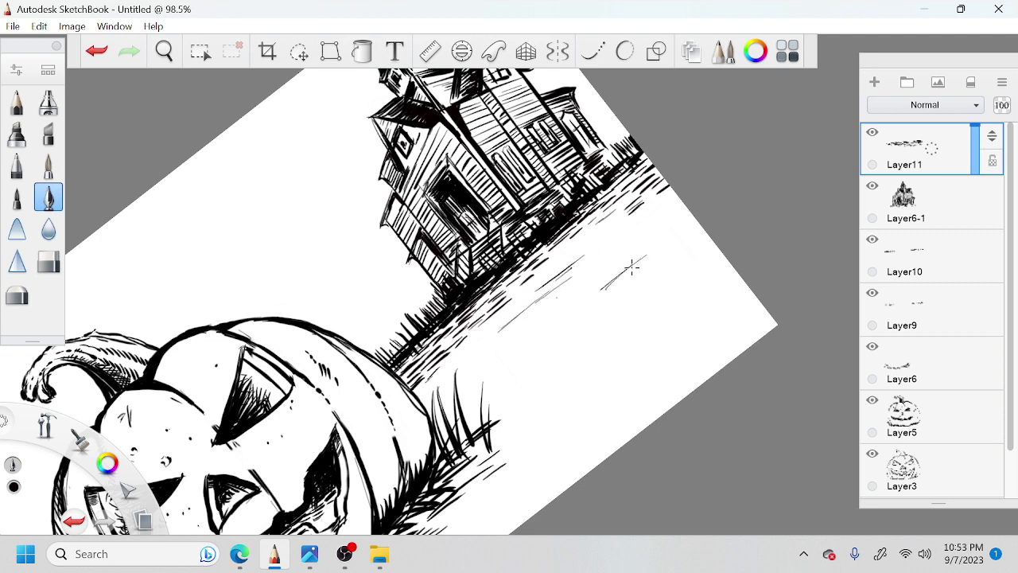
drag(584, 334, 602, 298)
drag(530, 409, 529, 375)
key(ctrl+z)
key(ctrl+z)
key(ctrl+z)
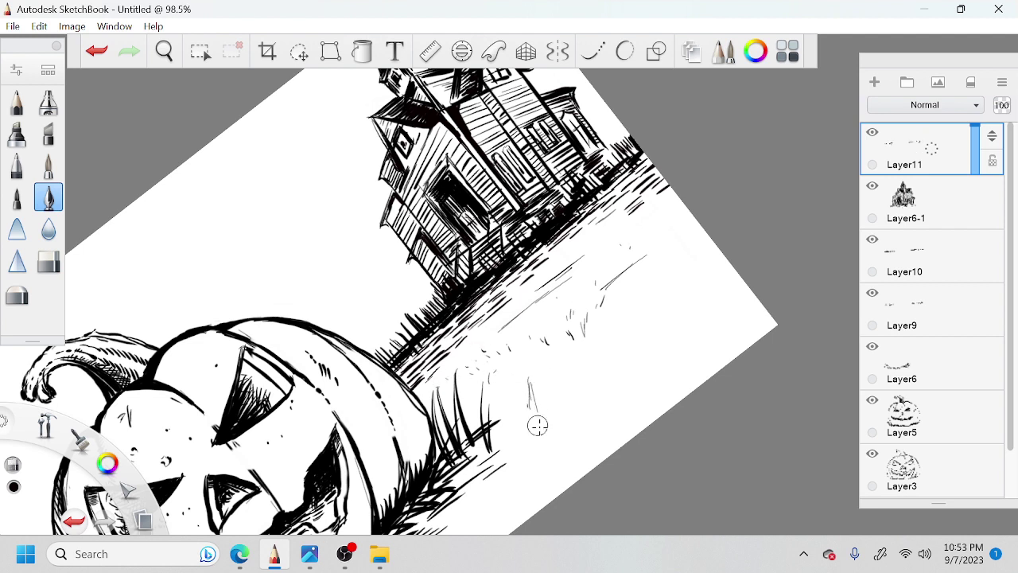
mouse_move(522, 402)
mouse_down()
mouse_move(562, 369)
mouse_move(630, 353)
mouse_move(528, 377)
mouse_move(536, 369)
mouse_up()
key(space)
drag(536, 388, 676, 329)
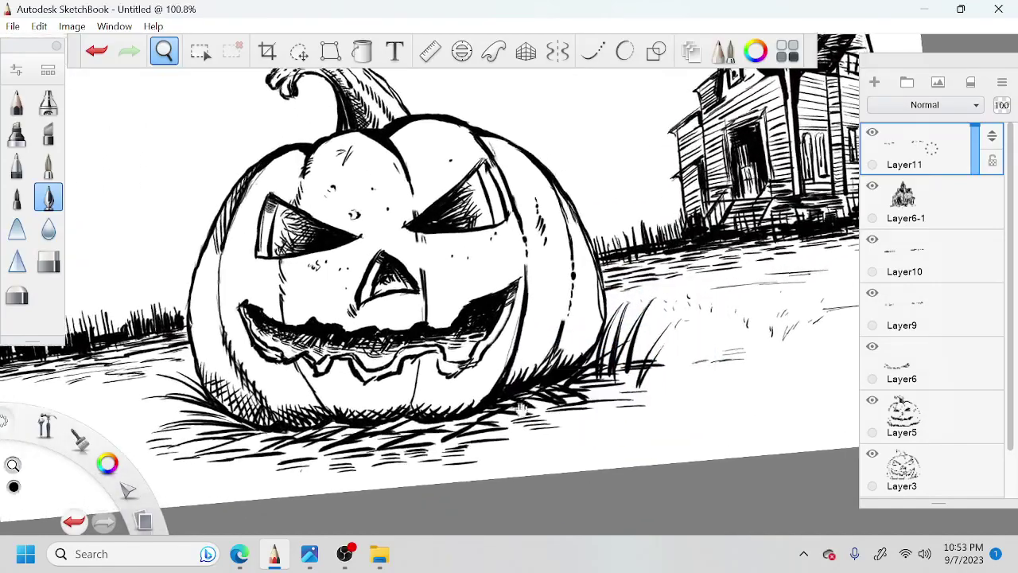
drag(544, 415, 659, 369)
drag(791, 324, 650, 338)
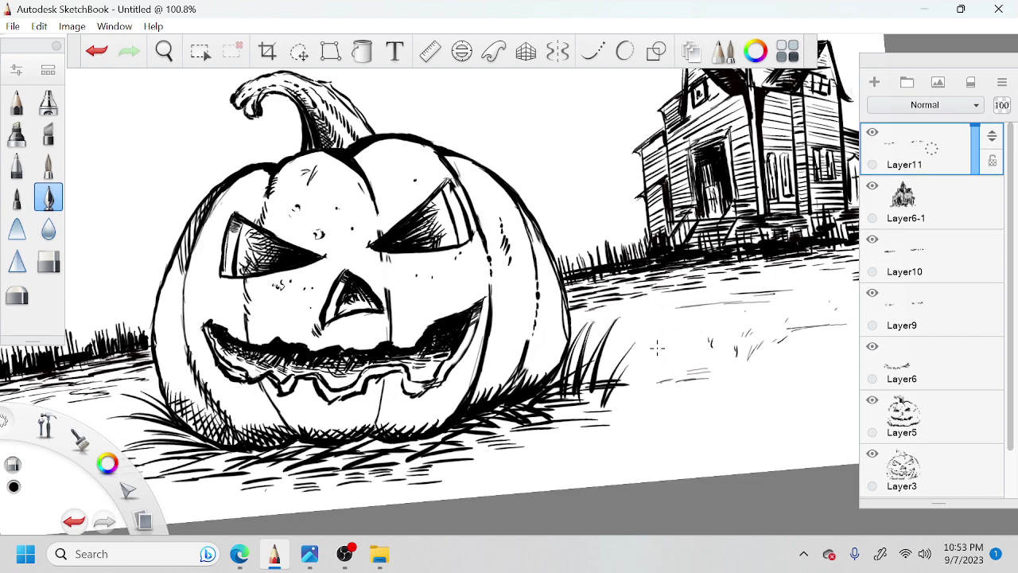
key(ctrl+z)
key(ctrl+z)
key(ctrl+z)
key(ctrl+z)
key(ctrl+z)
drag(851, 348, 769, 371)
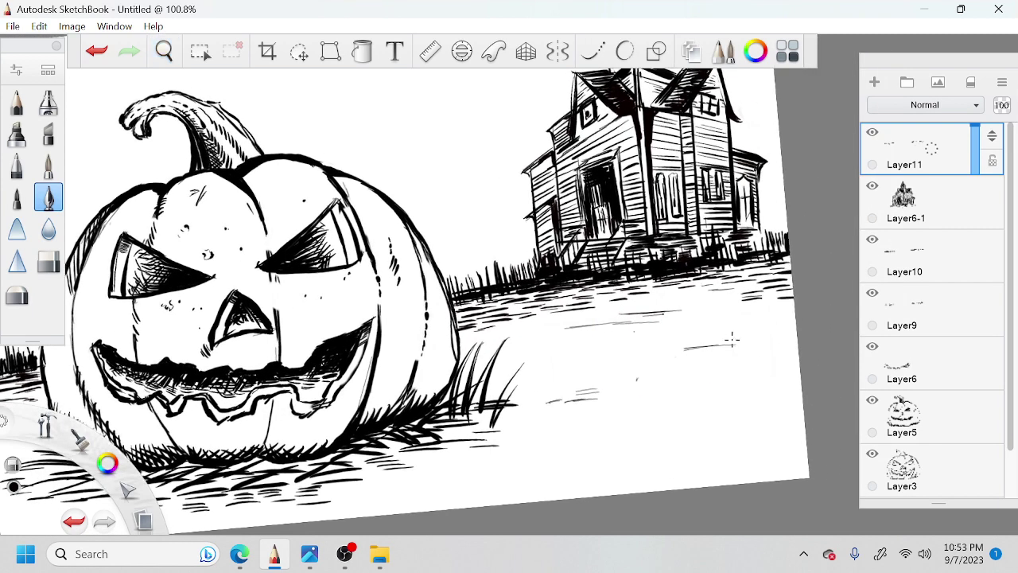
key(ctrl+z)
key(ctrl+z)
key(ctrl+z)
key(ctrl+z)
key(ctrl+z)
Step: Draw a bare tree with a leaning trunk and forked branches rising from the grass on the left horizon
key(space)
drag(546, 308, 525, 322)
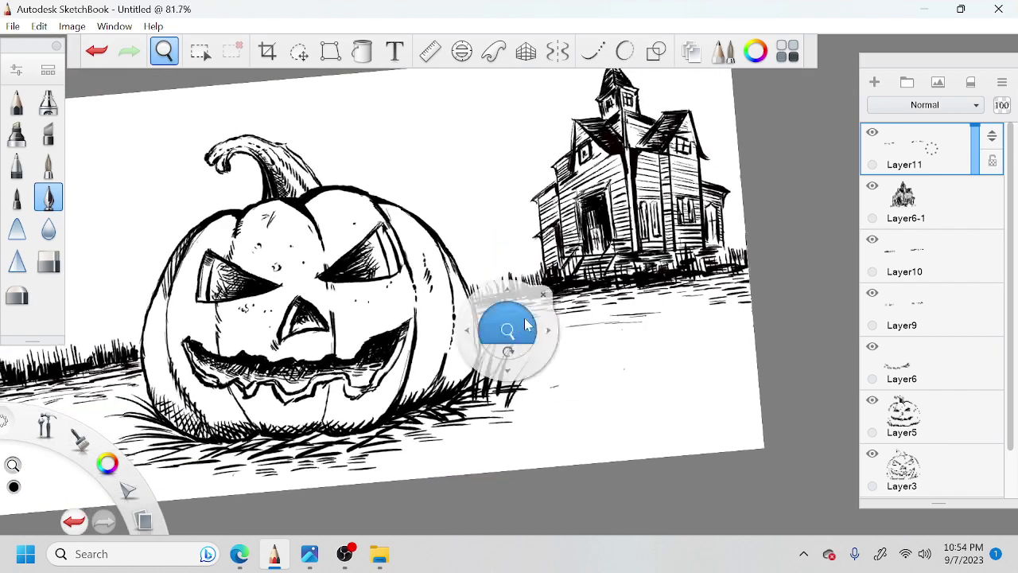
mouse_move(510, 384)
mouse_down()
mouse_move(682, 399)
mouse_move(708, 388)
mouse_move(720, 354)
mouse_up()
key(space)
click(638, 372)
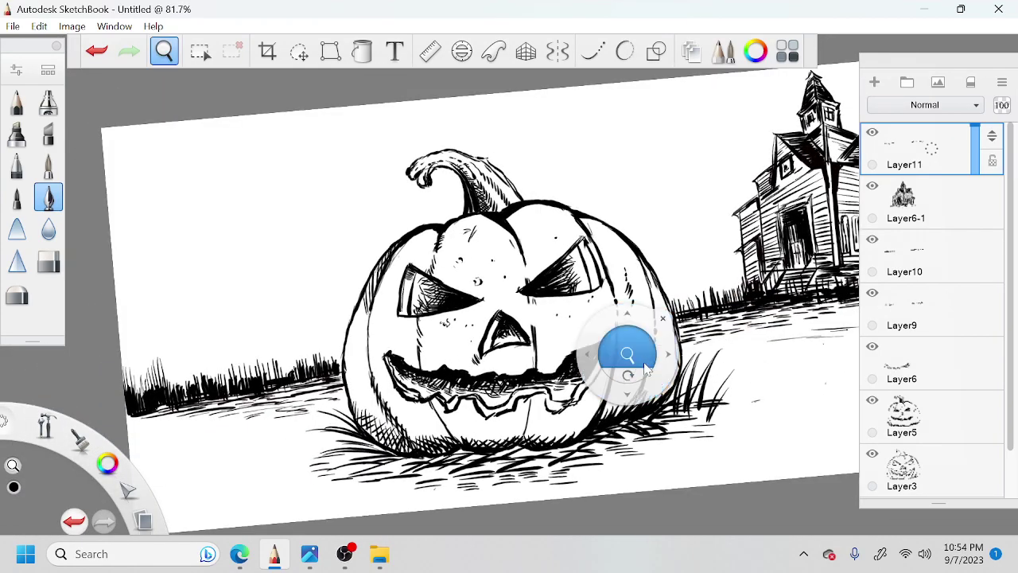
drag(638, 355, 639, 375)
drag(729, 370, 777, 371)
drag(501, 352, 692, 356)
drag(639, 389, 744, 413)
key(space)
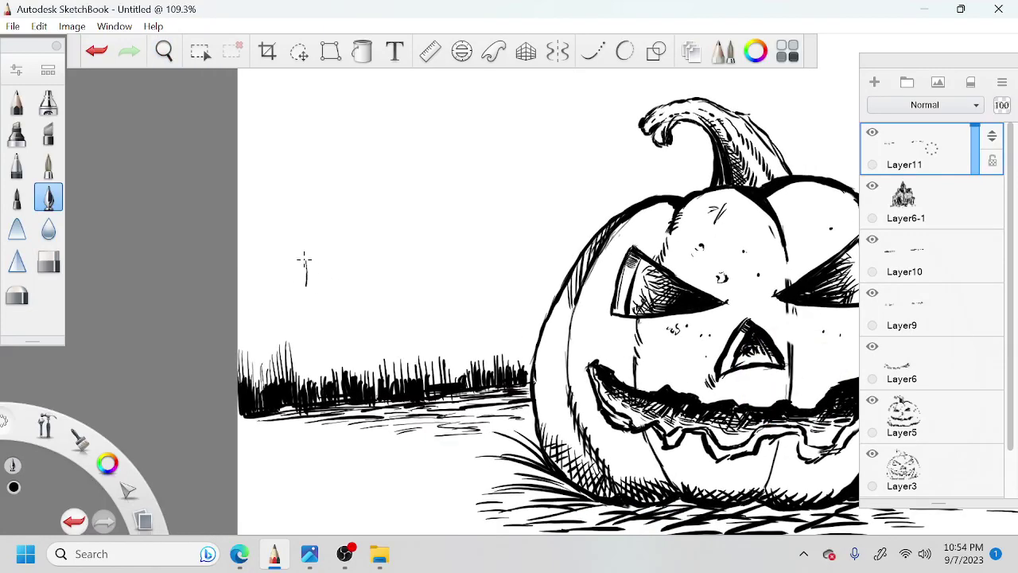
drag(305, 286, 327, 385)
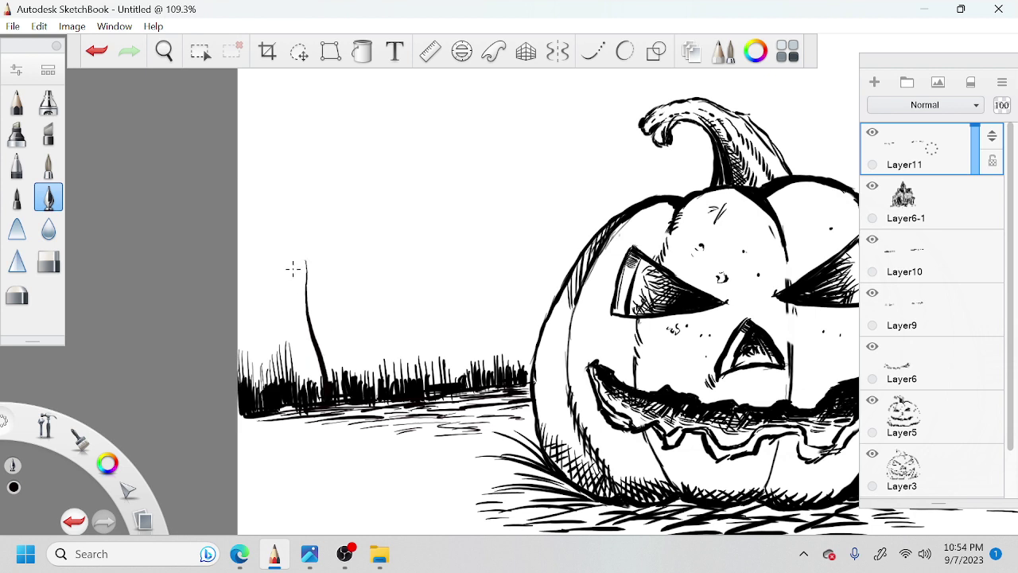
drag(294, 266, 307, 317)
drag(259, 286, 321, 381)
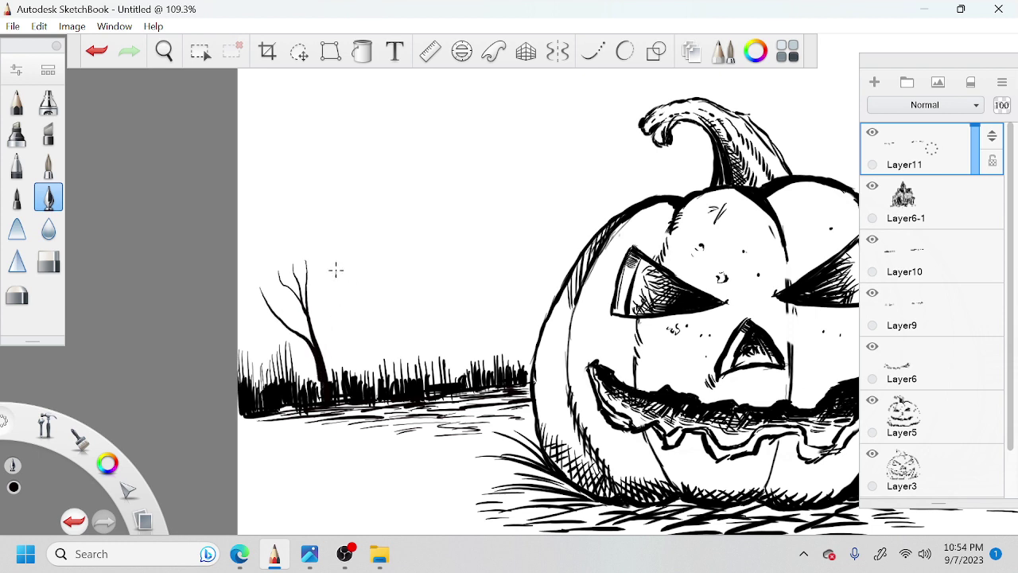
drag(327, 299, 316, 341)
drag(322, 301, 330, 277)
key(ctrl+z)
Step: Draw a small bare tree near the left canvas edge and a taller, slender one on the first tree's pumpkin side
mouse_move(285, 319)
mouse_down()
mouse_move(269, 311)
mouse_move(265, 391)
mouse_up()
mouse_move(256, 331)
mouse_down()
mouse_move(260, 364)
mouse_move(247, 353)
mouse_up()
drag(359, 274, 370, 387)
drag(355, 324, 369, 388)
drag(361, 332, 366, 377)
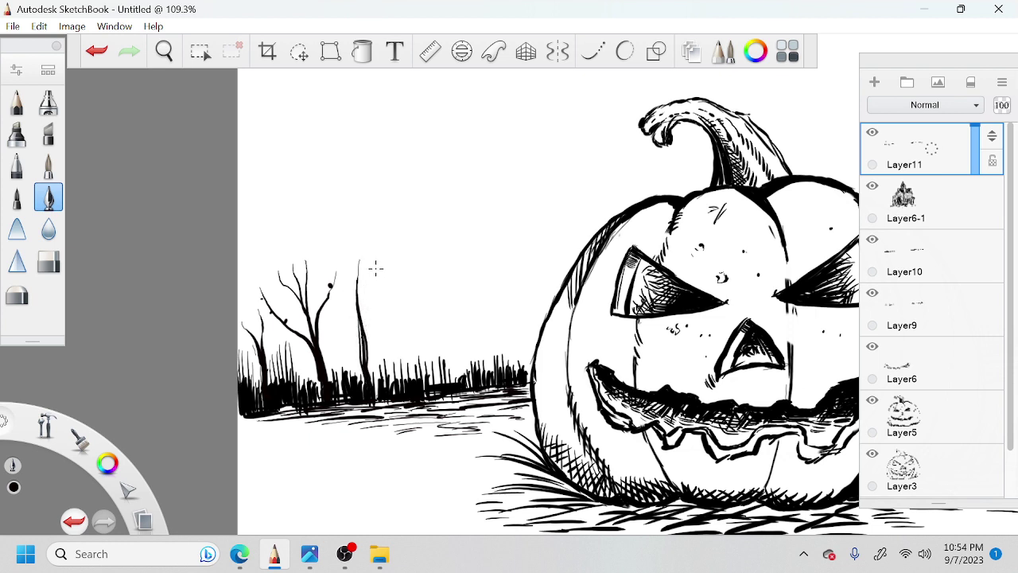
drag(387, 268, 348, 375)
Step: Draw another bare tree with wide-spreading forked branches between the slender tree and the pumpkin
drag(412, 308, 417, 366)
key(ctrl+z)
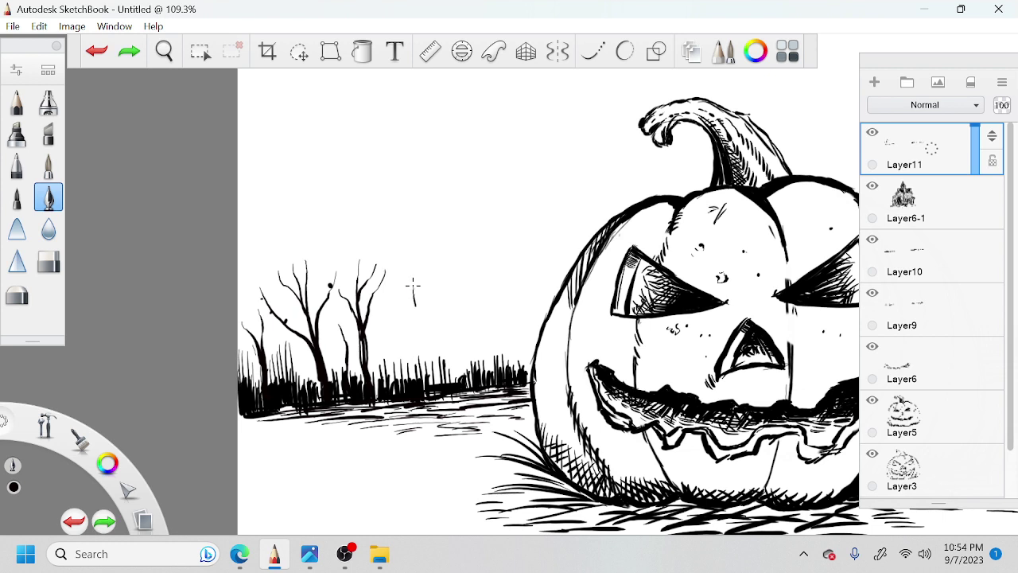
drag(413, 306, 434, 385)
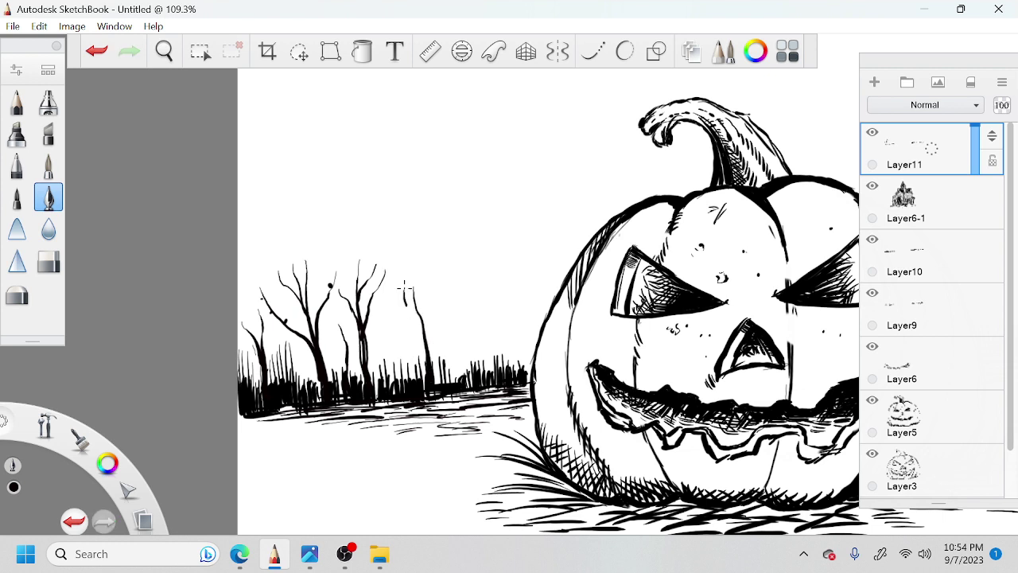
drag(404, 289, 427, 353)
drag(384, 316, 425, 369)
drag(456, 290, 427, 356)
key(ctrl+z)
key(ctrl+z)
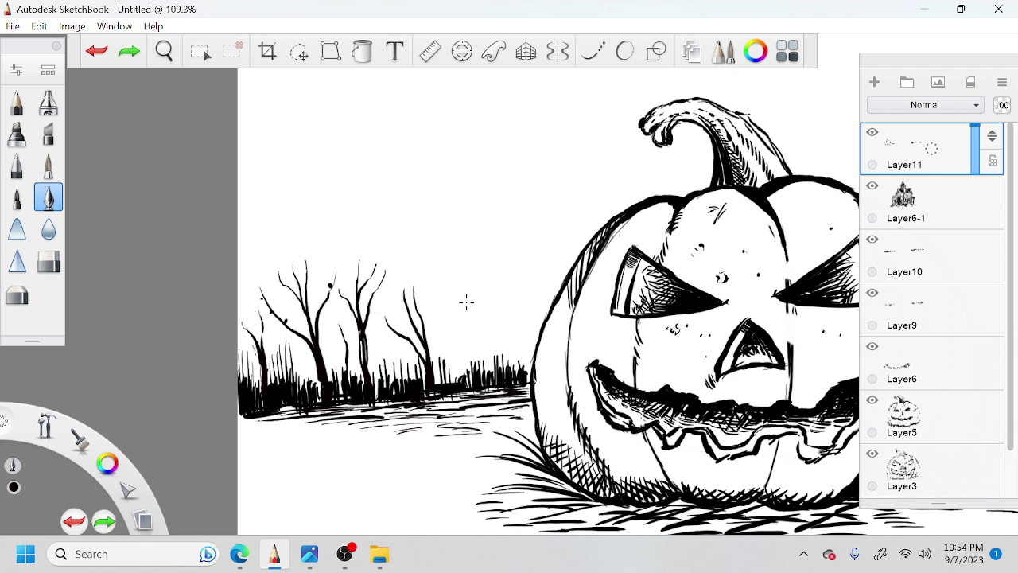
drag(453, 293, 427, 350)
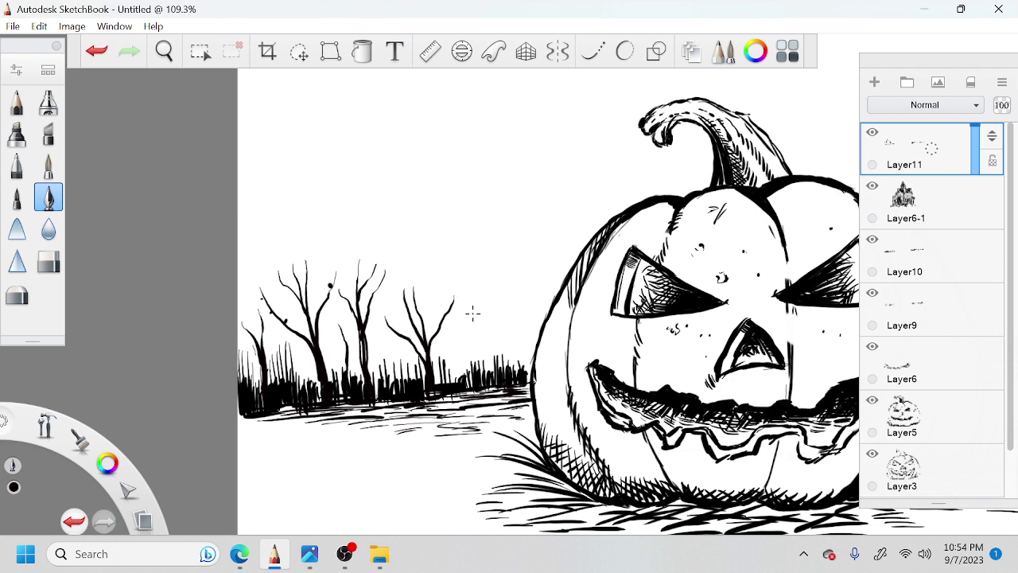
drag(460, 309, 431, 364)
Step: Draw a bare tree nearest the pumpkin, with a thin upright trunk and branches on both sides
mouse_move(448, 282)
mouse_down()
mouse_move(478, 337)
mouse_move(478, 378)
mouse_up()
drag(489, 266, 477, 316)
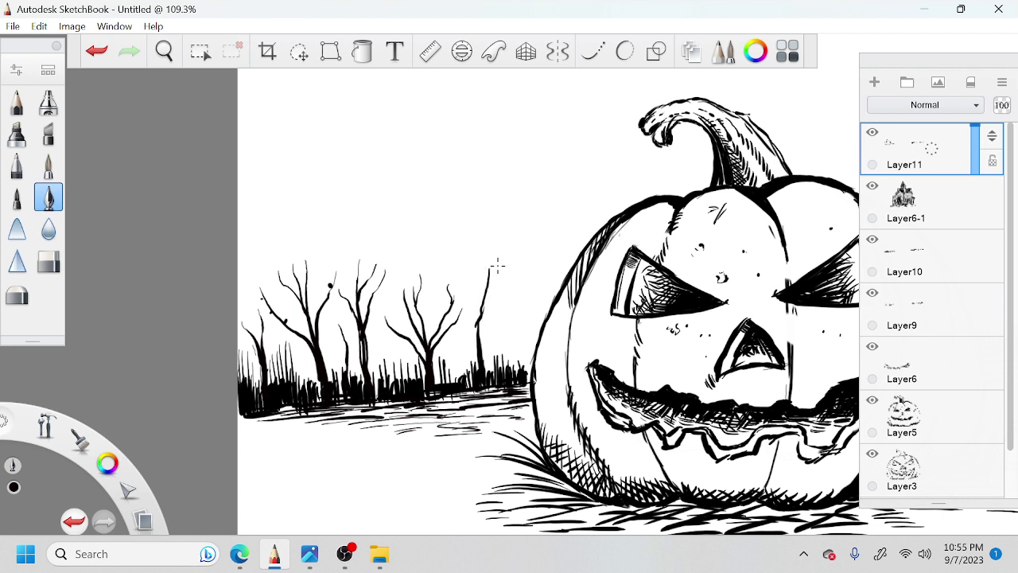
key(ctrl+z)
drag(494, 263, 480, 358)
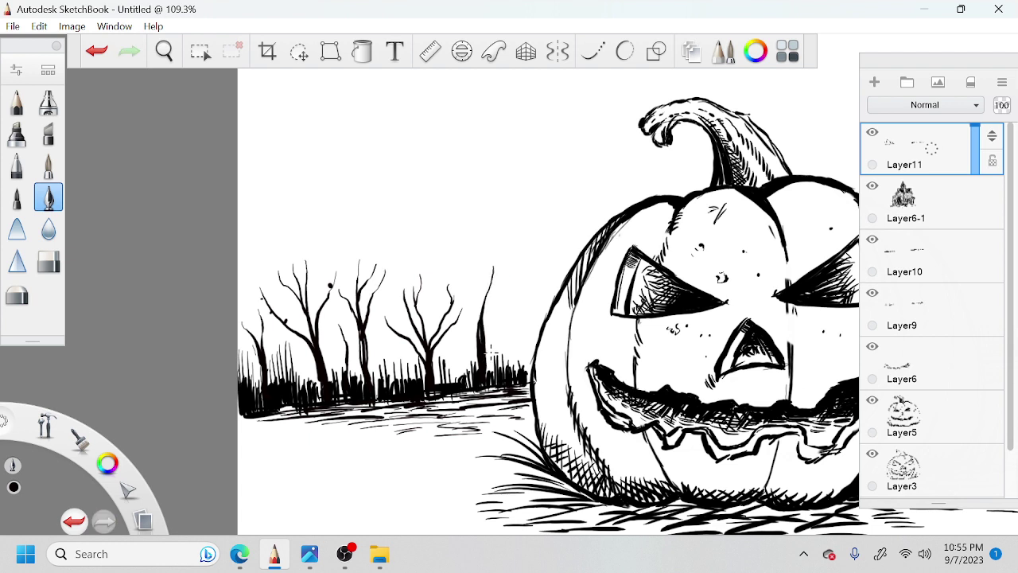
key(ctrl+z)
drag(488, 275, 483, 371)
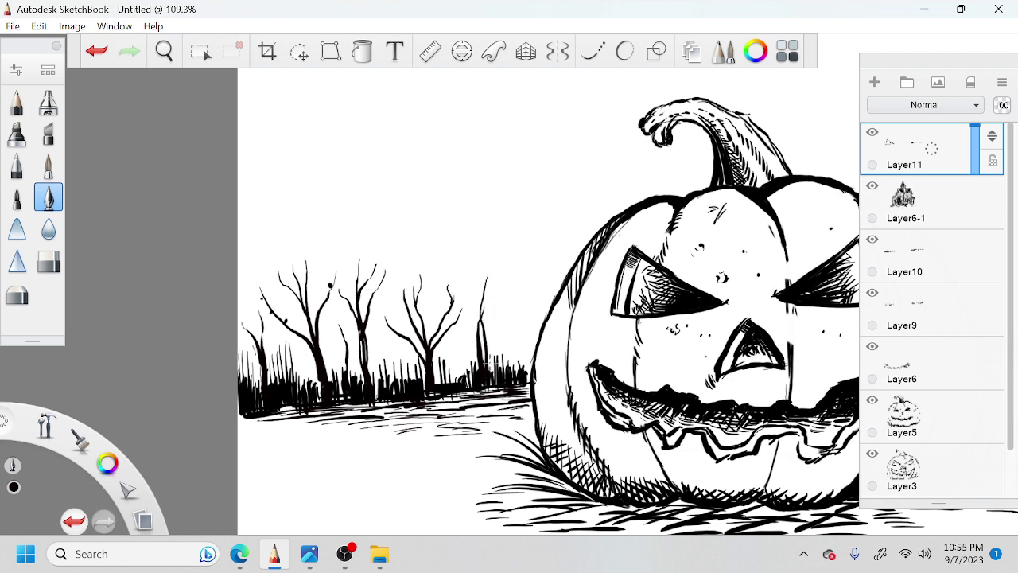
drag(459, 314, 478, 340)
drag(510, 306, 482, 349)
drag(478, 269, 481, 310)
Step: Add more branches to the tree at the left canvas edge and small strokes among the tree trunks
mouse_move(274, 289)
mouse_down()
mouse_move(264, 308)
mouse_move(260, 380)
mouse_up()
drag(288, 329, 261, 385)
key(space)
drag(557, 332, 490, 363)
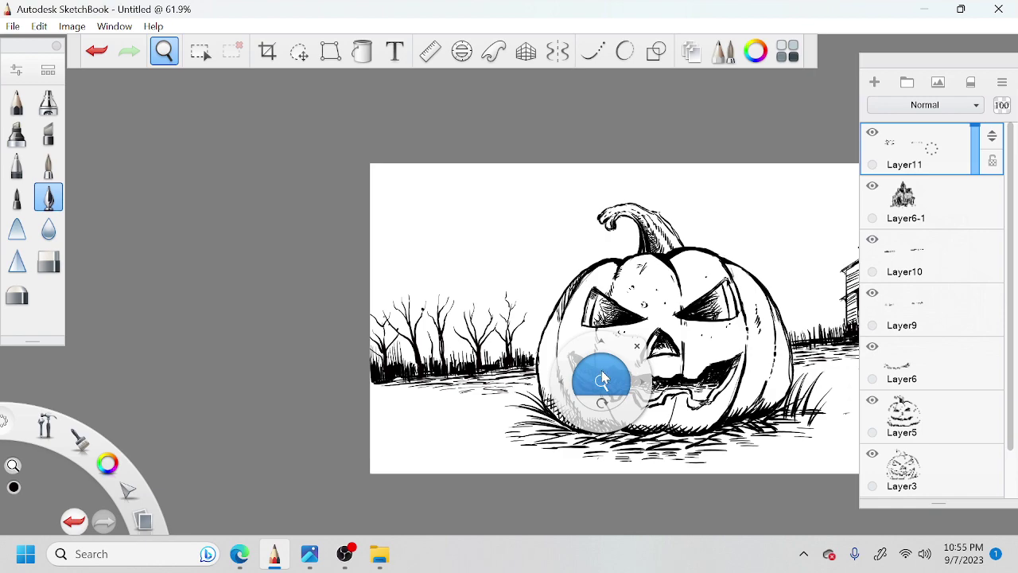
drag(603, 371, 575, 391)
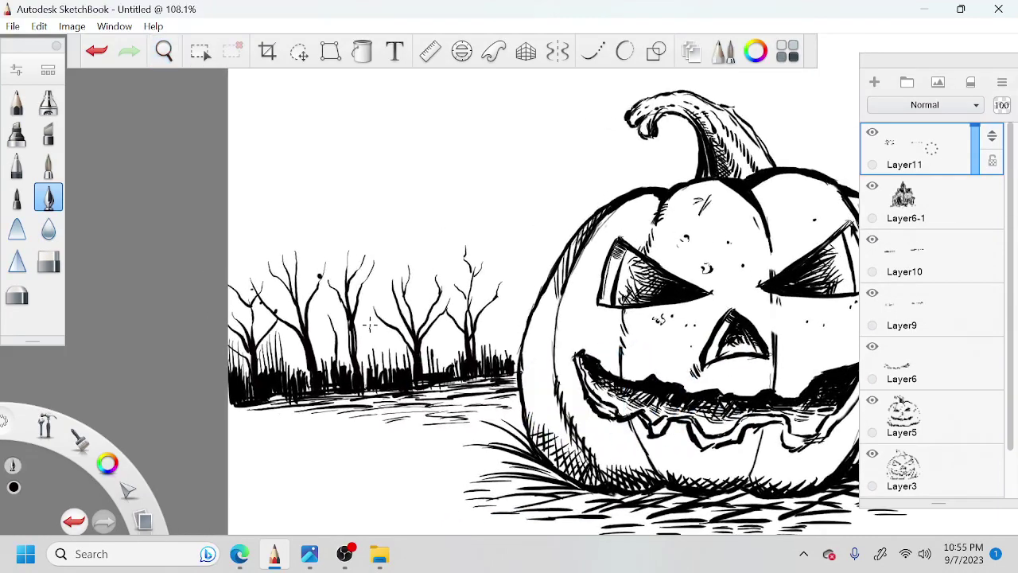
drag(382, 331, 387, 375)
mouse_move(320, 338)
mouse_down()
mouse_move(317, 369)
mouse_move(293, 364)
mouse_up()
mouse_move(296, 362)
mouse_down()
mouse_move(299, 371)
mouse_move(283, 357)
mouse_move(270, 363)
mouse_up()
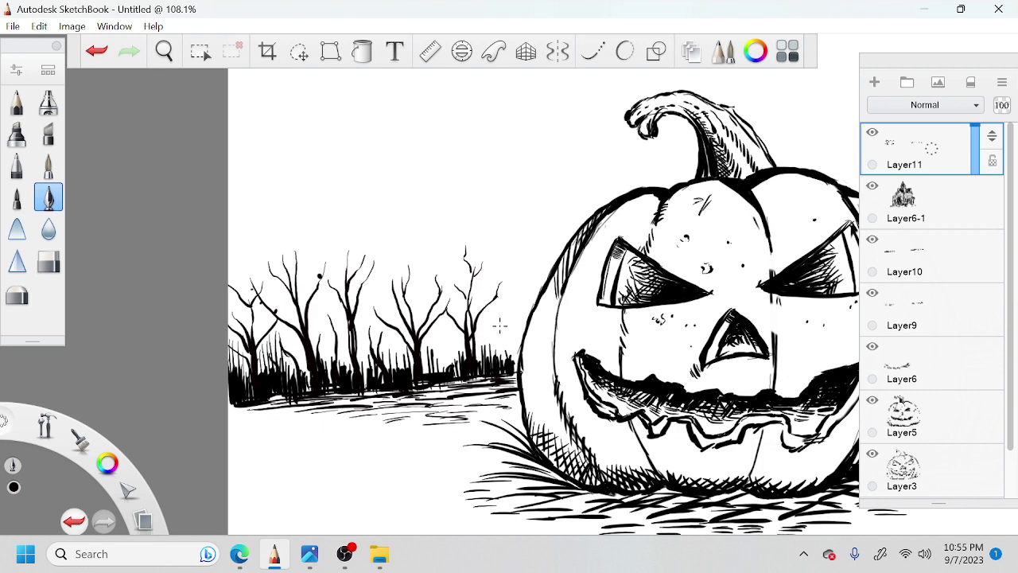
mouse_move(499, 328)
mouse_down()
mouse_move(487, 361)
mouse_move(437, 350)
mouse_up()
drag(624, 382, 287, 434)
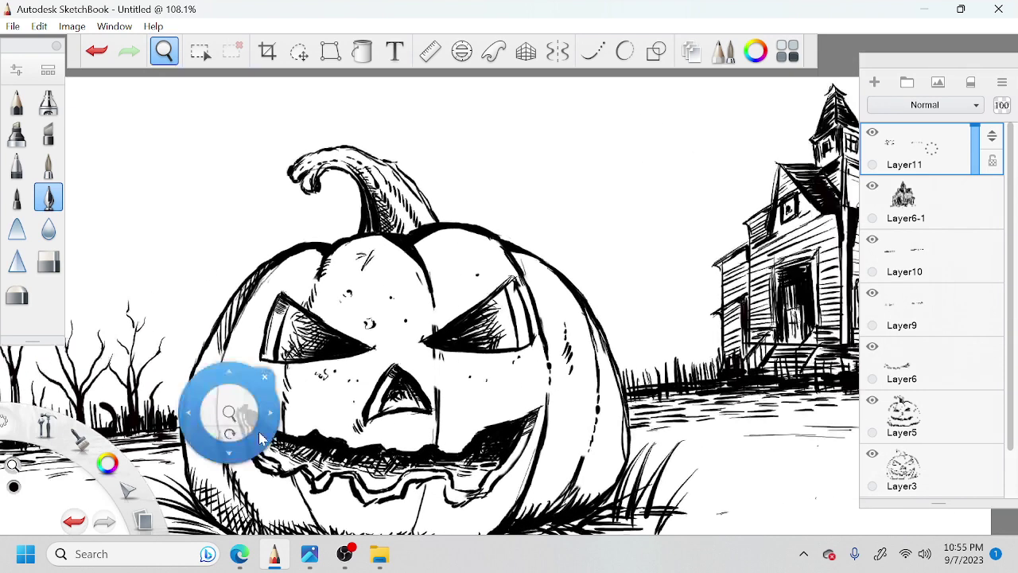
drag(694, 395, 609, 388)
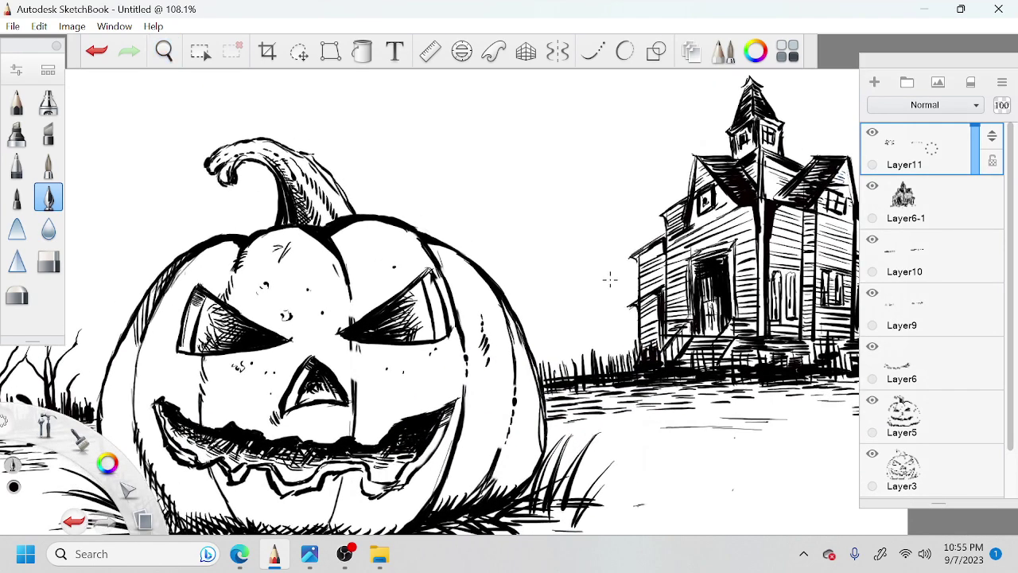
Step: Draw a leaning bare tree with forked branches against the pumpkin-facing side of the house
drag(595, 265, 637, 358)
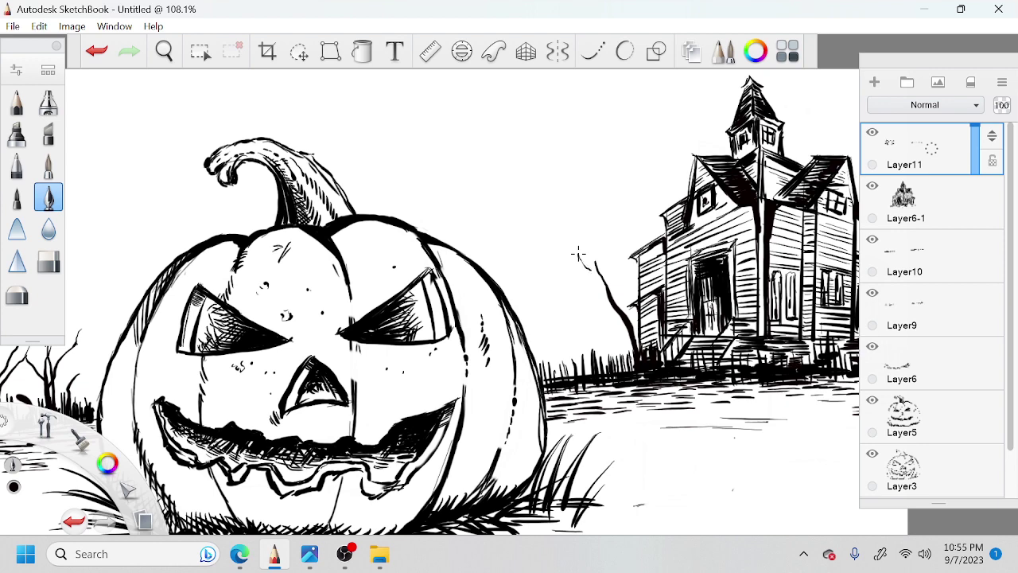
drag(588, 265, 567, 235)
mouse_move(569, 291)
mouse_down()
mouse_move(628, 337)
mouse_move(620, 347)
mouse_move(630, 370)
mouse_up()
mouse_move(584, 326)
mouse_down()
mouse_move(620, 351)
mouse_move(623, 369)
mouse_up()
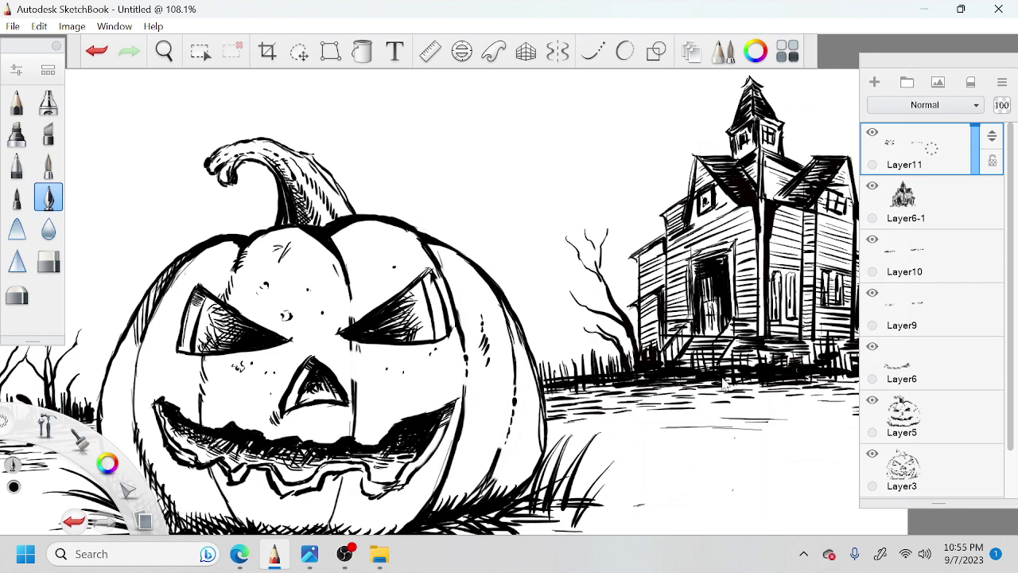
Step: Draw a bare tree between the house and the nearby canvas edge, and add branches to the tree on the house's pumpkin side
drag(726, 384, 574, 413)
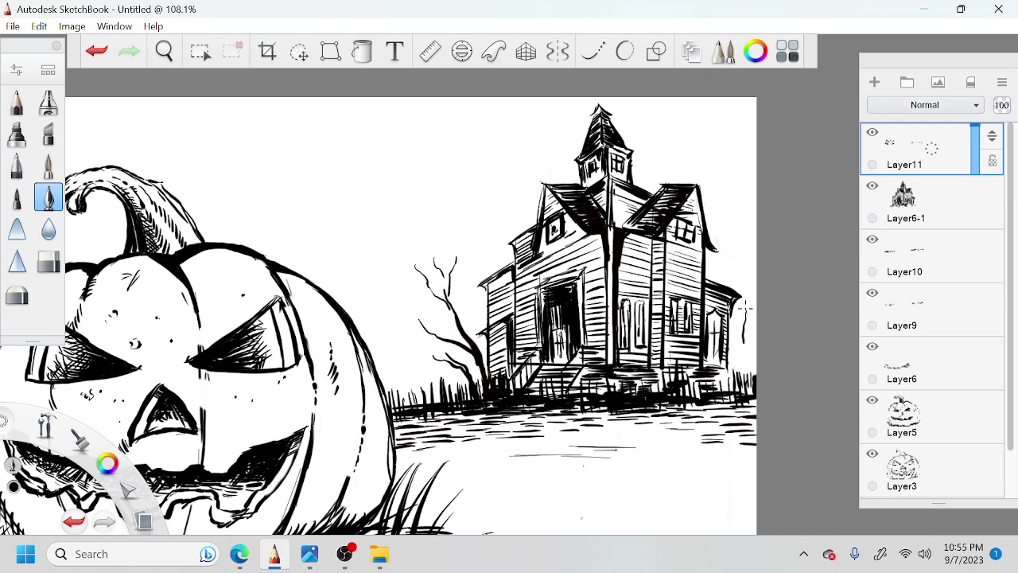
drag(744, 340, 740, 381)
mouse_move(744, 375)
mouse_down()
mouse_move(751, 387)
mouse_move(736, 375)
mouse_up()
drag(754, 352, 746, 370)
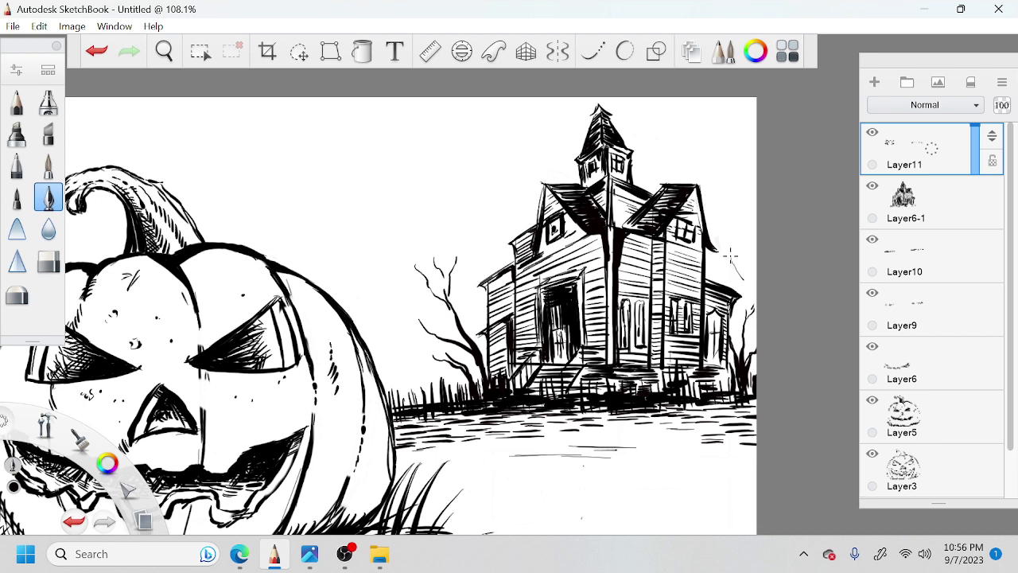
mouse_move(744, 281)
mouse_down()
mouse_move(748, 307)
mouse_move(749, 269)
mouse_up()
mouse_move(471, 309)
mouse_down()
mouse_move(465, 330)
mouse_move(437, 317)
mouse_up()
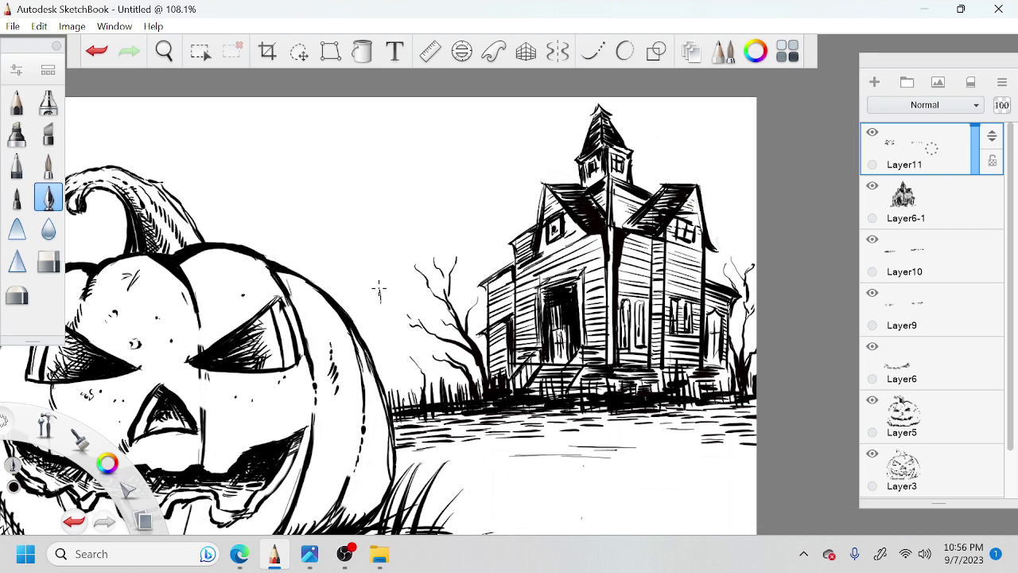
Step: Draw a row of slender bare trees and thin upright trunks between the pumpkin and the branching tree beside the house
drag(379, 295, 384, 393)
key(space)
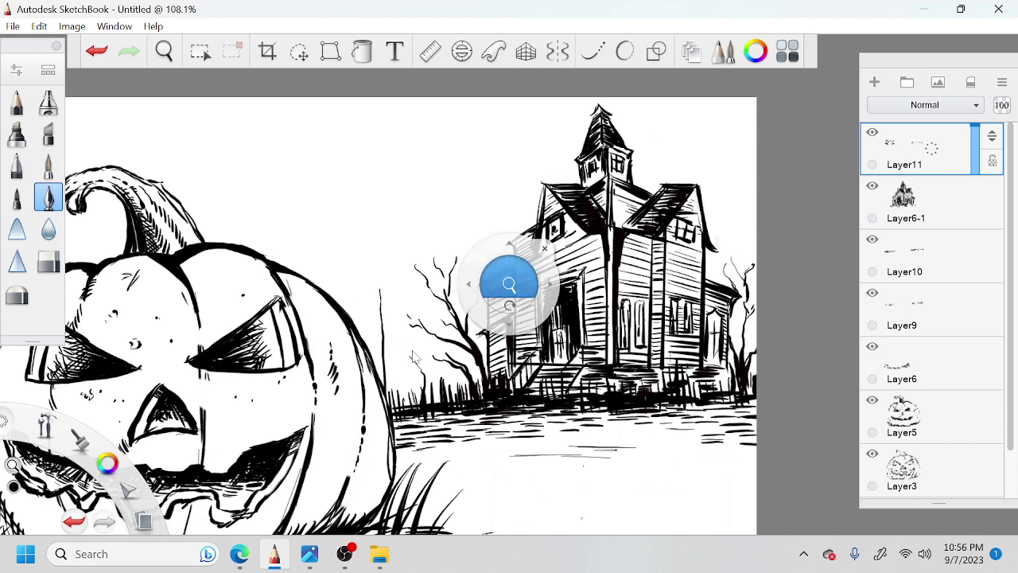
drag(399, 328, 427, 323)
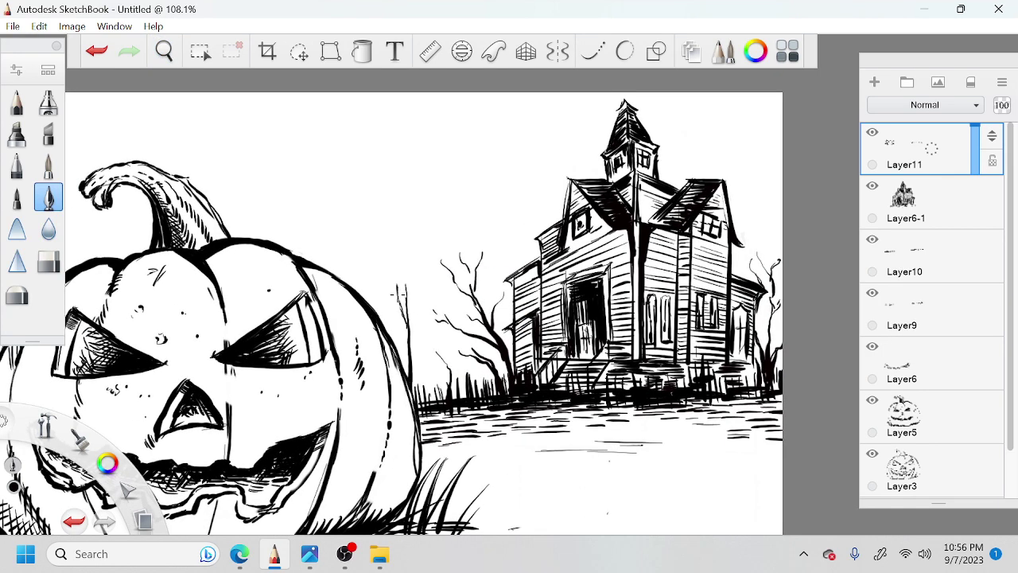
mouse_move(408, 354)
mouse_down()
mouse_move(397, 322)
mouse_move(418, 311)
mouse_up()
drag(429, 350, 431, 400)
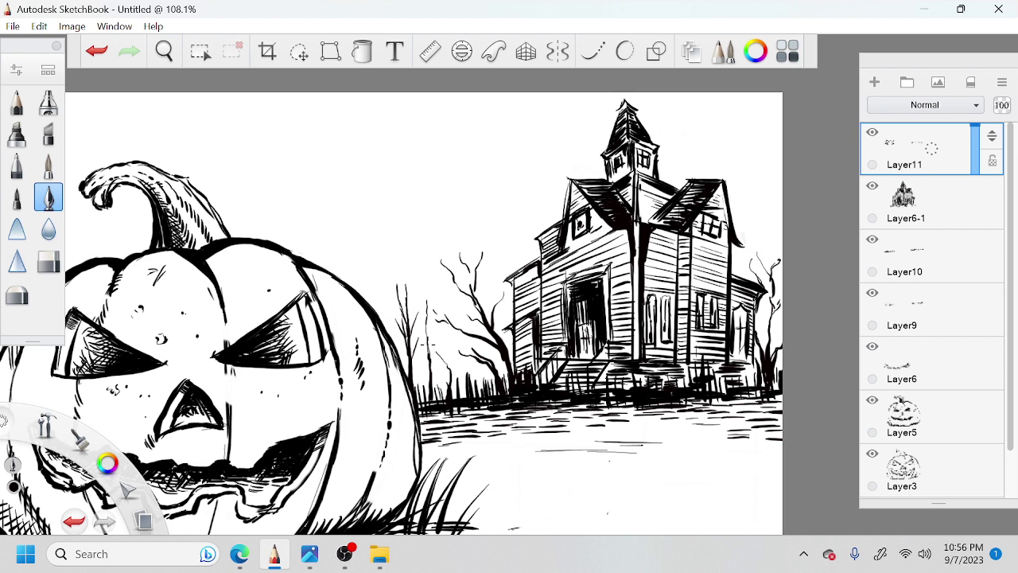
drag(428, 331, 434, 401)
mouse_move(431, 354)
mouse_down()
mouse_move(429, 382)
mouse_move(446, 398)
mouse_up()
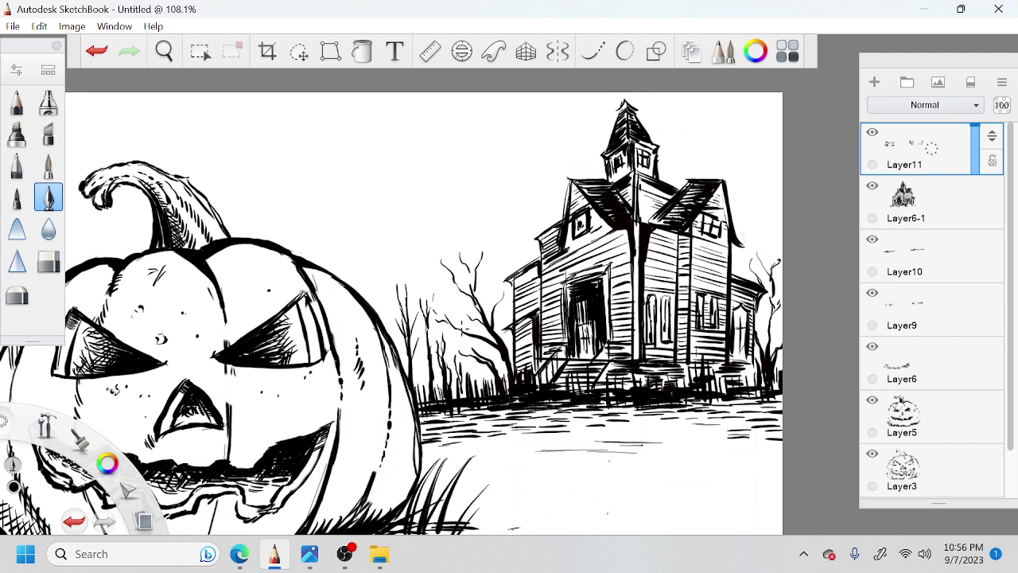
Step: Draw a thin bare tree against the pumpkin's other side and add thin trunks and grass strokes among the tree row there
key(space)
drag(513, 310, 750, 307)
drag(460, 355, 701, 322)
drag(589, 340, 624, 335)
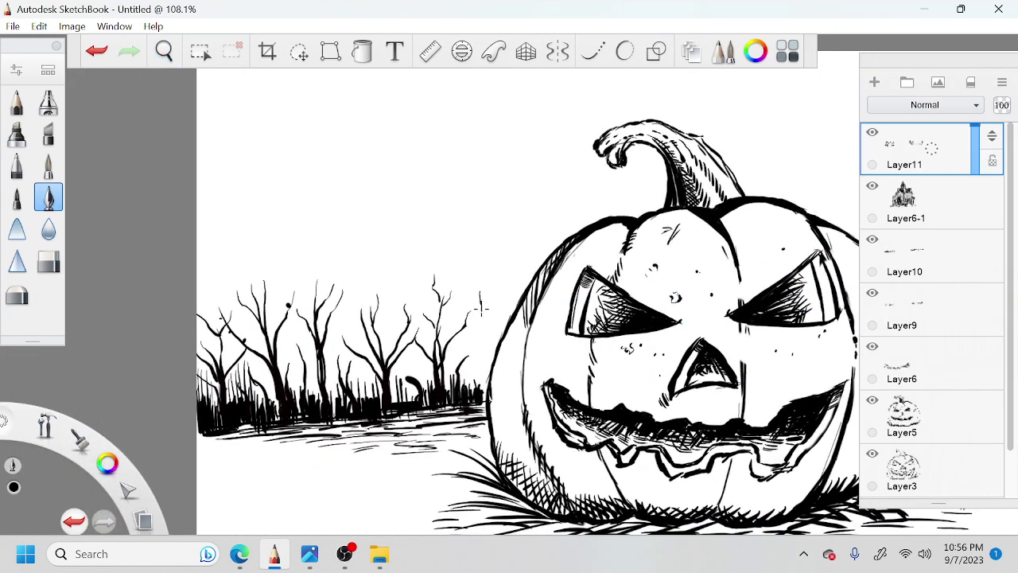
drag(481, 332, 479, 300)
drag(482, 393, 481, 353)
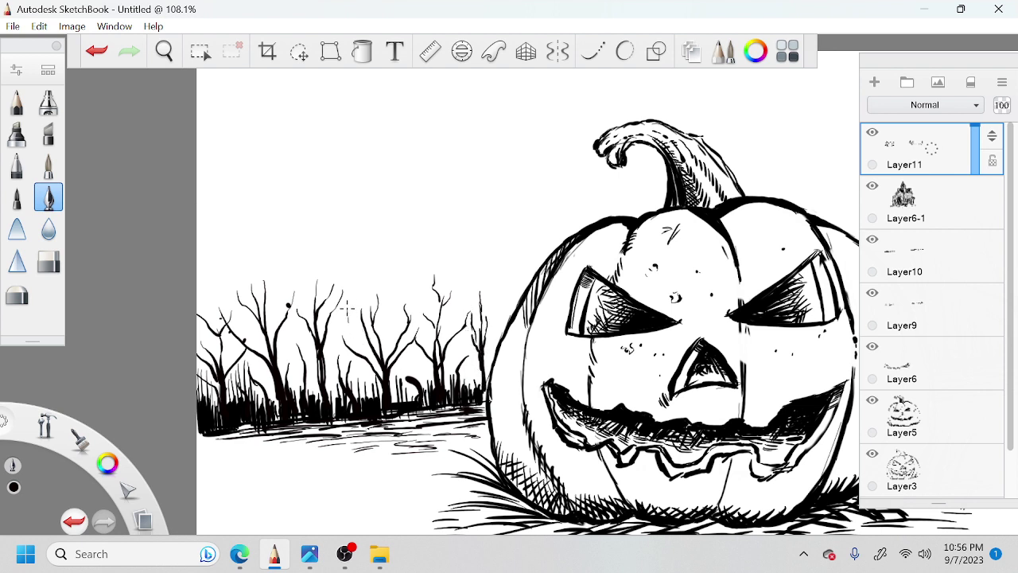
drag(353, 388, 343, 310)
mouse_move(414, 363)
mouse_down()
mouse_move(407, 397)
mouse_move(425, 398)
mouse_up()
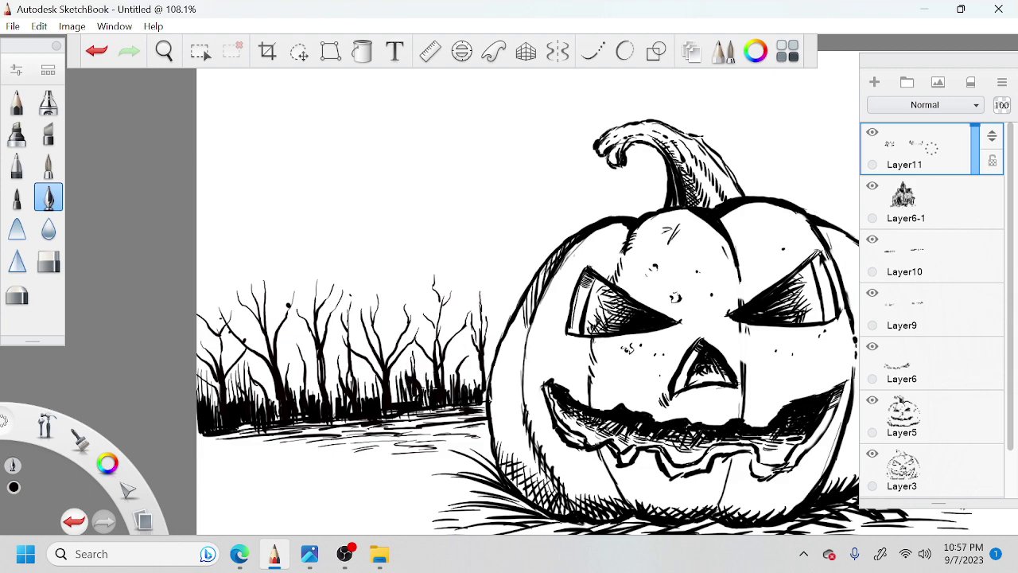
Step: Add a new layer above the layer with the bare trees
key(space)
drag(609, 354, 530, 366)
key(space)
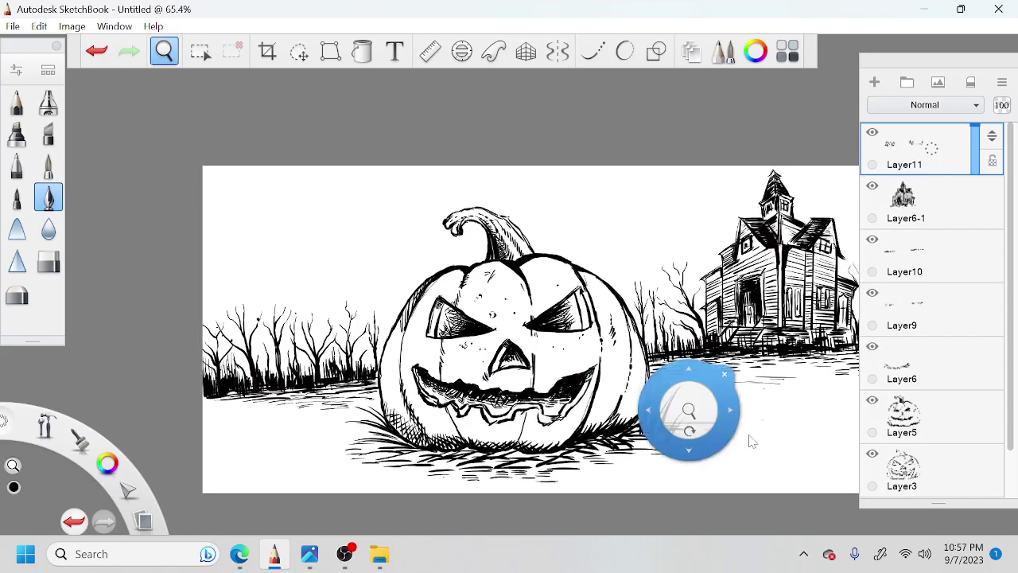
drag(752, 437, 658, 440)
key(space)
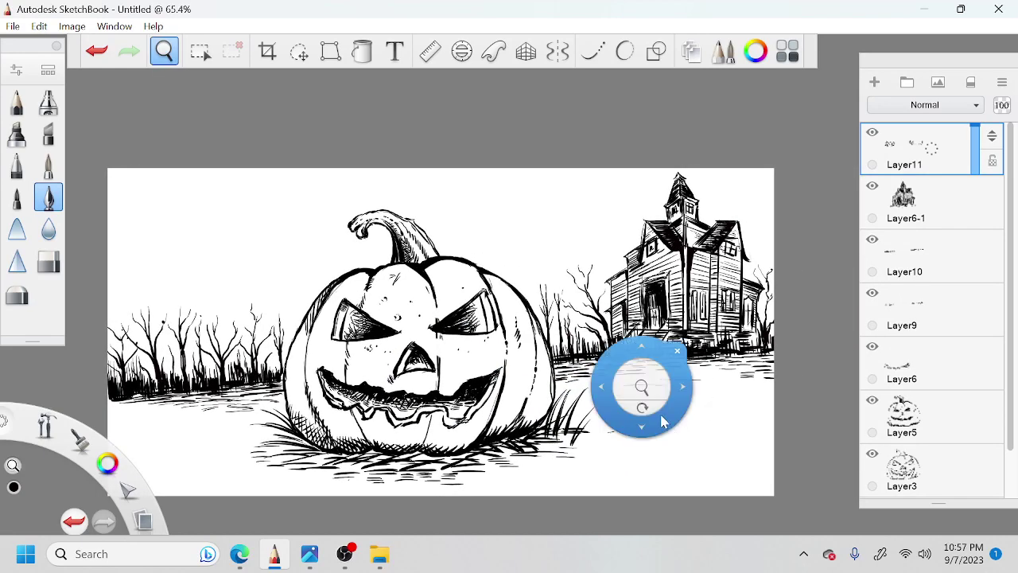
click(923, 142)
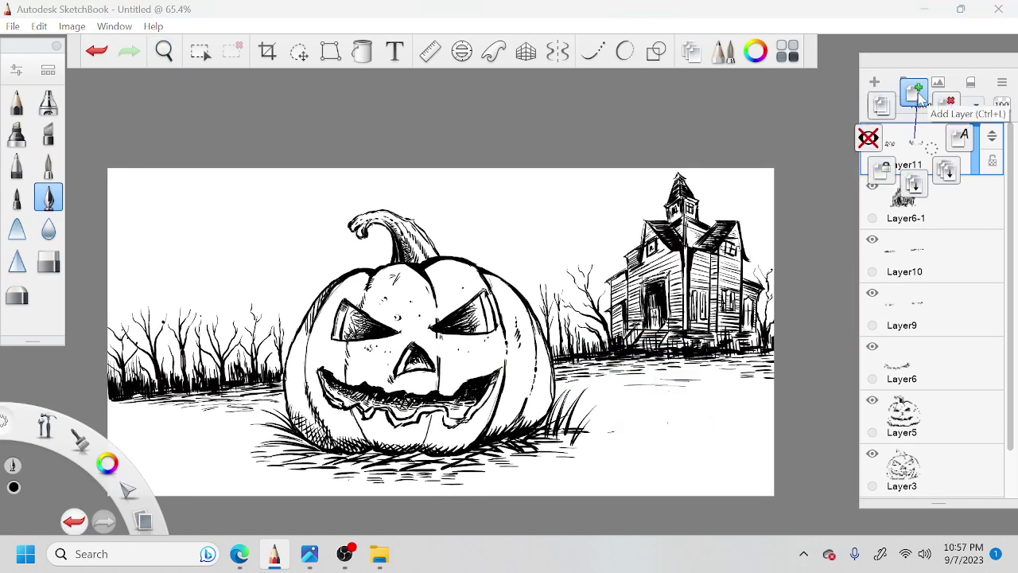
click(916, 95)
Step: Make a circular selection for the moon in the sky between the pumpkin stem and the house tower
key(space)
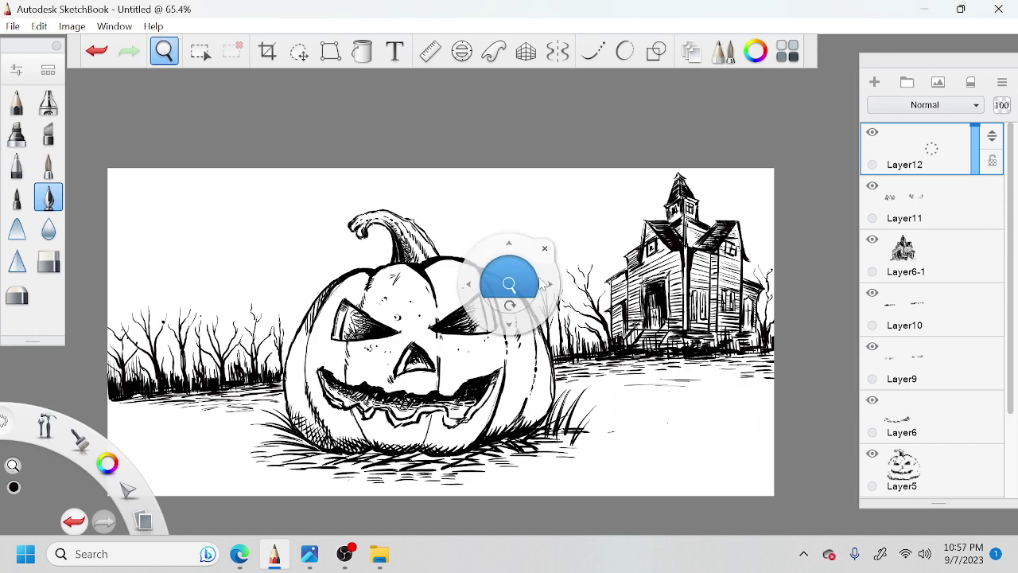
drag(535, 281, 573, 300)
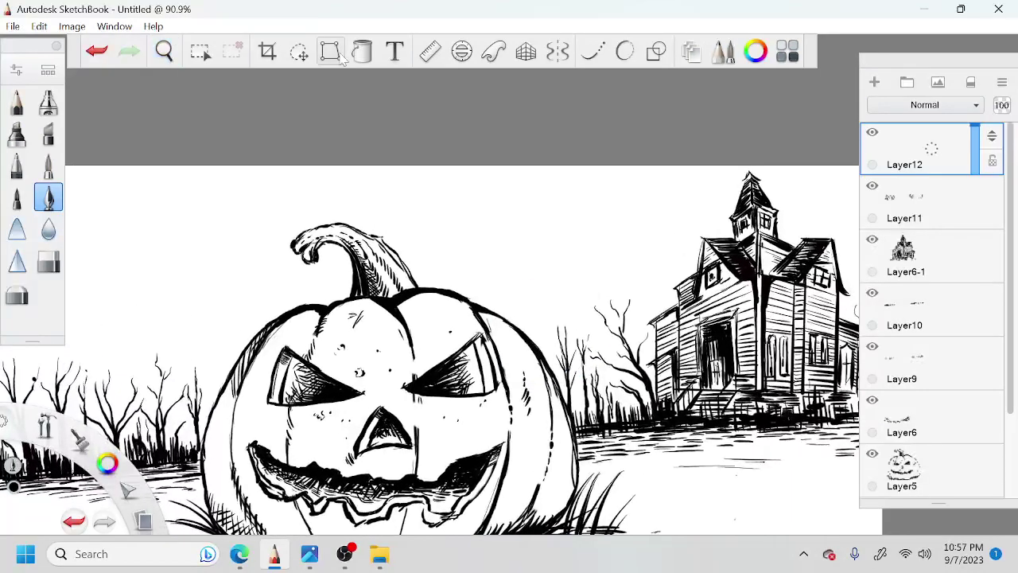
click(200, 51)
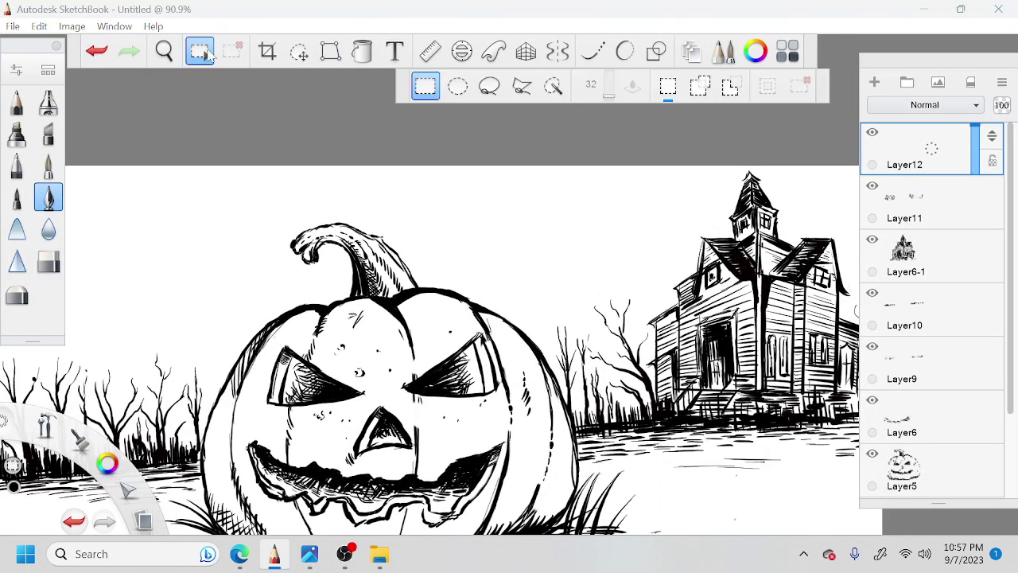
click(457, 86)
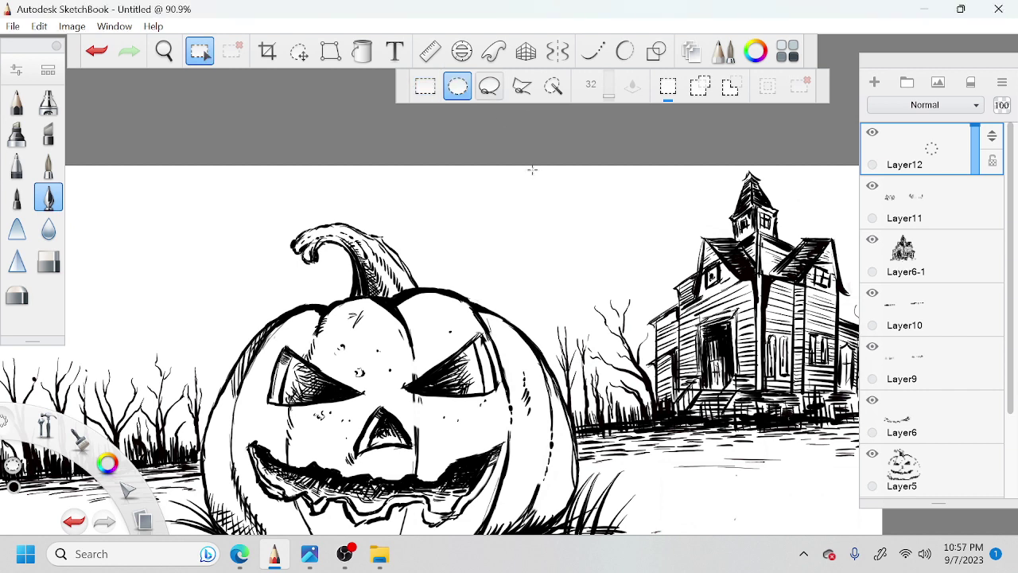
drag(537, 204, 575, 267)
click(549, 212)
click(540, 243)
drag(521, 206, 543, 242)
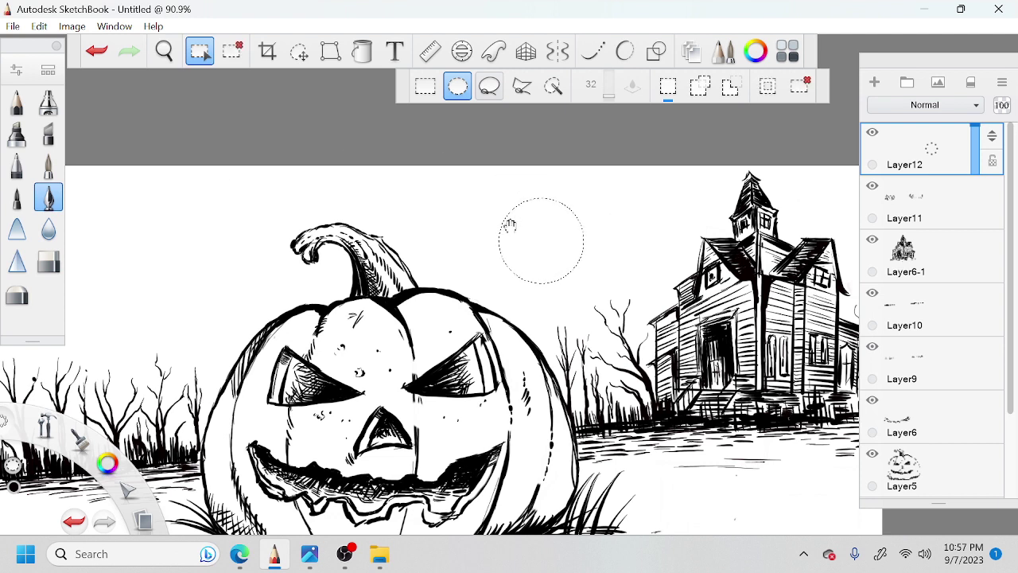
Step: Ink the moon's outline along the inside edge of the circular selection, with uneven line thickness
click(54, 195)
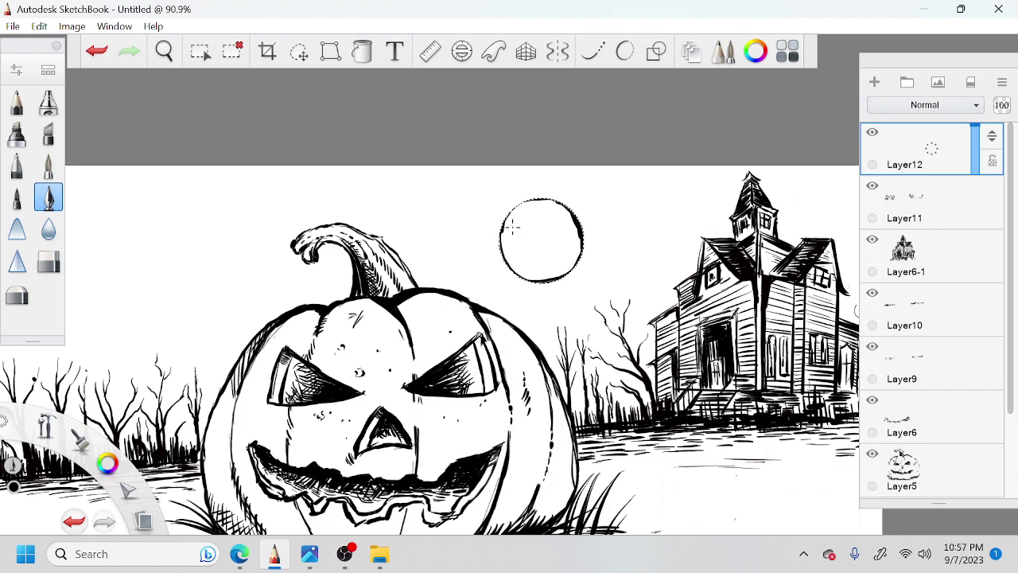
key(space)
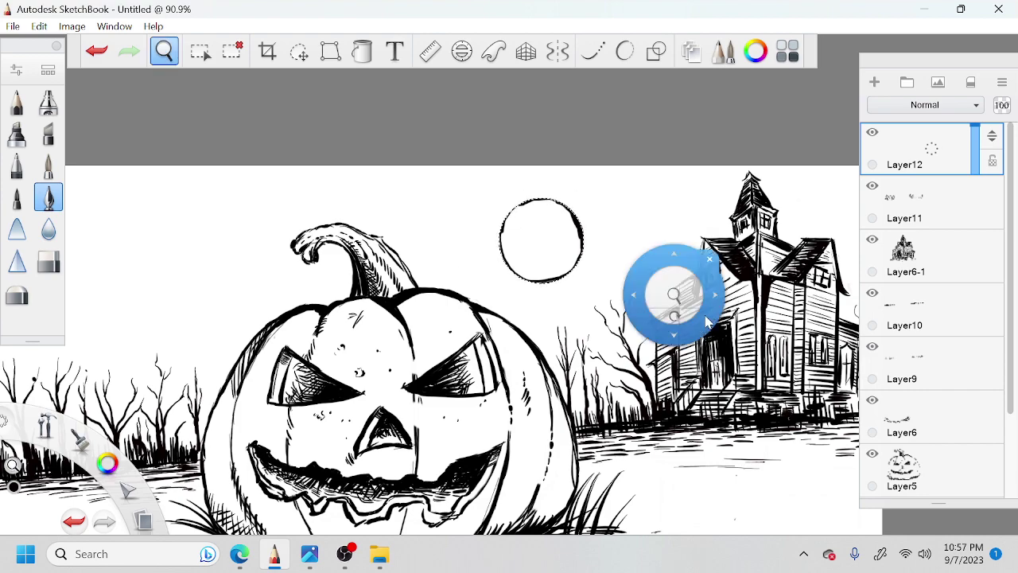
drag(675, 294, 671, 250)
drag(665, 345, 698, 282)
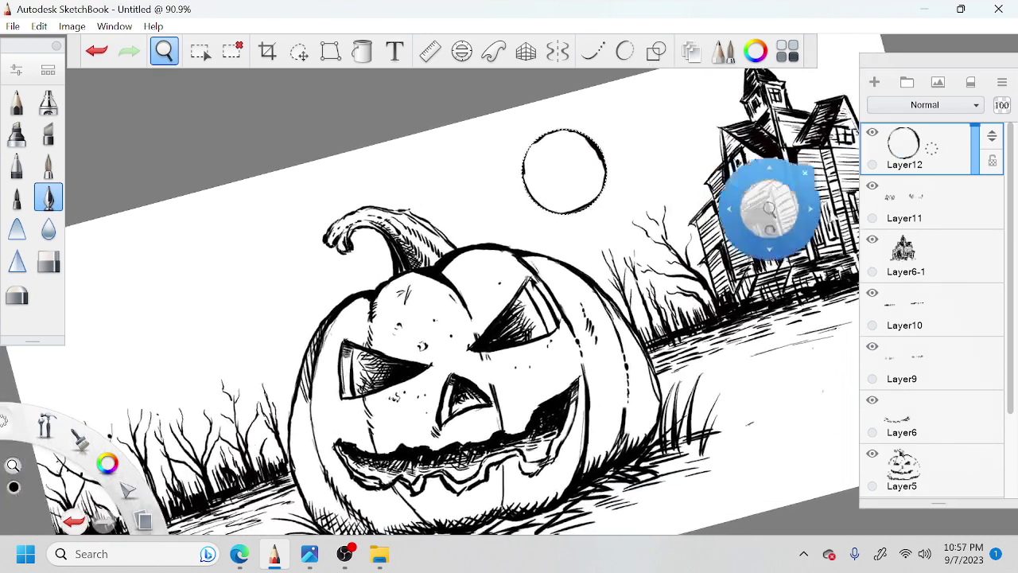
Step: Add a new layer above the moon layer and clear the circular selection
drag(914, 152, 920, 122)
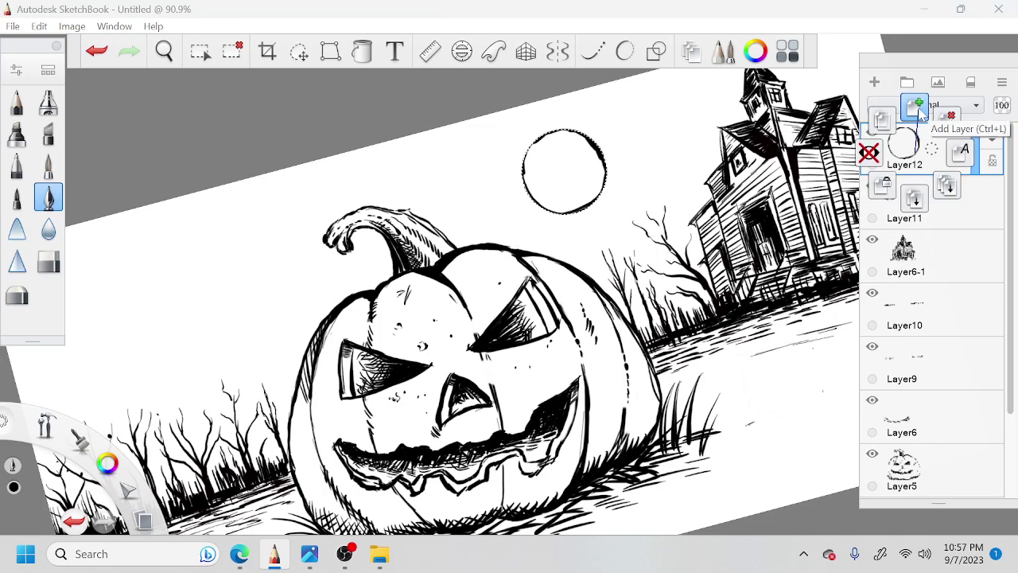
click(916, 111)
key(space)
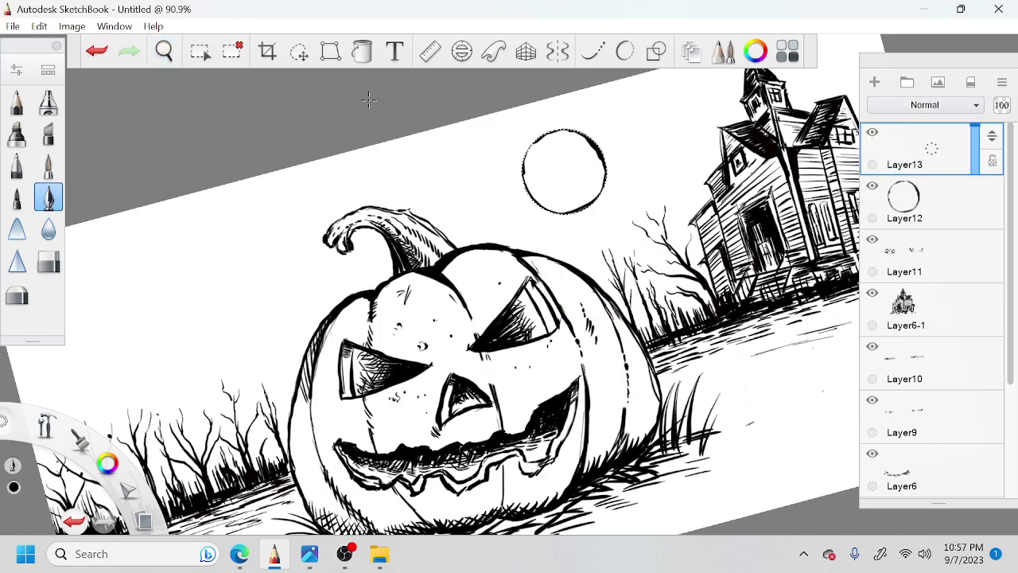
click(232, 51)
Step: Fill the upper sky with dense black strokes from the canvas corner above the tree row toward the pumpkin stem
key(space)
drag(602, 277, 688, 266)
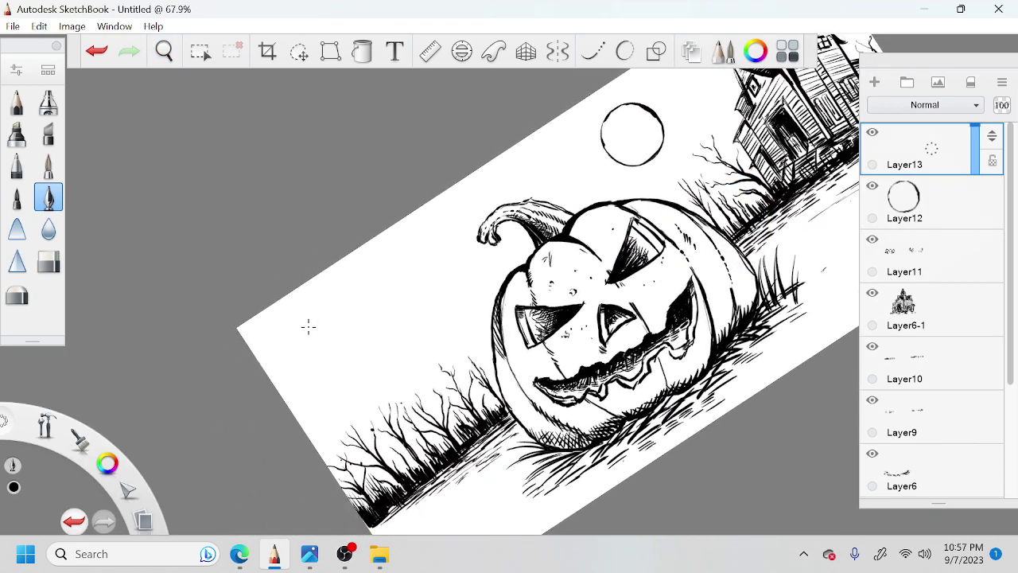
mouse_move(250, 327)
mouse_down()
mouse_move(374, 248)
mouse_move(340, 269)
mouse_up()
mouse_move(410, 251)
mouse_down()
mouse_move(326, 300)
mouse_move(449, 195)
mouse_move(382, 277)
mouse_move(294, 350)
mouse_move(266, 354)
mouse_move(248, 333)
mouse_move(262, 364)
mouse_move(401, 287)
mouse_move(291, 383)
mouse_move(460, 264)
mouse_move(465, 238)
mouse_move(374, 296)
mouse_up()
mouse_move(446, 235)
mouse_down()
mouse_move(382, 288)
mouse_move(361, 272)
mouse_up()
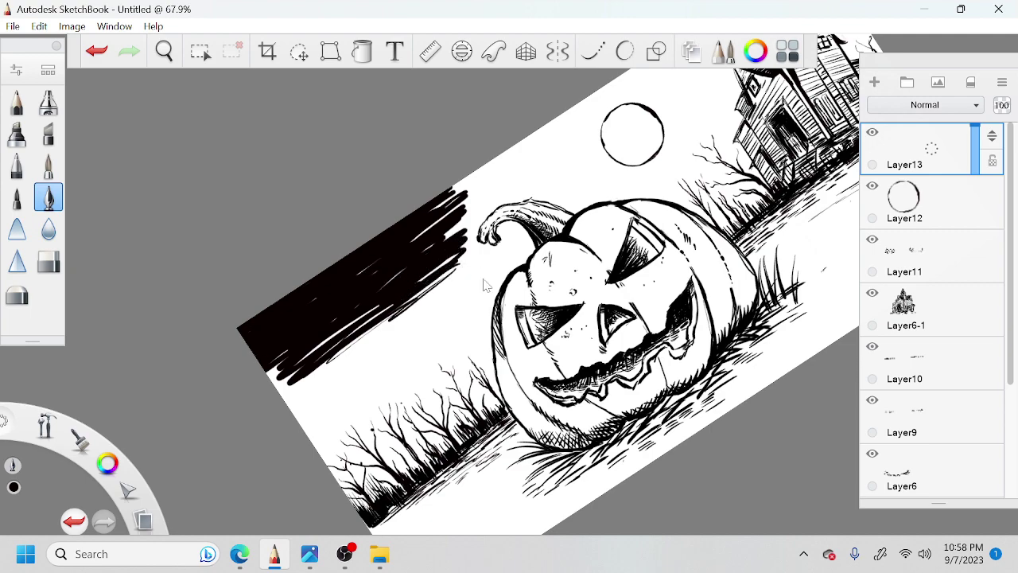
Step: Extend the black sky strokes around the tip of the pumpkin stem and along the canvas edge above it
scroll(481, 308, down, 5)
scroll(441, 350, up, 7)
mouse_move(580, 230)
mouse_down()
mouse_move(487, 315)
mouse_move(508, 337)
mouse_move(484, 366)
mouse_move(517, 375)
mouse_up()
mouse_move(390, 321)
mouse_down()
mouse_move(415, 296)
mouse_move(385, 307)
mouse_up()
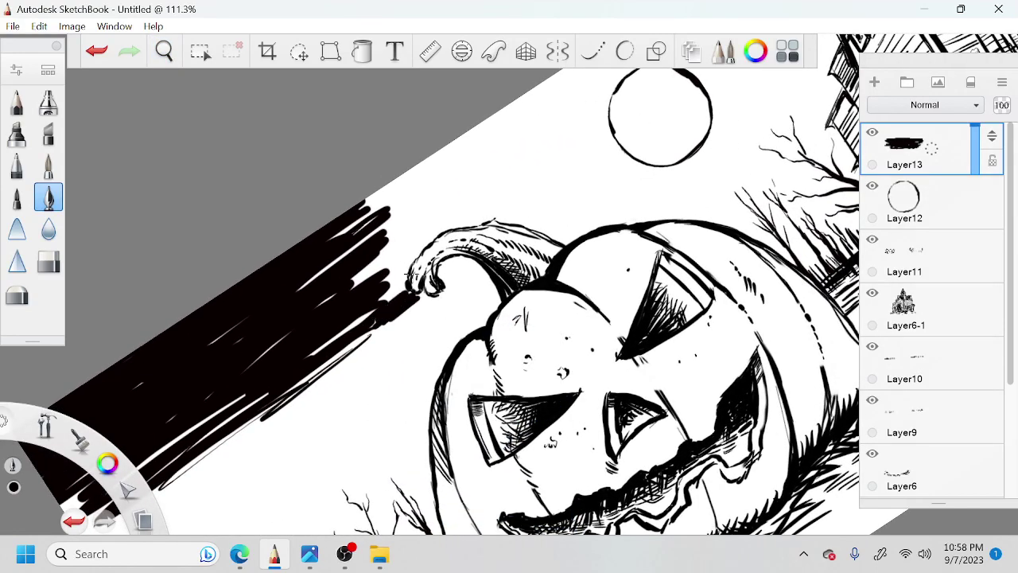
mouse_move(412, 274)
mouse_down()
mouse_move(383, 294)
mouse_move(398, 277)
mouse_move(395, 296)
mouse_move(433, 227)
mouse_move(489, 163)
mouse_move(374, 231)
mouse_move(442, 162)
mouse_up()
mouse_move(524, 137)
mouse_down()
mouse_move(446, 190)
mouse_move(541, 112)
mouse_move(434, 159)
mouse_up()
Step: Fill the sky on the moon-facing side of the house tower with dense black strokes
key(space)
drag(719, 101, 475, 306)
mouse_move(461, 223)
mouse_down()
mouse_move(439, 236)
mouse_move(566, 131)
mouse_move(430, 213)
mouse_up()
drag(566, 192, 534, 223)
mouse_move(585, 174)
mouse_down()
mouse_move(565, 202)
mouse_move(485, 245)
mouse_move(583, 159)
mouse_move(574, 158)
mouse_move(593, 154)
mouse_move(482, 234)
mouse_move(563, 165)
mouse_move(541, 143)
mouse_move(574, 130)
mouse_move(579, 140)
mouse_move(436, 272)
mouse_up()
scroll(549, 179, down, 6)
scroll(553, 173, up, 6)
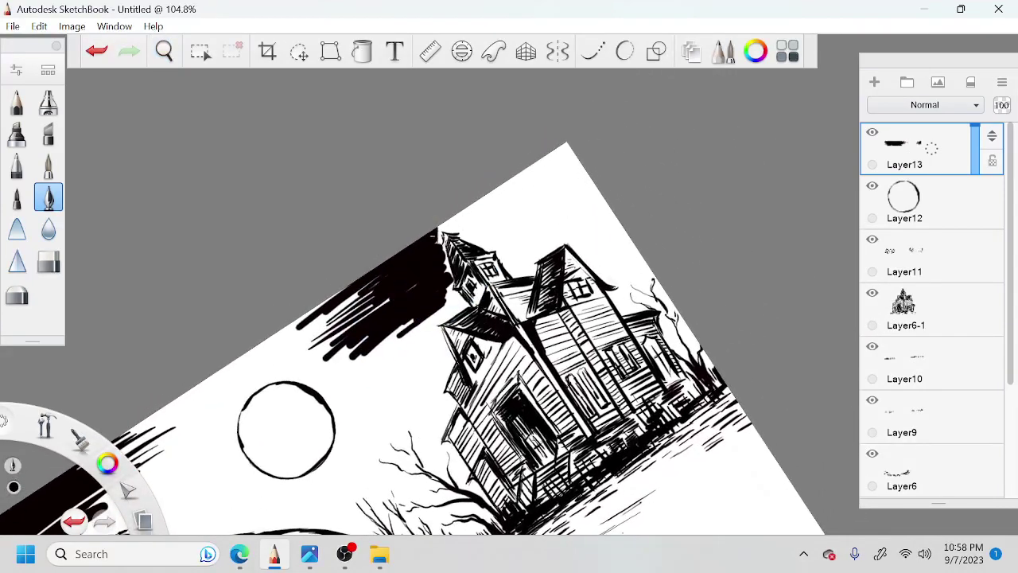
Step: Black in the sky corner beyond the house tower and feather its lower edge with hatching down toward the roof
drag(439, 232, 549, 158)
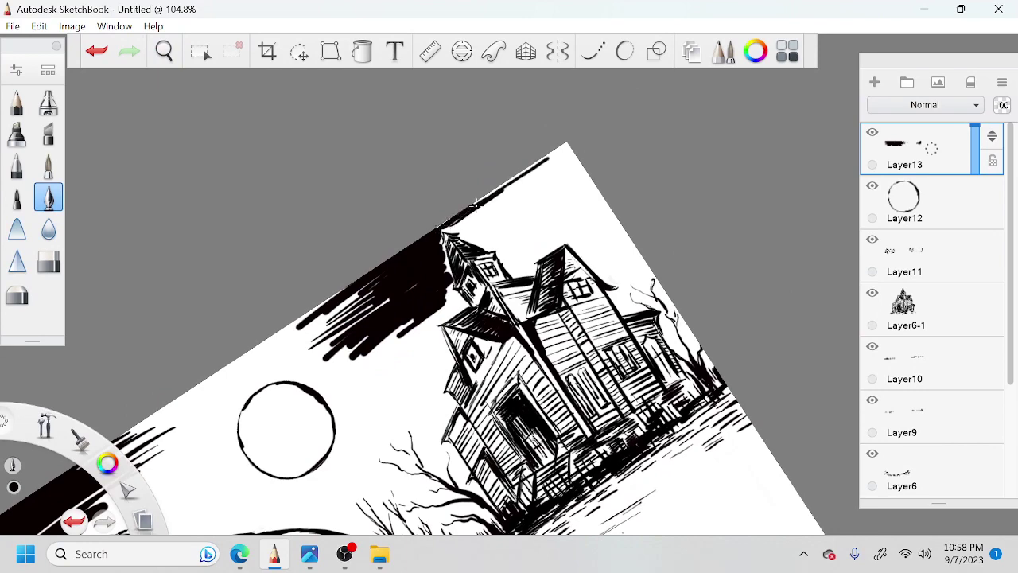
mouse_move(477, 203)
mouse_down()
mouse_move(556, 159)
mouse_move(608, 222)
mouse_move(595, 232)
mouse_up()
key(space)
mouse_move(593, 281)
mouse_down()
mouse_move(513, 370)
mouse_move(569, 309)
mouse_move(566, 356)
mouse_up()
key(space)
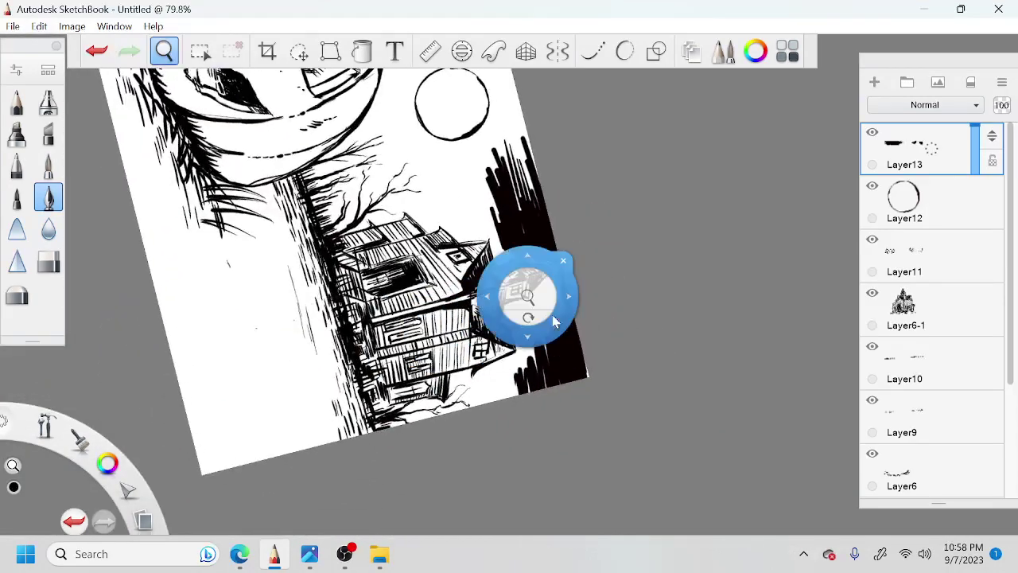
scroll(554, 321, up, 3)
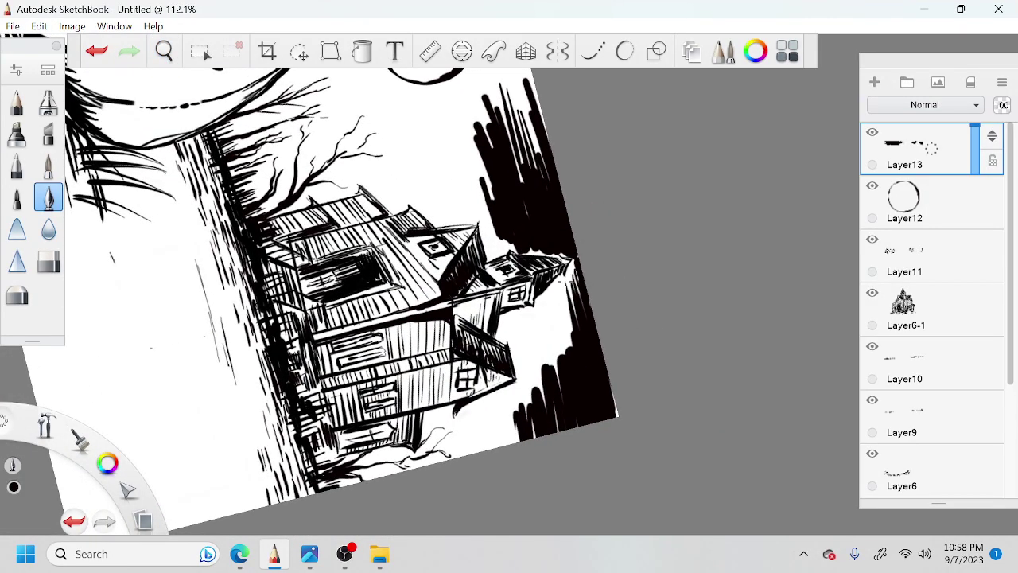
mouse_move(566, 280)
mouse_down()
mouse_move(547, 366)
mouse_move(556, 385)
mouse_move(534, 374)
mouse_move(511, 433)
mouse_move(482, 445)
mouse_move(469, 429)
mouse_move(457, 450)
mouse_up()
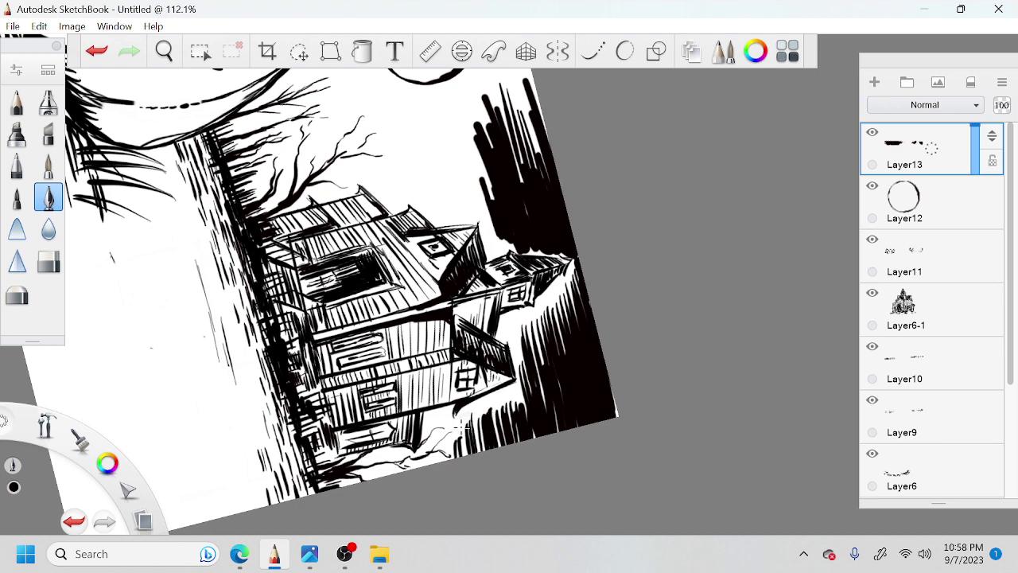
Step: Hatch the sky between the house roof and the moon with dense black strokes reaching the moon's rim
key(space)
drag(568, 357, 536, 491)
mouse_move(465, 377)
mouse_down()
mouse_move(438, 295)
mouse_move(429, 306)
mouse_up()
mouse_move(430, 344)
mouse_down()
mouse_move(448, 286)
mouse_move(446, 308)
mouse_move(438, 281)
mouse_move(415, 260)
mouse_move(404, 271)
mouse_move(416, 319)
mouse_move(403, 314)
mouse_move(399, 270)
mouse_up()
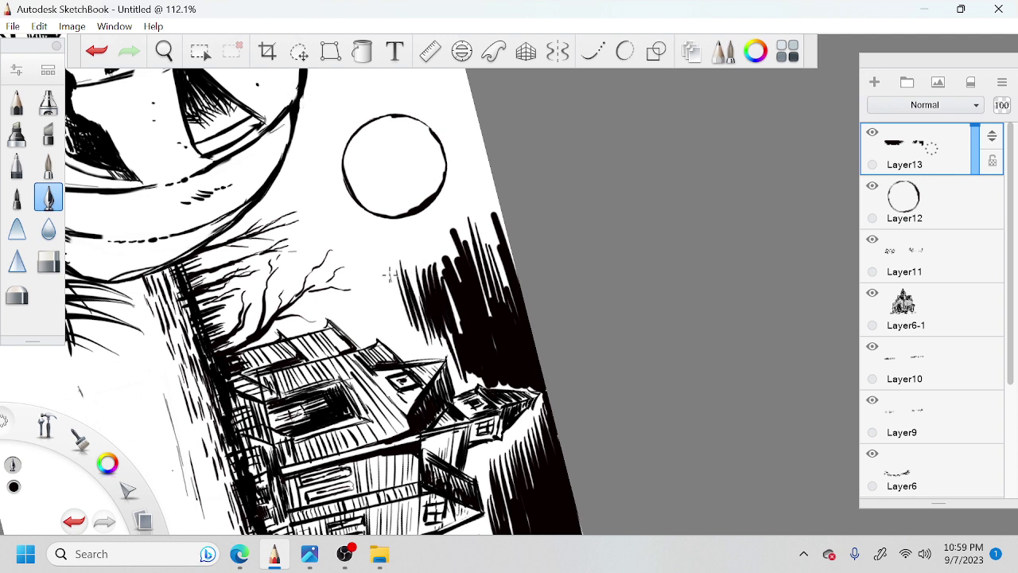
drag(383, 318, 376, 275)
drag(374, 322, 359, 239)
mouse_move(406, 286)
mouse_down()
mouse_move(389, 211)
mouse_move(398, 226)
mouse_up()
mouse_move(415, 280)
mouse_down()
mouse_move(404, 213)
mouse_move(420, 208)
mouse_up()
drag(442, 267, 429, 203)
drag(461, 283, 447, 207)
drag(499, 243, 485, 191)
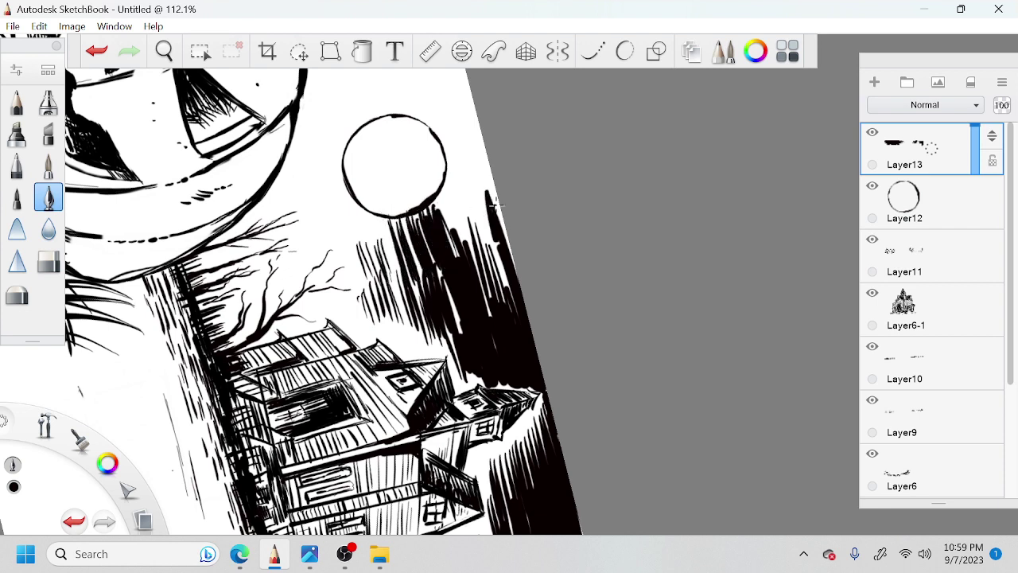
Step: Fill the gaps in the black sky between the moon and the adjacent canvas edge
drag(509, 293, 491, 239)
drag(487, 284, 474, 199)
drag(480, 261, 464, 193)
drag(505, 248, 483, 163)
mouse_move(514, 285)
mouse_down()
mouse_move(501, 238)
mouse_move(459, 209)
mouse_up()
Step: Draw long black strokes along the canvas edge past the moon, joining the sky to the dark area near the pumpkin stem
key(space)
mouse_move(497, 252)
mouse_down()
mouse_move(498, 229)
mouse_move(497, 244)
mouse_up()
mouse_move(488, 191)
mouse_down()
mouse_move(504, 234)
mouse_move(484, 315)
mouse_move(446, 181)
mouse_up()
mouse_move(482, 305)
mouse_down()
mouse_move(450, 194)
mouse_move(452, 204)
mouse_up()
mouse_move(466, 290)
mouse_down()
mouse_move(442, 200)
mouse_move(443, 213)
mouse_up()
drag(438, 209, 429, 174)
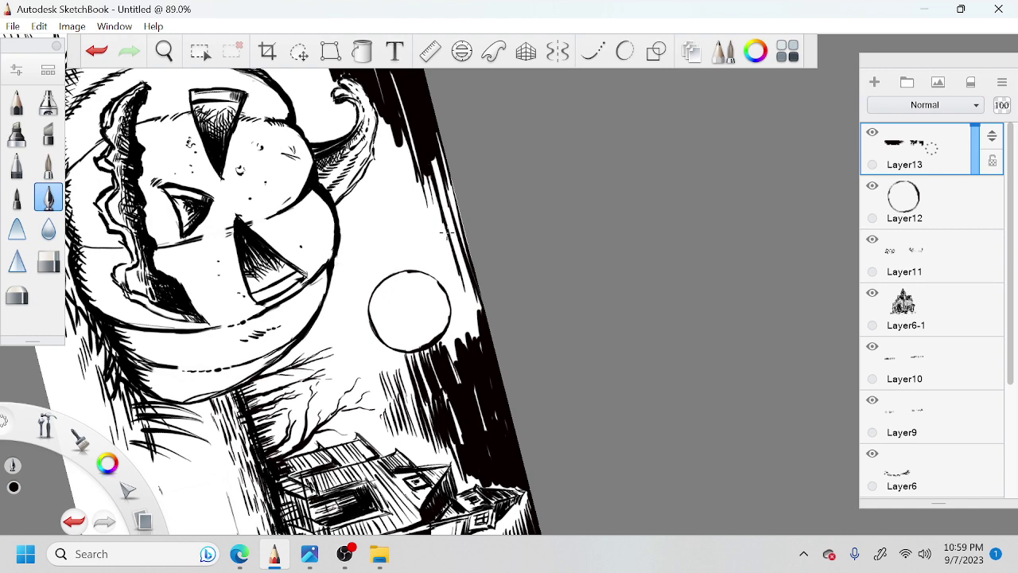
drag(442, 253, 422, 173)
mouse_move(433, 235)
mouse_down()
mouse_move(410, 132)
mouse_move(396, 117)
mouse_up()
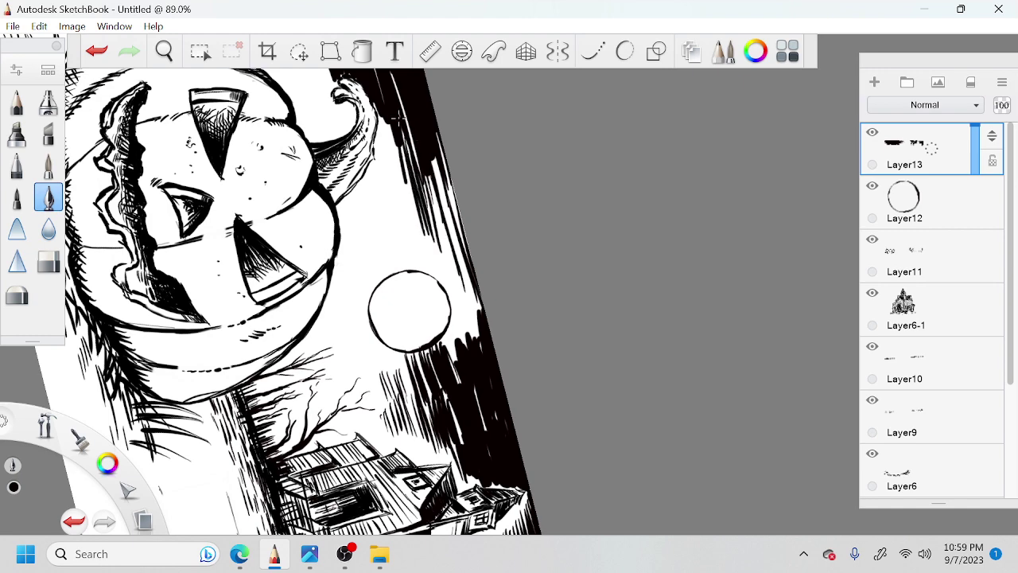
drag(413, 220, 389, 122)
drag(405, 198, 380, 116)
Step: Hatch the sky along the moon-facing side of the pumpkin stem with short black strokes
key(space)
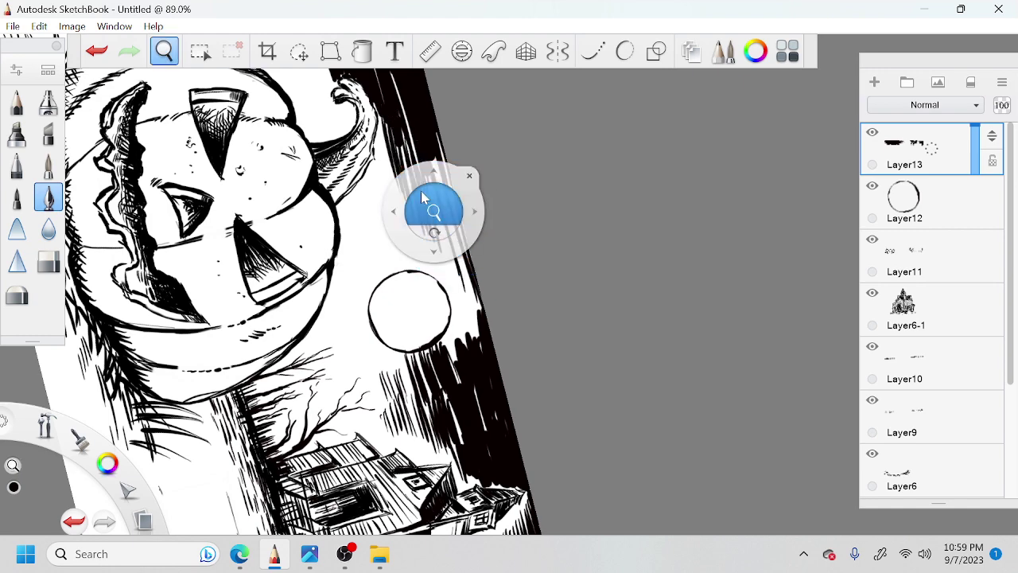
drag(421, 197, 438, 128)
mouse_move(438, 117)
mouse_down()
mouse_move(450, 171)
mouse_move(441, 210)
mouse_up()
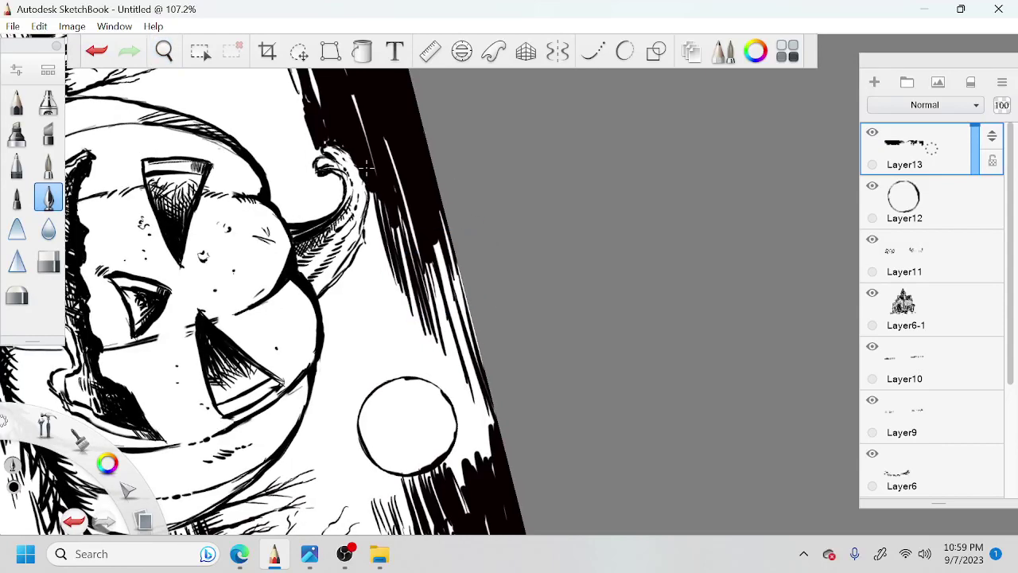
drag(392, 293, 372, 226)
drag(397, 300, 371, 248)
drag(361, 280, 372, 246)
drag(362, 307, 355, 253)
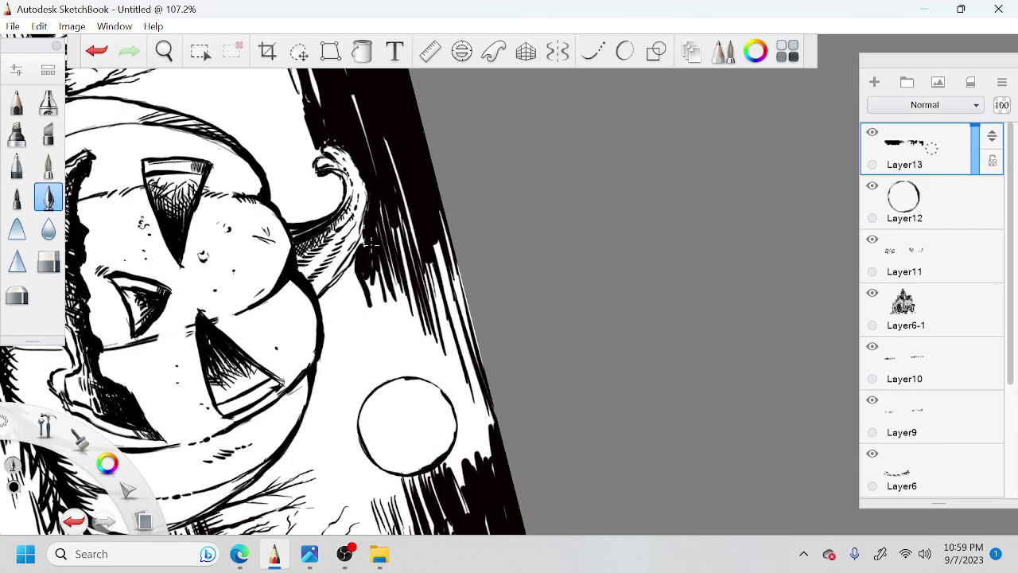
drag(372, 325, 350, 267)
drag(378, 335, 370, 271)
mouse_move(391, 338)
mouse_down()
mouse_move(378, 270)
mouse_move(390, 267)
mouse_up()
drag(414, 326, 404, 263)
Step: Fill the hollow inside the pumpkin stem's curl with close black hatching
key(space)
drag(447, 331, 475, 329)
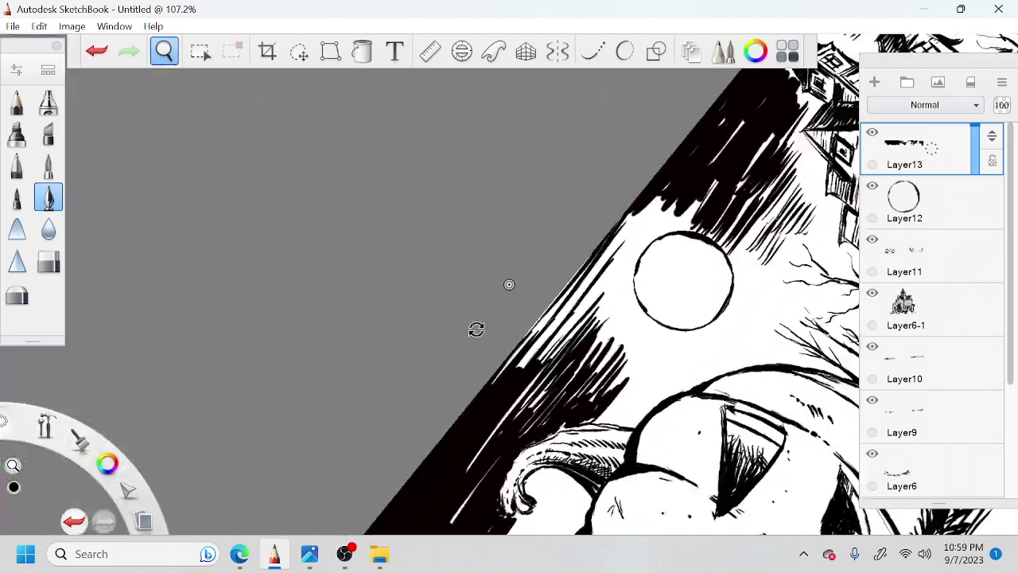
drag(750, 350, 659, 311)
drag(527, 265, 542, 272)
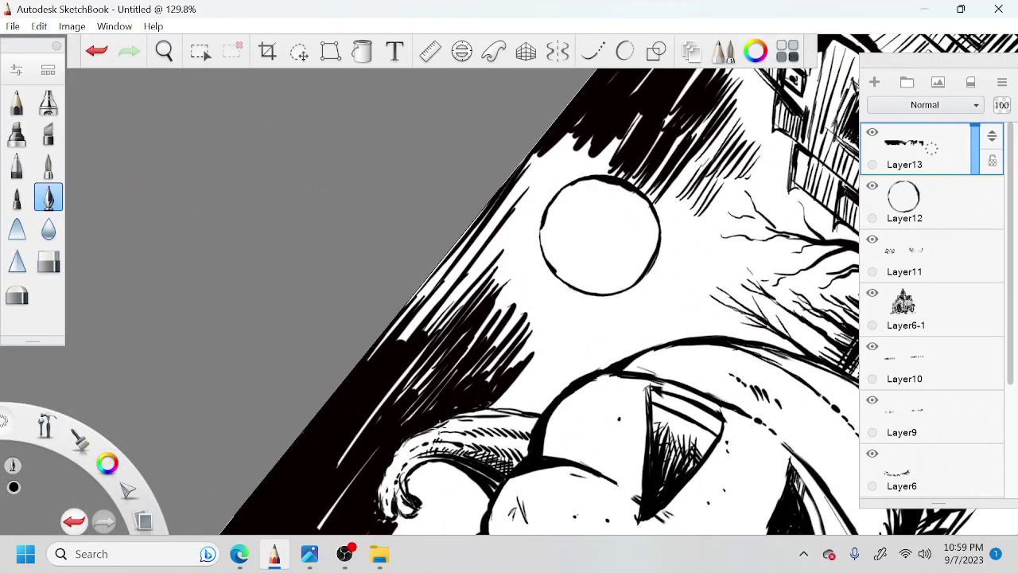
key(space)
mouse_move(497, 400)
mouse_down()
mouse_move(523, 393)
mouse_move(513, 395)
mouse_up()
drag(563, 411, 546, 252)
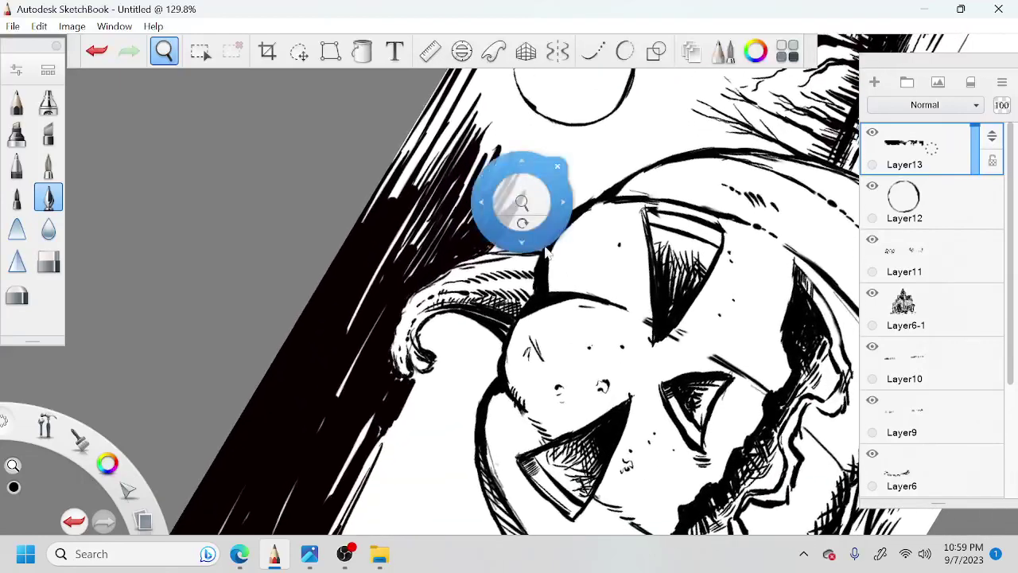
mouse_move(475, 379)
mouse_down()
mouse_move(491, 345)
mouse_move(468, 377)
mouse_move(480, 339)
mouse_move(462, 373)
mouse_move(477, 322)
mouse_up()
drag(450, 361, 468, 323)
drag(446, 361, 461, 318)
drag(437, 351, 456, 314)
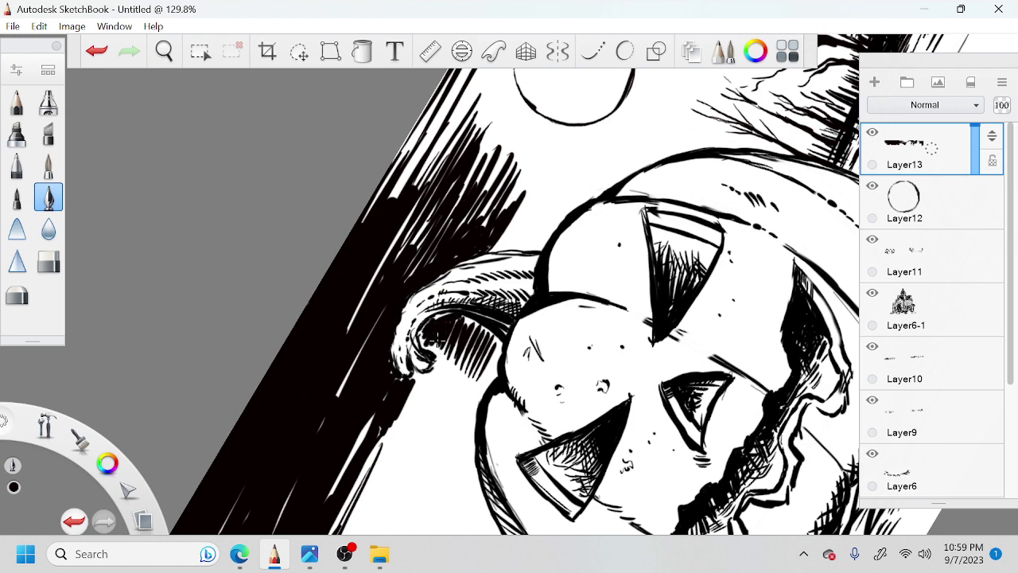
Step: Add a row of hatching beneath the stem's curl, from the pumpkin's top to the black sky
key(space)
drag(489, 314, 490, 266)
drag(476, 331, 453, 371)
mouse_move(468, 334)
mouse_down()
mouse_move(450, 368)
mouse_move(466, 321)
mouse_up()
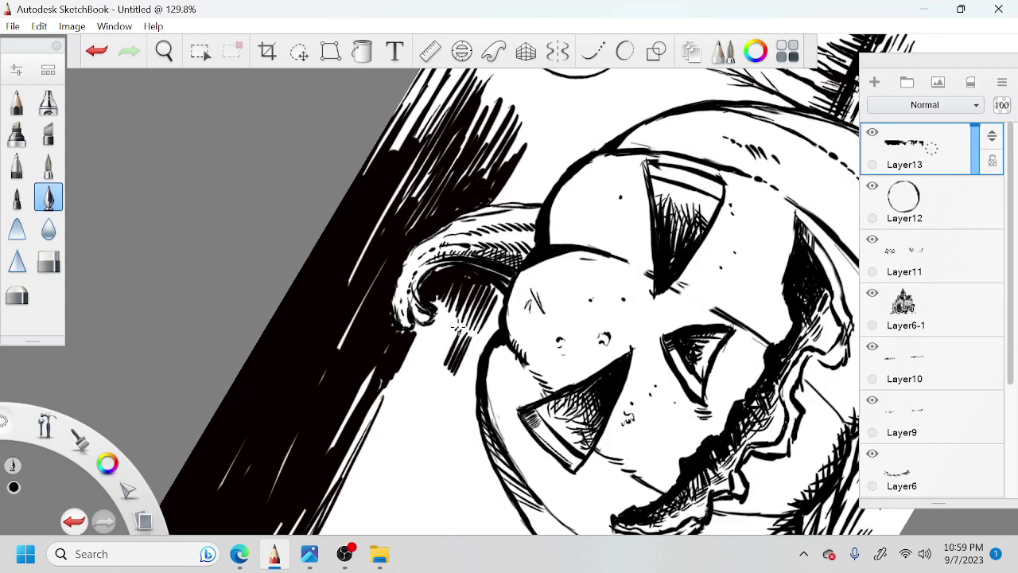
drag(439, 364, 460, 319)
mouse_move(430, 364)
mouse_down()
mouse_move(450, 321)
mouse_move(410, 372)
mouse_up()
drag(421, 336, 389, 394)
Step: Hatch a second band between the black sky and the pumpkin's upper shoulder, just below the stem hatching
key(space)
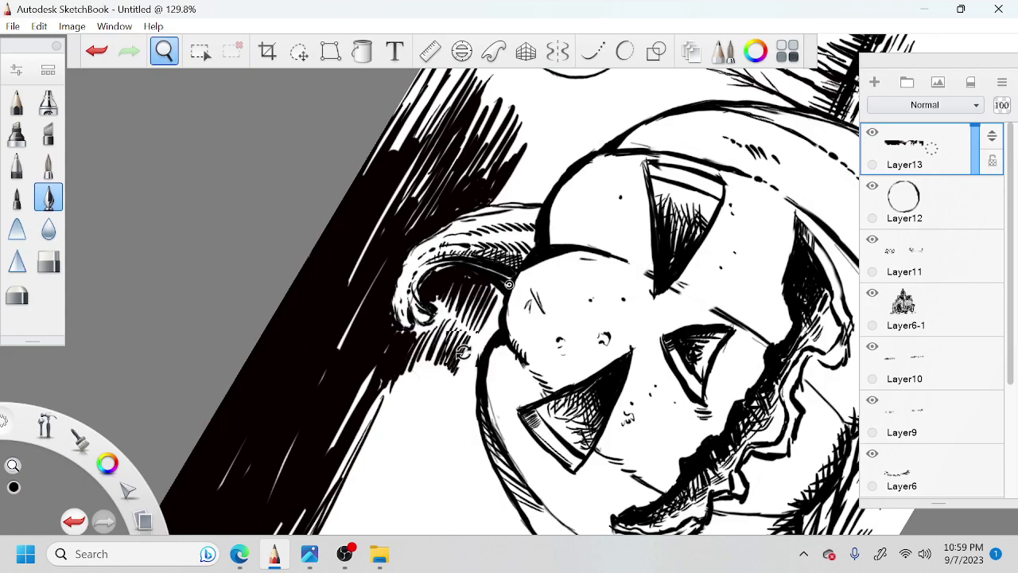
mouse_move(484, 360)
mouse_down()
mouse_move(429, 280)
mouse_move(470, 355)
mouse_up()
drag(488, 367, 540, 280)
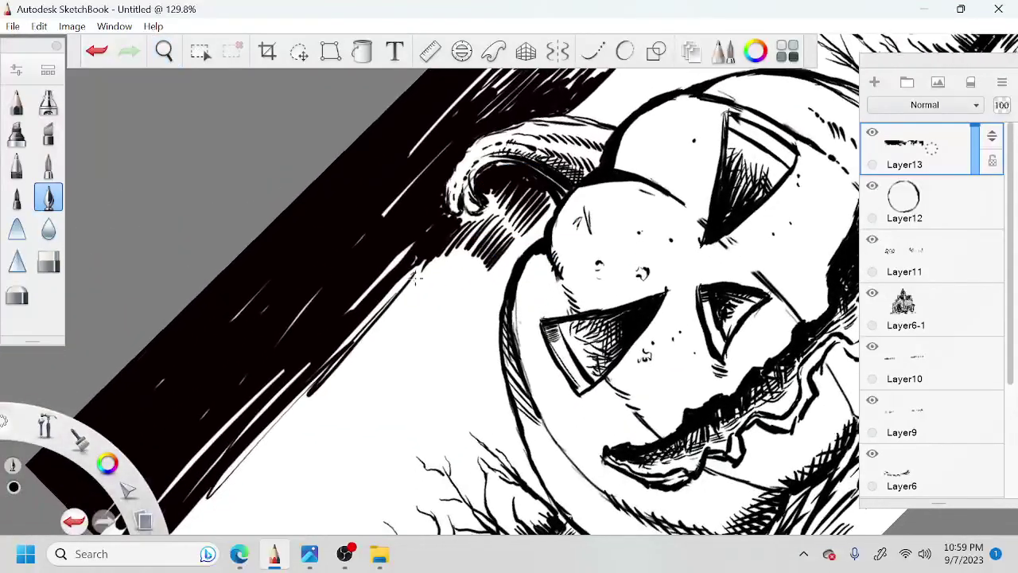
drag(428, 262, 396, 307)
mouse_move(447, 261)
mouse_down()
mouse_move(404, 303)
mouse_move(463, 256)
mouse_up()
mouse_move(426, 313)
mouse_down()
mouse_move(477, 252)
mouse_move(480, 267)
mouse_up()
drag(447, 314, 484, 286)
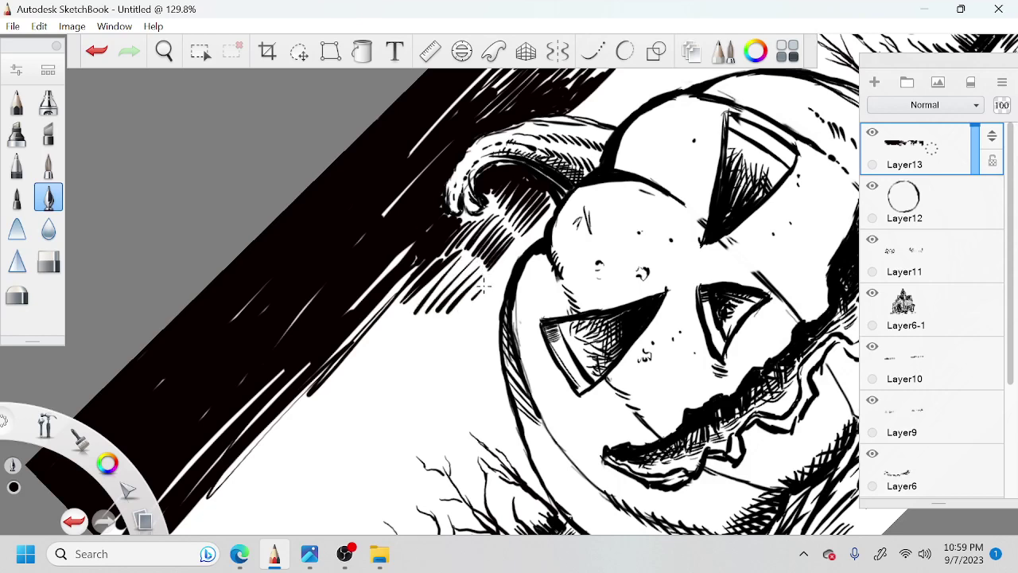
Step: Add a thicker band of hatching beside the pumpkin, linking it to the edge of the black sky
mouse_move(412, 393)
mouse_down()
mouse_move(453, 350)
mouse_move(464, 362)
mouse_up()
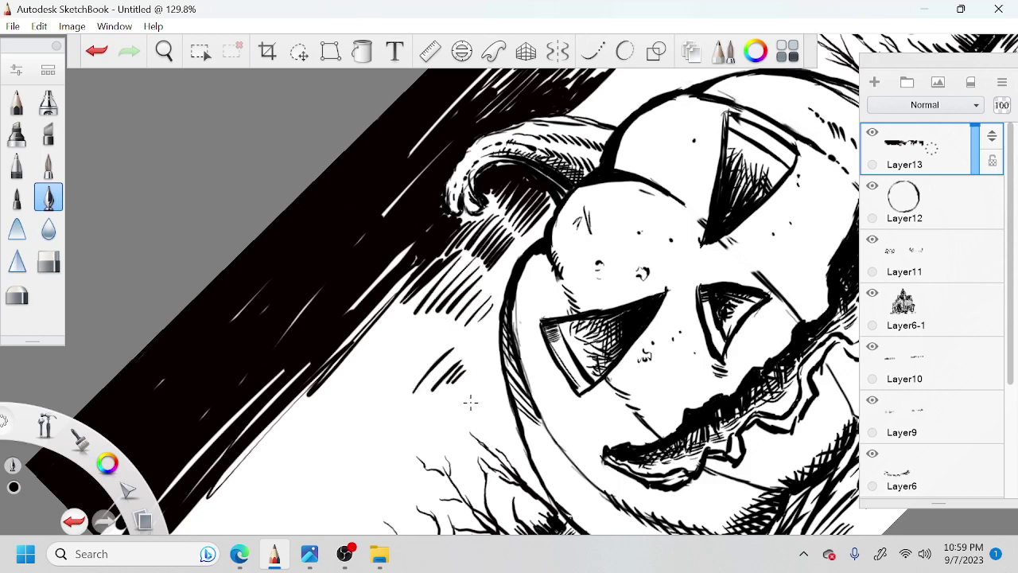
drag(462, 400, 480, 375)
mouse_move(437, 393)
mouse_down()
mouse_move(471, 369)
mouse_move(451, 350)
mouse_up()
drag(409, 380, 439, 335)
drag(371, 393, 432, 326)
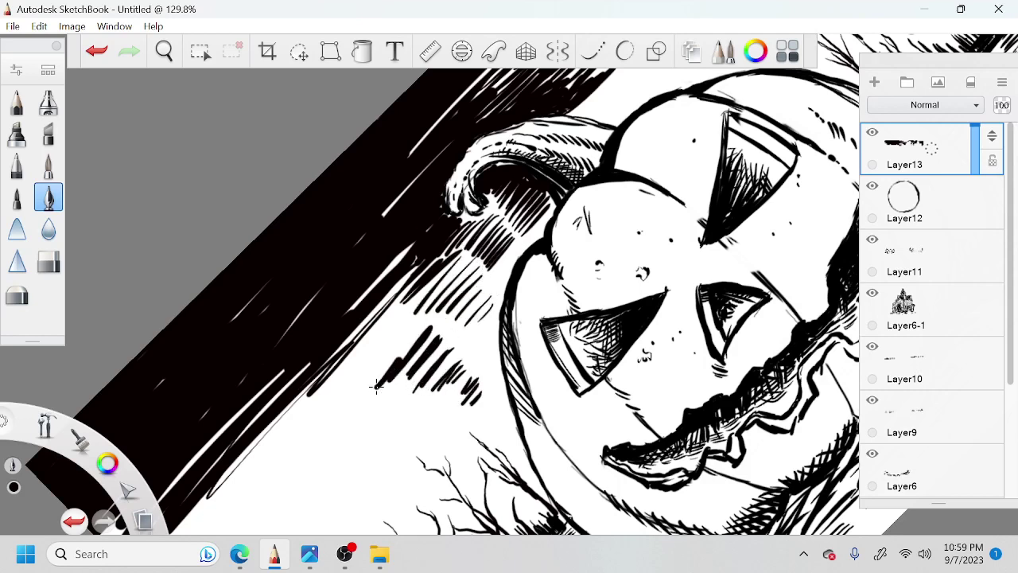
drag(396, 360, 429, 322)
mouse_move(356, 385)
mouse_down()
mouse_move(427, 315)
mouse_move(354, 372)
mouse_up()
mouse_move(420, 290)
mouse_down()
mouse_move(357, 364)
mouse_move(356, 350)
mouse_up()
Step: Extend the sky hatching down the pumpkin's side toward the nearest bare treetops
key(space)
drag(452, 342, 491, 231)
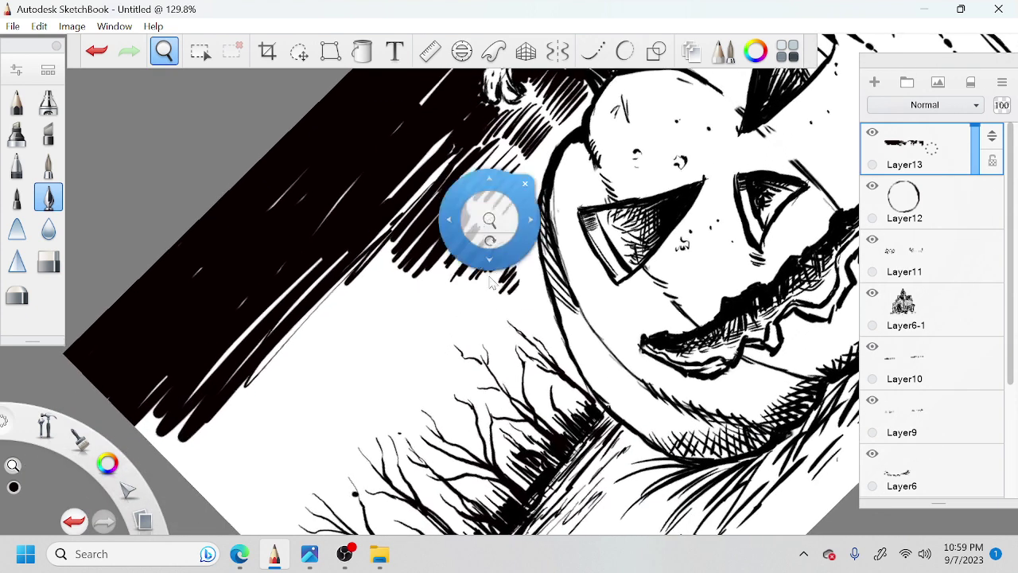
drag(492, 314, 473, 320)
drag(484, 287, 443, 321)
mouse_move(473, 276)
mouse_down()
mouse_move(430, 323)
mouse_move(419, 320)
mouse_up()
mouse_move(454, 271)
mouse_down()
mouse_move(406, 317)
mouse_move(437, 264)
mouse_up()
mouse_move(363, 332)
mouse_down()
mouse_move(417, 265)
mouse_move(402, 272)
mouse_up()
Step: Hatch another band of sky above the bare treetops and blend it into the black area
key(space)
mouse_move(529, 345)
mouse_down()
mouse_move(466, 270)
mouse_move(458, 239)
mouse_up()
mouse_move(410, 287)
mouse_down()
mouse_move(445, 245)
mouse_move(444, 231)
mouse_up()
mouse_move(381, 285)
mouse_down()
mouse_move(445, 221)
mouse_move(430, 220)
mouse_up()
mouse_move(356, 280)
mouse_down()
mouse_move(430, 195)
mouse_move(398, 199)
mouse_up()
mouse_move(339, 239)
mouse_down()
mouse_move(422, 159)
mouse_move(418, 143)
mouse_up()
drag(306, 255, 401, 148)
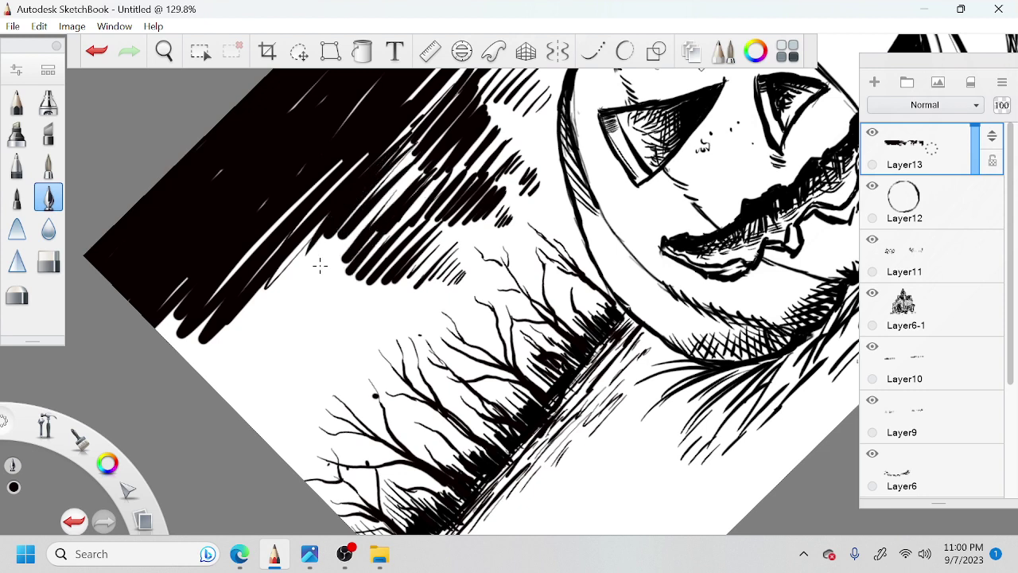
Step: Fill the ragged lower edge of the black sky beside the canvas corner above the trees
drag(298, 249, 191, 364)
mouse_move(315, 235)
mouse_down()
mouse_move(209, 359)
mouse_move(267, 295)
mouse_up()
mouse_move(214, 311)
mouse_down()
mouse_move(177, 353)
mouse_move(171, 348)
mouse_up()
mouse_move(191, 291)
mouse_down()
mouse_move(158, 335)
mouse_move(167, 344)
mouse_up()
mouse_move(209, 342)
mouse_down()
mouse_move(188, 362)
mouse_move(267, 292)
mouse_up()
drag(203, 386, 277, 307)
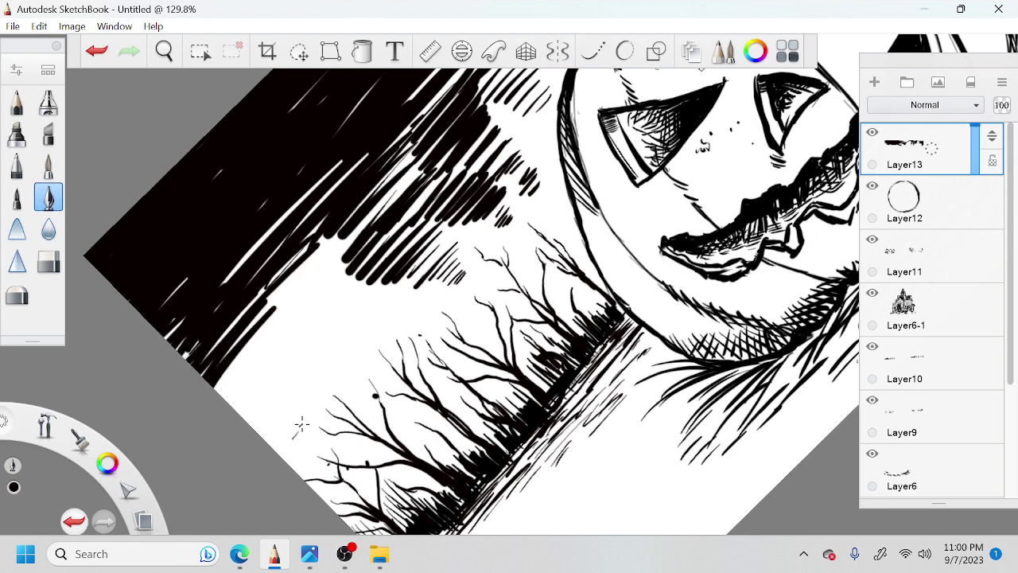
Step: Feather the black sky down toward the outer bare trees with two patches of fine hatching
drag(281, 403, 256, 432)
drag(290, 389, 245, 423)
drag(284, 370, 241, 418)
drag(275, 365, 230, 408)
mouse_move(260, 356)
mouse_down()
mouse_move(222, 401)
mouse_move(217, 393)
mouse_up()
drag(323, 380, 346, 348)
drag(311, 379, 337, 339)
drag(291, 380, 326, 331)
mouse_move(278, 371)
mouse_down()
mouse_move(325, 319)
mouse_move(305, 320)
mouse_up()
mouse_move(256, 361)
mouse_down()
mouse_move(309, 308)
mouse_move(297, 300)
mouse_up()
drag(244, 347, 287, 302)
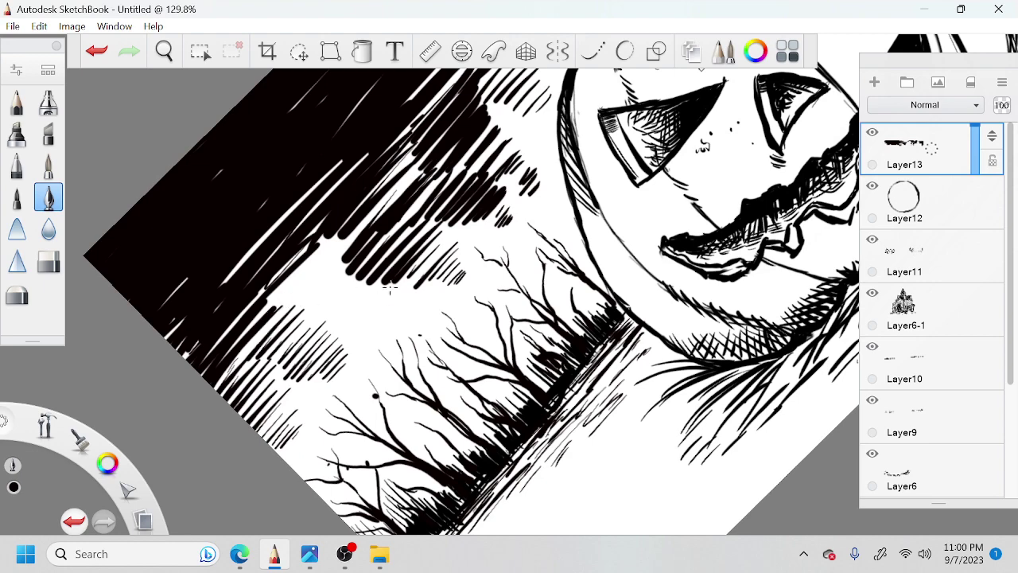
Step: Close the gap in the sky above the middle treetops with hatching that merges into the black area
drag(364, 326, 381, 299)
mouse_move(351, 327)
mouse_down()
mouse_move(377, 300)
mouse_move(380, 278)
mouse_up()
mouse_move(334, 325)
mouse_down()
mouse_move(370, 283)
mouse_move(360, 278)
mouse_up()
mouse_move(303, 325)
mouse_down()
mouse_move(366, 261)
mouse_move(355, 256)
mouse_up()
mouse_move(281, 317)
mouse_down()
mouse_move(344, 240)
mouse_move(337, 235)
mouse_up()
mouse_move(252, 303)
mouse_down()
mouse_move(306, 247)
mouse_move(317, 186)
mouse_up()
drag(301, 221, 327, 196)
drag(231, 271, 297, 203)
drag(302, 195, 325, 175)
Step: Fill the remaining white gaps in the sky hatching beside the pumpkin's shoulder, below the stem
key(space)
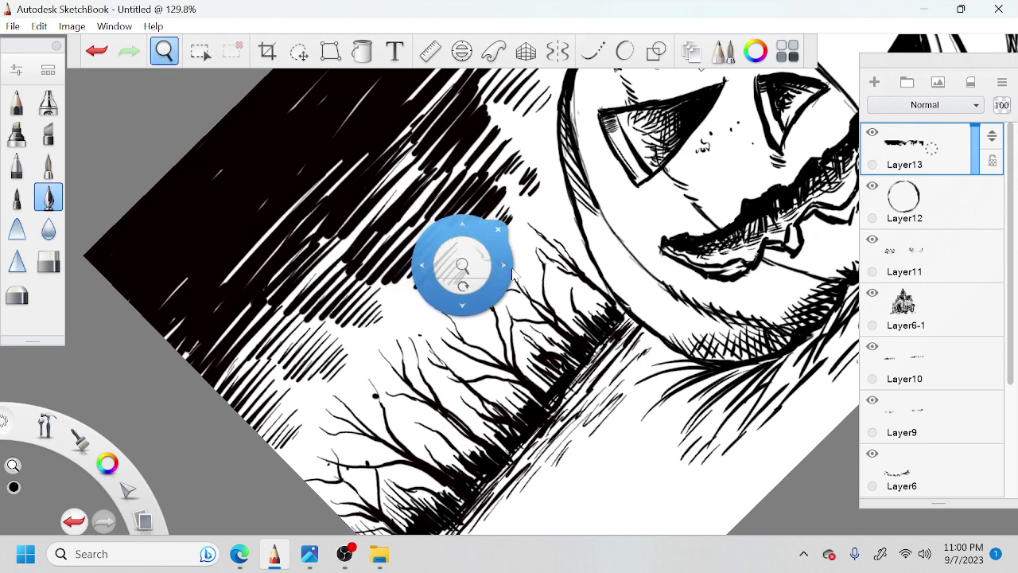
drag(592, 116, 495, 287)
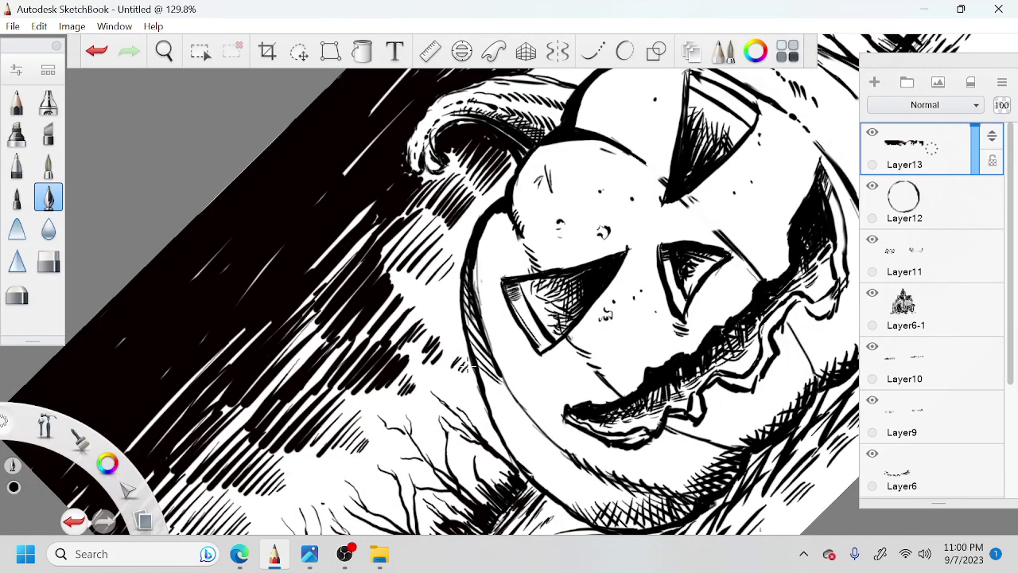
drag(426, 321, 453, 289)
mouse_move(417, 310)
mouse_down()
mouse_move(450, 274)
mouse_move(440, 273)
mouse_up()
drag(386, 319, 460, 248)
drag(427, 275, 469, 221)
drag(394, 285, 463, 216)
mouse_move(389, 282)
mouse_down()
mouse_move(437, 230)
mouse_move(428, 224)
mouse_up()
drag(309, 270, 367, 211)
Step: Hatch the sky between the stem's base and the moon with fine strokes over the pumpkin's top
key(space)
drag(509, 159, 325, 380)
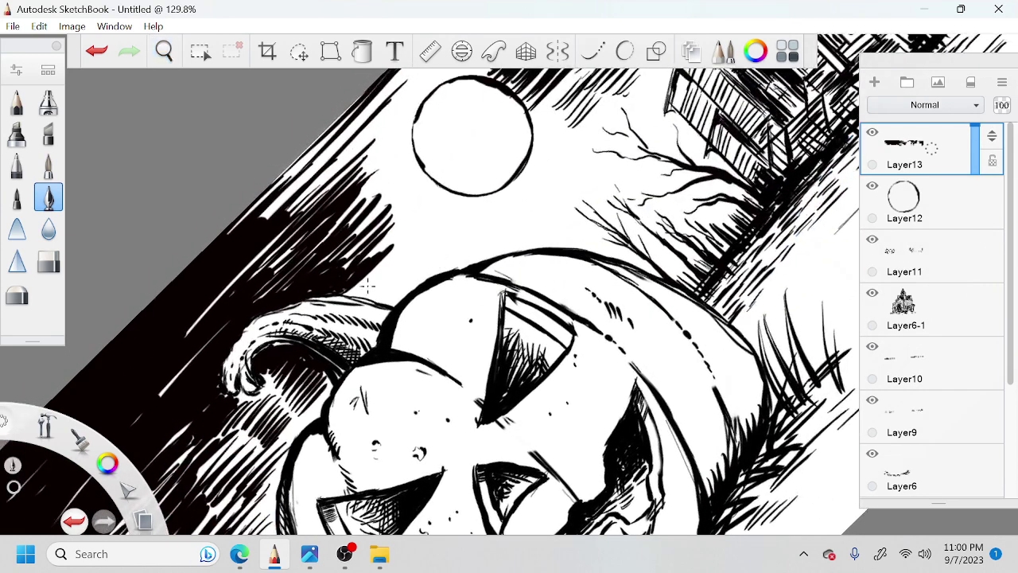
drag(354, 294, 400, 248)
drag(359, 299, 400, 259)
drag(375, 293, 405, 266)
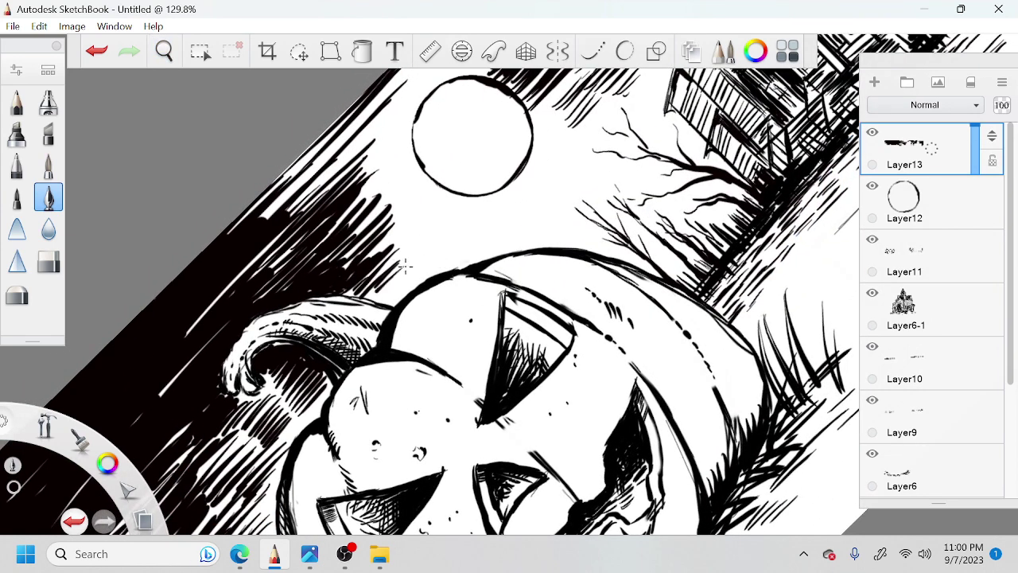
mouse_move(388, 299)
mouse_down()
mouse_move(429, 258)
mouse_move(437, 226)
mouse_up()
drag(390, 264, 435, 208)
mouse_move(381, 251)
mouse_down()
mouse_move(440, 195)
mouse_move(428, 194)
mouse_up()
drag(383, 229, 434, 169)
drag(389, 209, 419, 173)
drag(361, 227, 396, 189)
drag(364, 205, 404, 164)
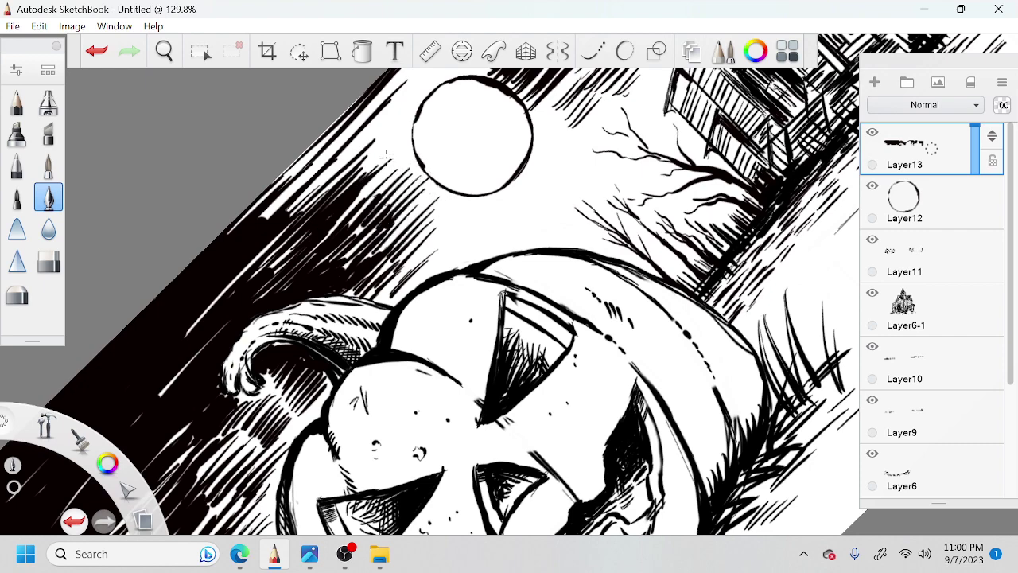
Step: Fill the white gaps between the moon and the canvas edge with strokes running up to the moon's outline
drag(302, 226, 365, 161)
mouse_move(287, 210)
mouse_down()
mouse_move(357, 148)
mouse_move(402, 124)
mouse_up()
drag(347, 170, 404, 111)
drag(339, 178, 408, 107)
key(space)
drag(563, 84, 472, 205)
drag(317, 227, 363, 178)
drag(315, 226, 367, 158)
drag(297, 213, 354, 156)
drag(345, 205, 382, 161)
drag(352, 202, 407, 160)
drag(389, 186, 431, 147)
Step: Darken the sky on the house side of the moon and hatch along the moon's lower rim
drag(442, 275, 489, 222)
drag(436, 268, 490, 215)
drag(441, 250, 493, 193)
drag(442, 233, 485, 188)
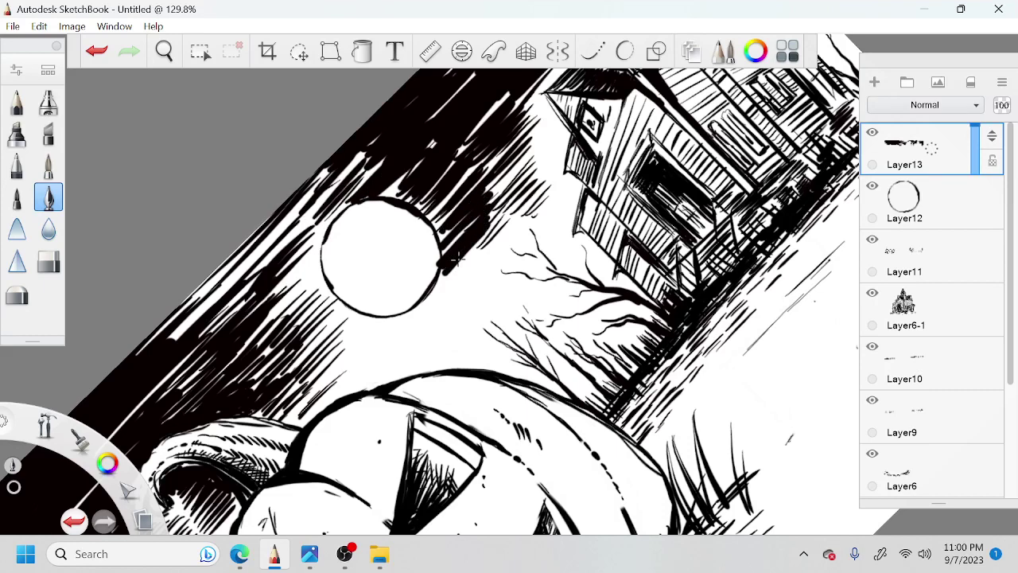
drag(450, 270, 419, 313)
mouse_move(372, 355)
mouse_down()
mouse_move(421, 306)
mouse_move(406, 308)
mouse_up()
mouse_move(334, 369)
mouse_down()
mouse_move(397, 315)
mouse_move(381, 315)
mouse_up()
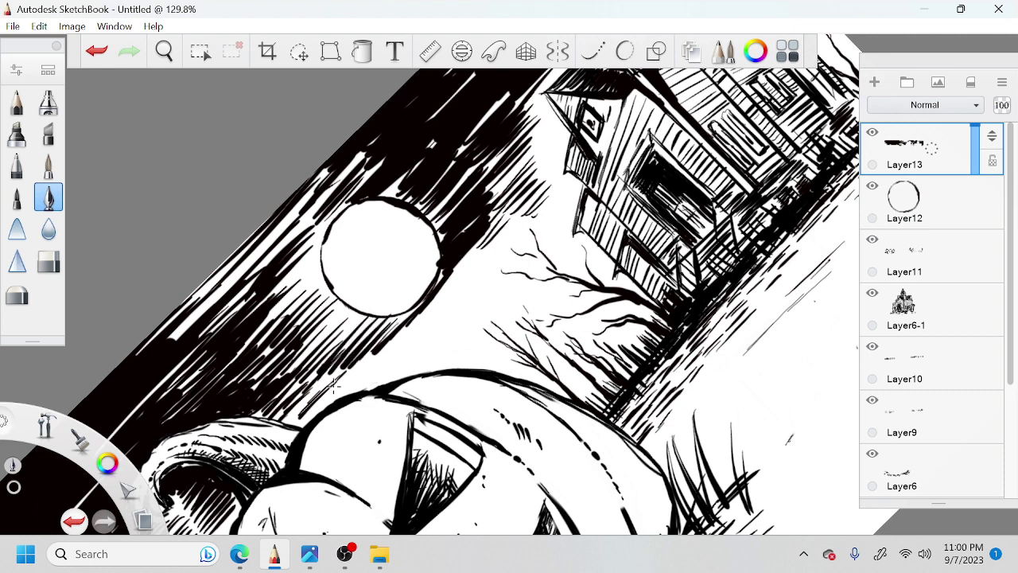
Step: Hatch the sky between the moon and the pumpkin's top edge, from the stem side to the bare branches
drag(315, 404, 353, 367)
drag(366, 369, 431, 309)
drag(398, 353, 458, 291)
drag(405, 355, 442, 319)
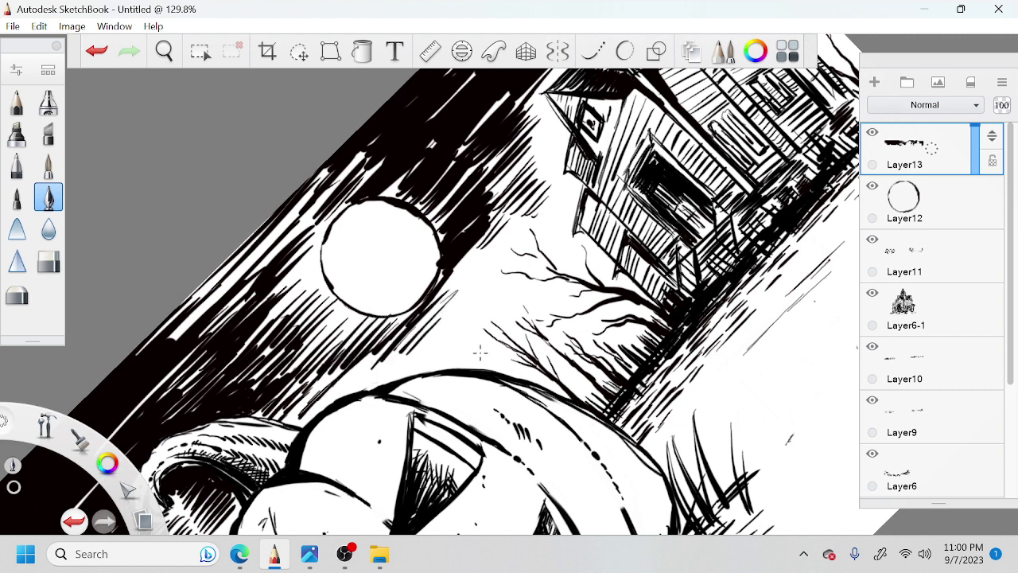
drag(458, 363, 481, 339)
drag(442, 363, 469, 334)
drag(419, 360, 455, 318)
drag(411, 358, 439, 328)
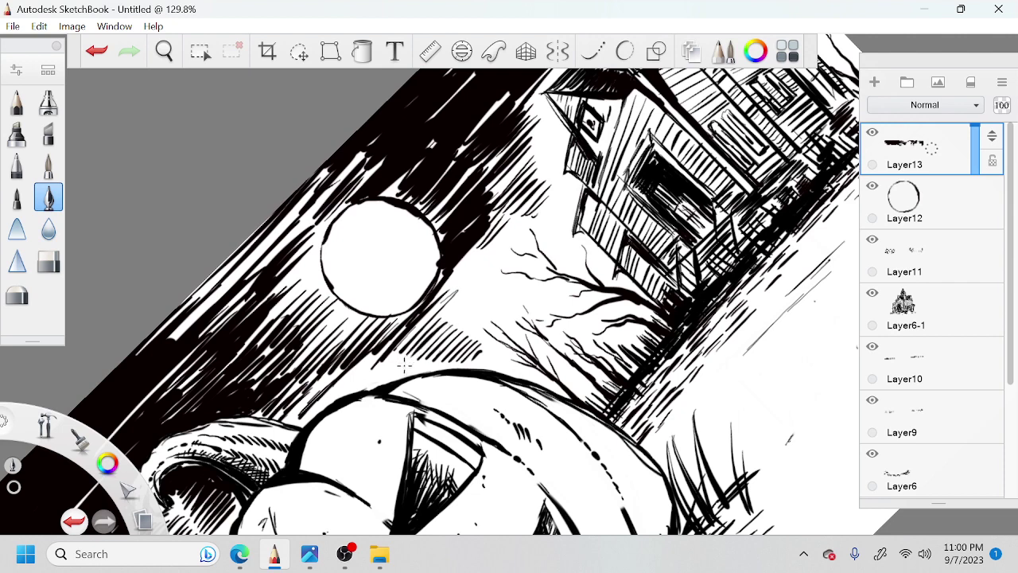
drag(366, 382, 398, 351)
drag(328, 401, 373, 358)
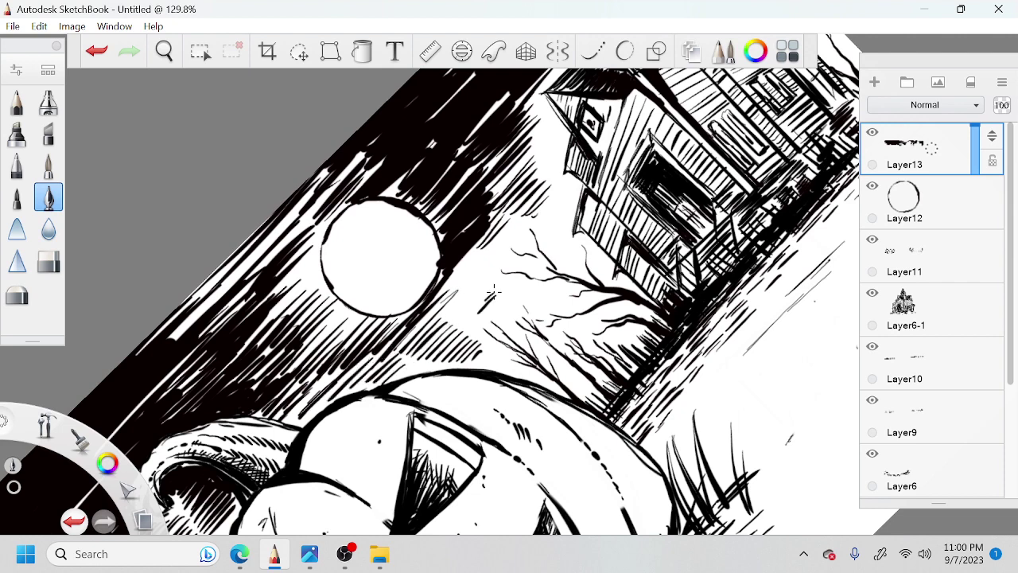
Step: Darken the sky under the moon with hatching, from the bare branches across to the stem side of the moon
drag(461, 326, 494, 291)
drag(452, 324, 482, 279)
mouse_move(442, 316)
mouse_down()
mouse_move(485, 268)
mouse_move(477, 260)
mouse_up()
drag(338, 376, 394, 318)
mouse_move(329, 368)
mouse_down()
mouse_move(376, 318)
mouse_move(353, 326)
mouse_up()
mouse_move(286, 373)
mouse_down()
mouse_move(345, 315)
mouse_move(320, 318)
mouse_up()
mouse_move(277, 347)
mouse_down()
mouse_move(323, 296)
mouse_move(321, 284)
mouse_up()
mouse_move(253, 339)
mouse_down()
mouse_move(305, 257)
mouse_move(296, 271)
mouse_up()
drag(189, 356, 252, 277)
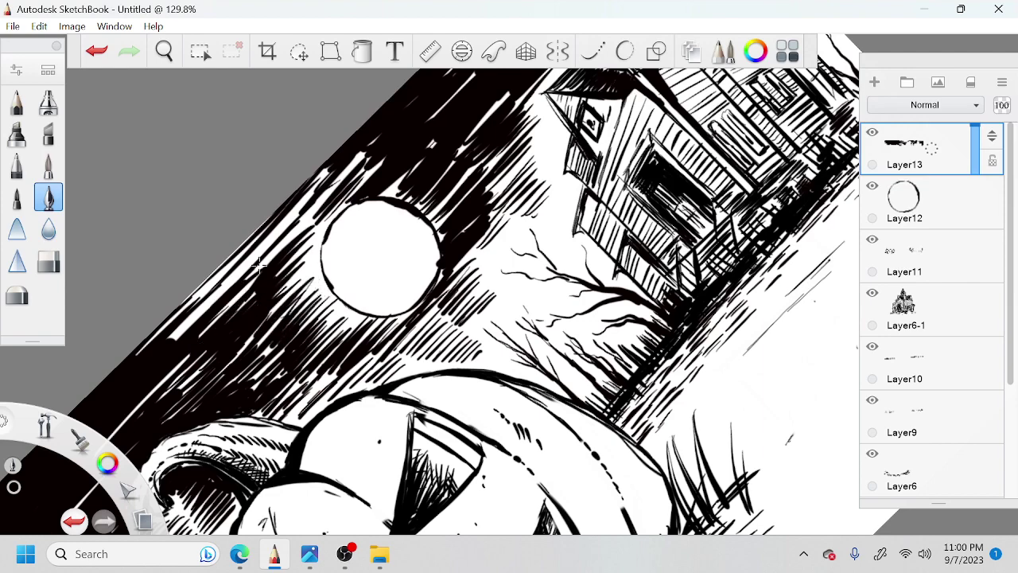
Step: Fill the white gaps along the canvas's upper edge on the stem side of the moon with black strokes
drag(177, 340, 251, 253)
drag(167, 339, 262, 234)
drag(206, 282, 315, 182)
mouse_move(190, 305)
mouse_down()
mouse_move(212, 272)
mouse_move(333, 182)
mouse_up()
drag(248, 286, 319, 208)
drag(199, 337, 224, 310)
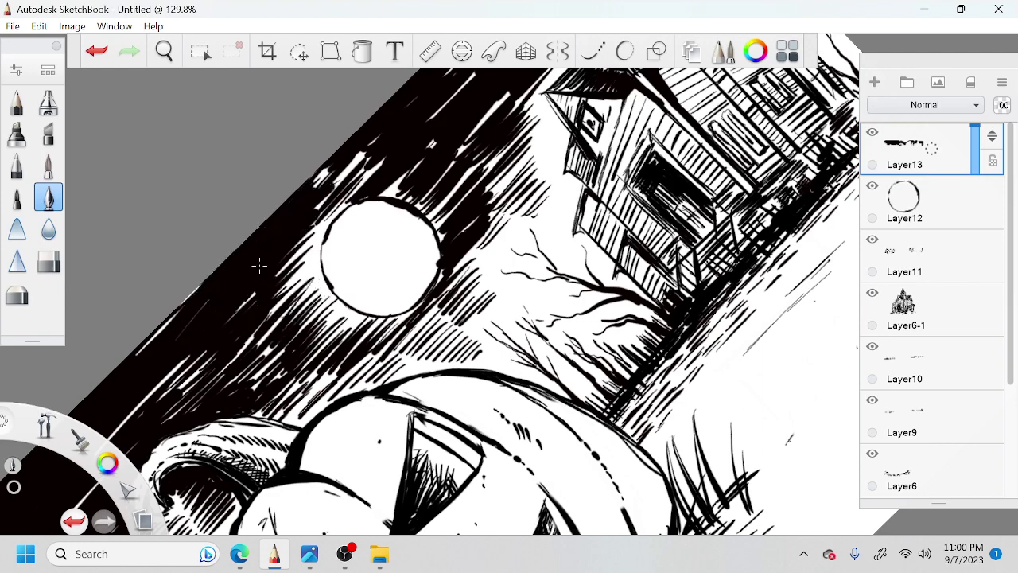
Step: Thicken the black strokes leading up to the moon's rim between the stem side and the canvas edge
drag(273, 285, 322, 231)
drag(274, 298, 299, 269)
drag(293, 270, 366, 151)
drag(312, 210, 368, 160)
mouse_move(444, 153)
mouse_down()
mouse_move(419, 197)
mouse_move(363, 239)
mouse_up()
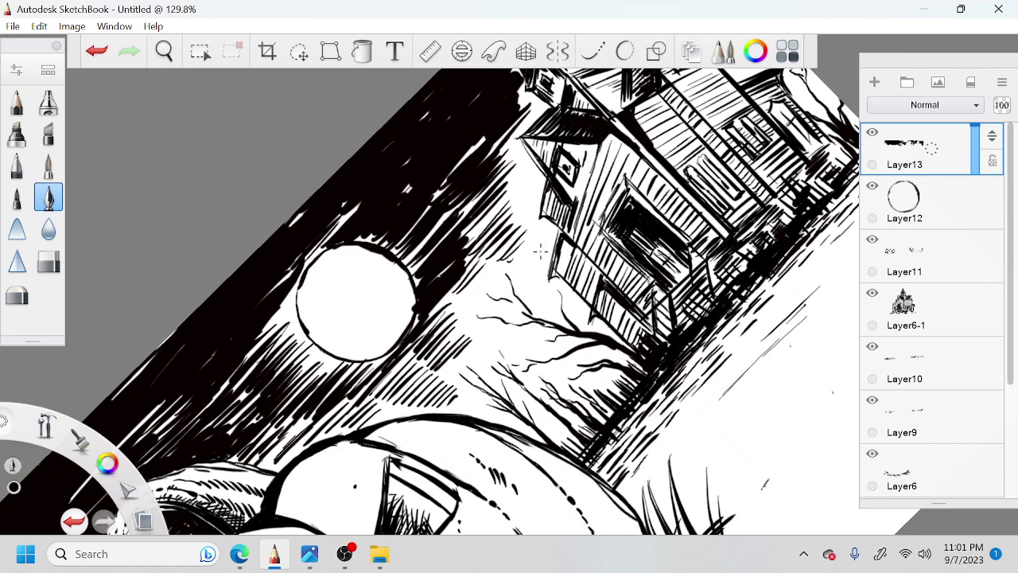
Step: Hatch the sky between the moon and the house roof, tapering the strokes toward the house
drag(531, 196, 512, 214)
mouse_move(536, 180)
mouse_down()
mouse_move(506, 213)
mouse_move(500, 207)
mouse_up()
drag(515, 173, 487, 199)
drag(494, 181, 450, 215)
key(space)
mouse_move(526, 300)
mouse_down()
mouse_move(513, 312)
mouse_move(506, 376)
mouse_up()
drag(550, 430, 491, 261)
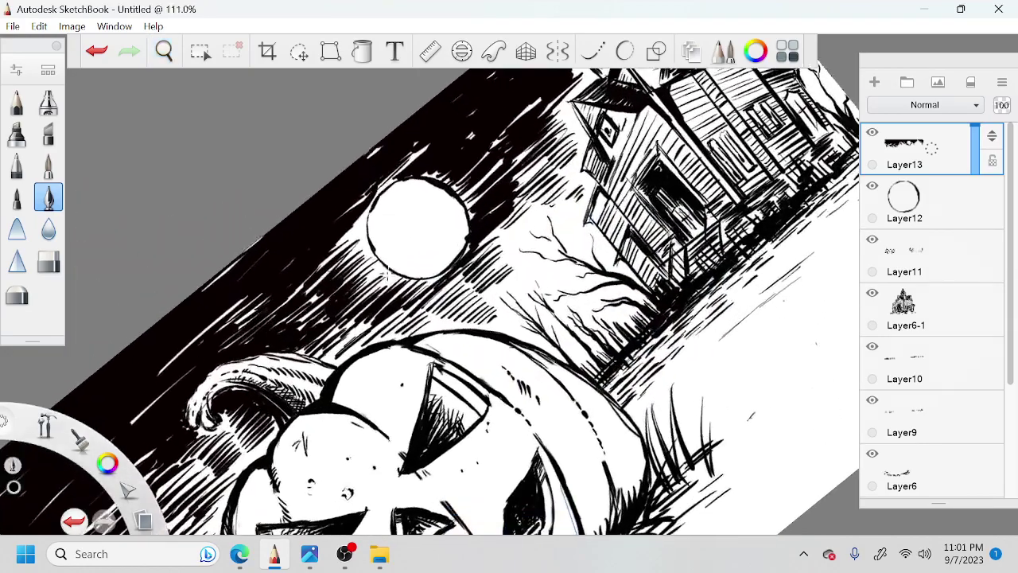
Step: Close the remaining white gaps around the moon's stem-side and upper rim with short black strokes
drag(387, 269, 353, 301)
mouse_move(379, 254)
mouse_down()
mouse_move(347, 282)
mouse_move(338, 269)
mouse_up()
drag(364, 239, 308, 278)
drag(362, 222, 330, 254)
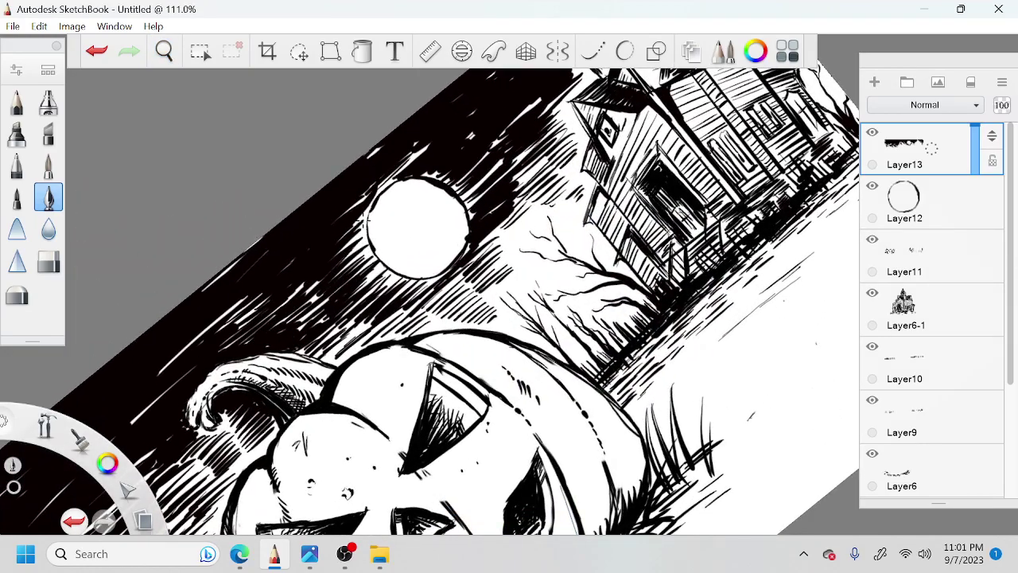
drag(396, 174, 377, 192)
drag(420, 151, 378, 192)
mouse_move(371, 188)
mouse_down()
mouse_move(335, 221)
mouse_move(354, 224)
mouse_up()
key(space)
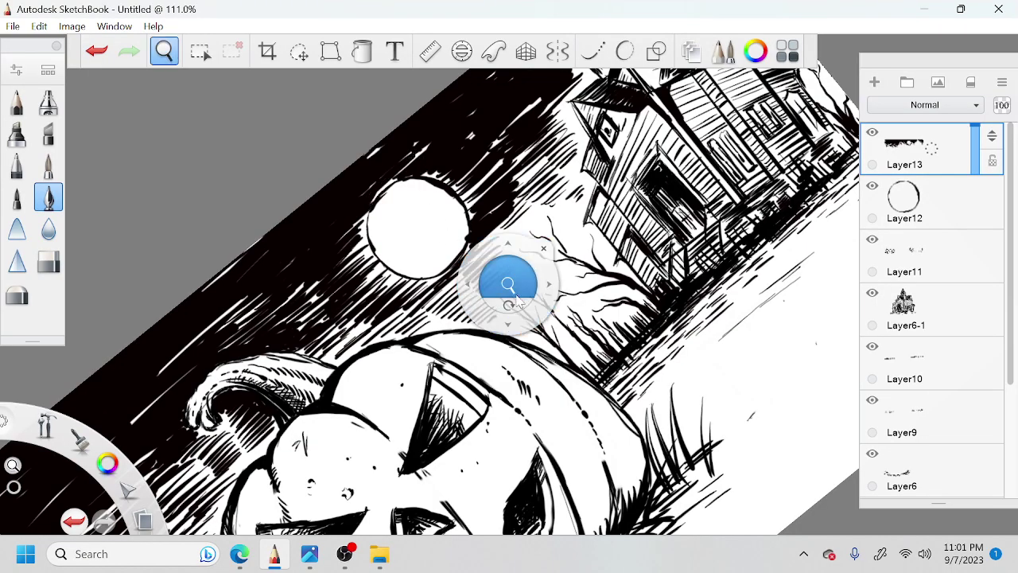
mouse_move(512, 289)
mouse_down()
mouse_move(461, 297)
mouse_move(491, 324)
mouse_move(479, 315)
mouse_up()
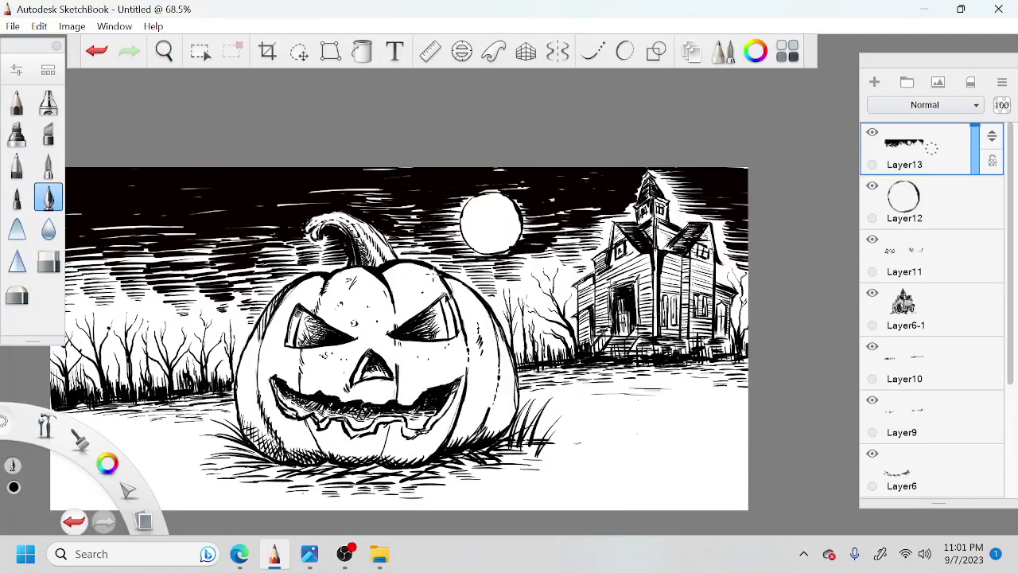
Step: Add a new layer above the sky hatching and set the brush colour to white
click(948, 148)
click(945, 97)
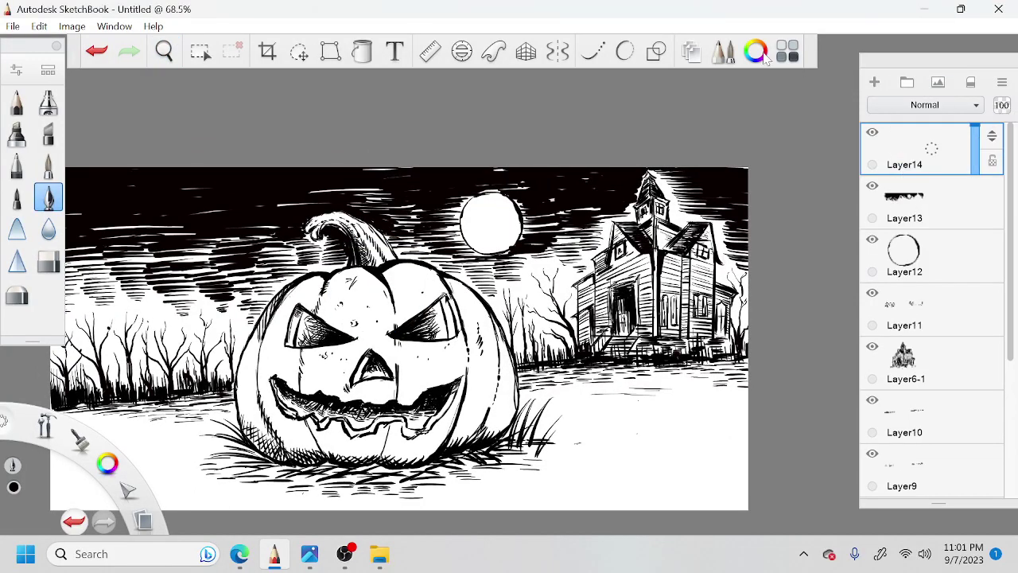
click(756, 52)
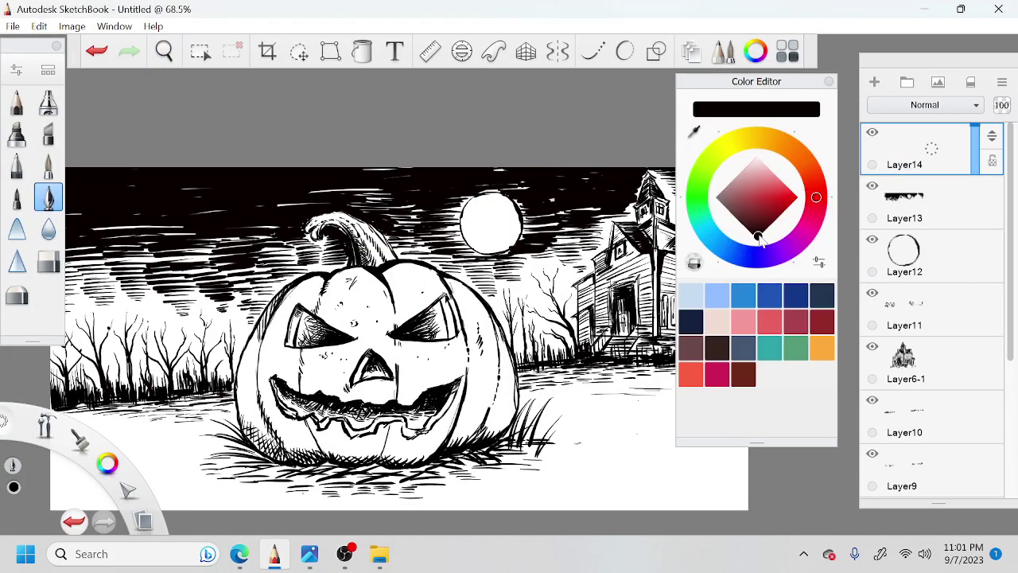
drag(760, 239, 759, 151)
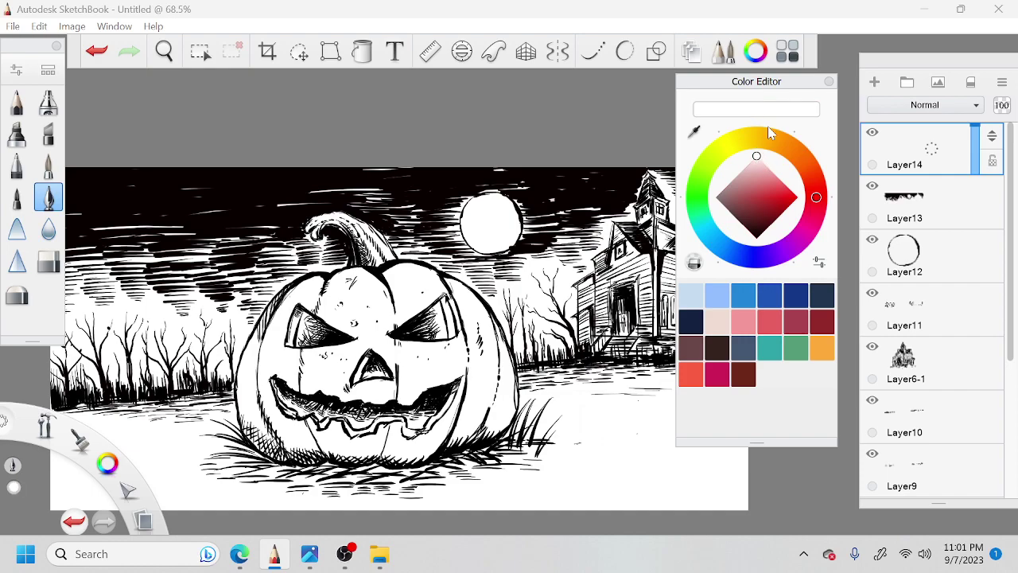
click(828, 81)
Step: Draw a wavy white cloud outline in the black sky between the pumpkin stem and the moon
key(space)
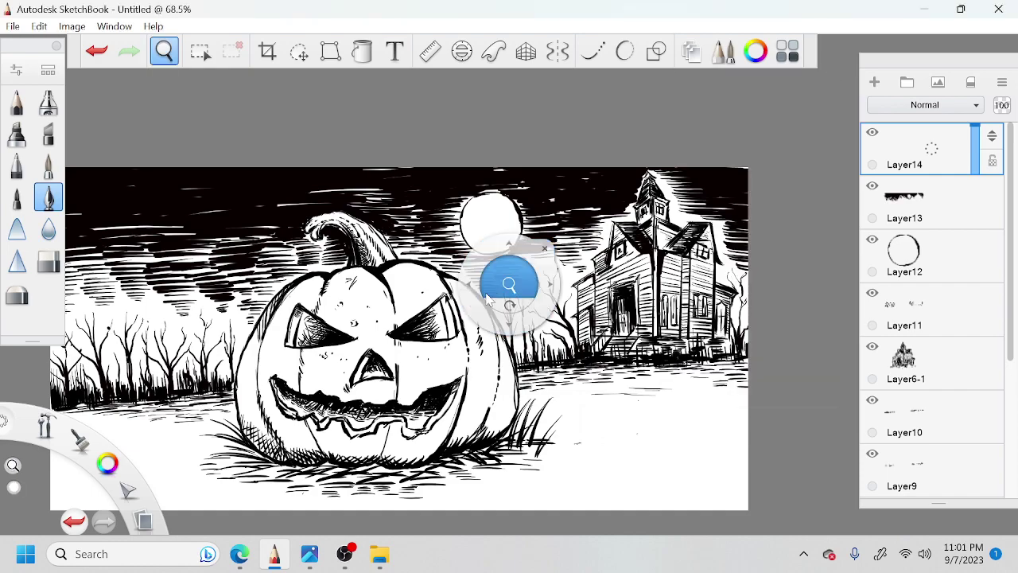
drag(510, 289, 551, 291)
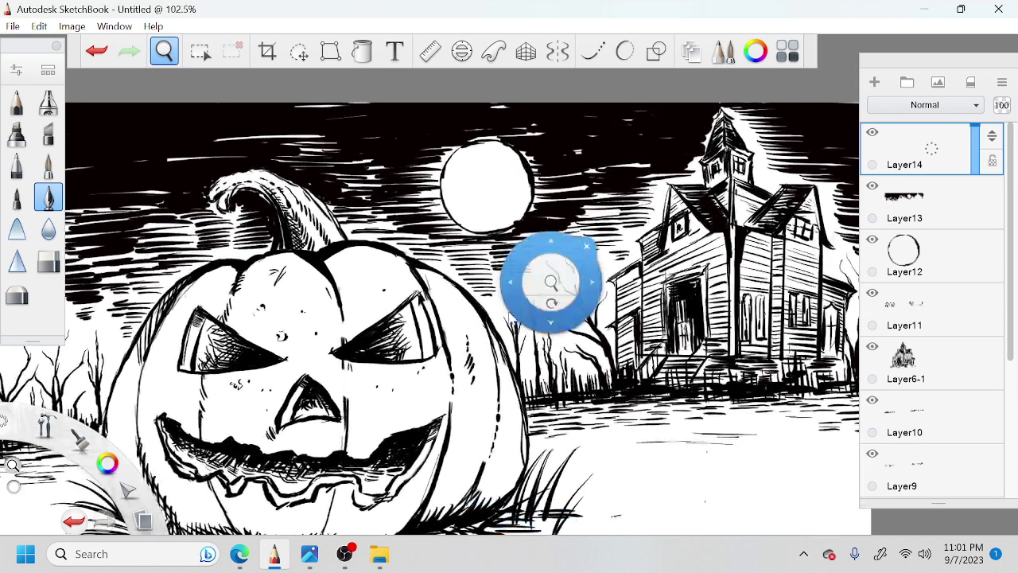
drag(469, 320, 486, 375)
drag(513, 413, 572, 387)
drag(569, 384, 636, 318)
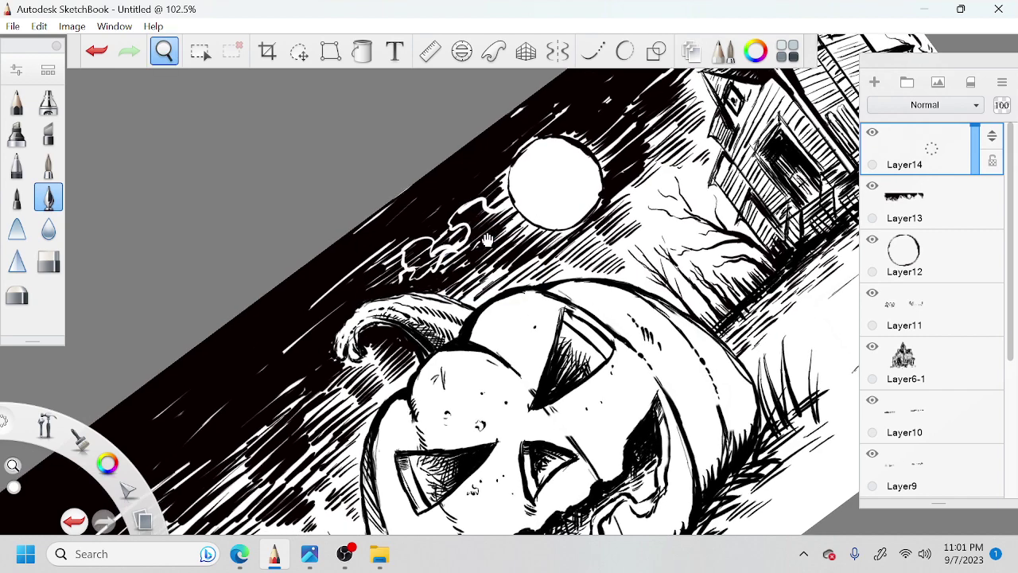
Step: Outline a second white cloud in the sky beyond the tip of the pumpkin stem
drag(401, 274, 493, 227)
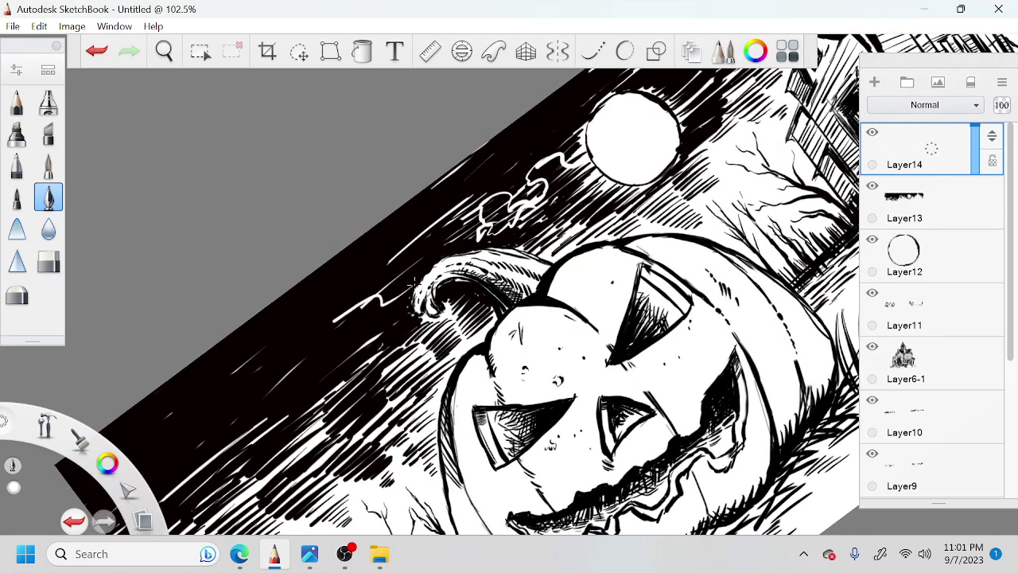
drag(346, 351, 299, 390)
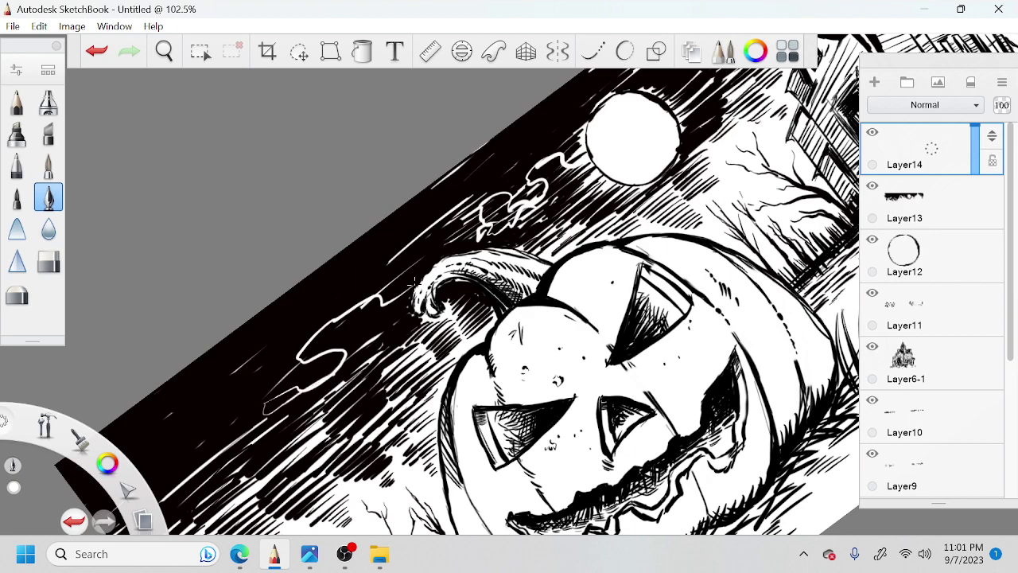
drag(380, 301, 312, 339)
Step: Draw white cloud outlines in the sky between the moon and the house
key(space)
drag(469, 278, 354, 383)
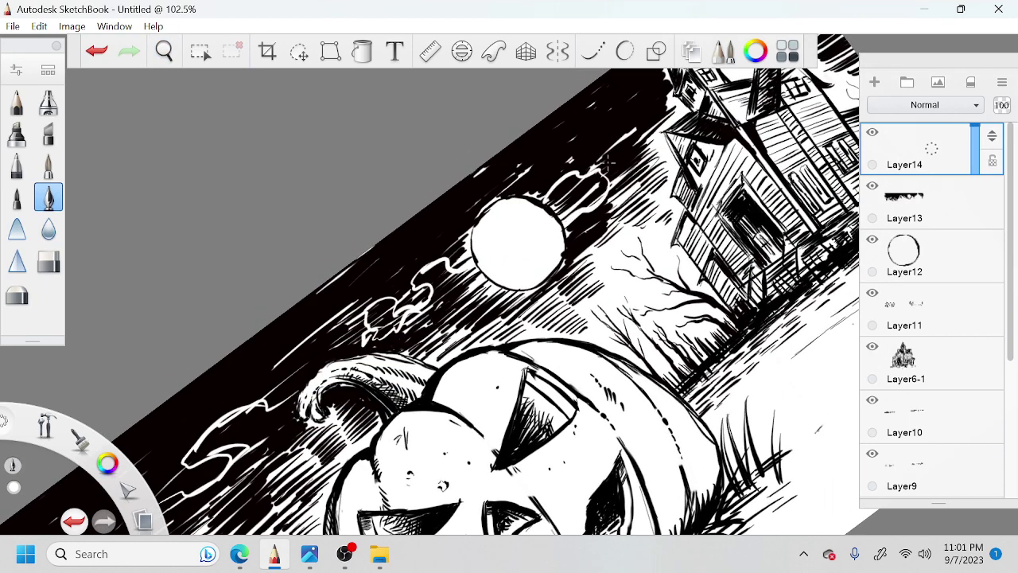
key(space)
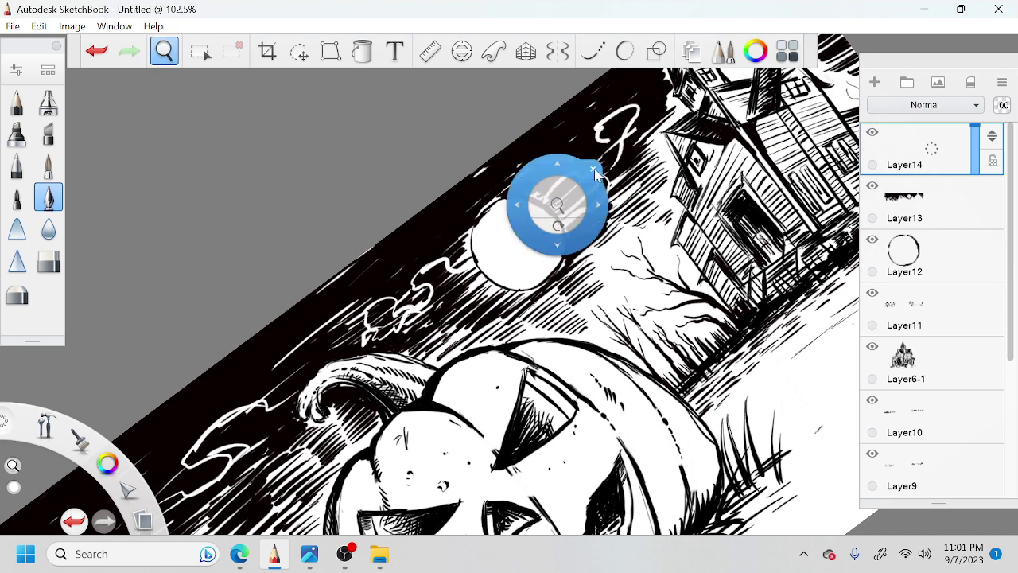
Step: Draw a black cloud outline across the moon's face and erase the moon's rim on its own layer where the cloud crosses
click(755, 51)
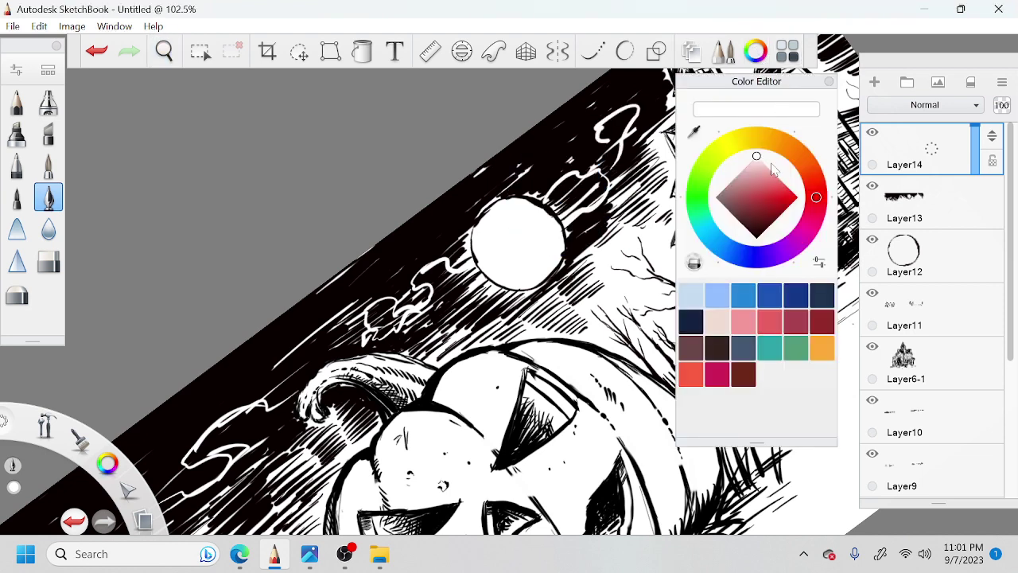
drag(773, 168, 755, 253)
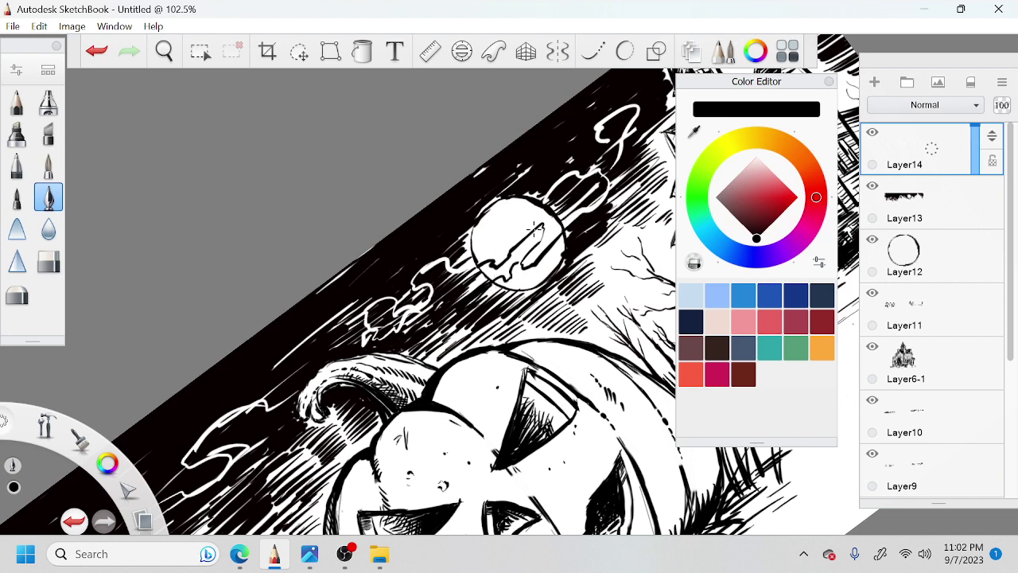
click(930, 252)
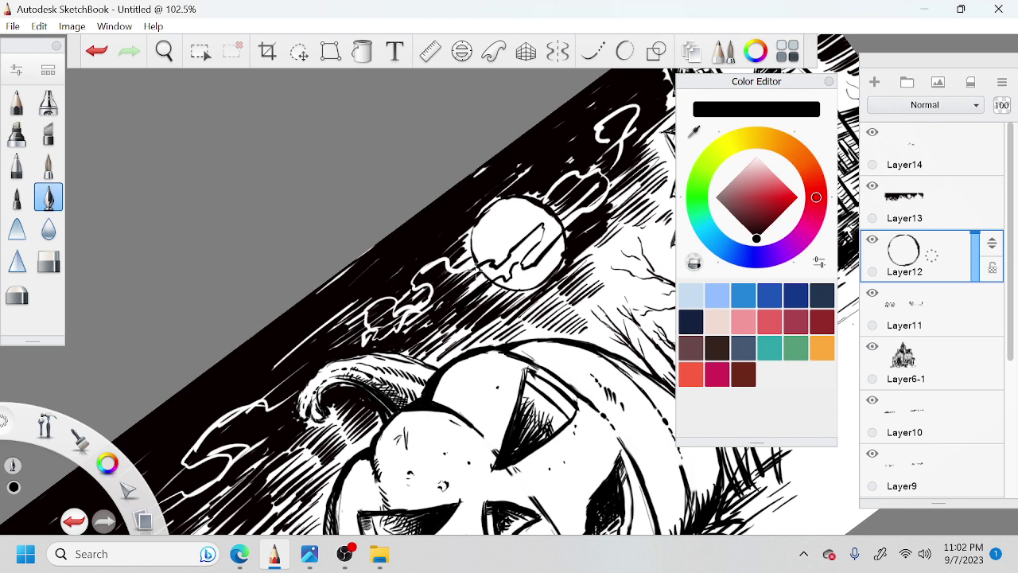
key(e)
click(828, 82)
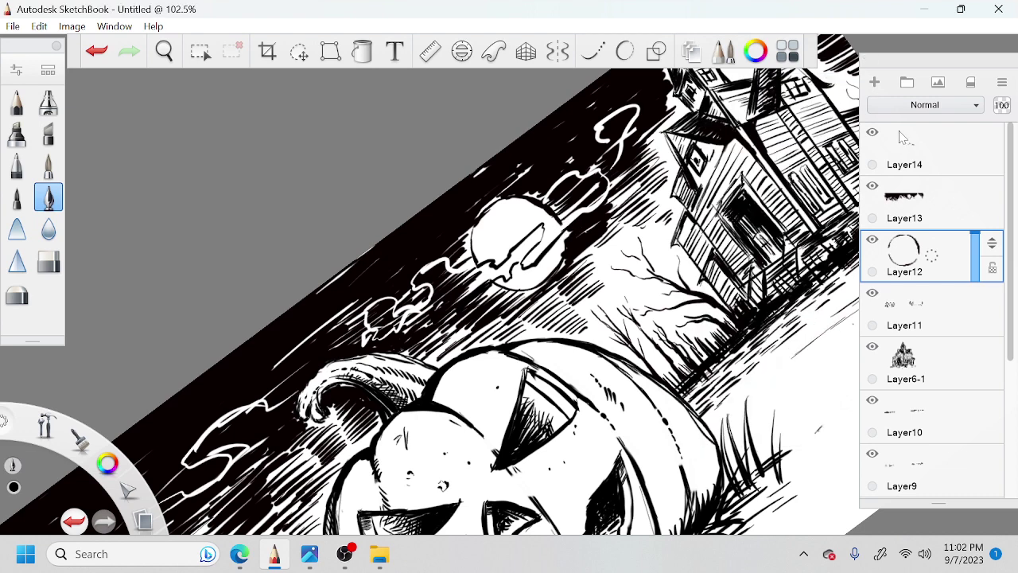
Step: Return to the cloud layer, switch the brush to white and add lines to the cloud beyond the stem tip
click(948, 153)
key(space)
drag(580, 287, 634, 230)
click(756, 51)
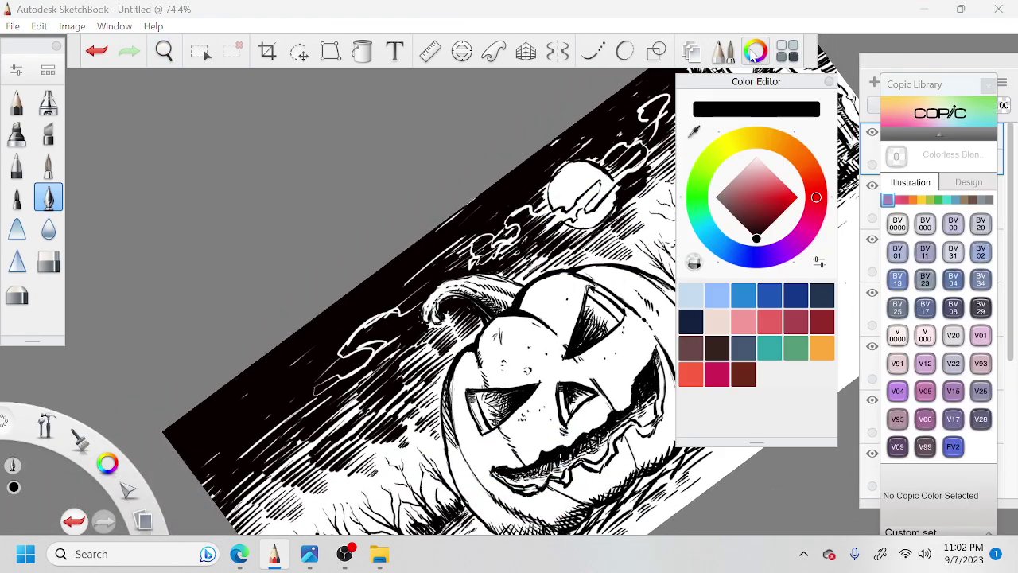
click(761, 206)
drag(761, 206, 756, 156)
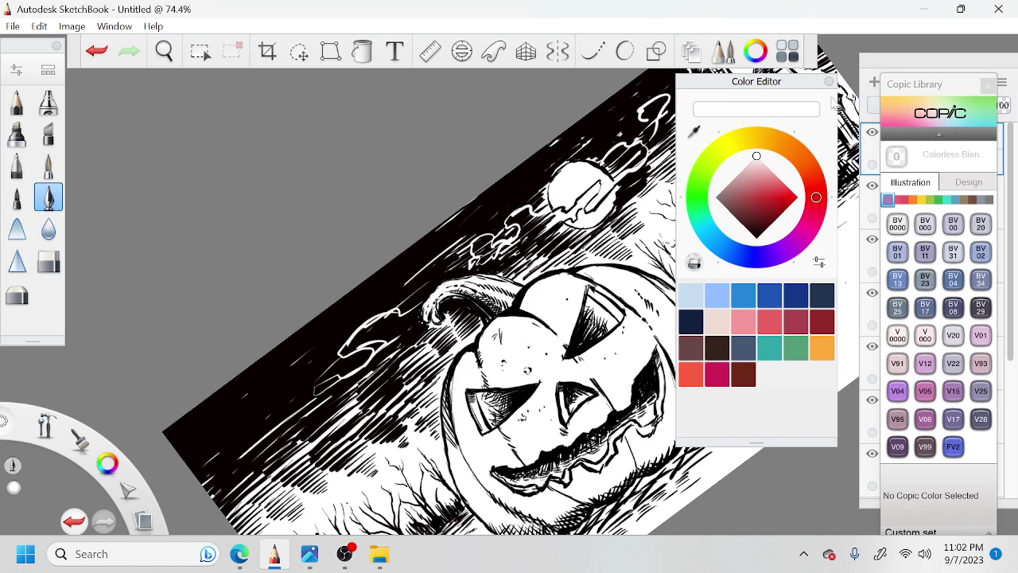
click(828, 81)
key(space)
drag(568, 312, 634, 247)
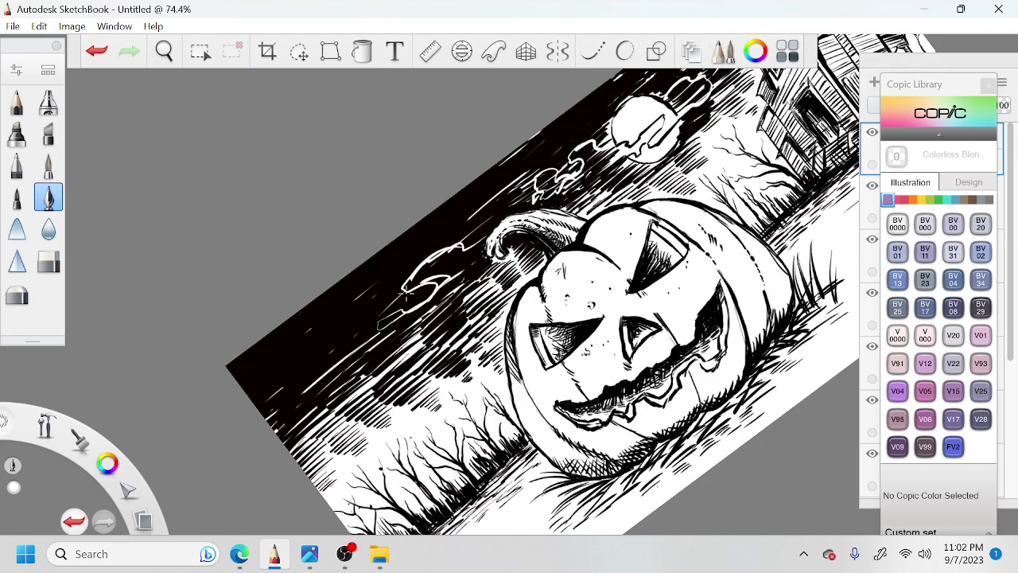
drag(403, 291, 391, 311)
Step: Add short curved white glow strokes around the moon's upper stem-side rim
key(space)
mouse_move(605, 256)
mouse_down()
mouse_move(741, 207)
mouse_move(636, 339)
mouse_up()
mouse_move(562, 241)
mouse_down()
mouse_move(484, 186)
mouse_move(469, 216)
mouse_up()
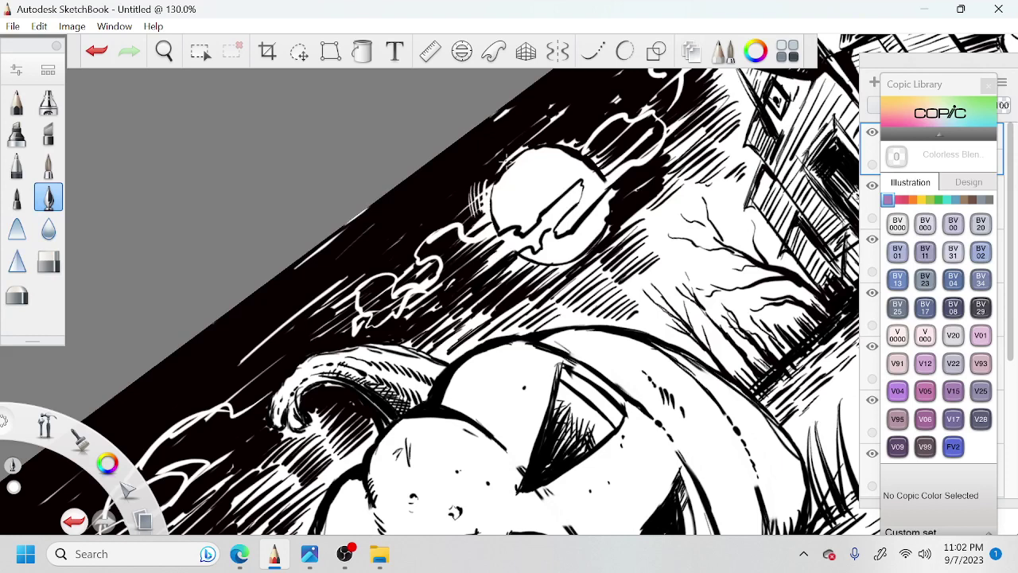
drag(512, 150, 490, 161)
Step: Continue the curved white glow strokes around the moon's lower rim facing the pumpkin
key(space)
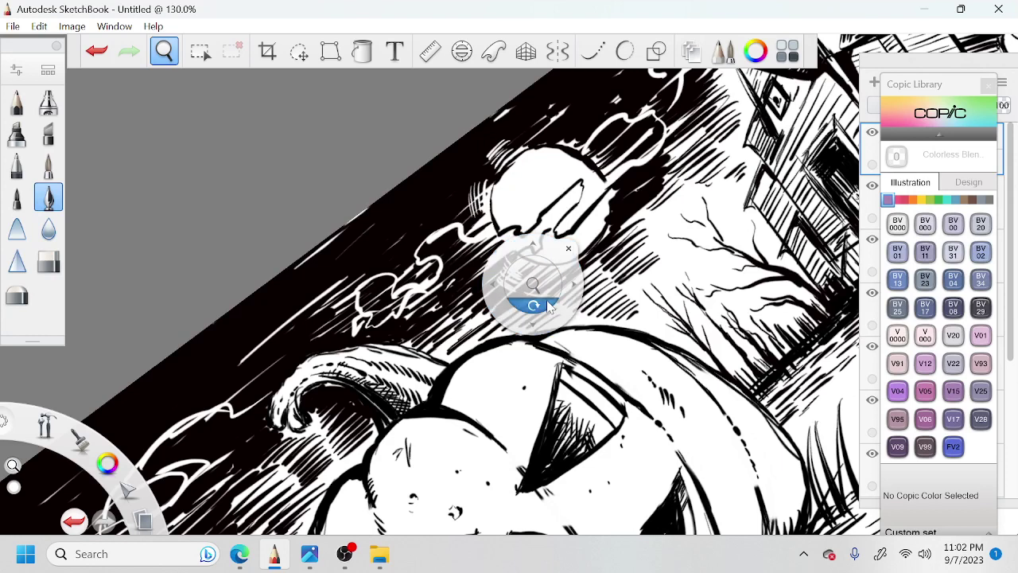
mouse_move(547, 303)
mouse_down()
mouse_move(479, 316)
mouse_move(513, 366)
mouse_up()
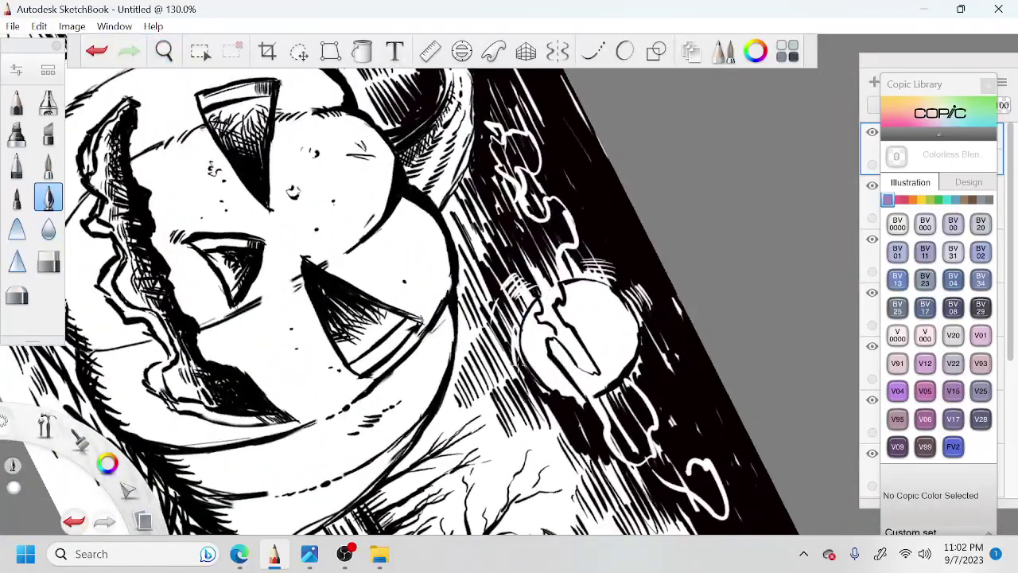
drag(512, 327, 501, 384)
key(space)
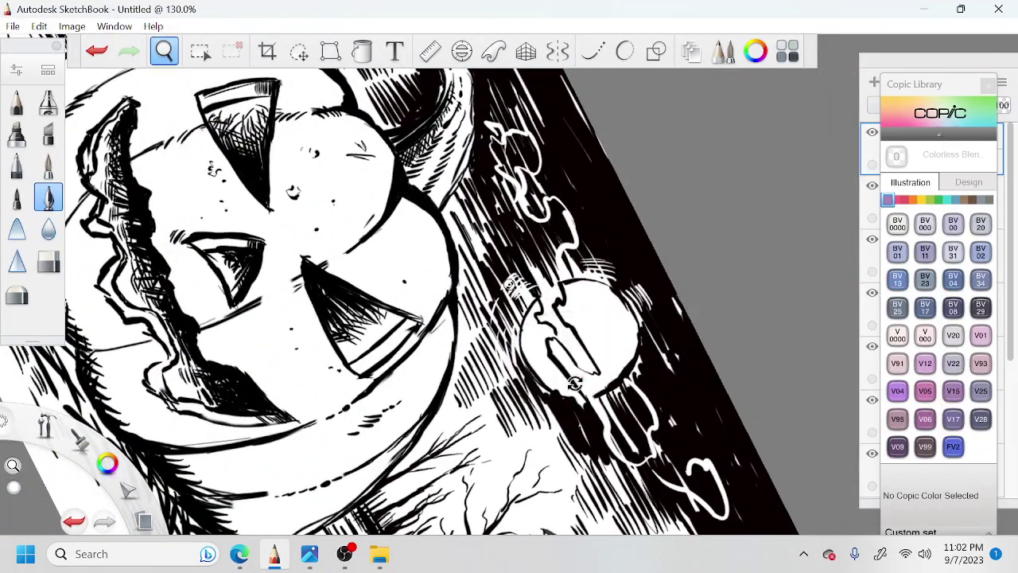
mouse_move(563, 387)
mouse_down()
mouse_move(452, 364)
mouse_move(401, 367)
mouse_move(380, 387)
mouse_move(400, 397)
mouse_up()
key(space)
drag(390, 374, 397, 385)
Step: Build up rows of curved white glow strokes beside the moon's house-side rim, around the cloud outline
key(space)
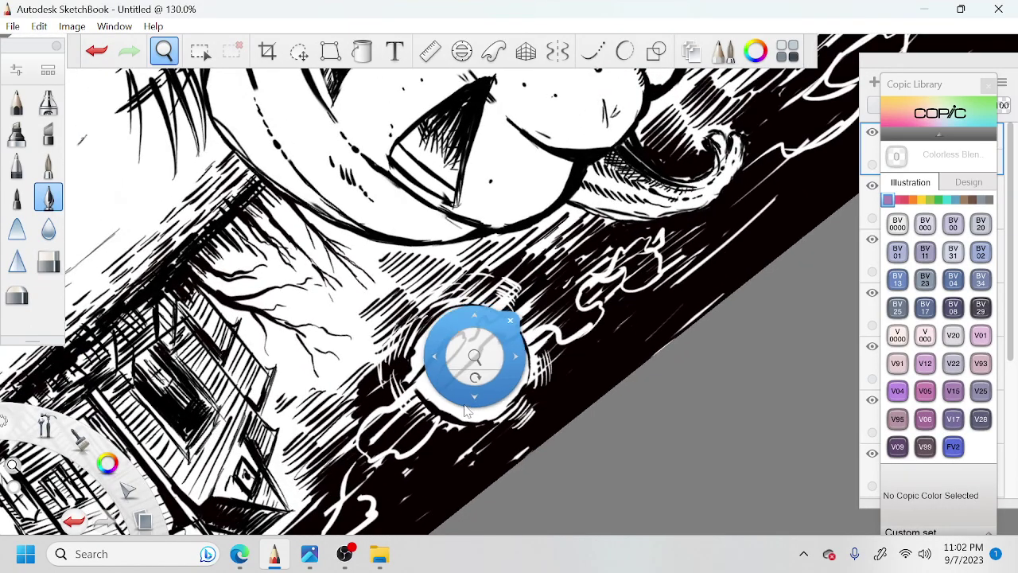
drag(491, 372, 426, 326)
drag(358, 287, 354, 305)
drag(374, 326, 361, 350)
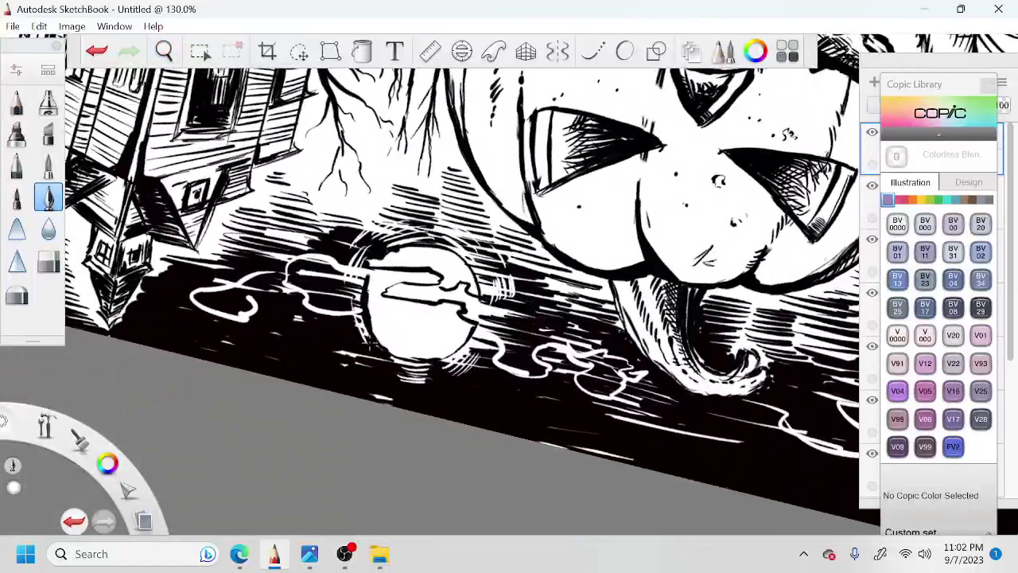
drag(350, 292, 346, 310)
drag(359, 315, 353, 345)
drag(344, 285, 338, 310)
drag(349, 322, 344, 341)
drag(334, 285, 330, 310)
drag(338, 315, 333, 339)
drag(326, 299, 320, 310)
drag(333, 315, 324, 341)
drag(327, 313, 320, 339)
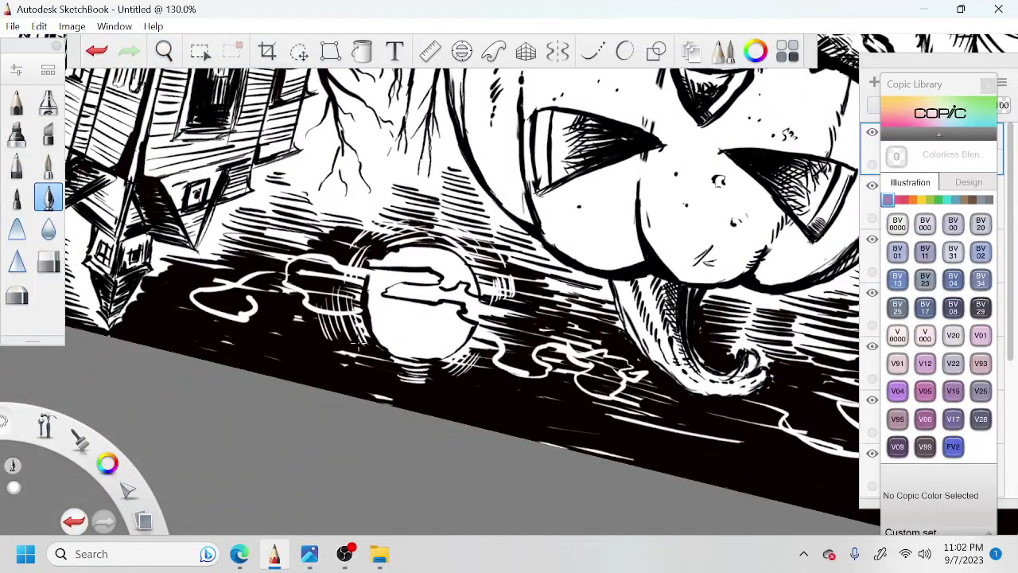
Step: Extend the white glow arcs at the upper and lower ends of the moon's house side
drag(382, 342, 360, 362)
mouse_move(370, 350)
mouse_down()
mouse_move(358, 369)
mouse_move(417, 394)
mouse_up()
drag(353, 247, 334, 259)
mouse_move(350, 235)
mouse_down()
mouse_move(331, 256)
mouse_move(334, 248)
mouse_up()
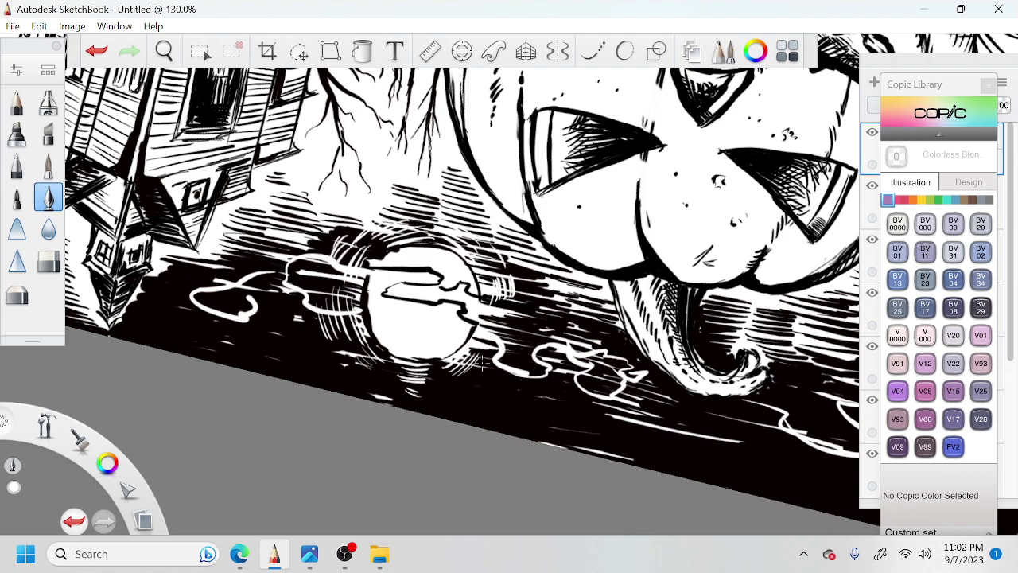
Step: Add outer rows of curved white glow strokes on the moon's stem side
drag(490, 358, 477, 374)
drag(506, 314, 501, 334)
drag(515, 310, 512, 330)
drag(525, 292, 525, 320)
drag(533, 280, 526, 314)
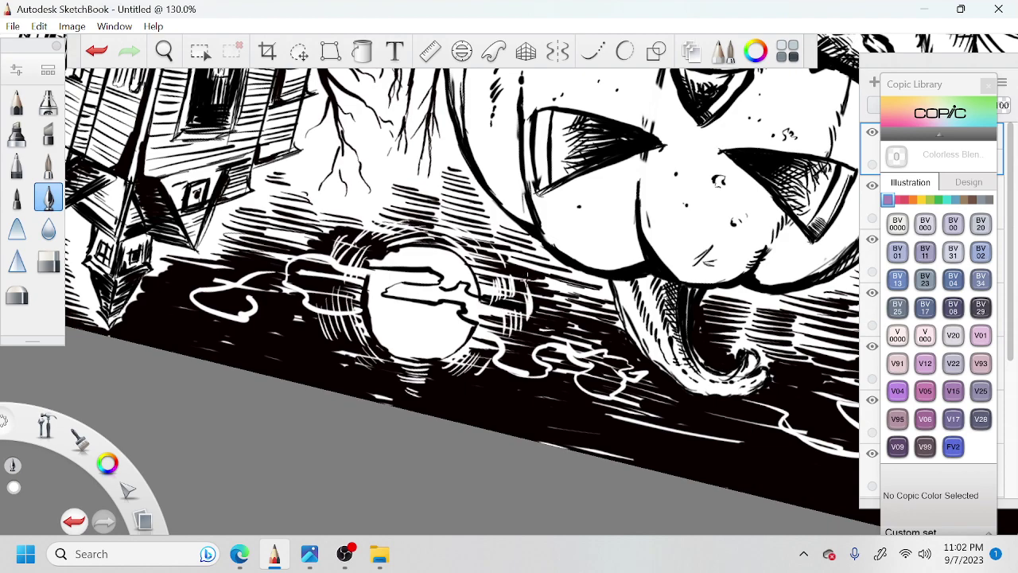
key(space)
drag(477, 272, 663, 89)
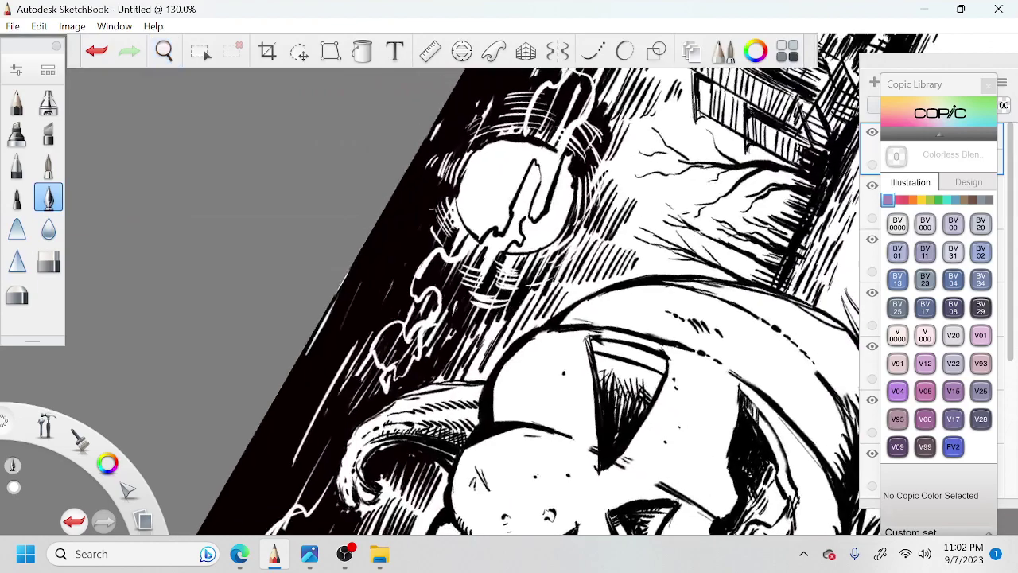
drag(434, 199, 415, 251)
key(space)
drag(580, 266, 491, 382)
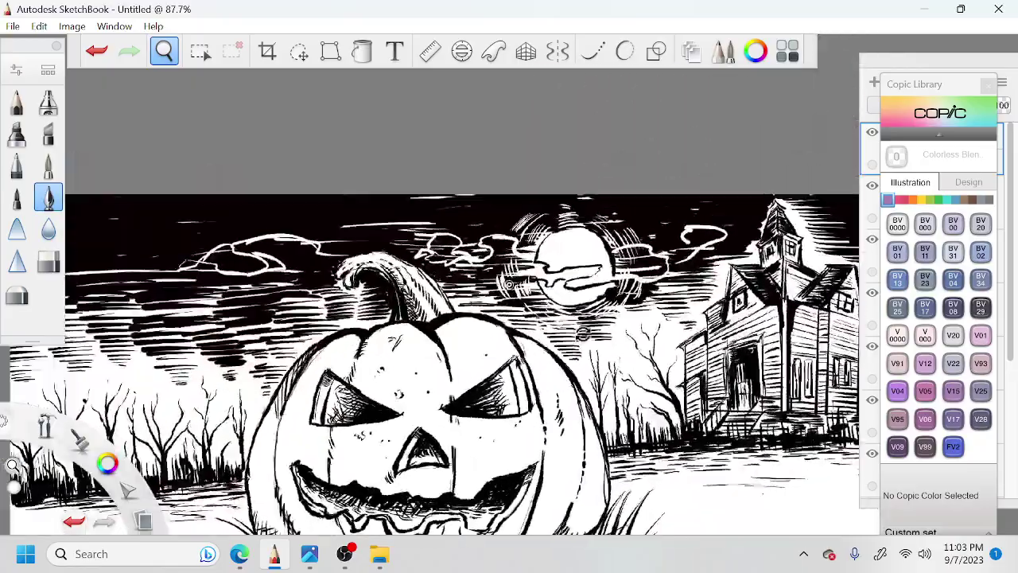
Step: Set the pen colour to black for inking on the white ground beside the pumpkin
key(space)
drag(708, 488, 591, 300)
drag(669, 311, 654, 334)
scroll(674, 322, up, 5)
click(756, 51)
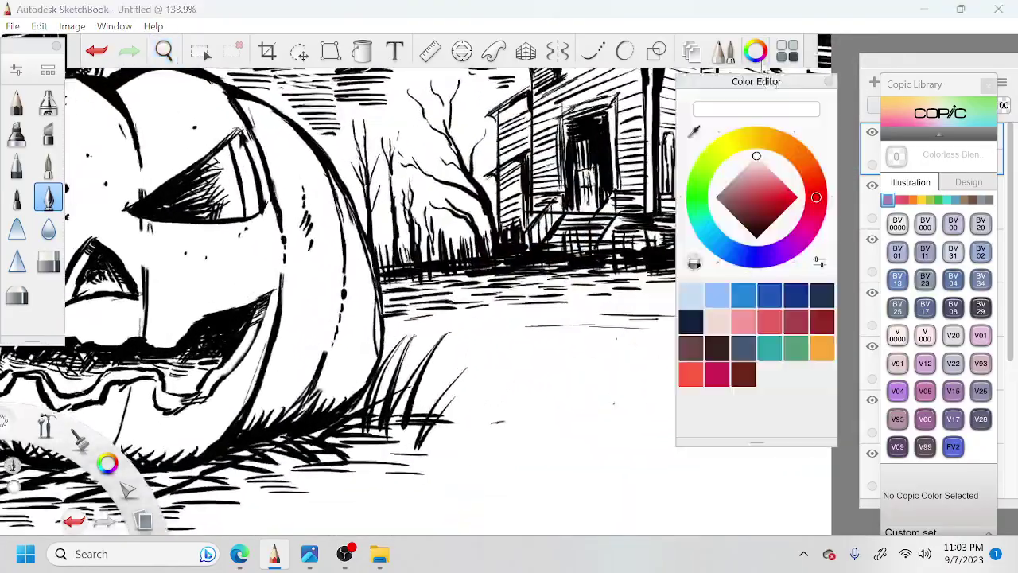
drag(766, 208, 756, 240)
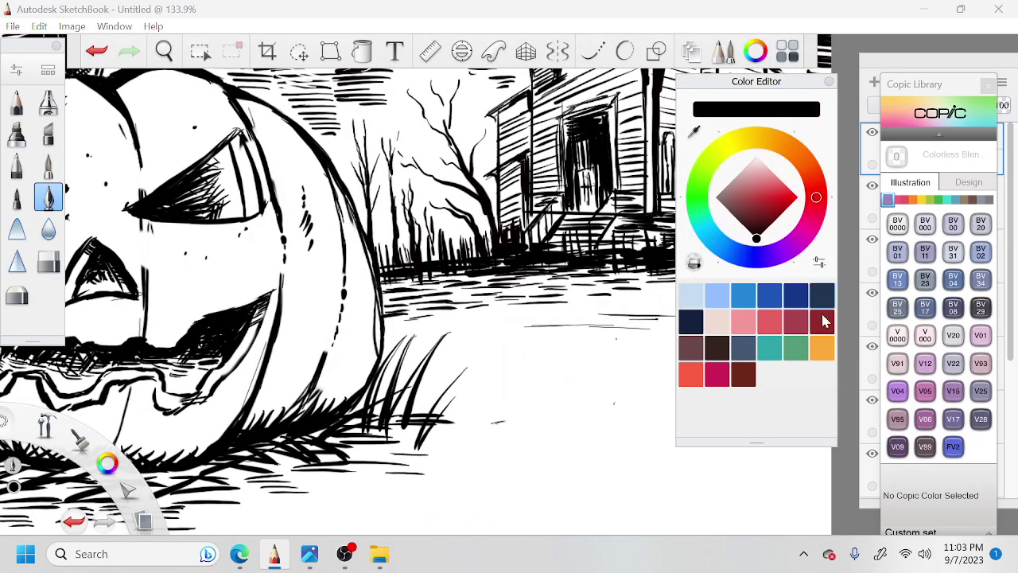
click(828, 81)
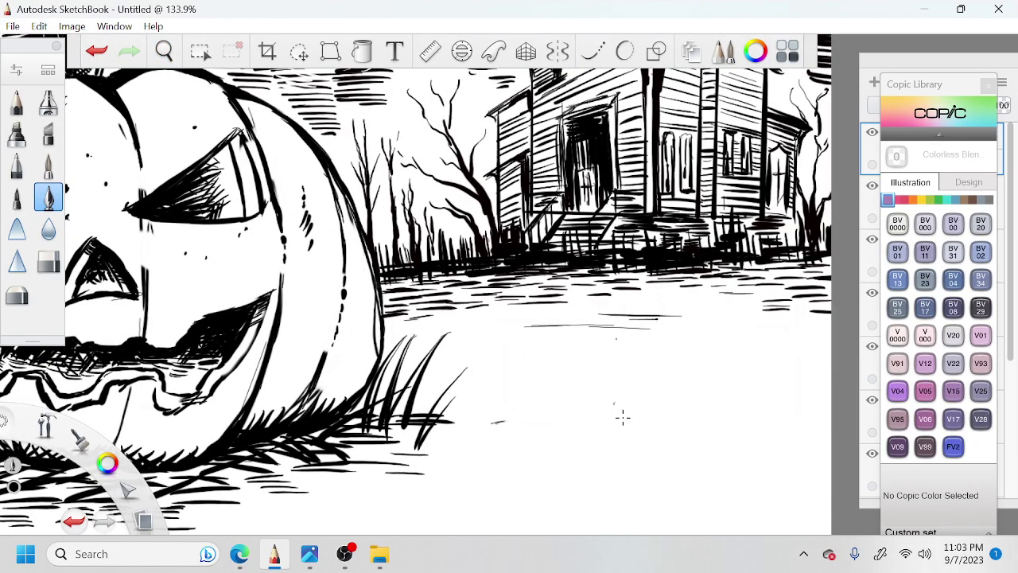
Step: Hand-letter the artist's initials in bold black strokes on the blank ground between the pumpkin's grass and the canvas corner below the house
drag(653, 394, 570, 451)
drag(606, 493, 609, 419)
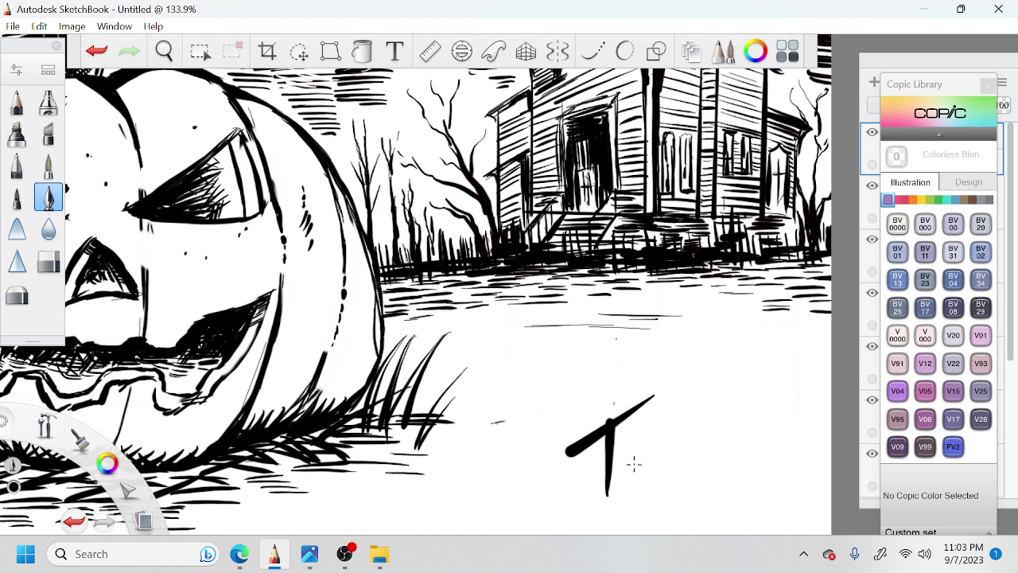
mouse_move(632, 475)
mouse_down()
mouse_move(632, 442)
mouse_move(602, 508)
mouse_move(621, 440)
mouse_move(647, 461)
mouse_move(641, 434)
mouse_up()
key(ctrl+z)
key(ctrl+z)
drag(606, 472, 644, 436)
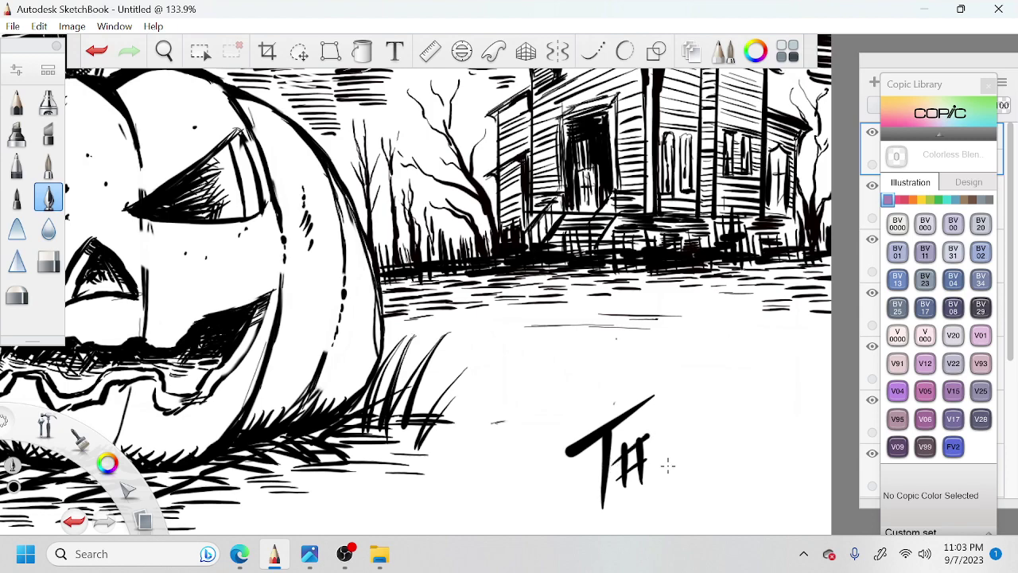
mouse_move(658, 496)
mouse_down()
mouse_move(664, 435)
mouse_move(682, 485)
mouse_move(696, 434)
mouse_move(690, 497)
mouse_move(726, 450)
mouse_move(709, 404)
mouse_move(713, 413)
mouse_up()
Step: Scatter black ink-splatter dots of varying sizes all around the signature lettering
key(space)
click(706, 389)
click(668, 343)
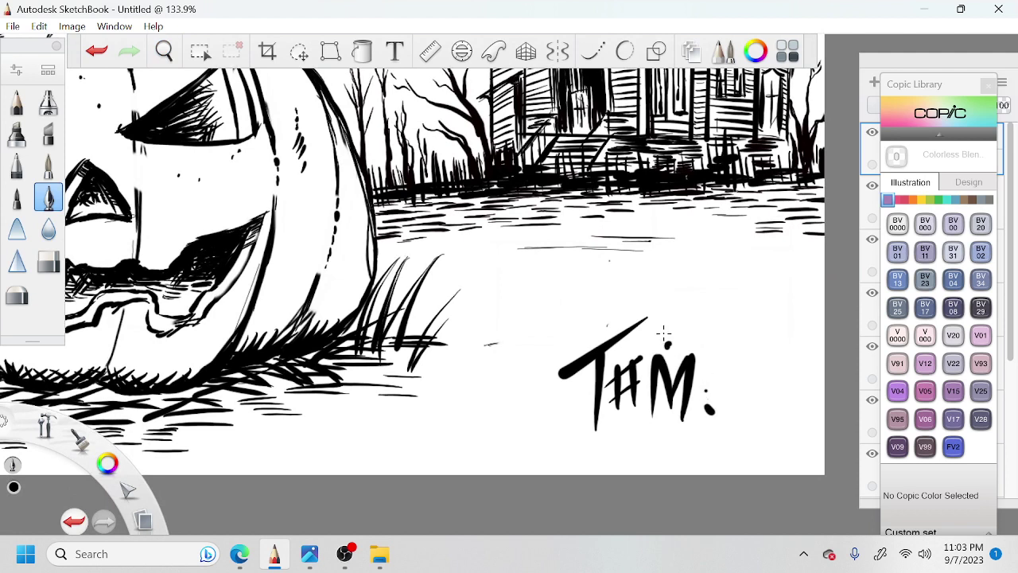
click(659, 337)
click(628, 314)
click(588, 335)
click(555, 340)
click(571, 389)
click(581, 383)
click(547, 412)
click(575, 423)
click(610, 427)
click(639, 419)
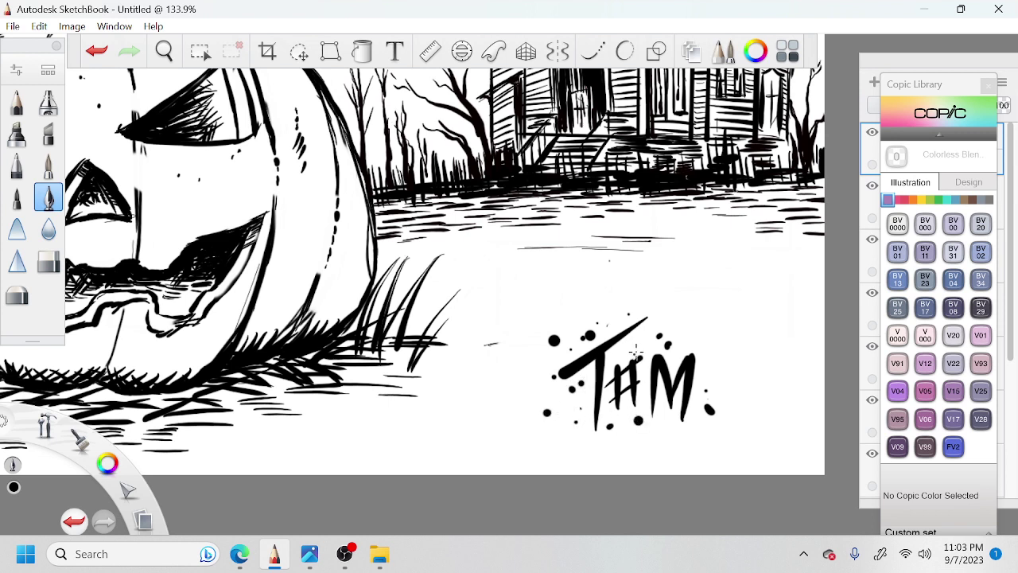
click(673, 419)
click(708, 376)
click(698, 411)
click(654, 437)
key(space)
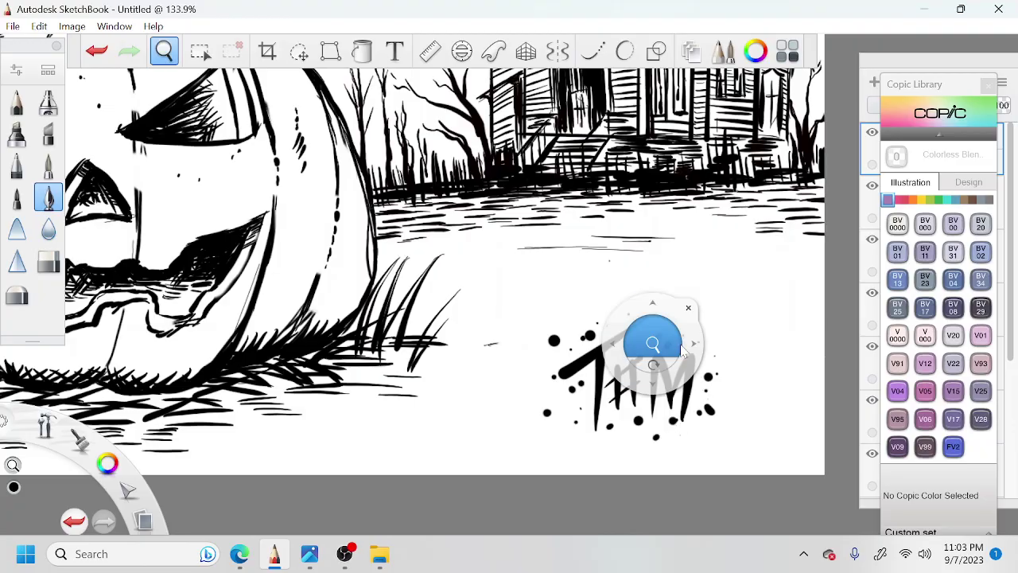
drag(682, 343, 596, 374)
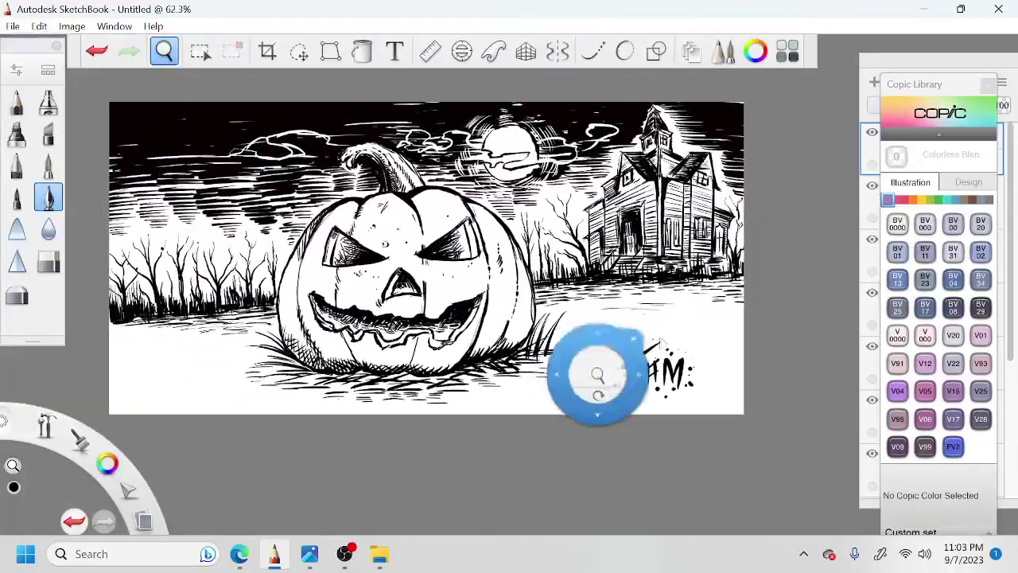
drag(751, 295, 772, 330)
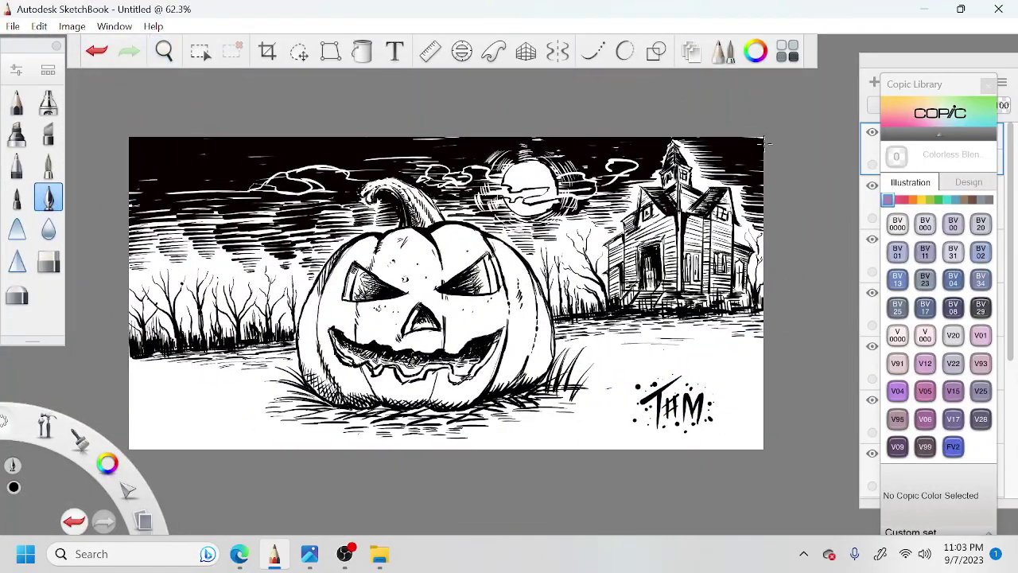